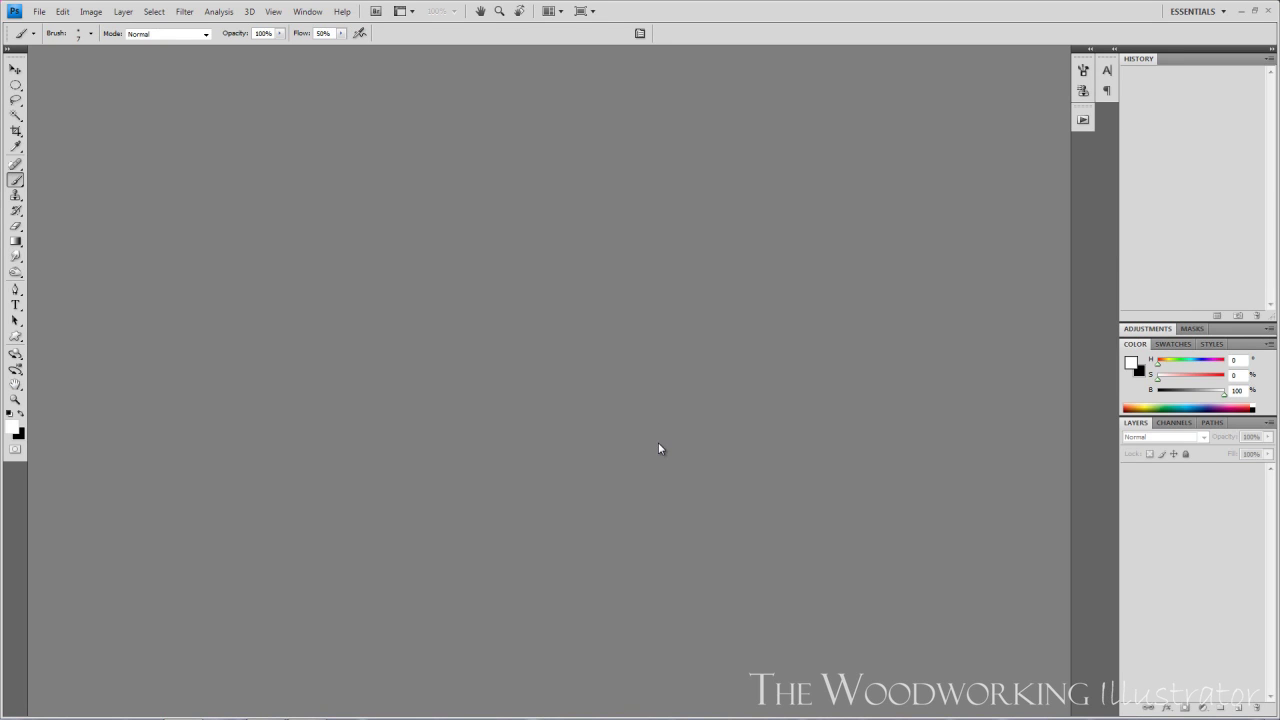
- Open the recent file Mini Hammer of Justice Illustration PSD 1.psd
click(39, 11)
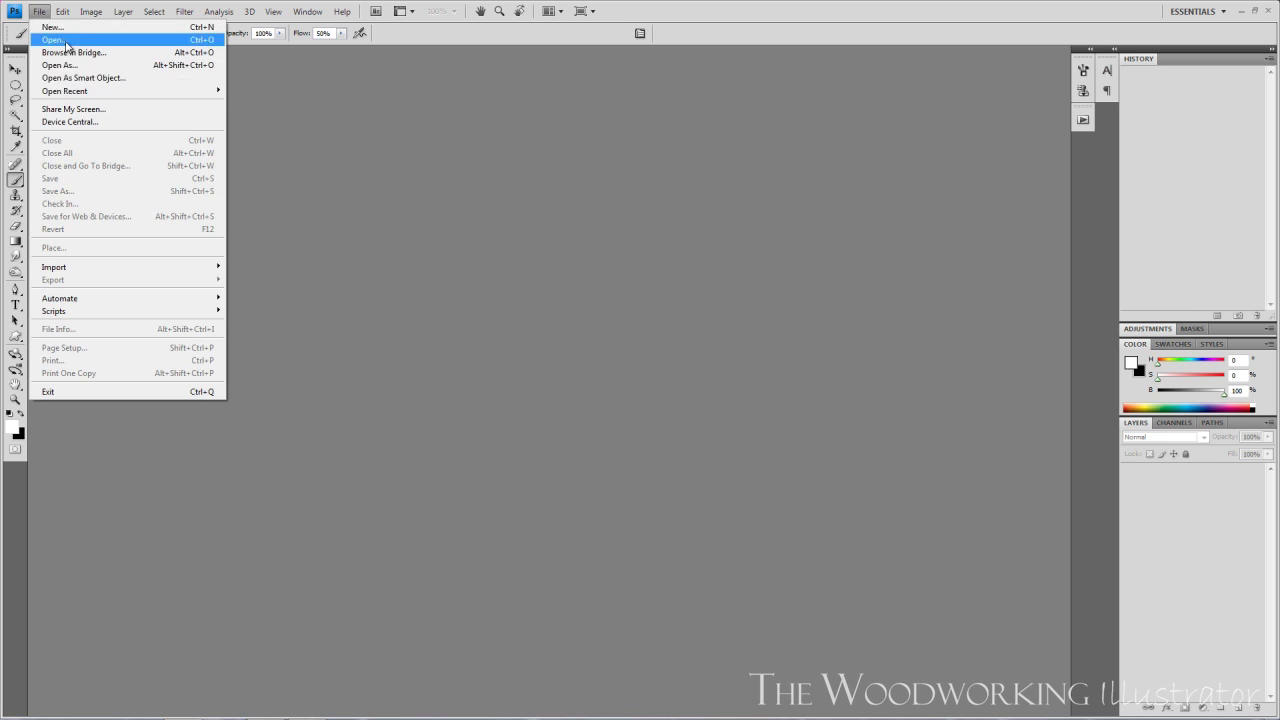
mouse_move(200, 91)
click(308, 91)
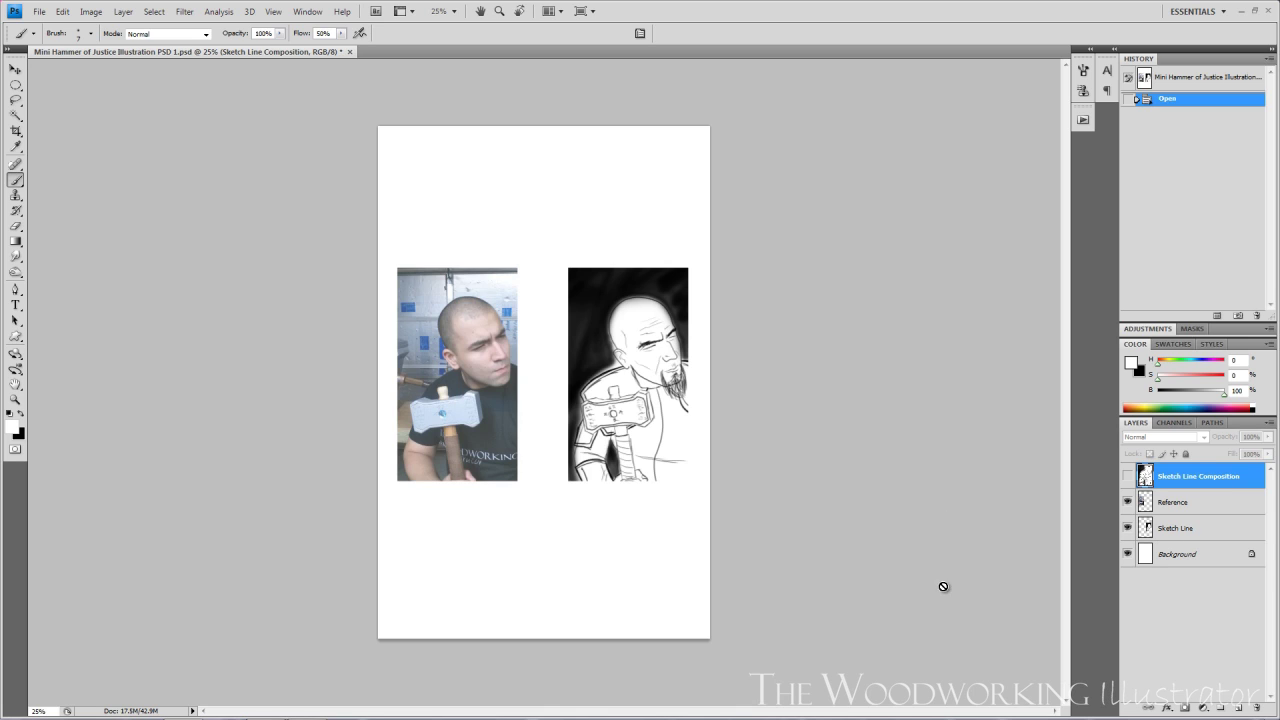
- Hide the Reference layer and enlarge the Sketch Line artwork with Free Transform to fill the canvas height
click(1128, 502)
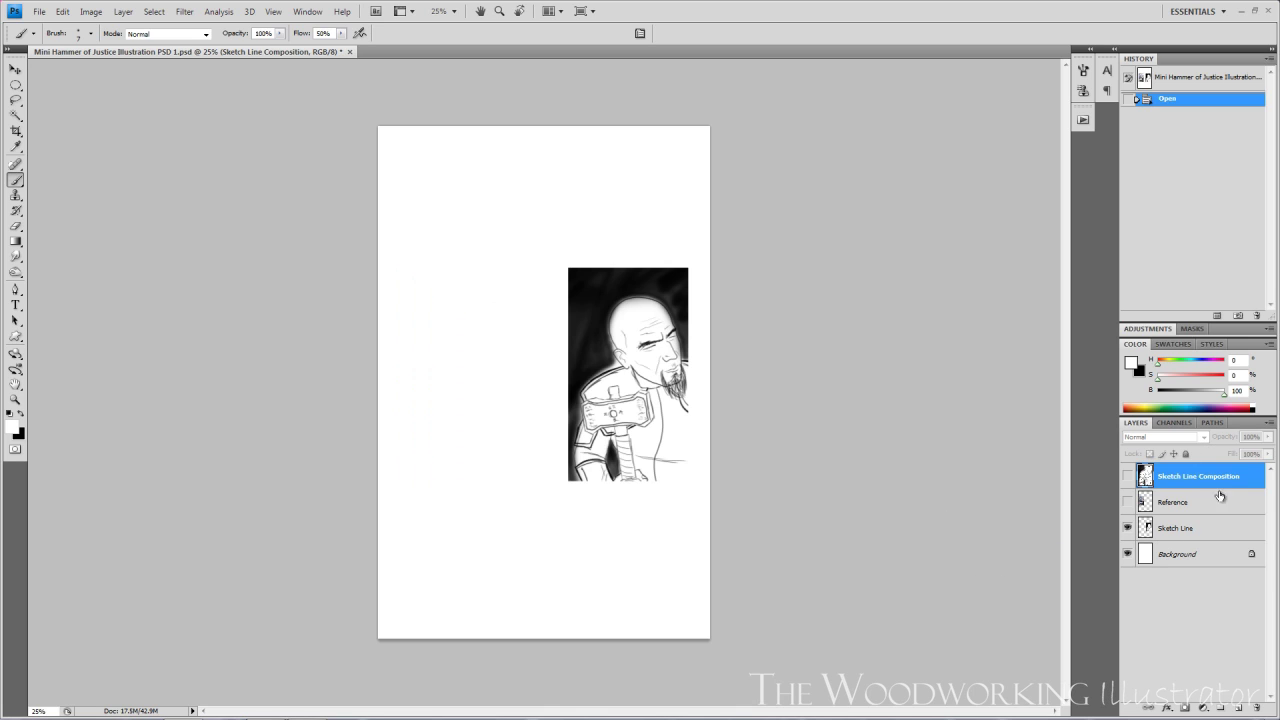
click(1180, 528)
key(ctrl+t)
drag(568, 481, 472, 637)
drag(479, 268, 399, 125)
key(Return)
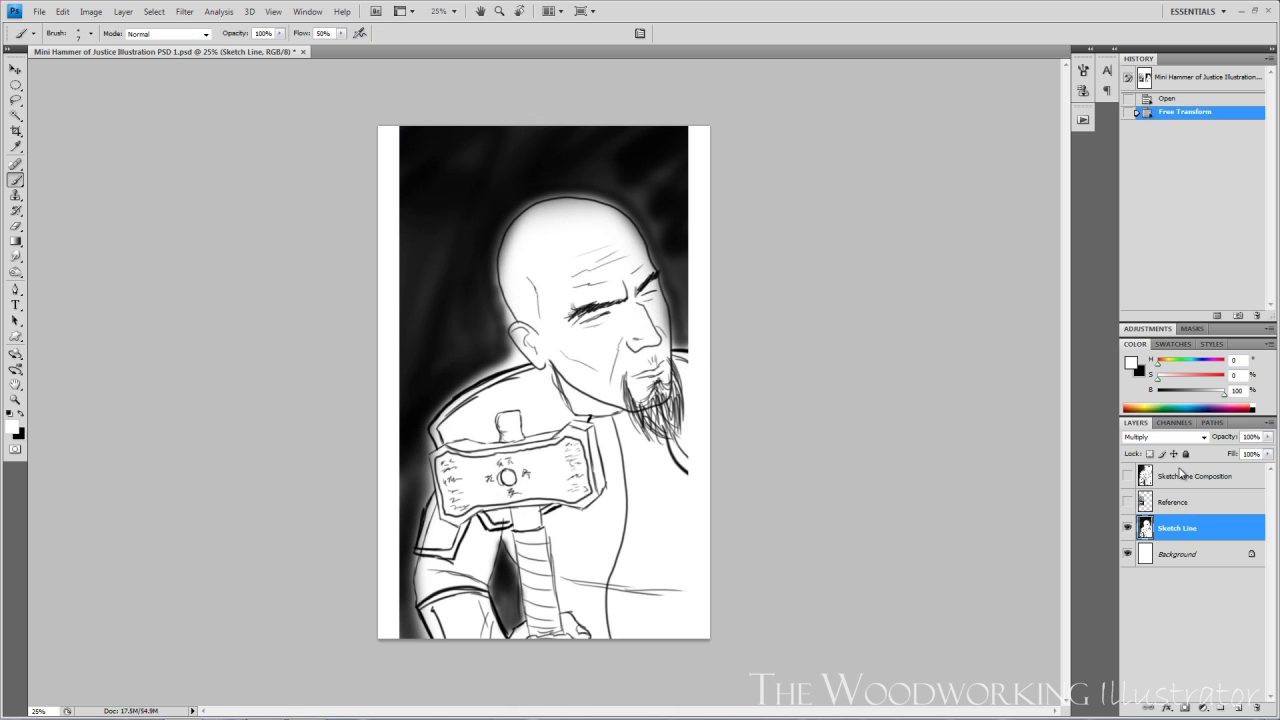
- Lock the Sketch Line layer and add a layer named Line Art above it in Multiply mode
click(1186, 454)
click(1238, 708)
double_click(1171, 529)
text(Line Art)
key(Return)
key(shift+alt+m)
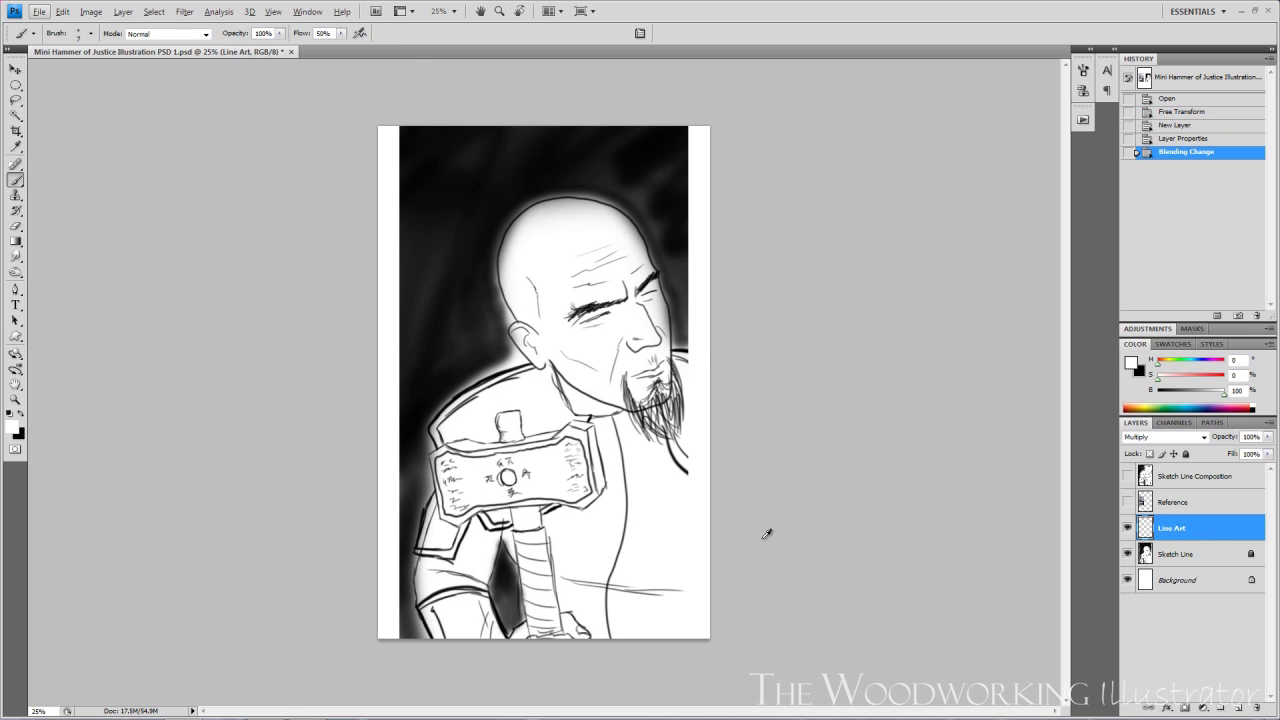
- Fill the Line Art layer with white and set up the smooth ink pen brush preset with black as foreground
key(alt+BackSpace)
key(x)
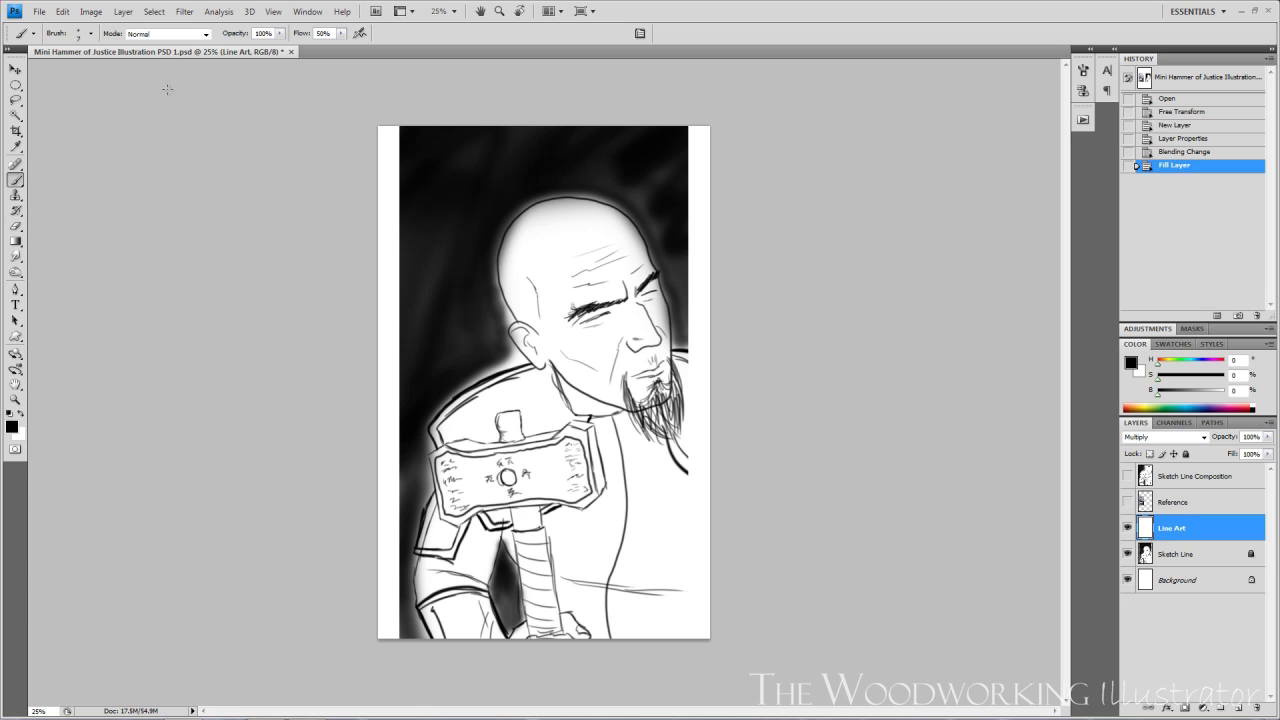
click(35, 34)
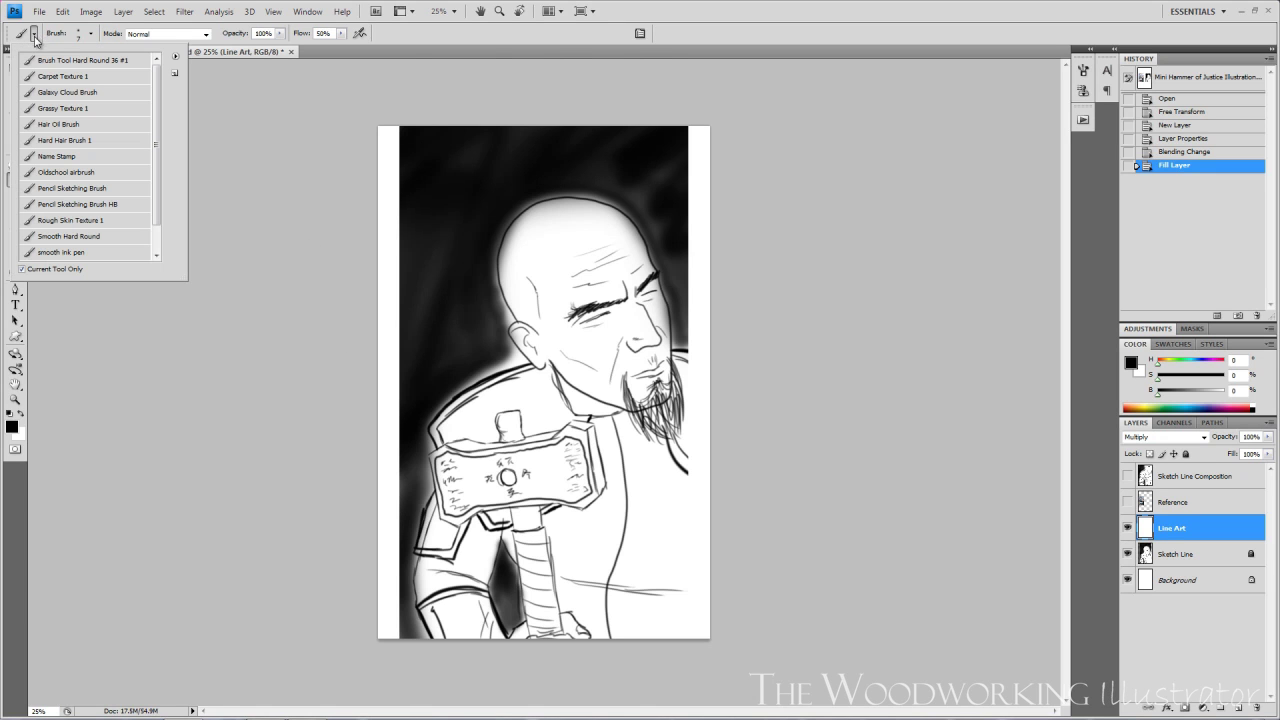
click(107, 254)
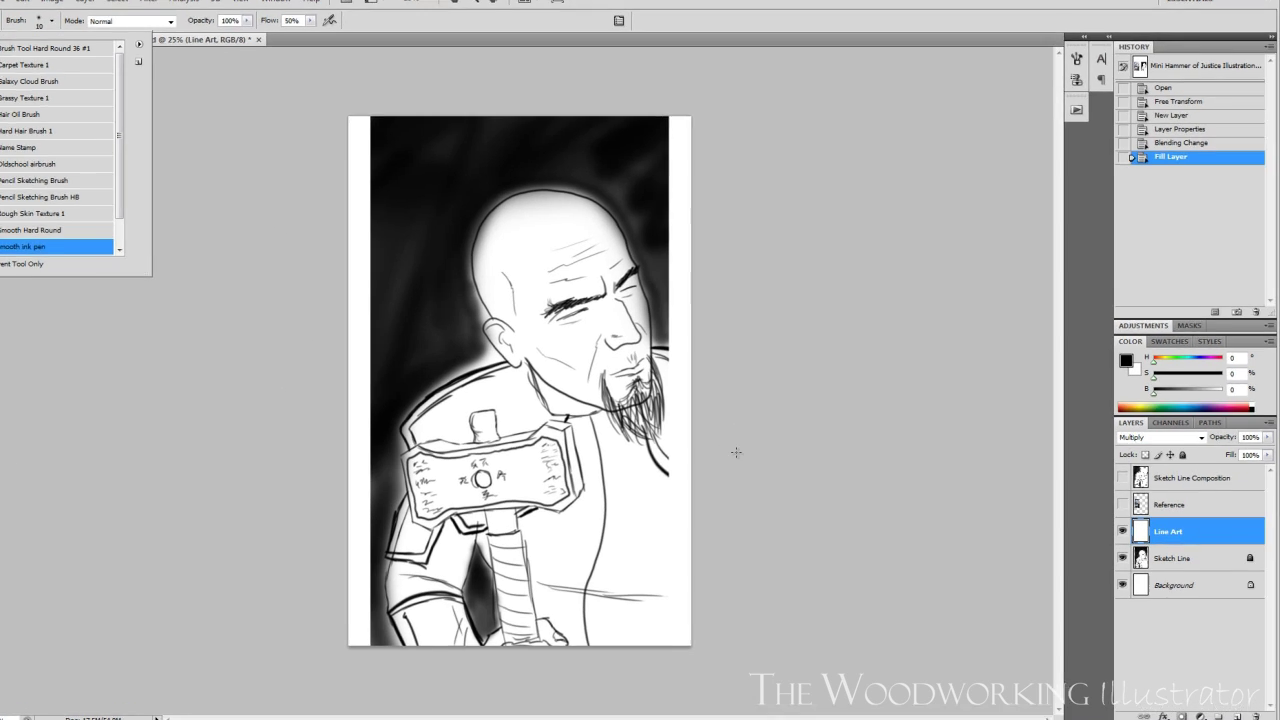
key(ctrl+plus)
key(ctrl+plus)
key(ctrl+plus)
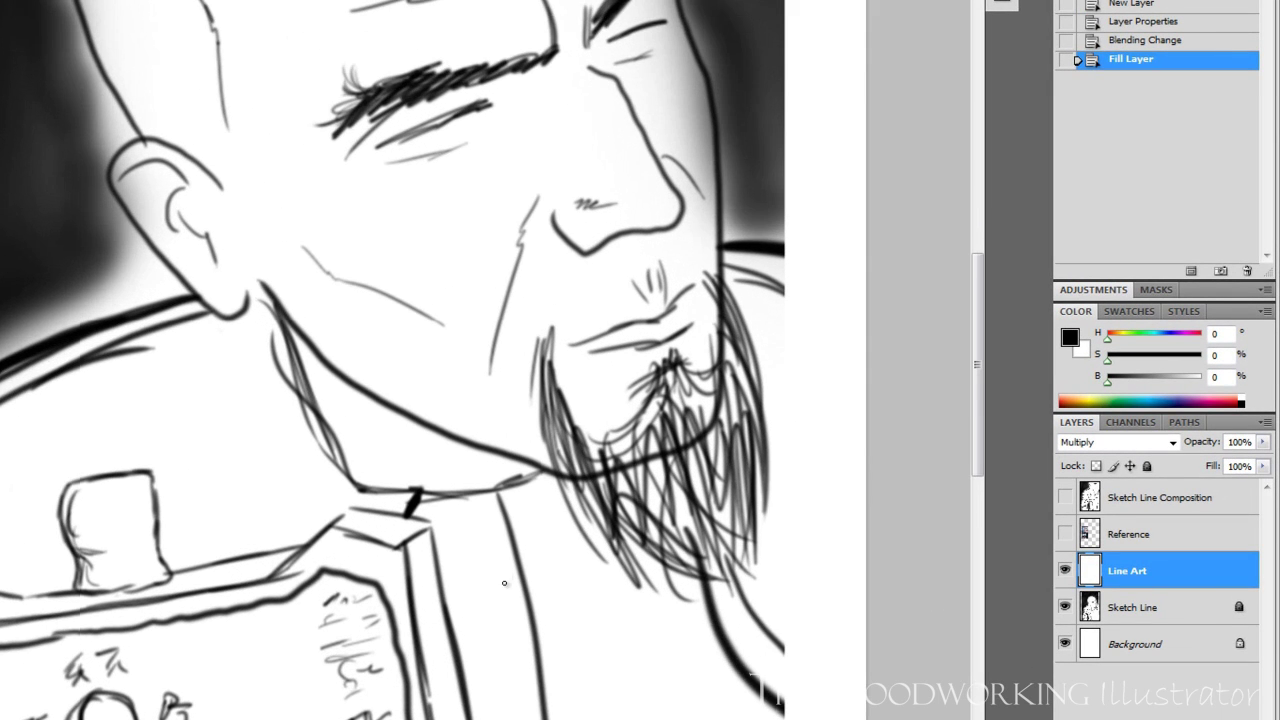
drag(414, 611, 363, 292)
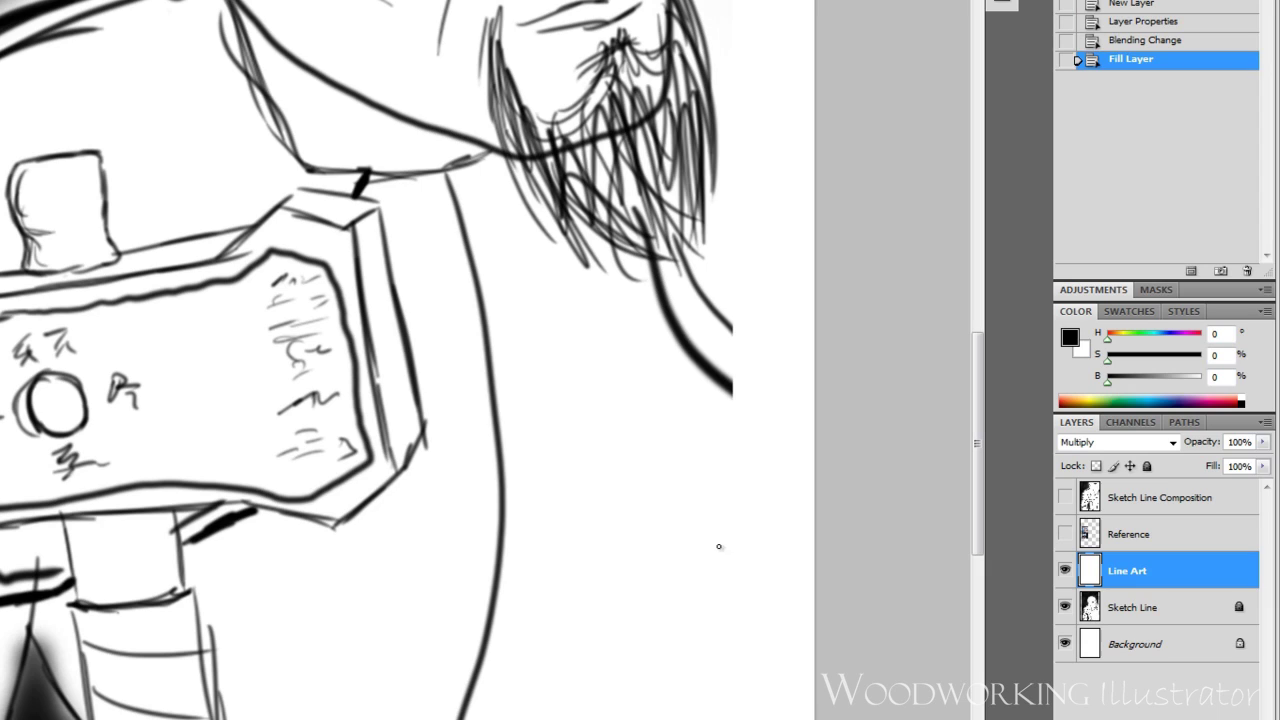
click(1263, 441)
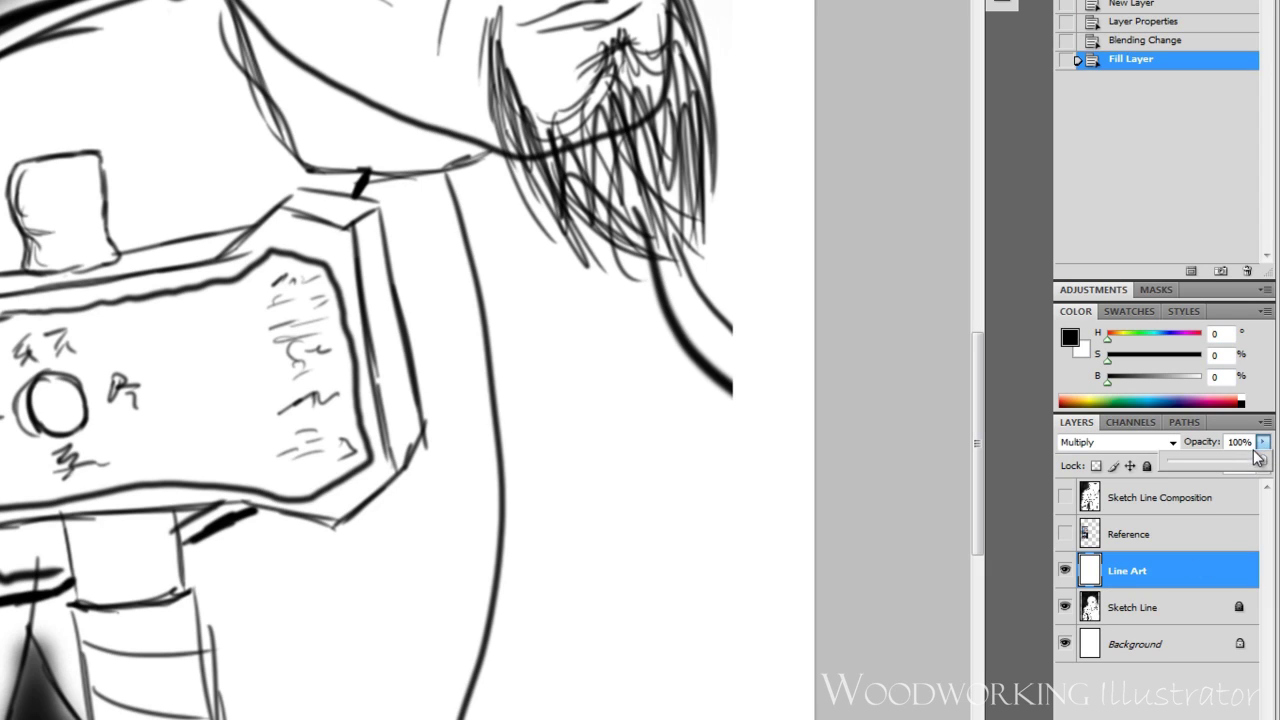
click(1198, 460)
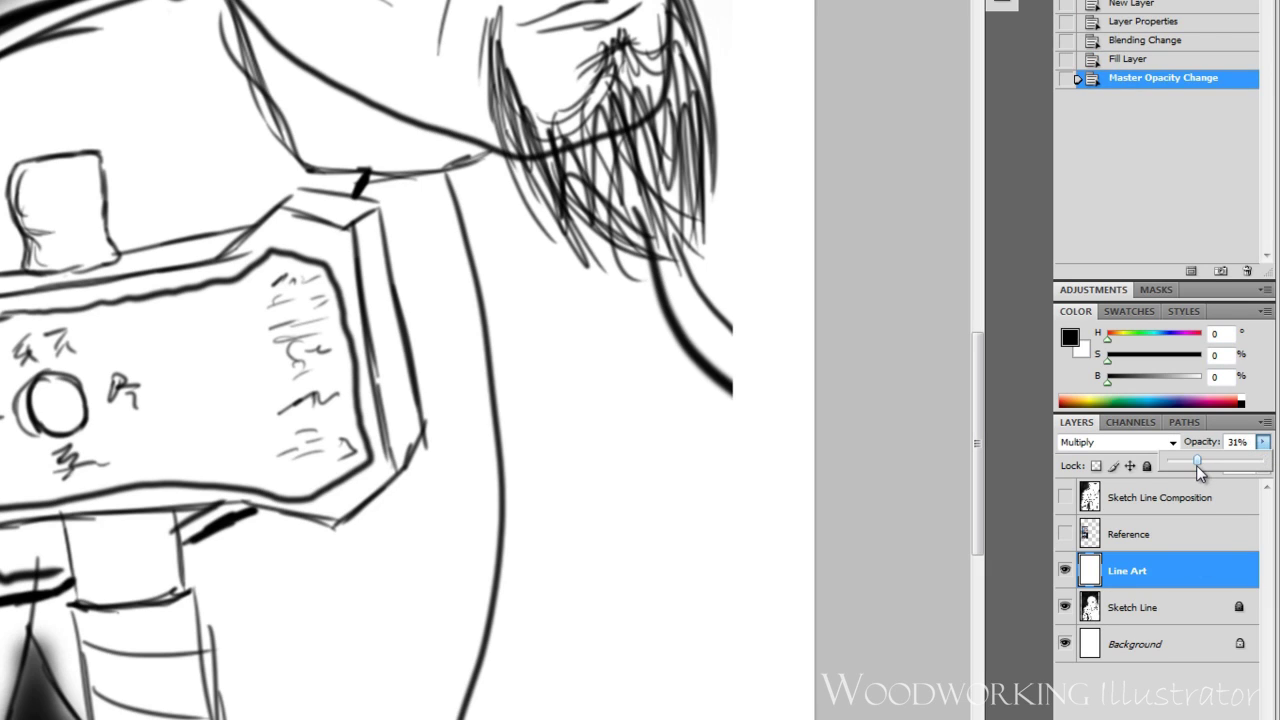
click(1190, 60)
- Unlock the Sketch Line layer, lower its opacity to 25% and lock it again
click(1146, 606)
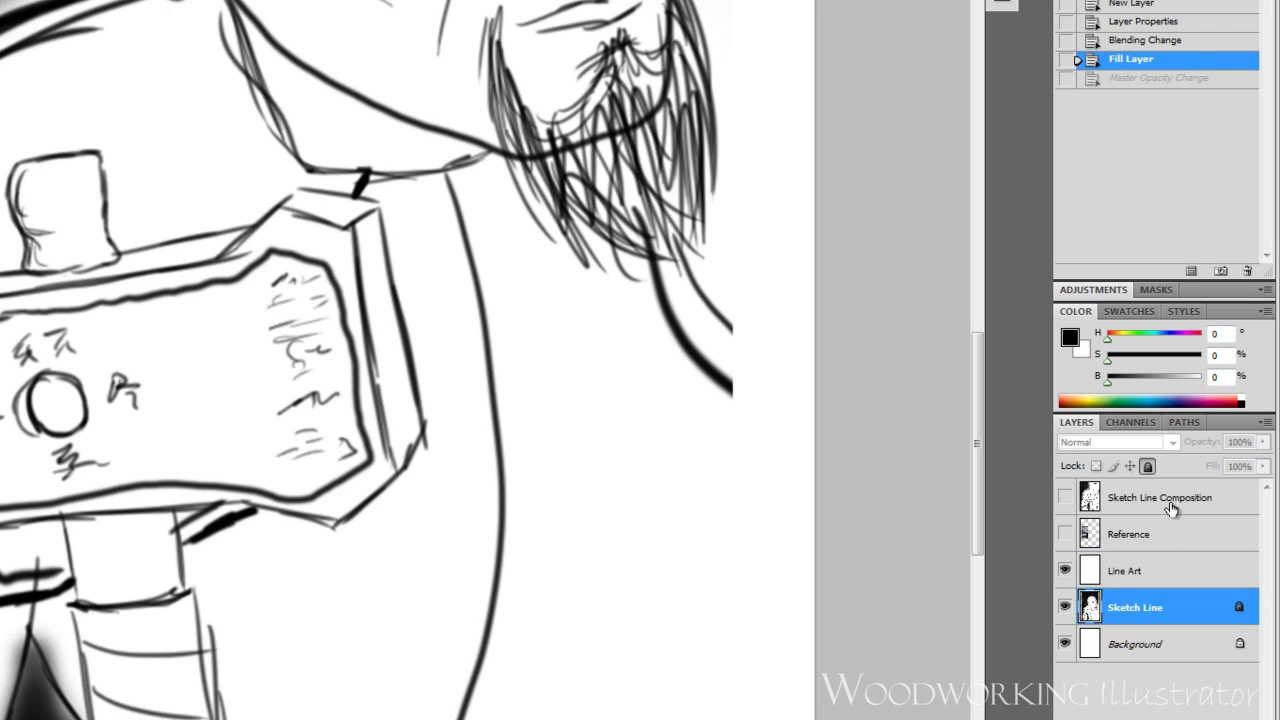
click(1264, 442)
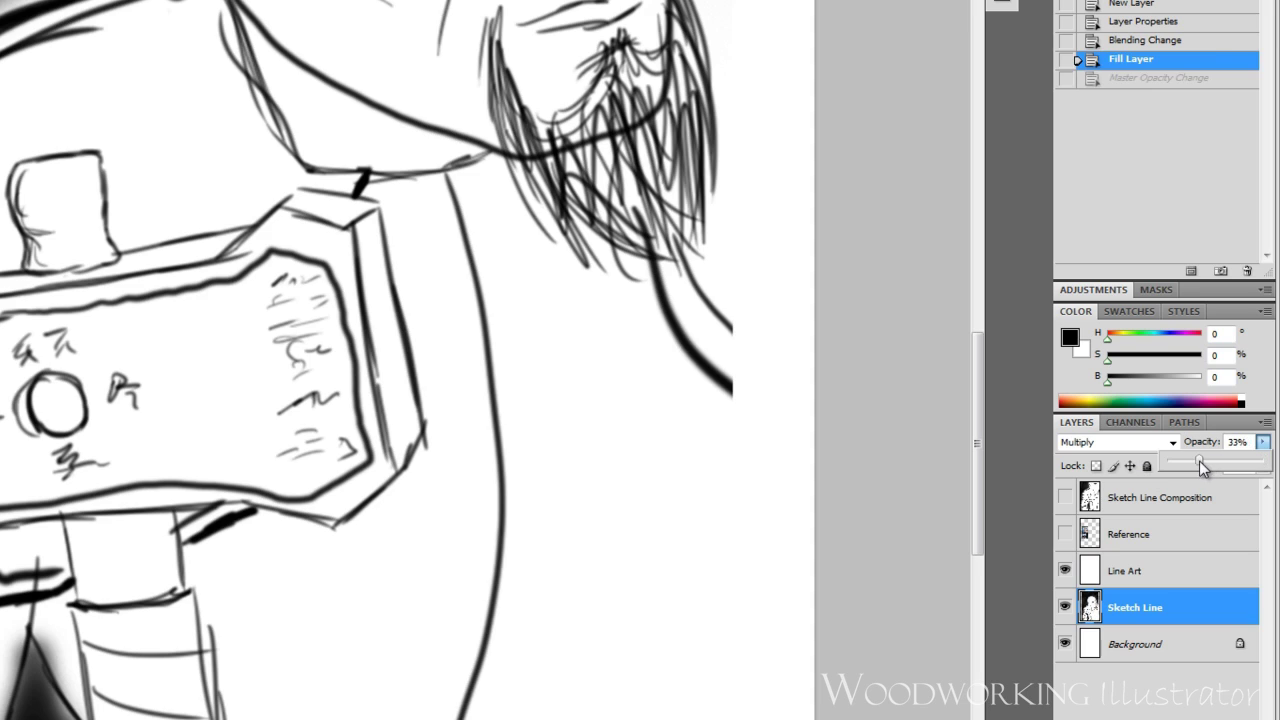
drag(1199, 460, 1189, 464)
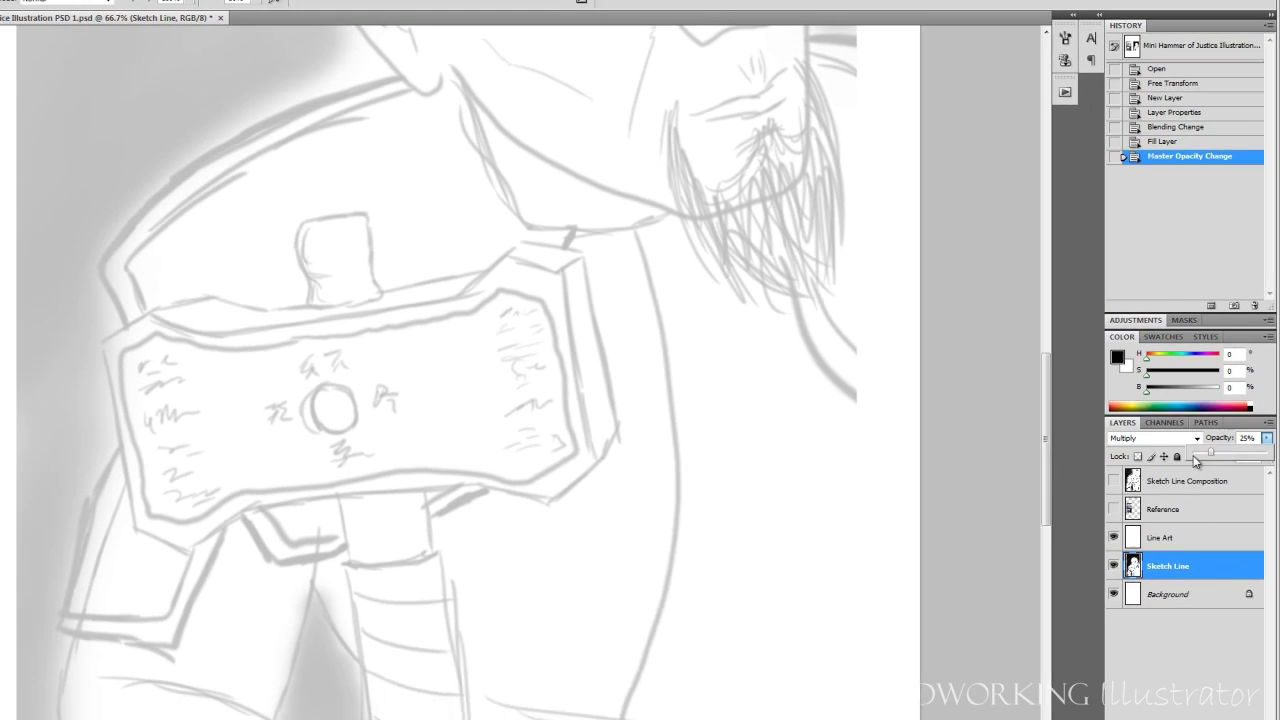
click(1177, 457)
- On the Line Art layer, start a Pen path along the hammer head's right side and lower edge
click(1180, 533)
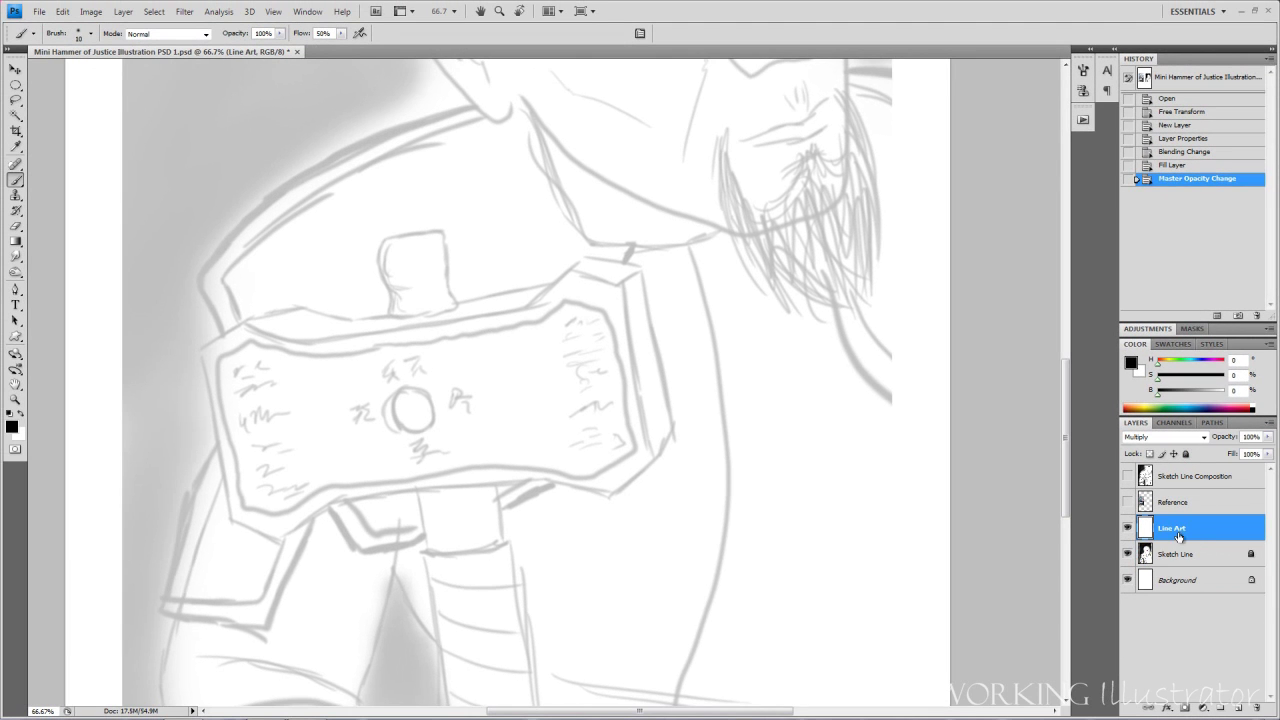
mouse_move(657, 443)
mouse_down()
mouse_move(820, 400)
mouse_move(772, 423)
mouse_up()
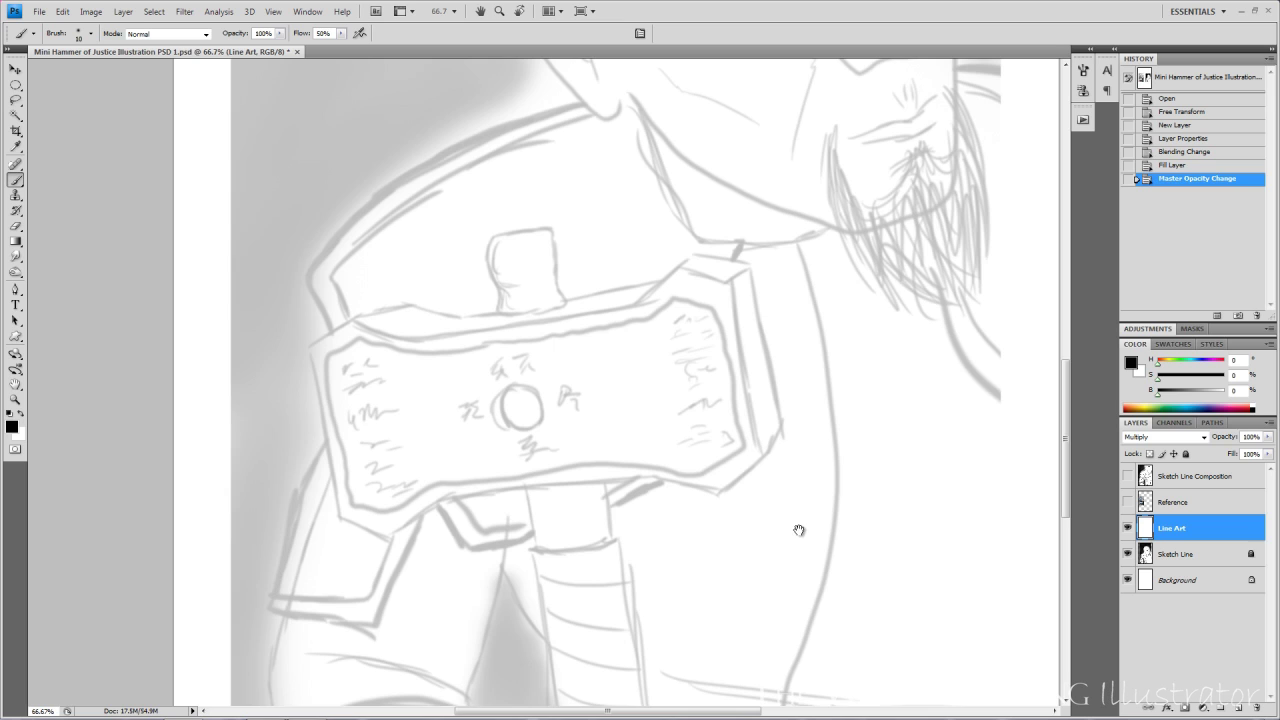
mouse_move(797, 526)
mouse_down()
mouse_move(740, 523)
mouse_move(732, 502)
mouse_up()
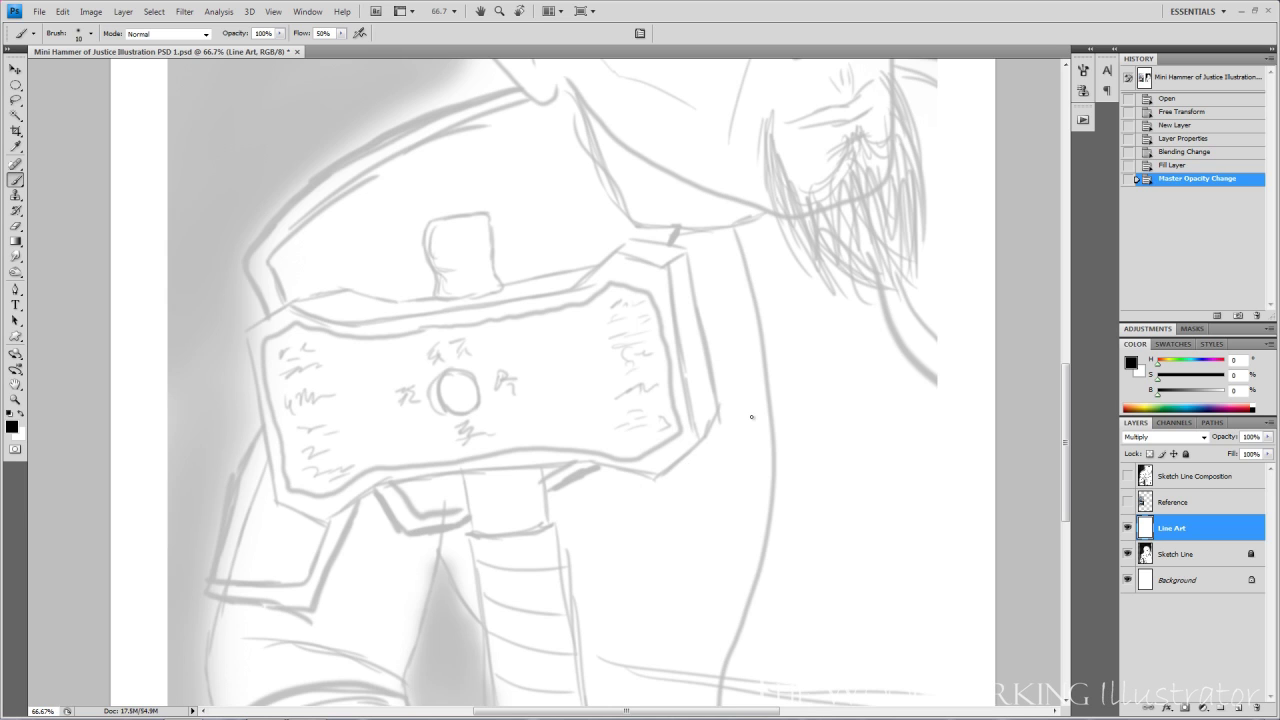
key(ctrl+plus)
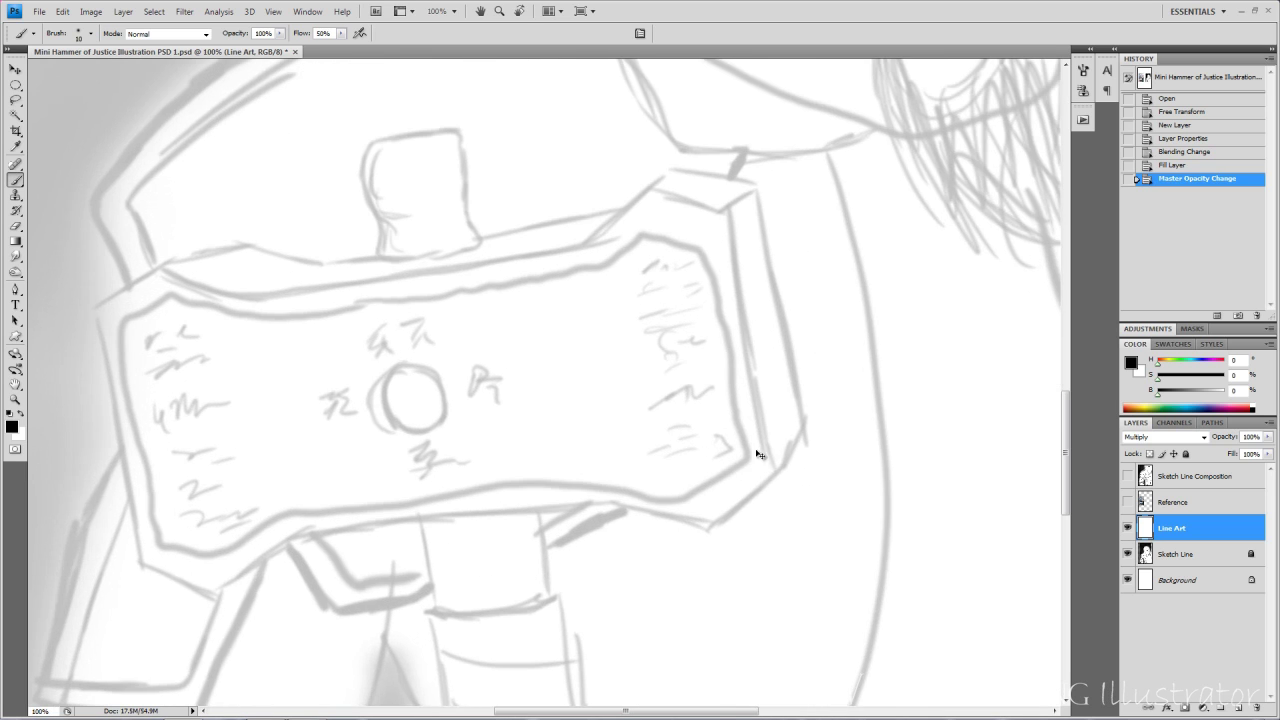
drag(823, 427, 738, 496)
key(p)
click(665, 256)
click(713, 494)
click(683, 543)
click(619, 599)
click(519, 570)
drag(421, 547, 737, 491)
click(509, 553)
click(439, 608)
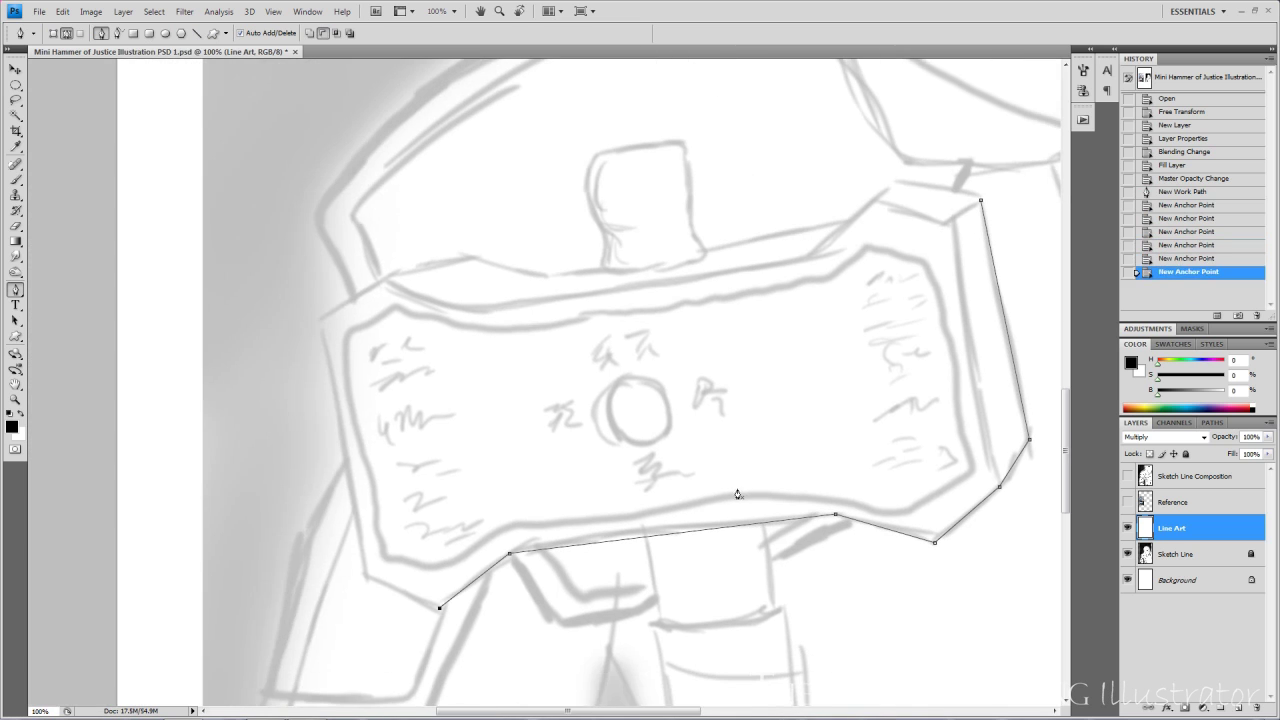
- Continue the Pen path around the hammer head's left side and upper edge and close it
click(365, 576)
click(319, 321)
click(847, 220)
click(895, 183)
click(980, 200)
- Try stroking the closed hammer head path, and undo the stroke
drag(785, 280, 665, 260)
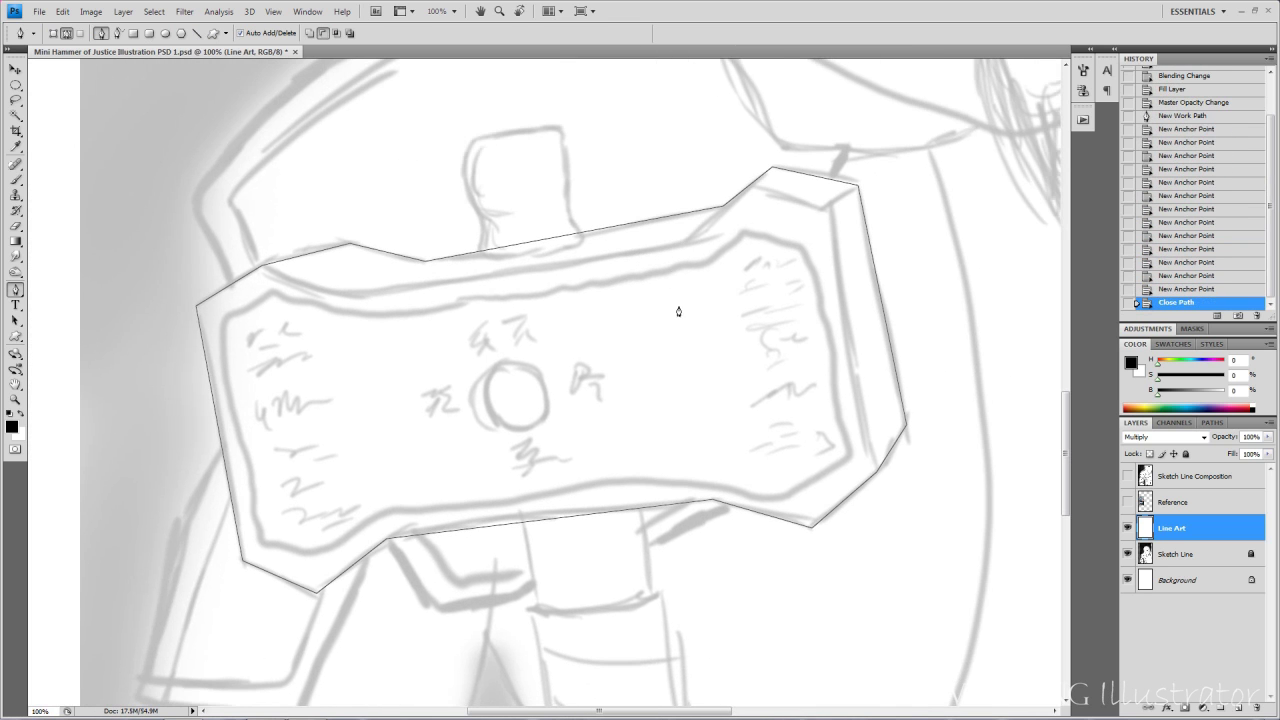
right_click(765, 447)
click(800, 511)
key(Return)
key(ctrl+minus)
key(ctrl+minus)
key(ctrl+minus)
key(ctrl+plus)
key(ctrl+plus)
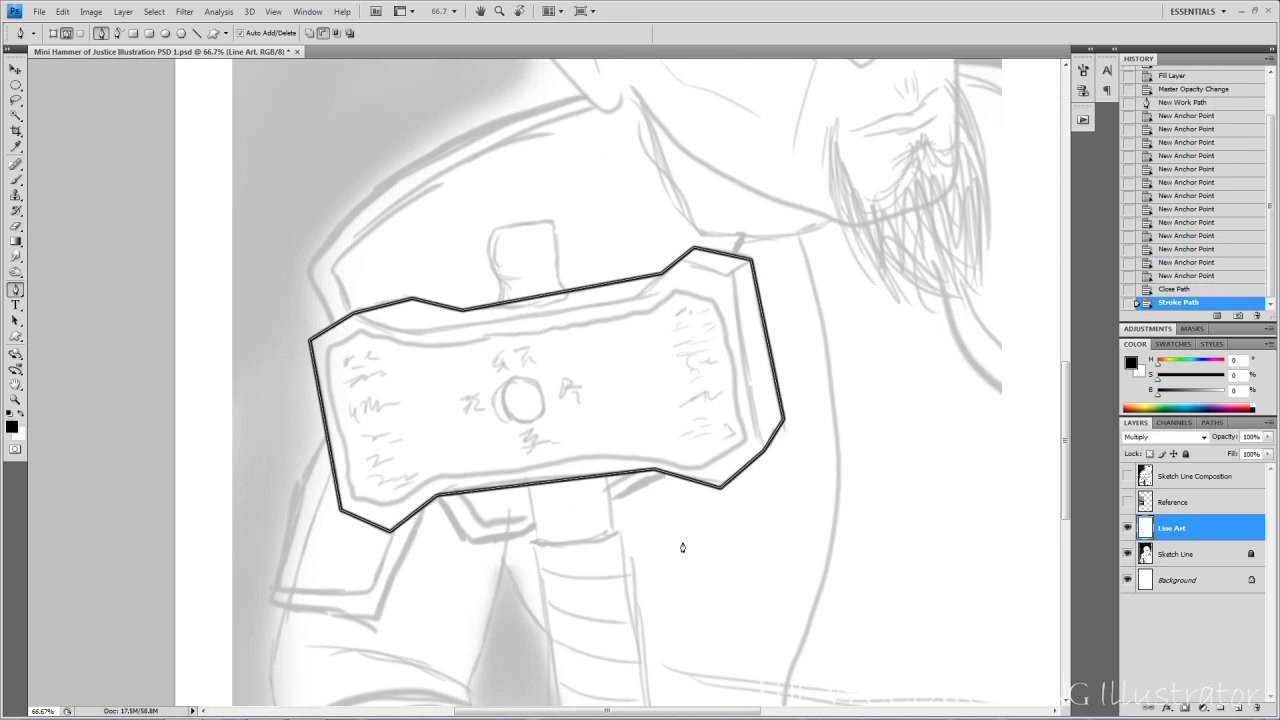
key(ctrl+z)
- Stroke the hammer head path with a thick black outline and delete the path
right_click(628, 600)
click(842, 615)
key(Return)
right_click(818, 547)
click(860, 568)
key(ctrl+minus)
key(ctrl+minus)
key(ctrl+minus)
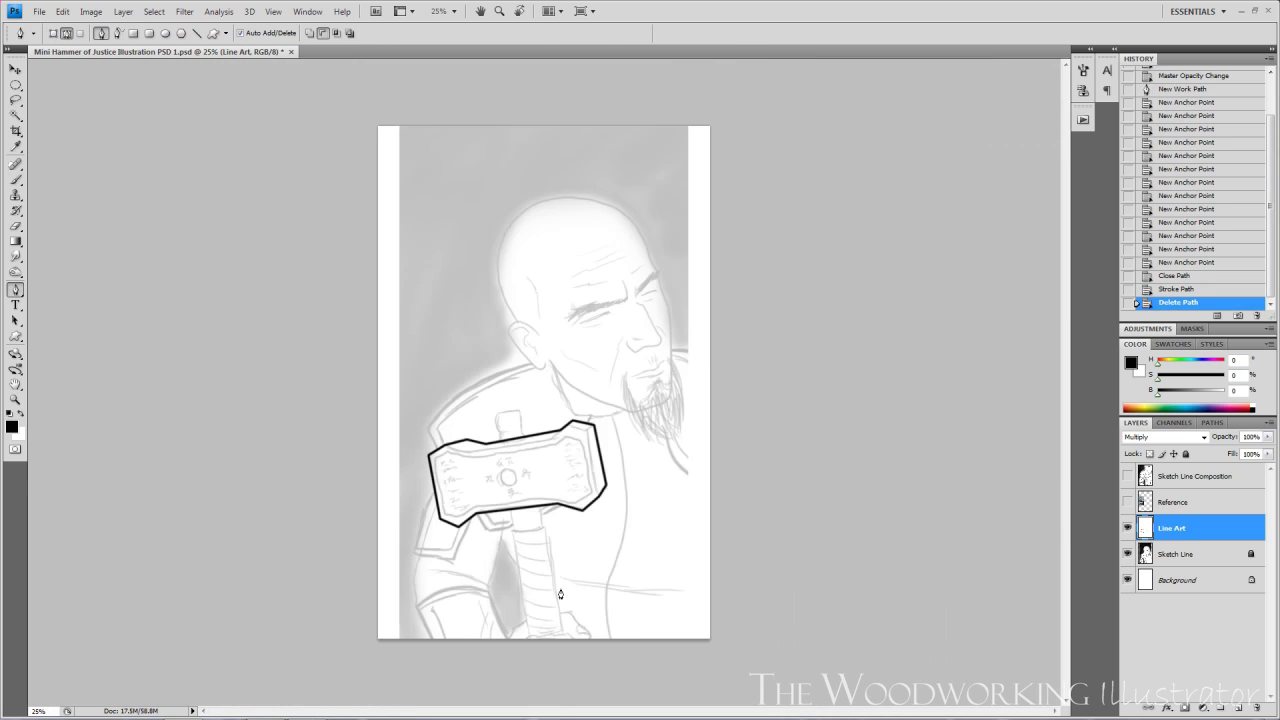
- Ink the bevel edges along the hammer head's top and right side with stroked Pen paths
key(ctrl+plus)
key(ctrl+plus)
key(ctrl+plus)
key(ctrl+plus)
drag(419, 471, 510, 574)
drag(253, 607, 196, 613)
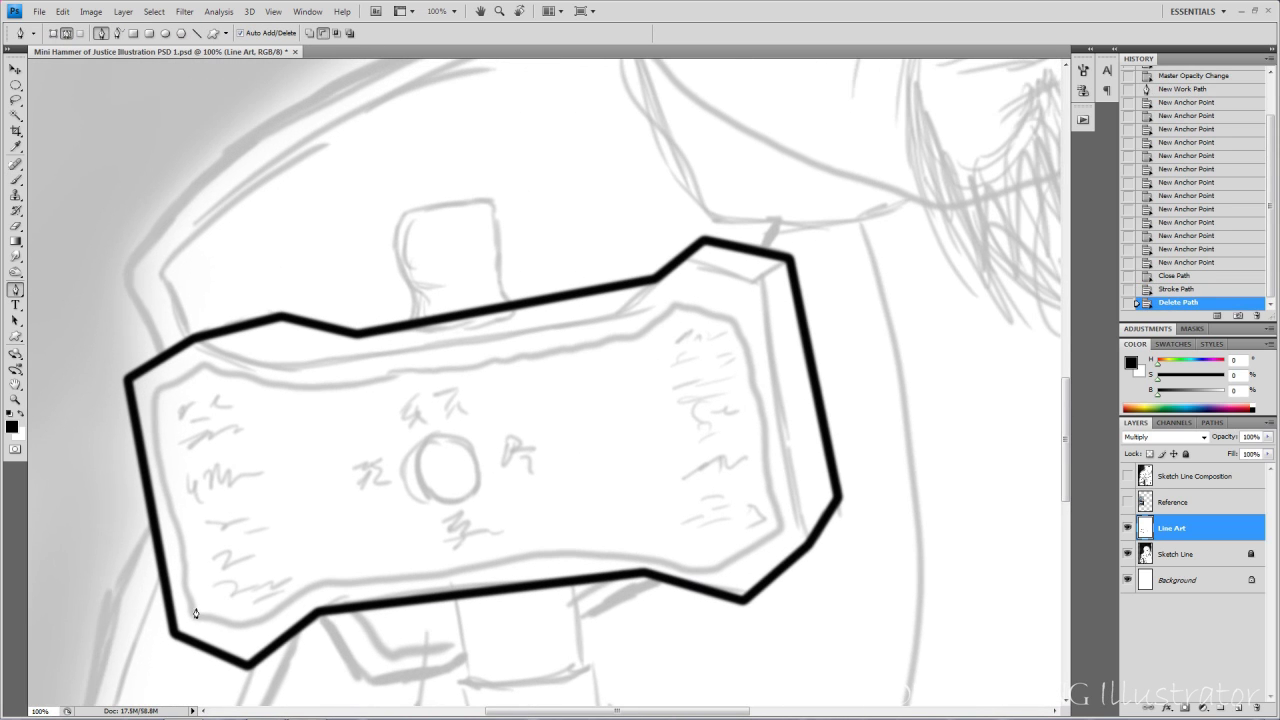
key(b)
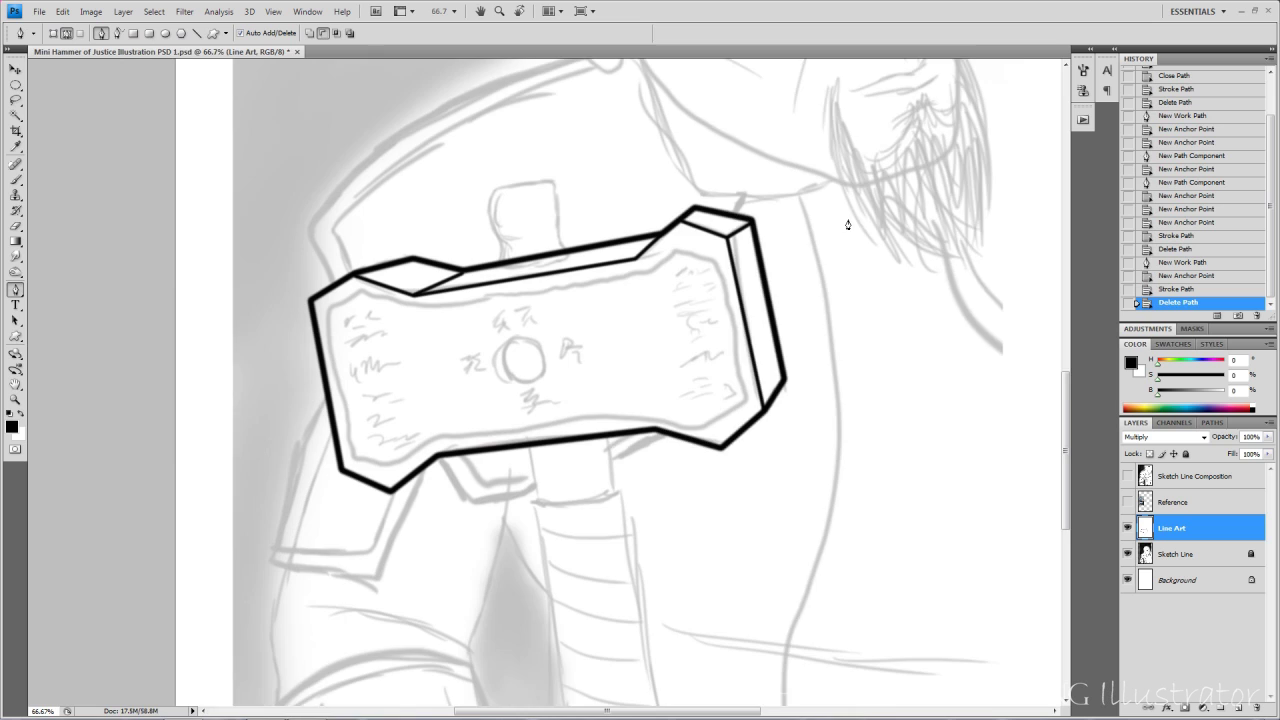
- Brush the wavy inner border around the hammer's face over the sketch
key(ctrl+plus)
drag(899, 83, 911, 177)
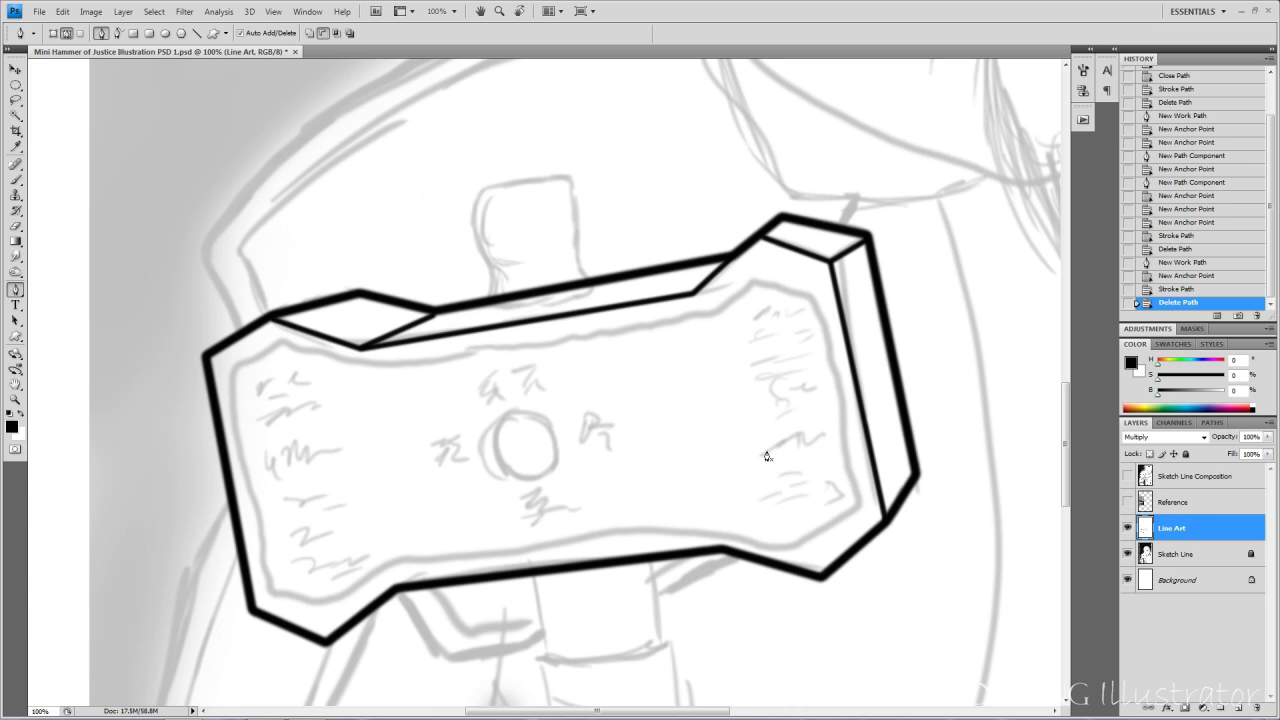
key(b)
drag(768, 445, 743, 457)
mouse_move(648, 334)
mouse_down()
mouse_move(729, 295)
mouse_move(828, 503)
mouse_move(300, 608)
mouse_move(230, 372)
mouse_move(660, 331)
mouse_up()
- Draw Pen path segments for both sides of the handle's neck just below the hammer head
scroll(1043, 377, right, 2)
scroll(997, 423, down, 6)
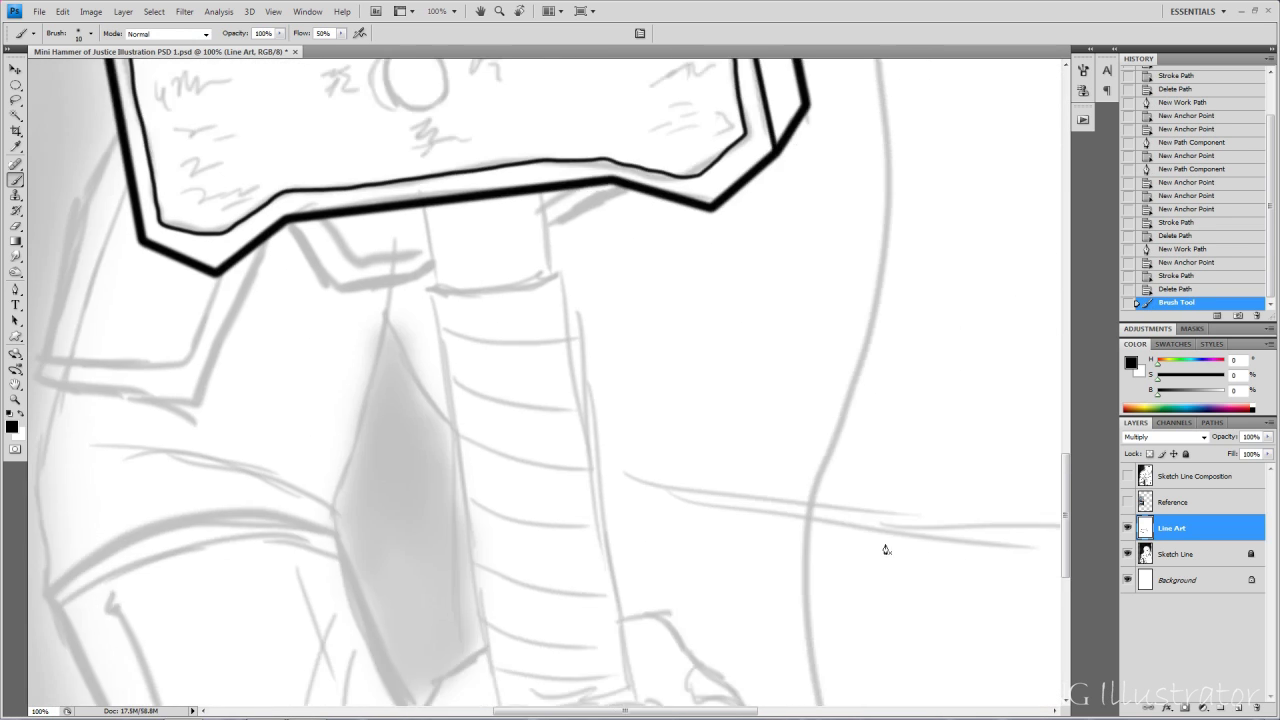
scroll(881, 559, up, 1)
key(p)
scroll(880, 561, down, 2)
scroll(880, 561, left, 1)
click(497, 230)
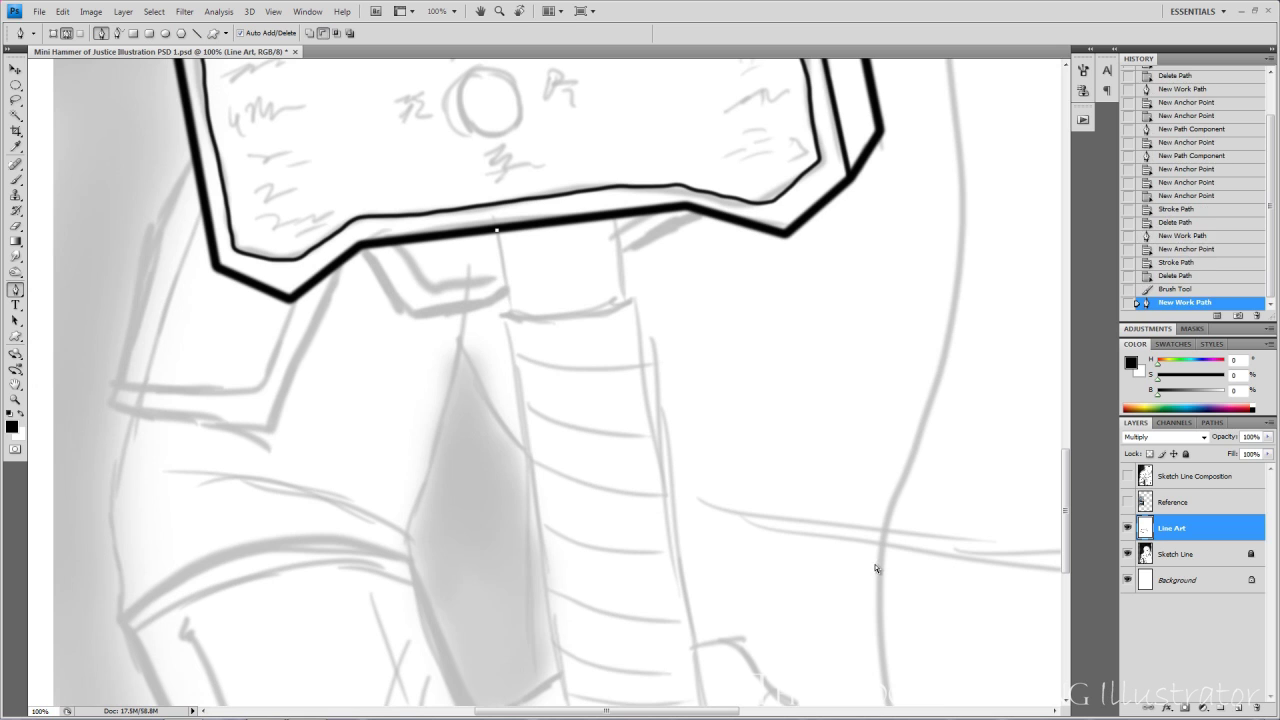
click(511, 310)
click(614, 218)
click(625, 299)
- Add Pen path segments down both sides of the grip past the canvas's lower edge and stroke the handle paths
scroll(869, 588, down, 4)
click(514, 126)
click(588, 568)
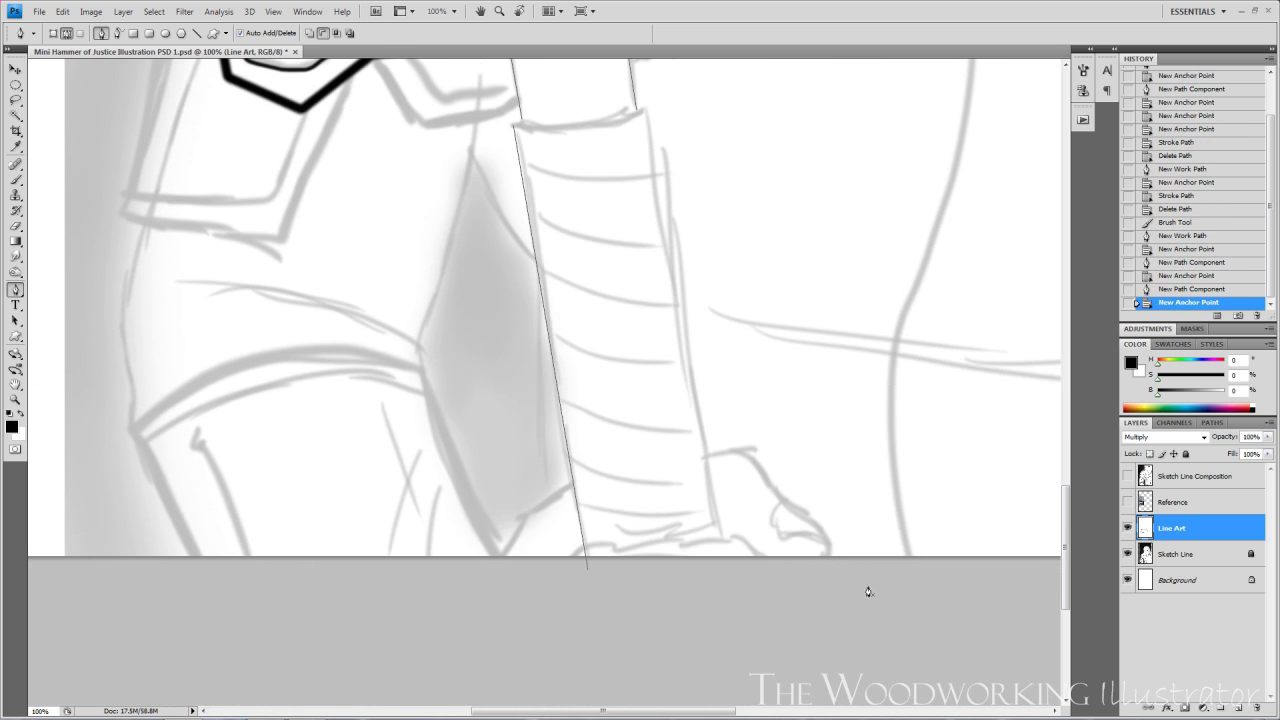
click(646, 108)
click(726, 560)
right_click(645, 484)
- Brush short joining lines between the handle's neck and the grip's upper corners
key(ctrl+plus)
key(ctrl+plus)
key(b)
mouse_move(831, 537)
mouse_down()
mouse_move(746, 445)
mouse_move(731, 446)
mouse_up()
drag(706, 441, 733, 447)
drag(357, 477, 332, 499)
drag(354, 476, 331, 500)
- Draw a curved Pen path across the grip's upper rim, stroke it and delete the path
key(p)
click(356, 482)
drag(702, 450, 876, 310)
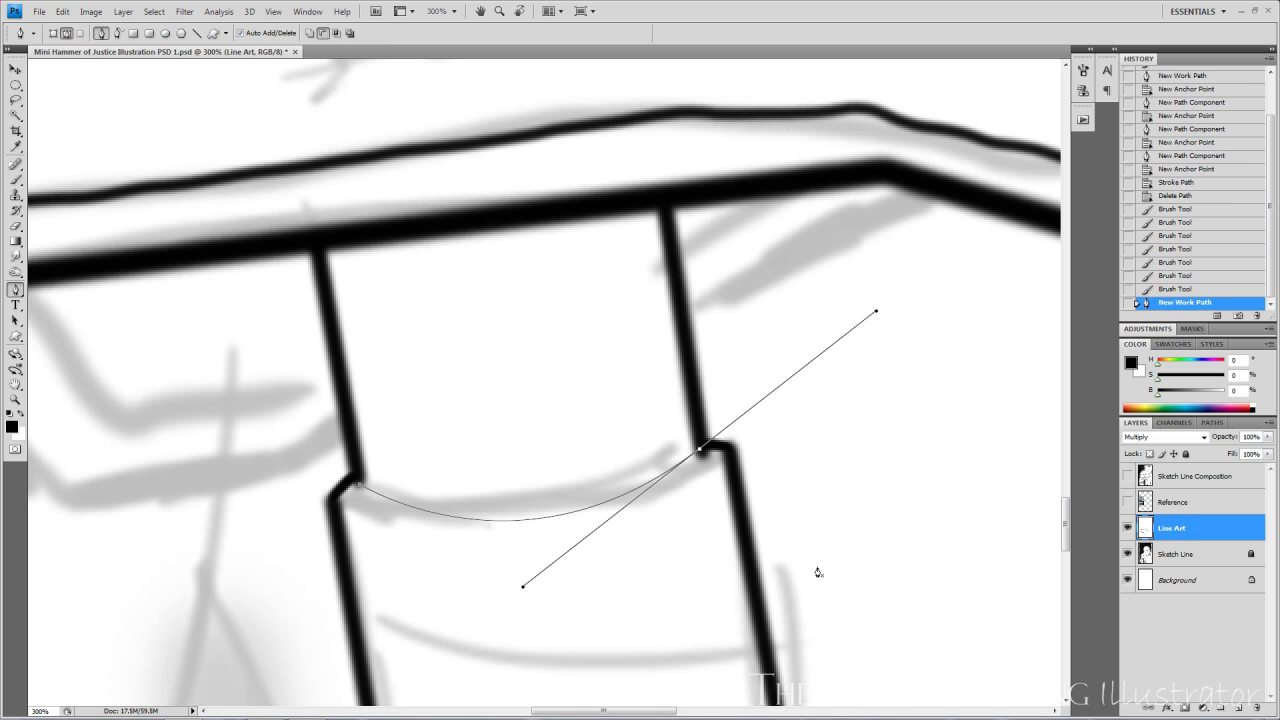
right_click(631, 557)
click(675, 650)
key(Return)
right_click(700, 530)
click(726, 553)
- Thicken the ends of the grip's rim curve and smooth its corner joints with brush strokes
key(ctrl+plus)
key(b)
mouse_move(714, 526)
mouse_down()
mouse_move(685, 400)
mouse_move(664, 428)
mouse_up()
drag(700, 400, 520, 486)
drag(262, 442, 228, 455)
drag(738, 388, 655, 434)
drag(712, 392, 610, 460)
drag(240, 434, 334, 472)
drag(286, 443, 224, 466)
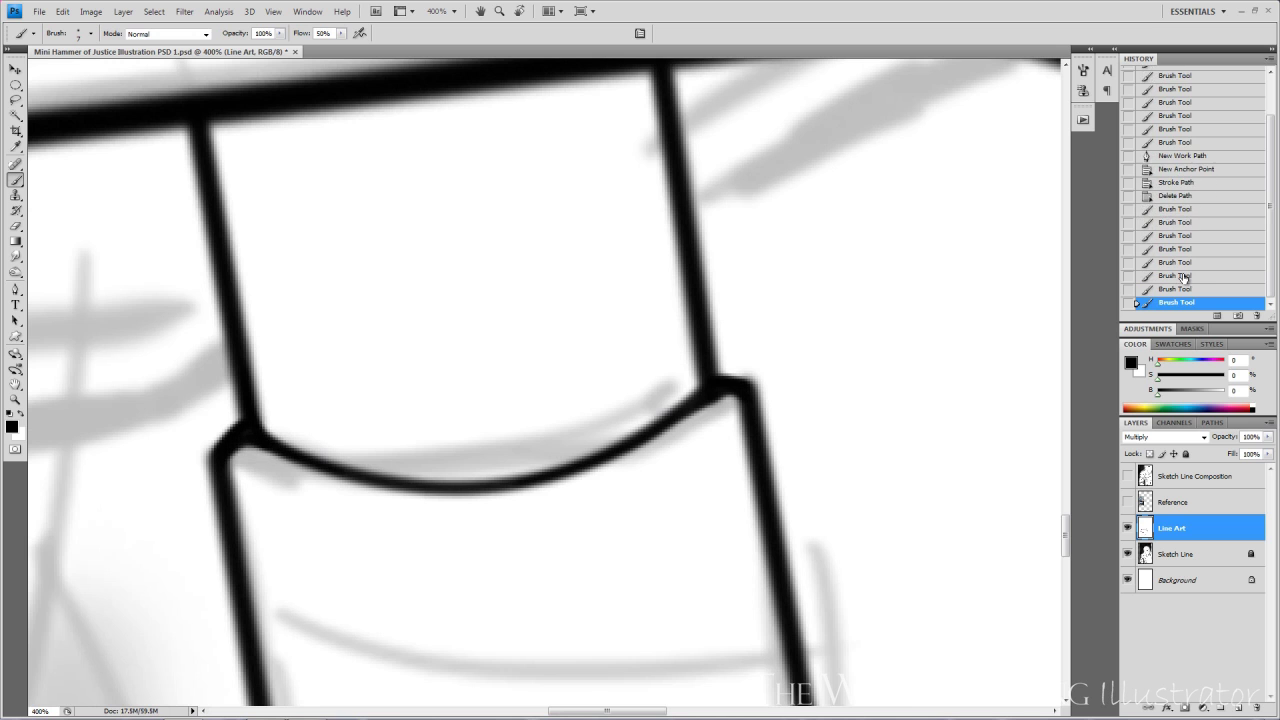
mouse_move(744, 394)
mouse_down()
mouse_move(646, 442)
mouse_move(480, 491)
mouse_up()
- Ink the two uppermost curved wrap lines across the grip with a size 6 brush
key(ctrl+minus)
key(ctrl+minus)
key(ctrl+minus)
key(ctrl+minus)
key(ctrl+minus)
key(ctrl+minus)
key(ctrl+plus)
key(ctrl+plus)
key(ctrl+plus)
drag(795, 651, 814, 531)
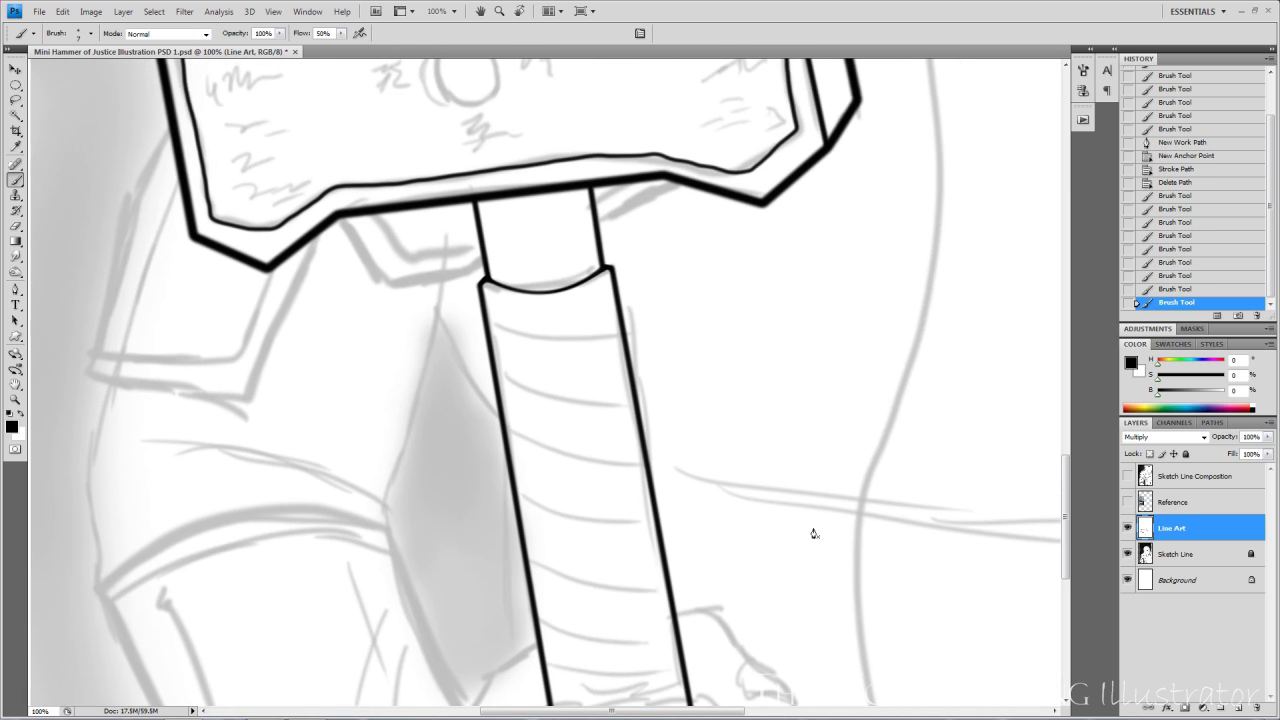
key(ctrl+plus)
drag(826, 398, 813, 533)
key(bracketleft)
drag(415, 386, 670, 438)
key(ctrl+minus)
key(ctrl+minus)
key(ctrl+plus)
drag(474, 277, 612, 323)
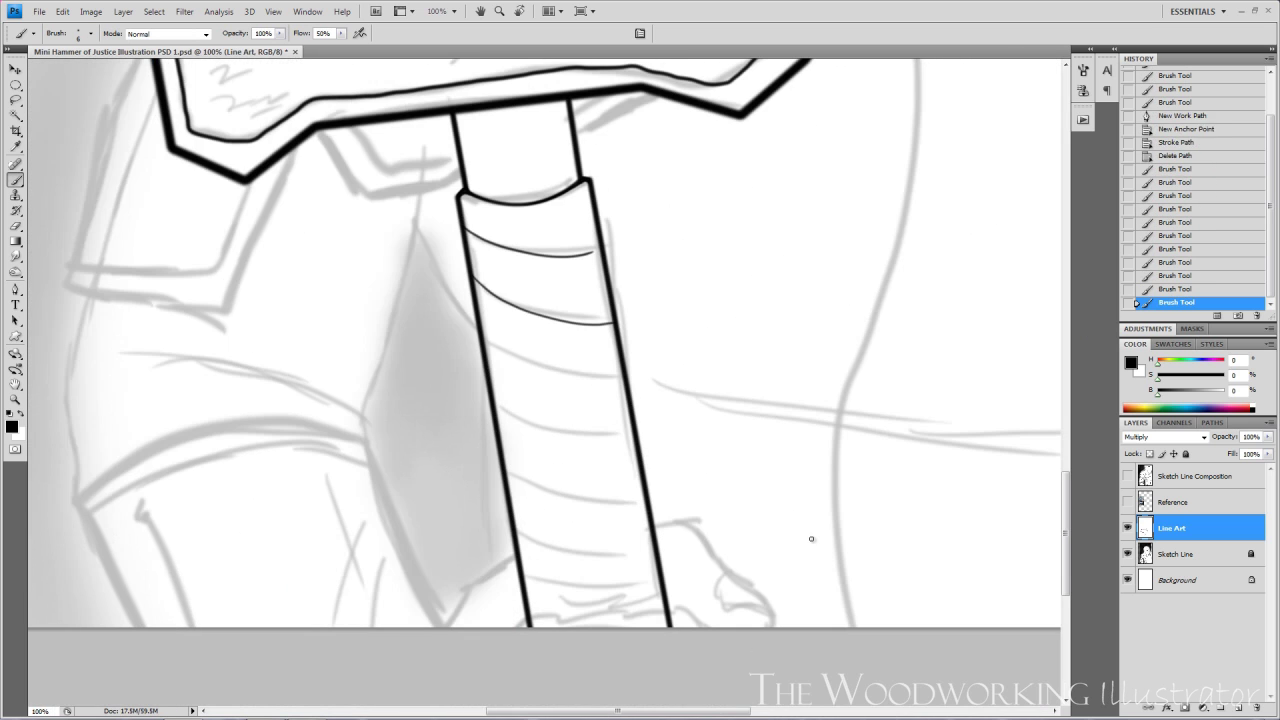
- Brush the four remaining curved wrap lines down the lower part of the grip
drag(484, 334, 609, 384)
drag(496, 399, 626, 436)
drag(504, 459, 645, 507)
drag(516, 526, 655, 562)
- Examine the inked hammer as a whole, and the sketched handle end above the head up close
key(ctrl+minus)
key(ctrl+minus)
key(ctrl+minus)
key(ctrl+minus)
key(ctrl+plus)
key(ctrl+plus)
key(ctrl+plus)
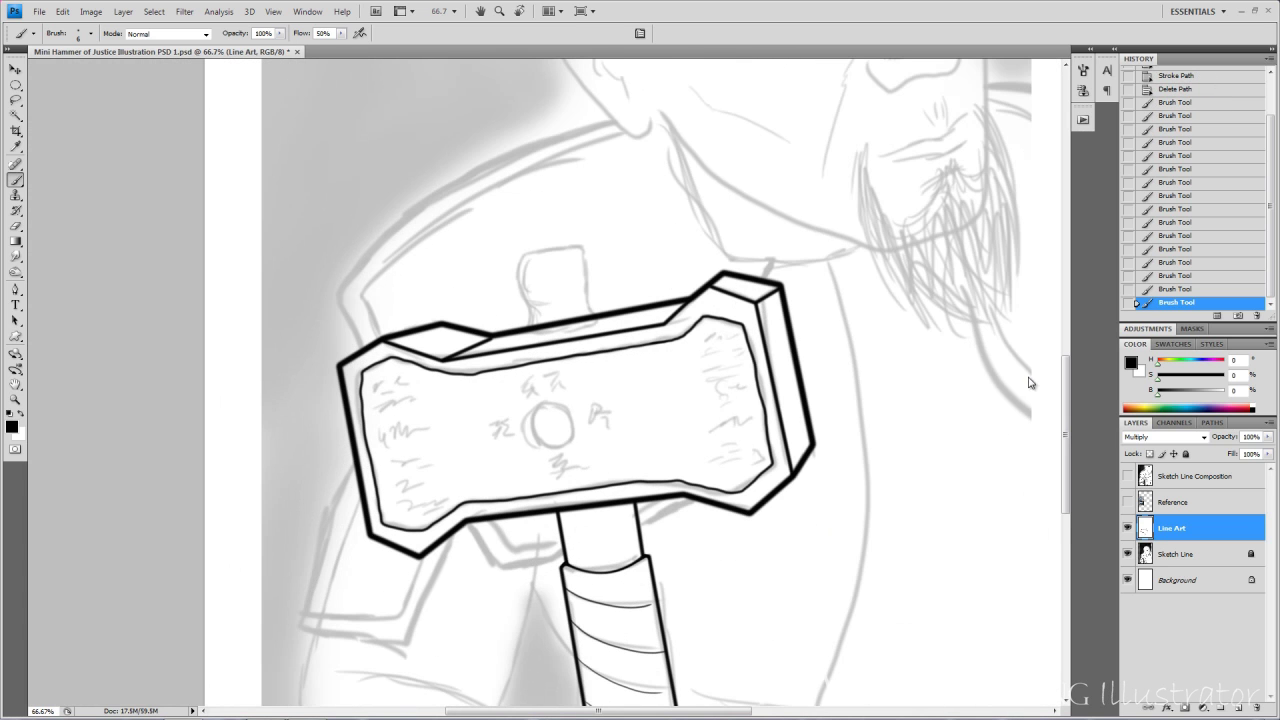
key(ctrl+plus)
key(ctrl+plus)
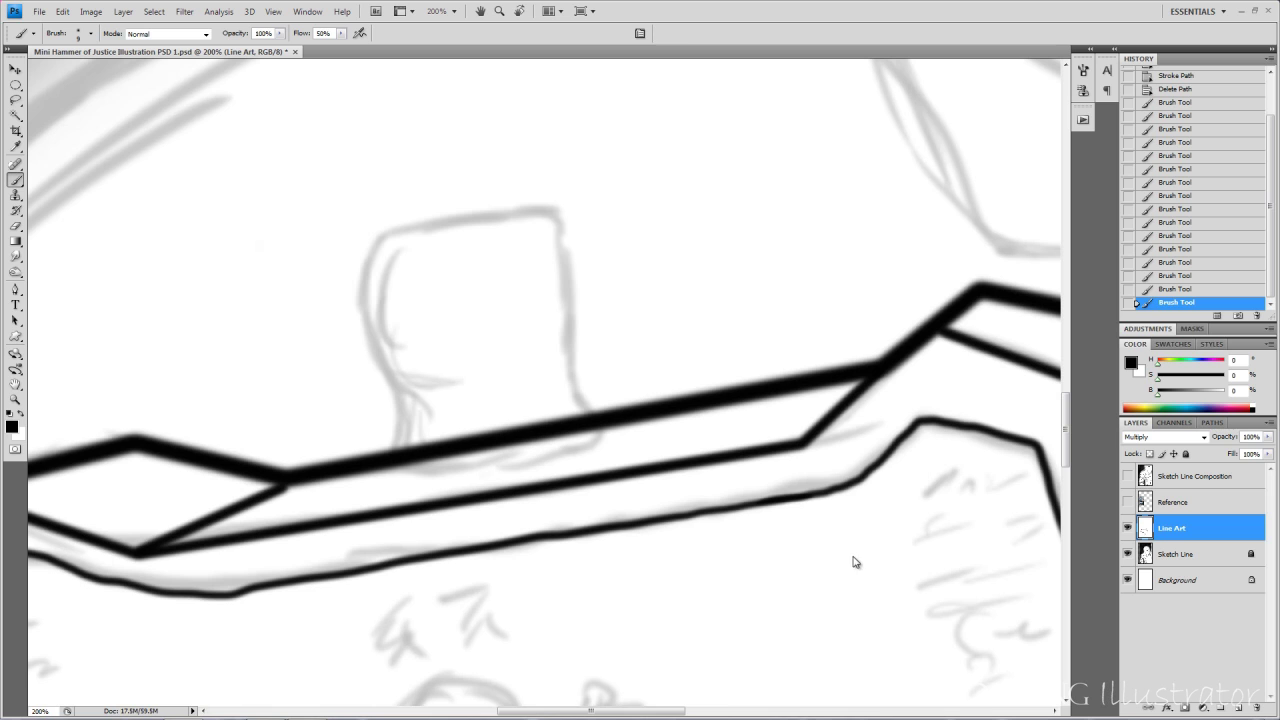
- Outline the handle end above the hammer head with a stroked pen path on a new layer, and erase the head's edge behind it
key(ctrl+minus)
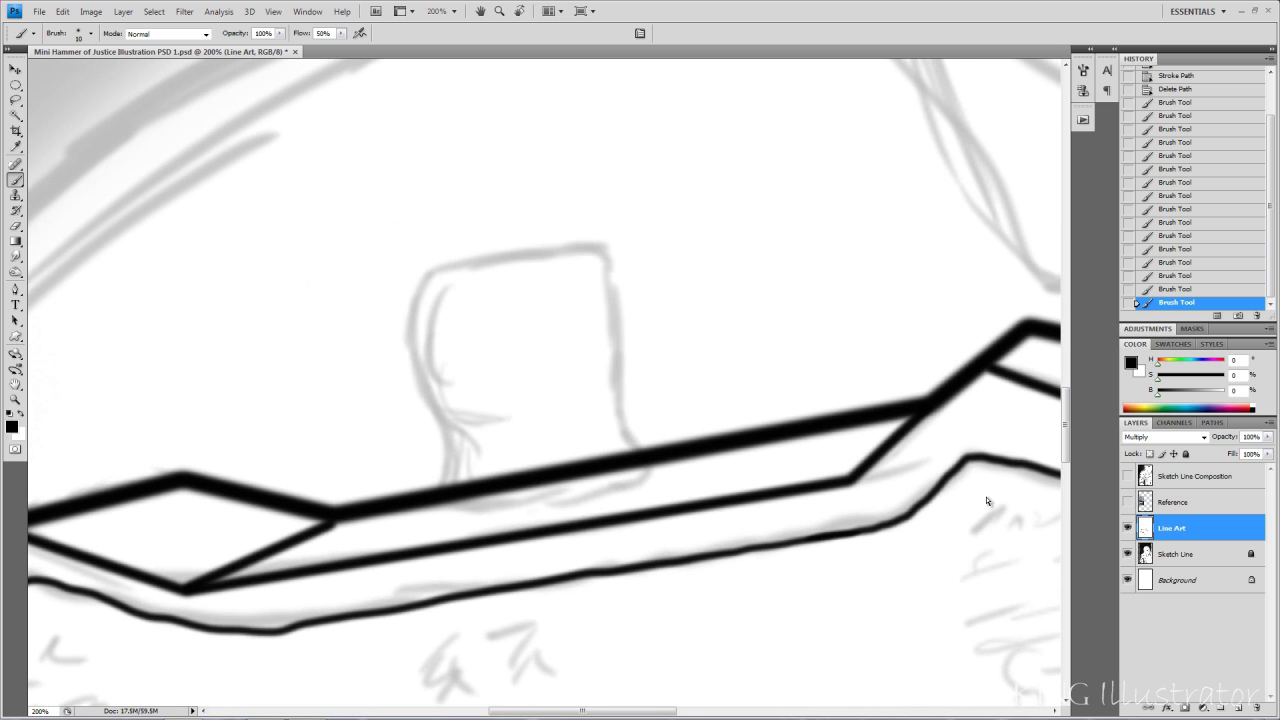
key(ctrl+minus)
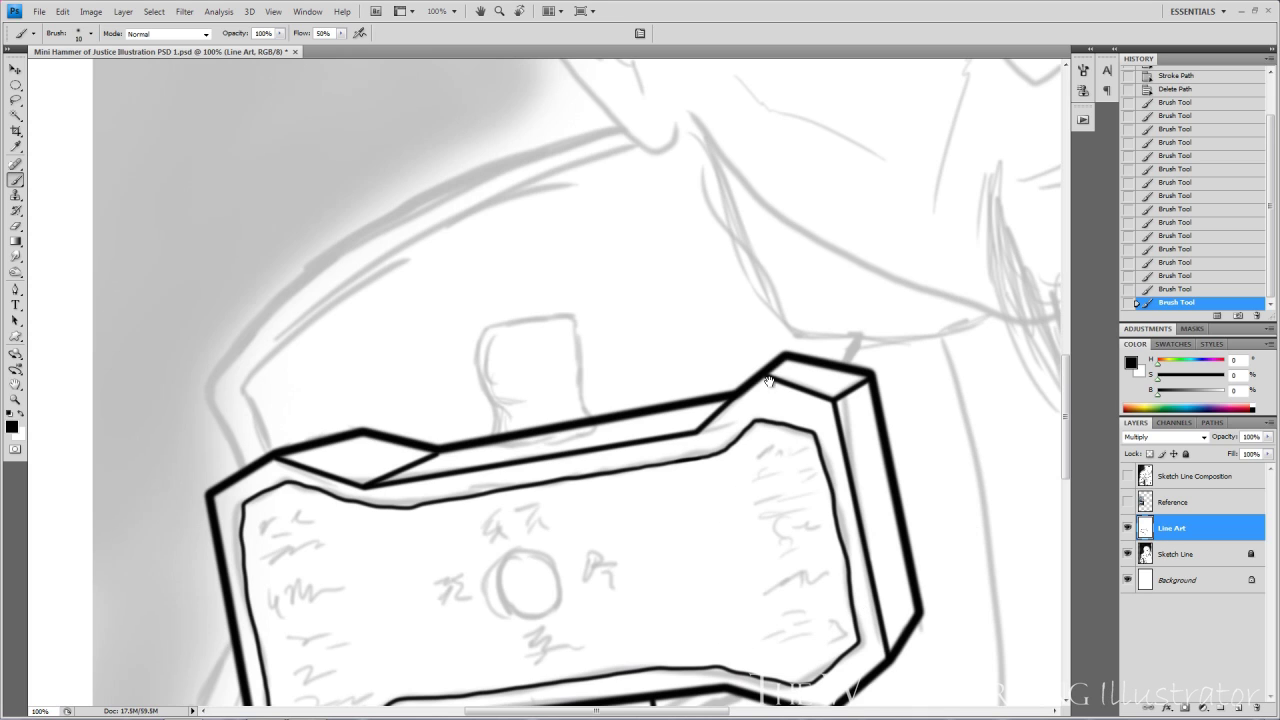
mouse_move(857, 485)
mouse_down()
mouse_move(830, 463)
mouse_move(781, 464)
mouse_up()
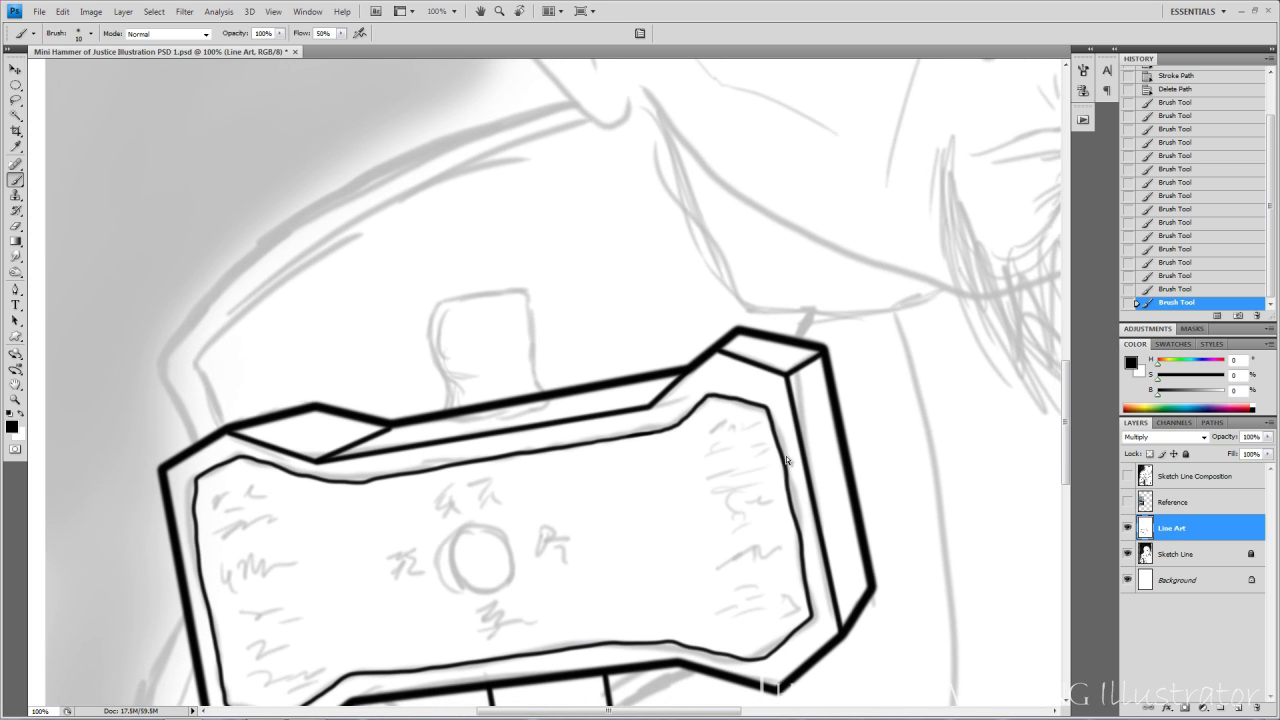
key(ctrl+shift+alt+n)
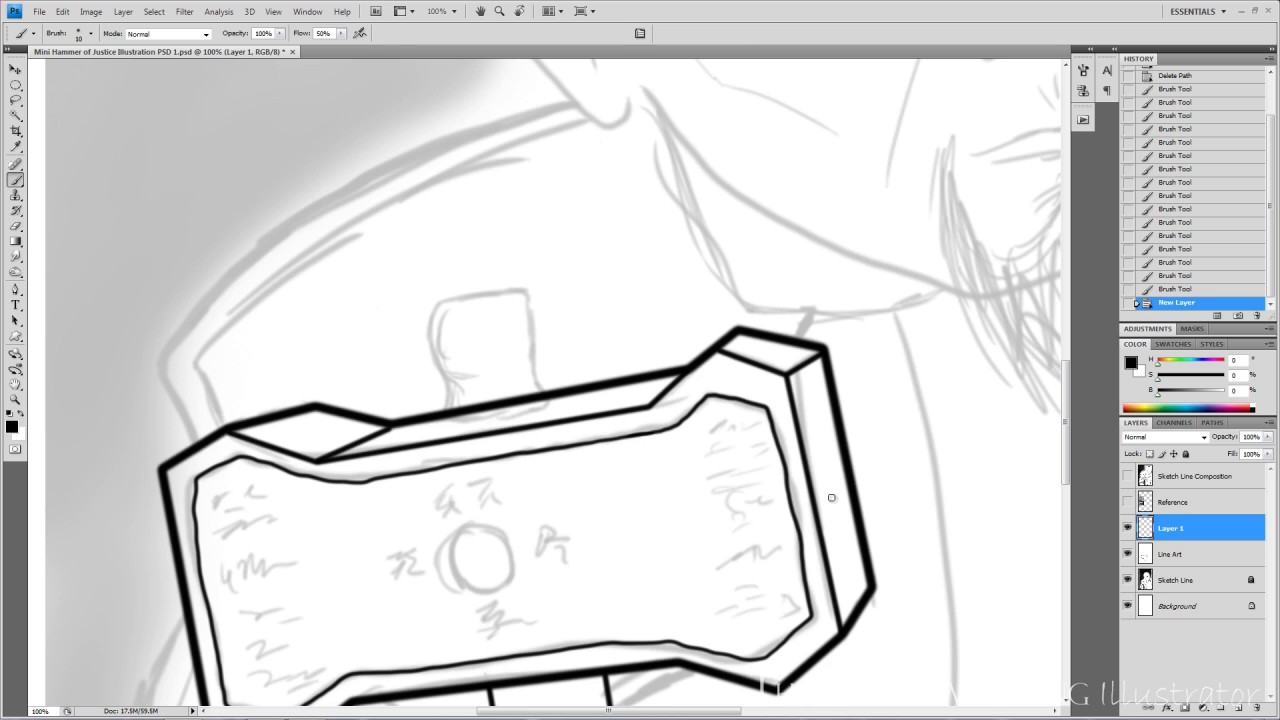
key(ctrl+plus)
drag(748, 463, 826, 526)
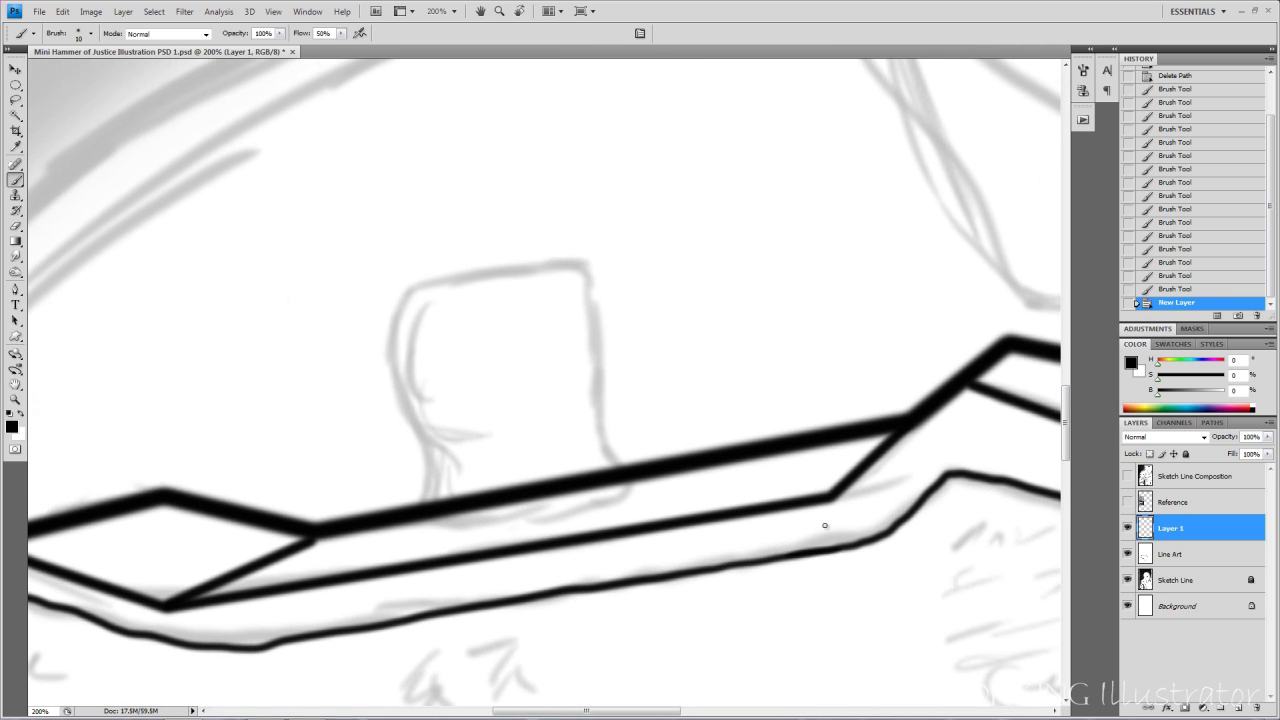
key(p)
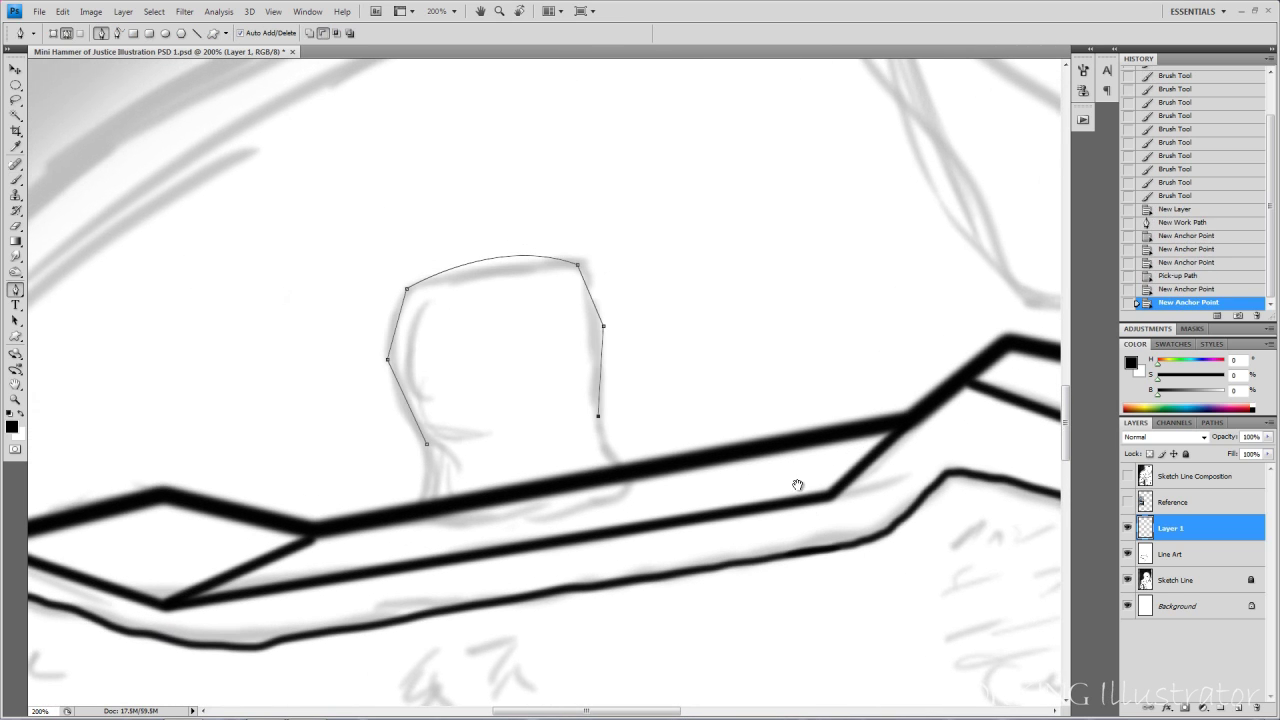
key(ctrl+plus)
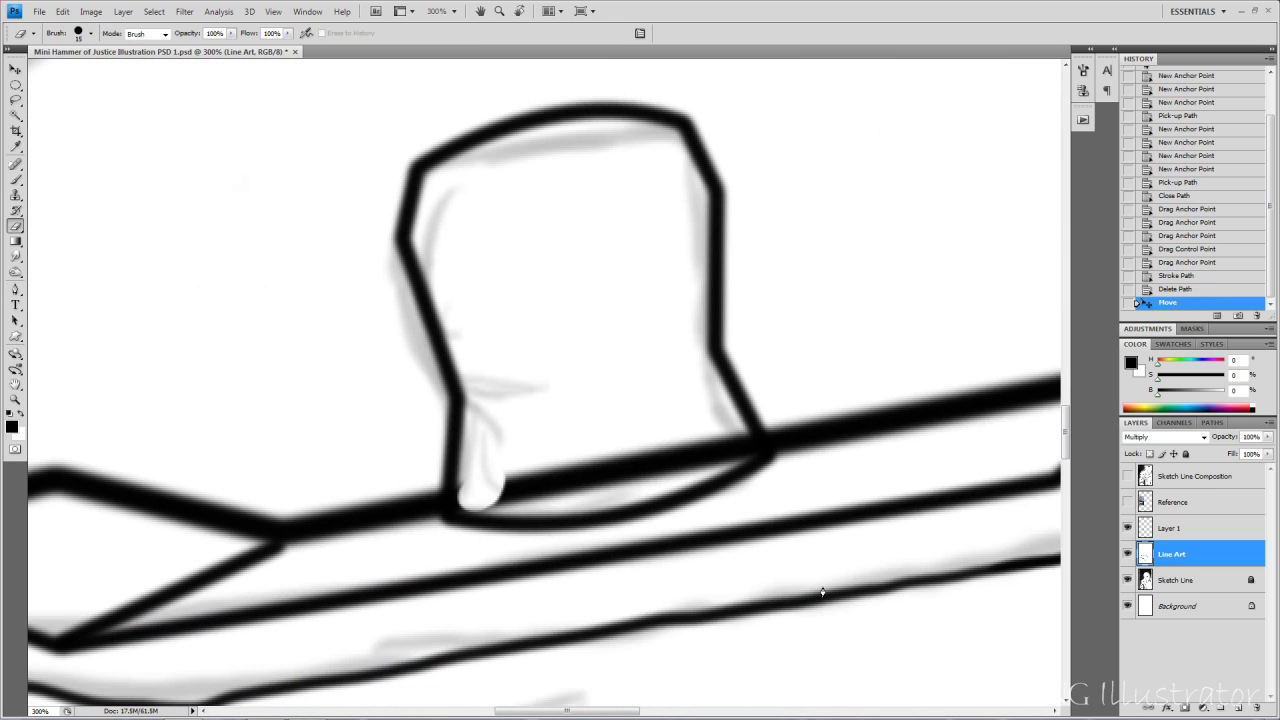
mouse_move(715, 445)
mouse_down()
mouse_move(575, 462)
mouse_move(720, 445)
mouse_up()
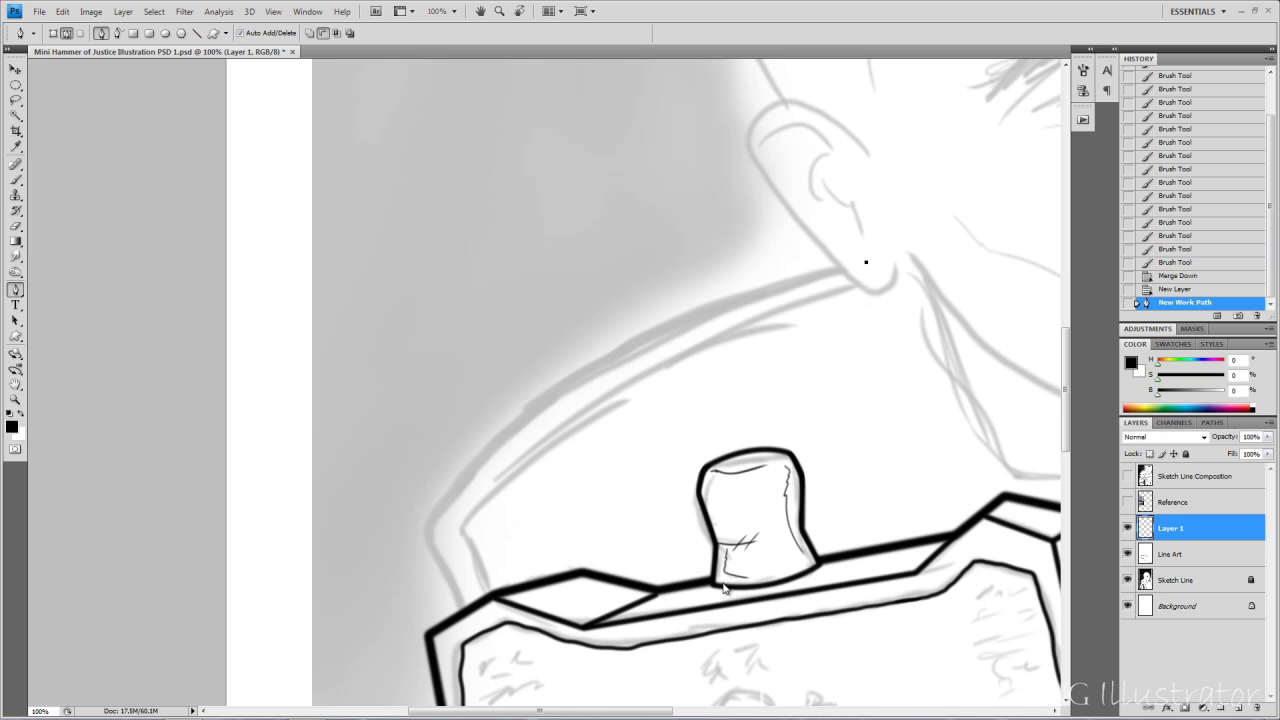
- Draw pen paths along the shoulder's outer edge and around the upper-arm armor plate up to the hammer head
drag(446, 498, 356, 665)
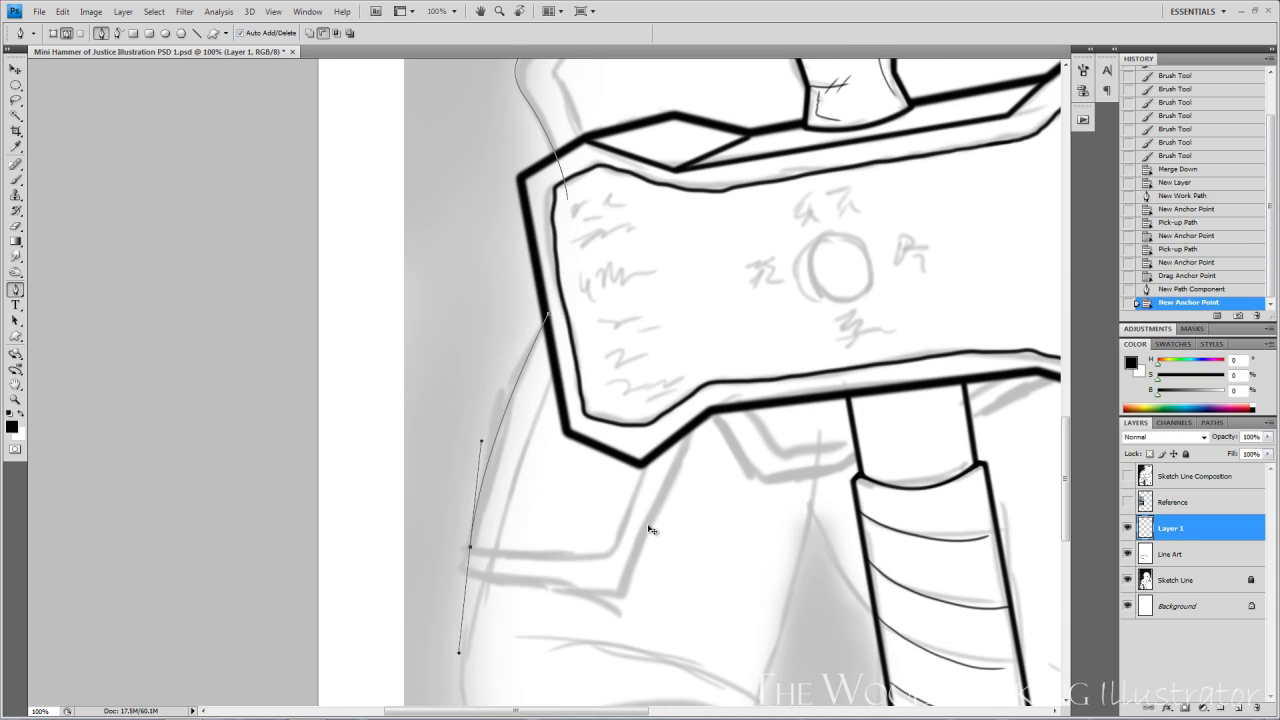
alt+click(470, 547)
drag(463, 572, 468, 585)
alt+click(463, 572)
click(624, 594)
key(ctrl+z)
drag(624, 594, 697, 588)
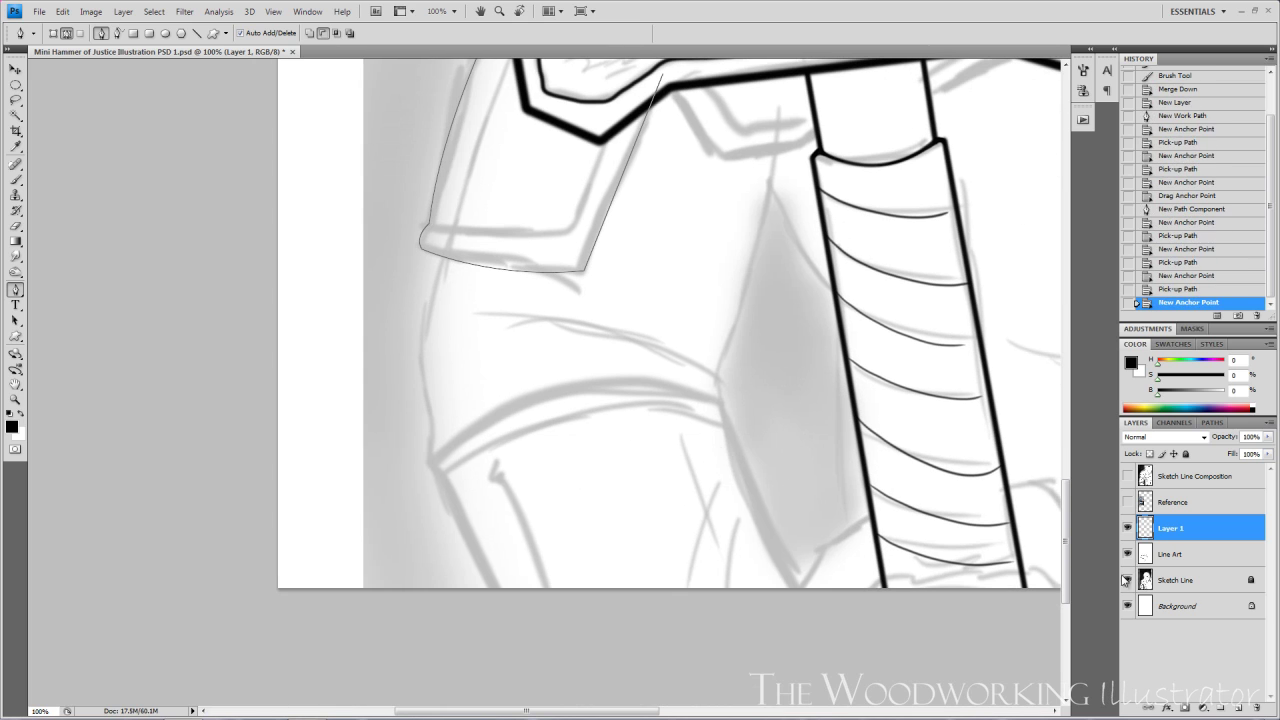
- Draw a pen path around the forearm guard's rim and sides, and stroke the shoulder and arm paths in black
drag(440, 478, 510, 628)
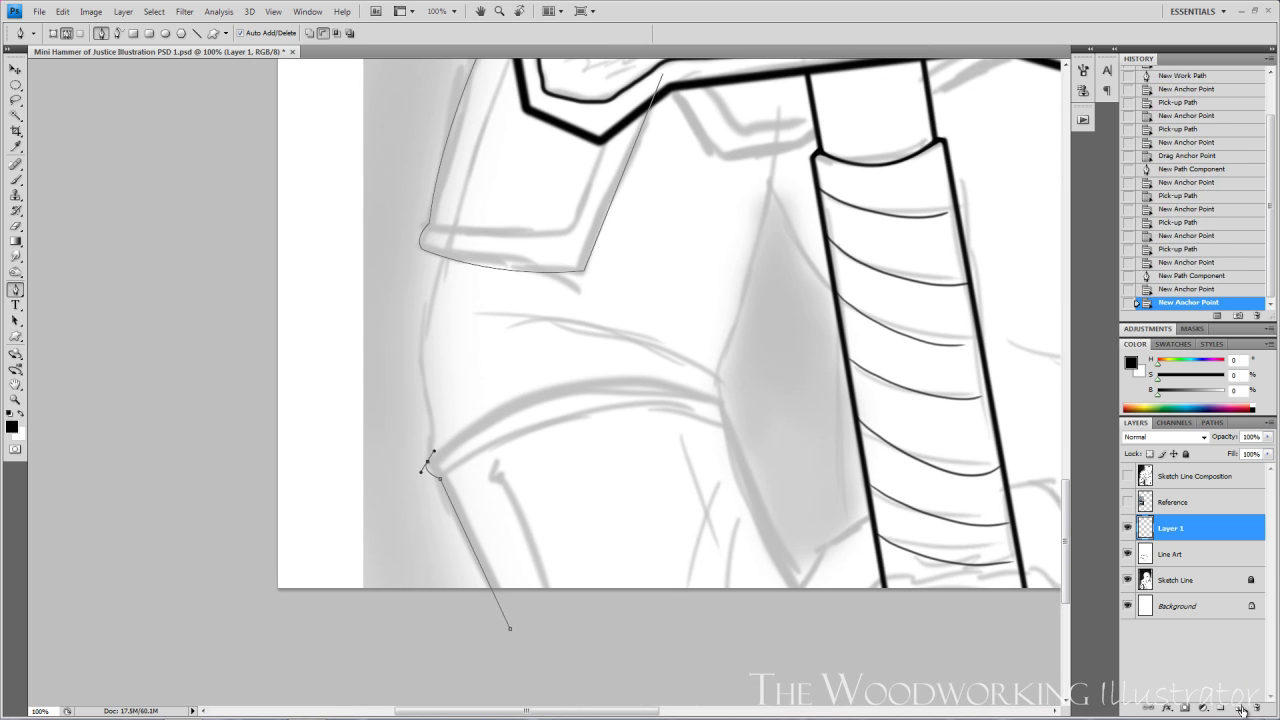
alt+click(427, 461)
drag(731, 407, 922, 502)
alt+click(731, 407)
drag(733, 434, 718, 448)
alt+click(733, 434)
drag(811, 623, 874, 711)
drag(757, 498, 757, 490)
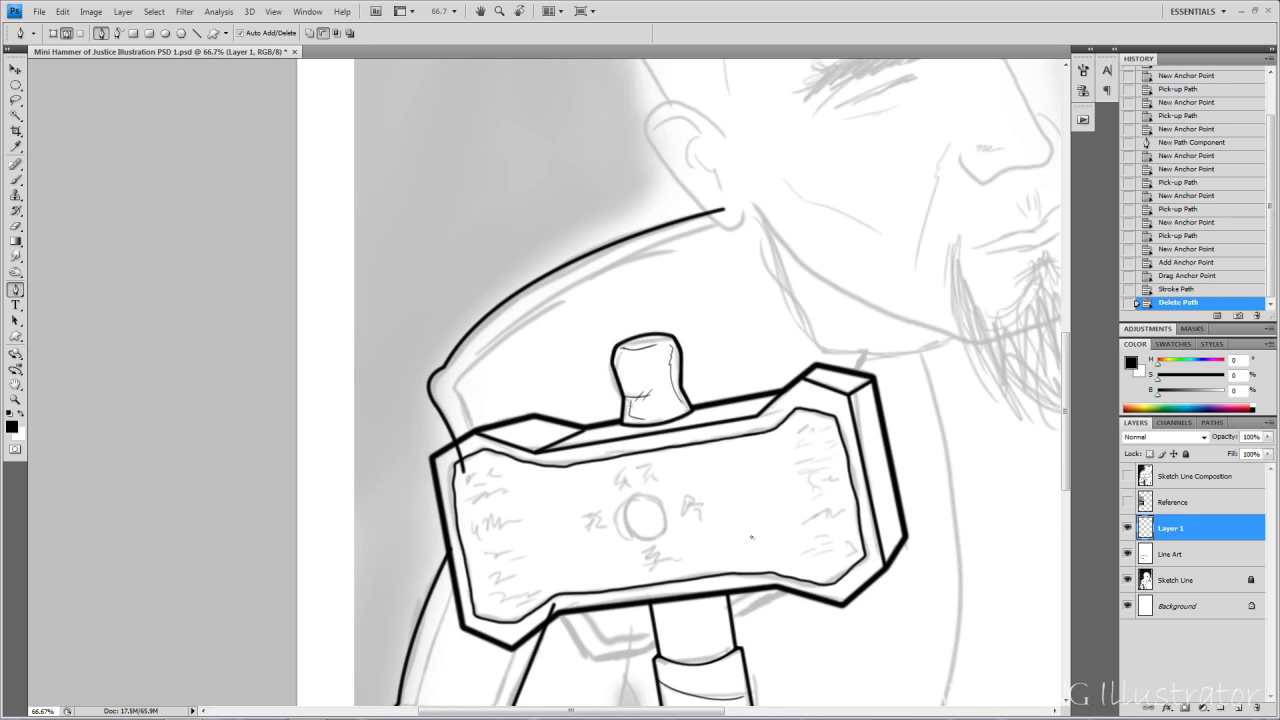
- Brush the thinner inner rim lines of the shoulder piece, upper-arm plate and forearm guard with a size 7 brush
key(ctrl+plus)
key(b)
drag(453, 350, 374, 515)
scroll(758, 516, down, 6)
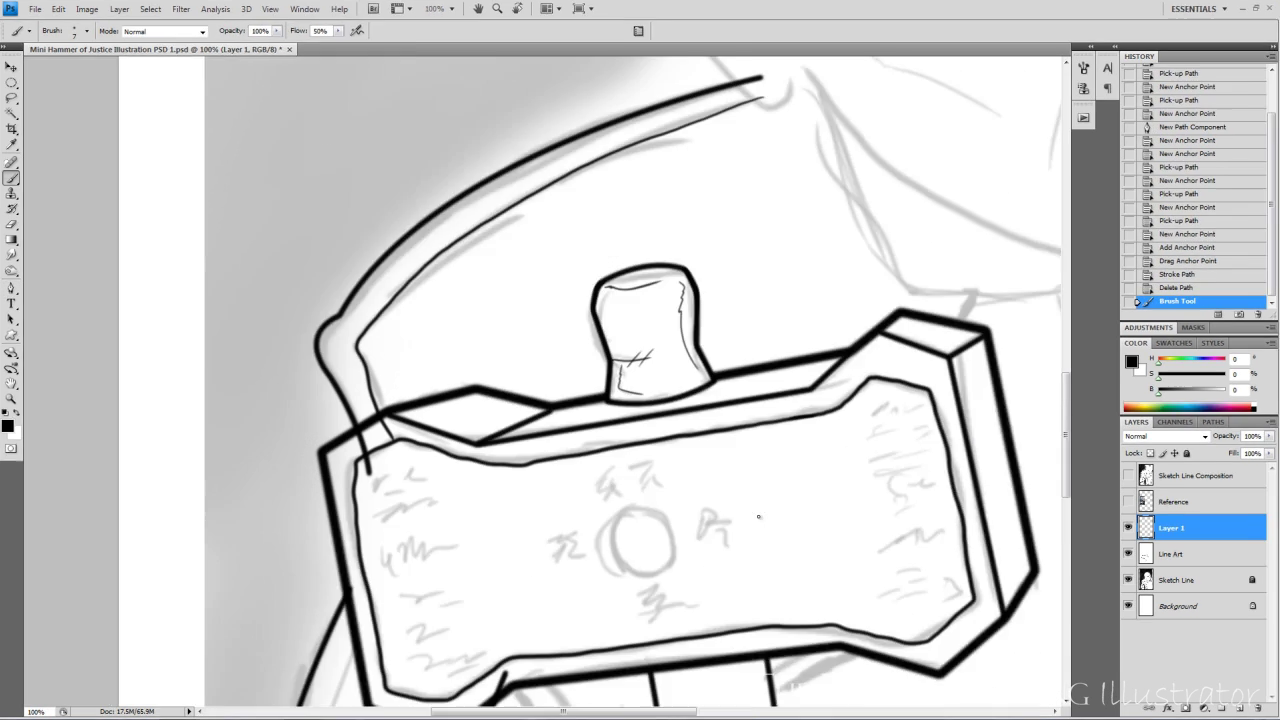
scroll(758, 520, left, 2)
drag(617, 355, 454, 521)
scroll(759, 525, down, 5)
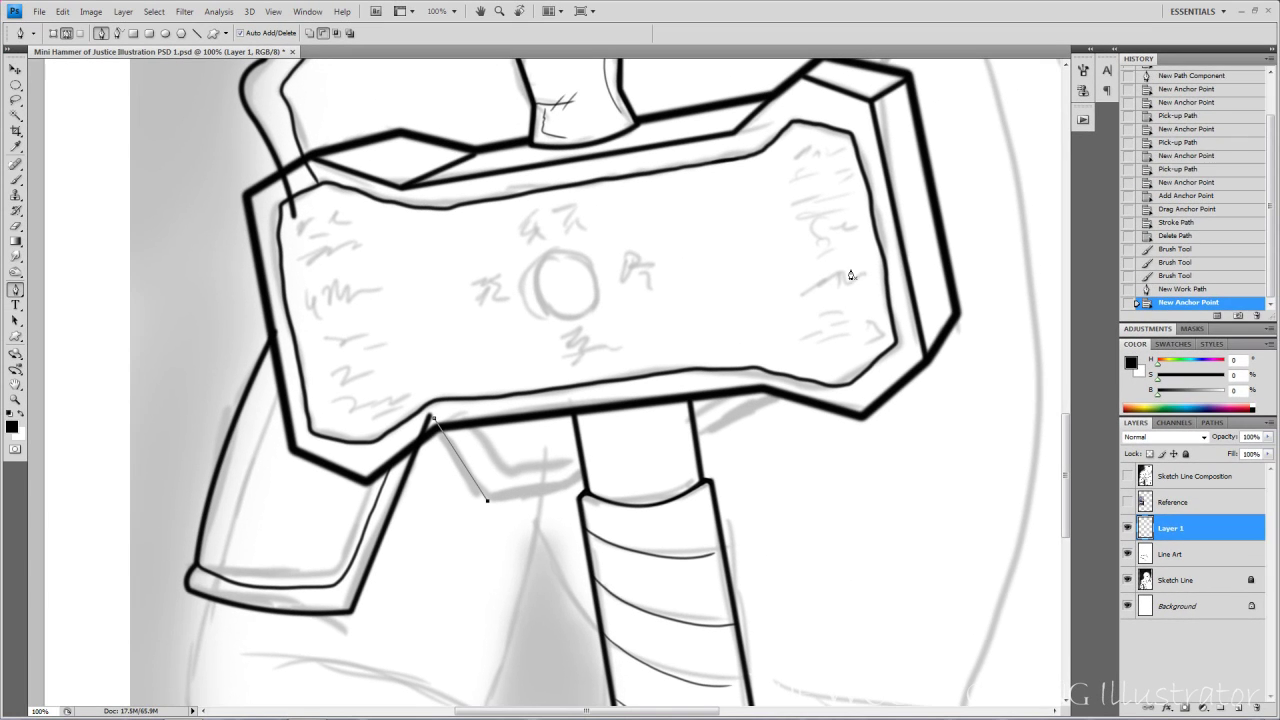
- Outline the armor flap beneath the hammer head with a stroked pen path and brush in its inner rim line
click(797, 389)
right_click(866, 268)
click(905, 377)
key(Return)
right_click(600, 342)
click(637, 369)
key(b)
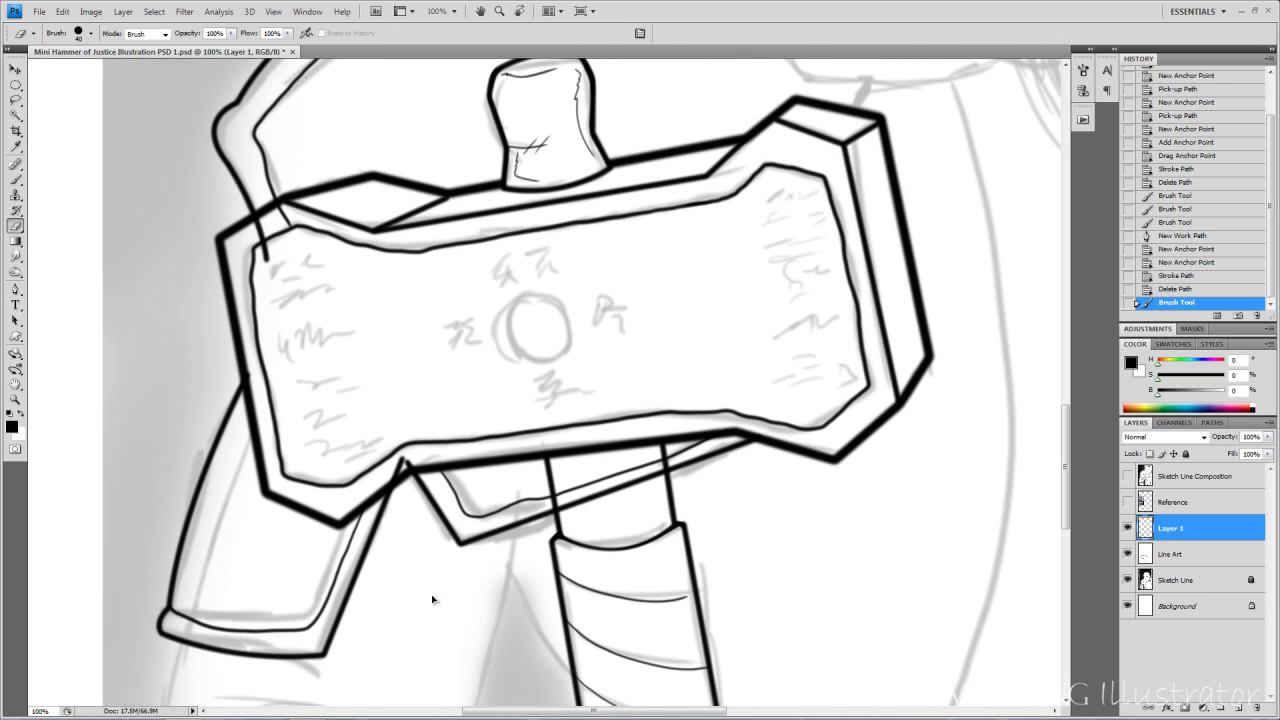
- Erase the armor lines that overlap the hammer with a size 40 eraser, and check the inking with the Sketch Line layer hidden
drag(266, 262, 256, 220)
drag(243, 458, 357, 669)
key(ctrl+minus)
key(ctrl+minus)
key(ctrl+minus)
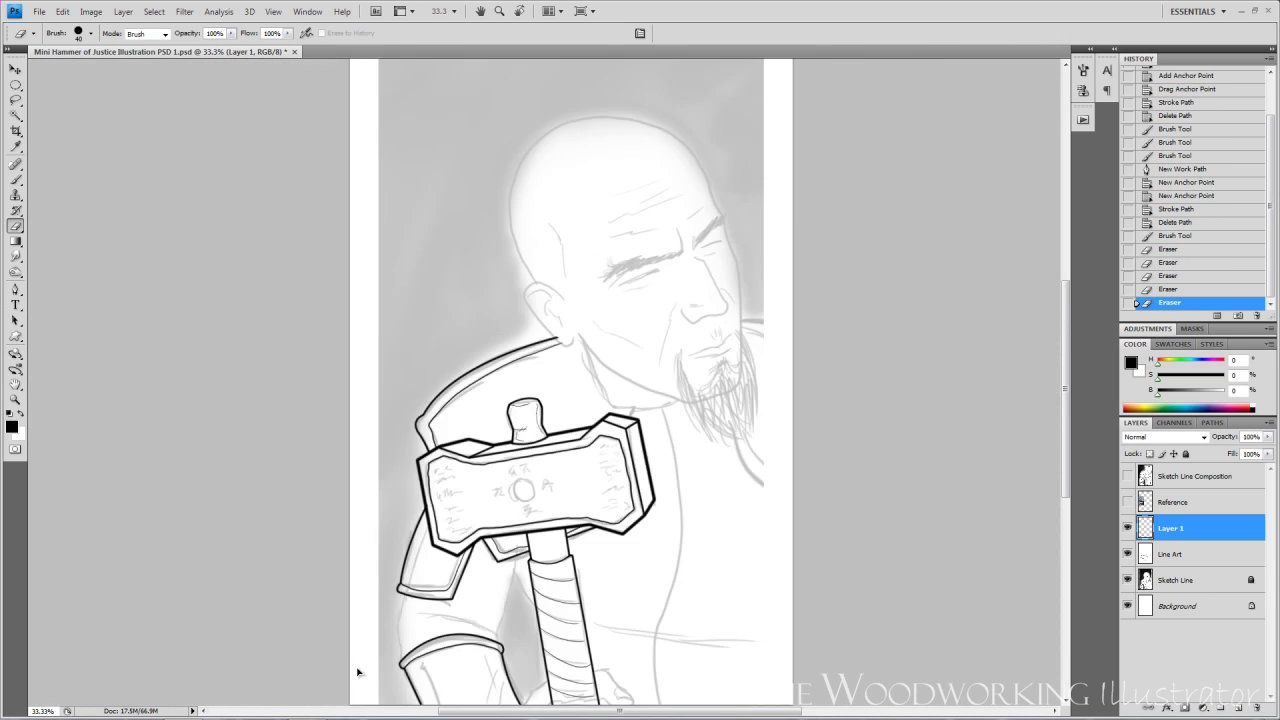
click(1127, 580)
click(1127, 580)
- Trace both sides of the arm between the upper-arm plate and forearm guard on a new layer and stroke the paths
key(ctrl+plus)
key(ctrl+plus)
key(ctrl+plus)
key(p)
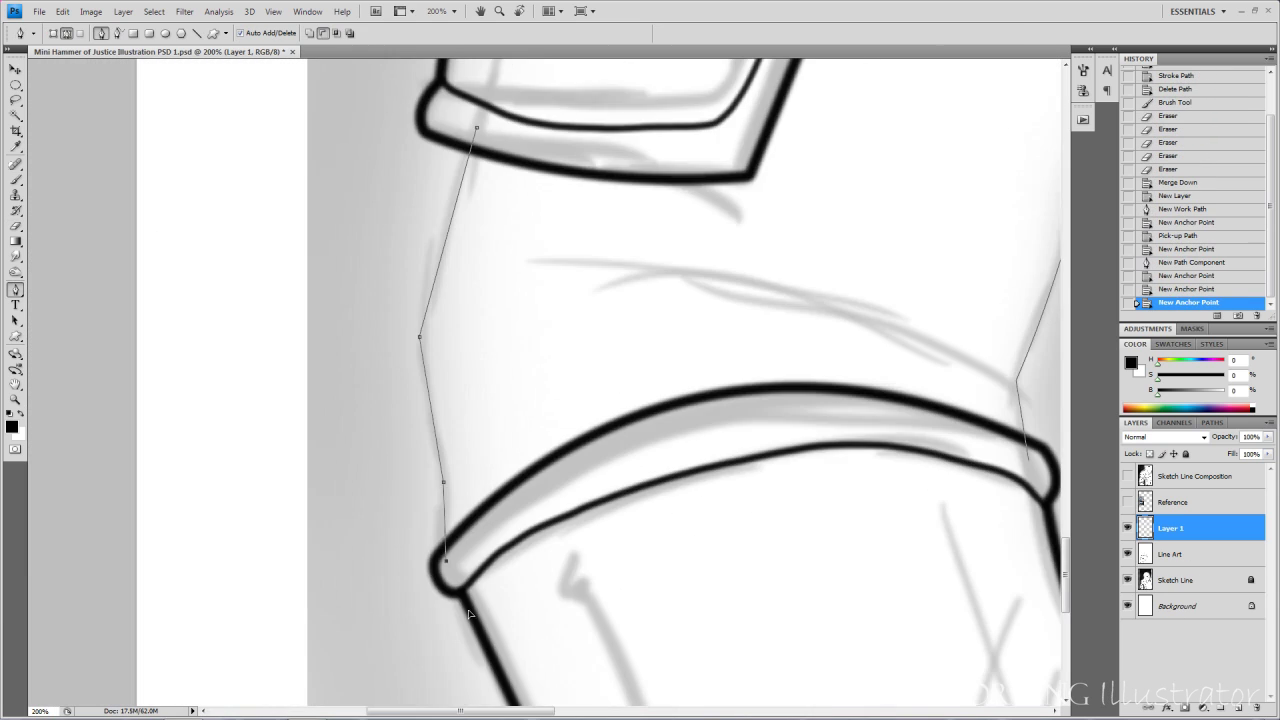
right_click(584, 564)
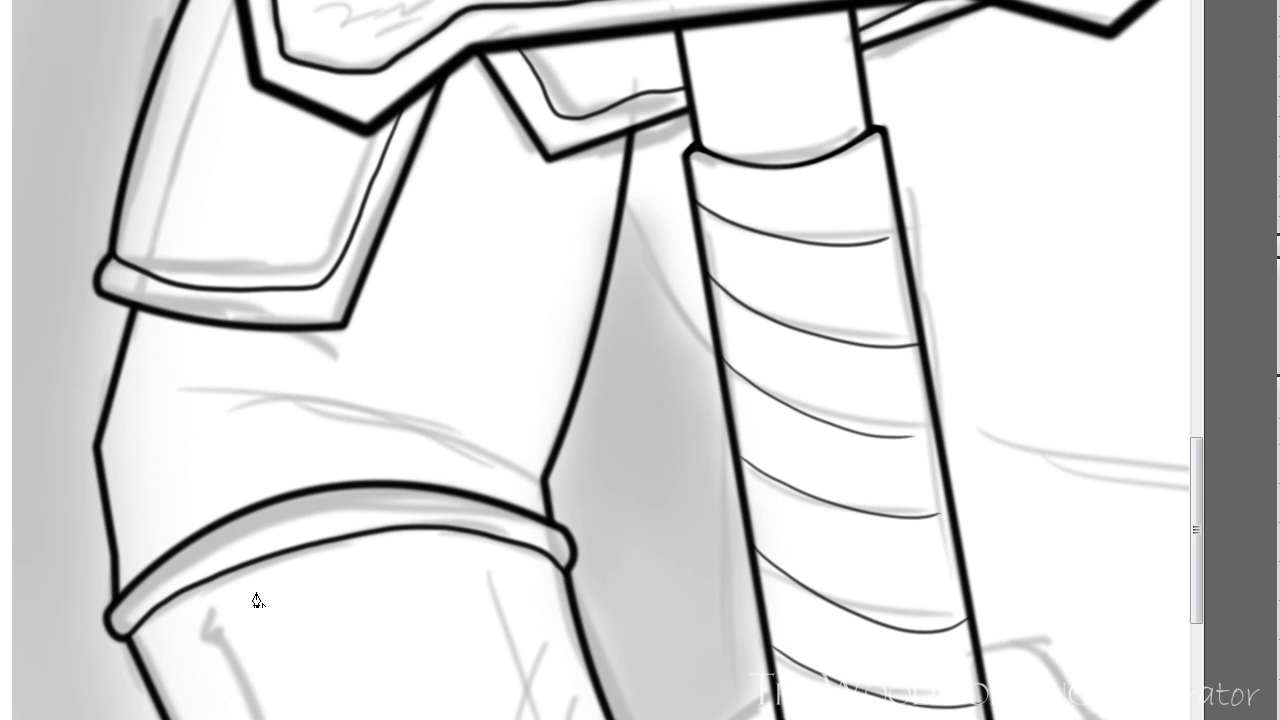
ctrl+click(329, 618)
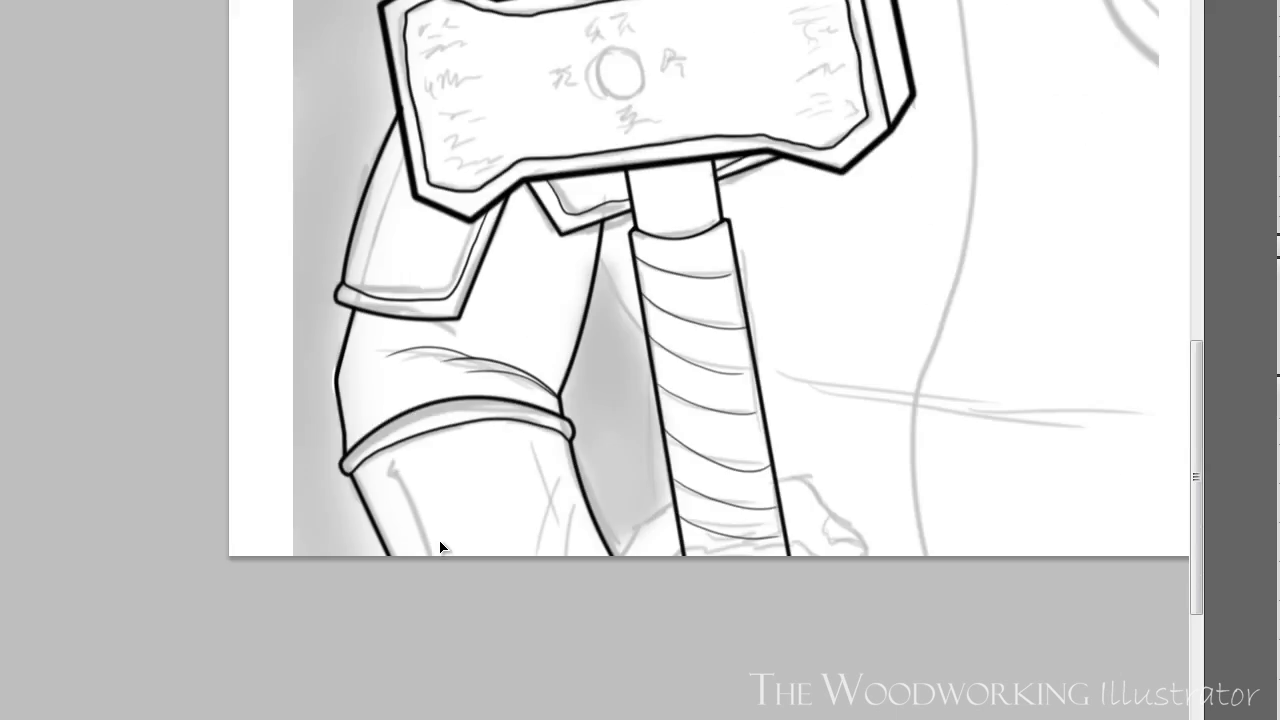
- Ink the sleeve's fold lines around the elbow and armpit and merge the layer down into Line Art
scroll(440, 547, down, 2)
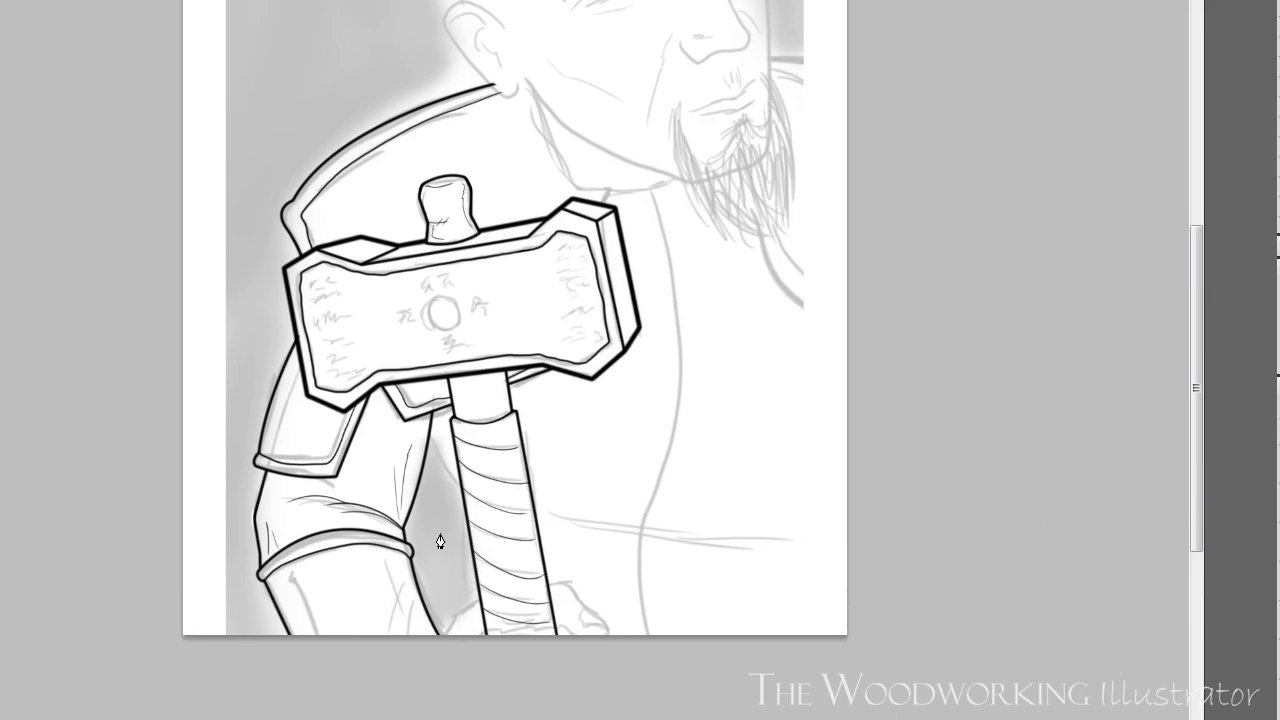
scroll(443, 537, up, 2)
scroll(434, 531, down, 1)
scroll(430, 486, up, 1)
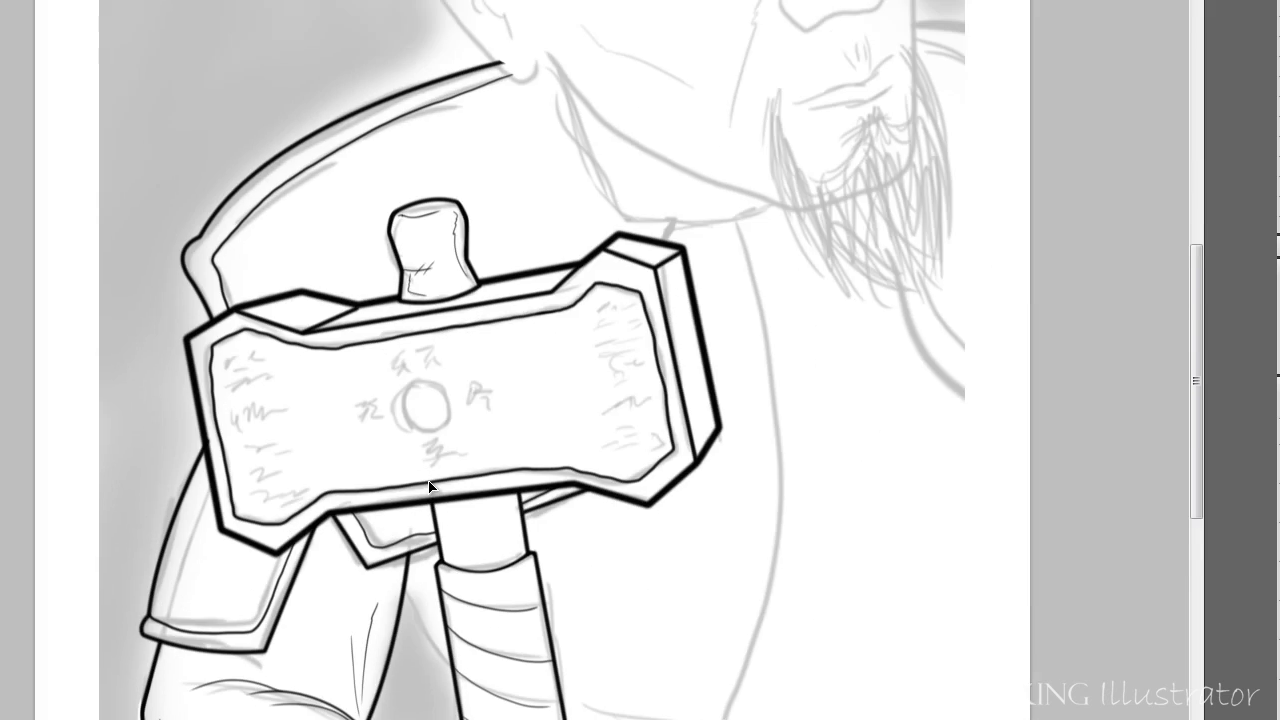
scroll(434, 490, down, 1)
drag(542, 551, 556, 657)
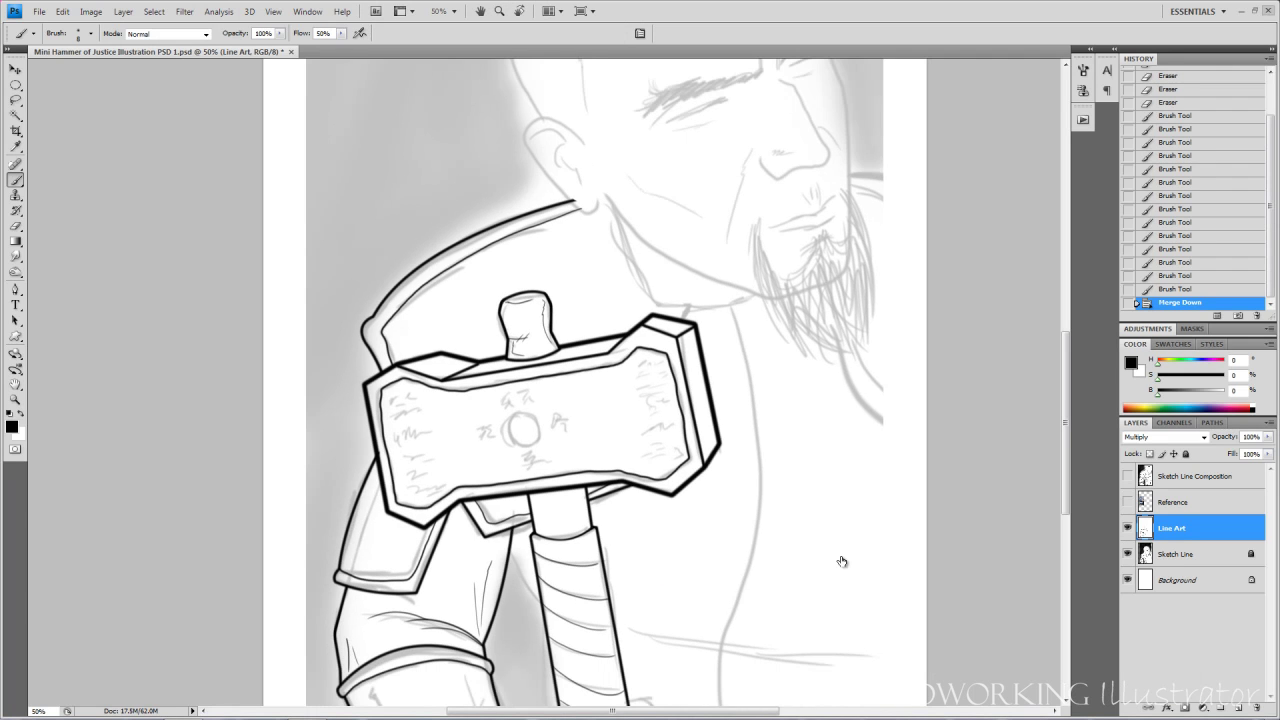
- Show the reference photo and ink the rows of runes down the right side of the hammer head
scroll(841, 562, up, 1)
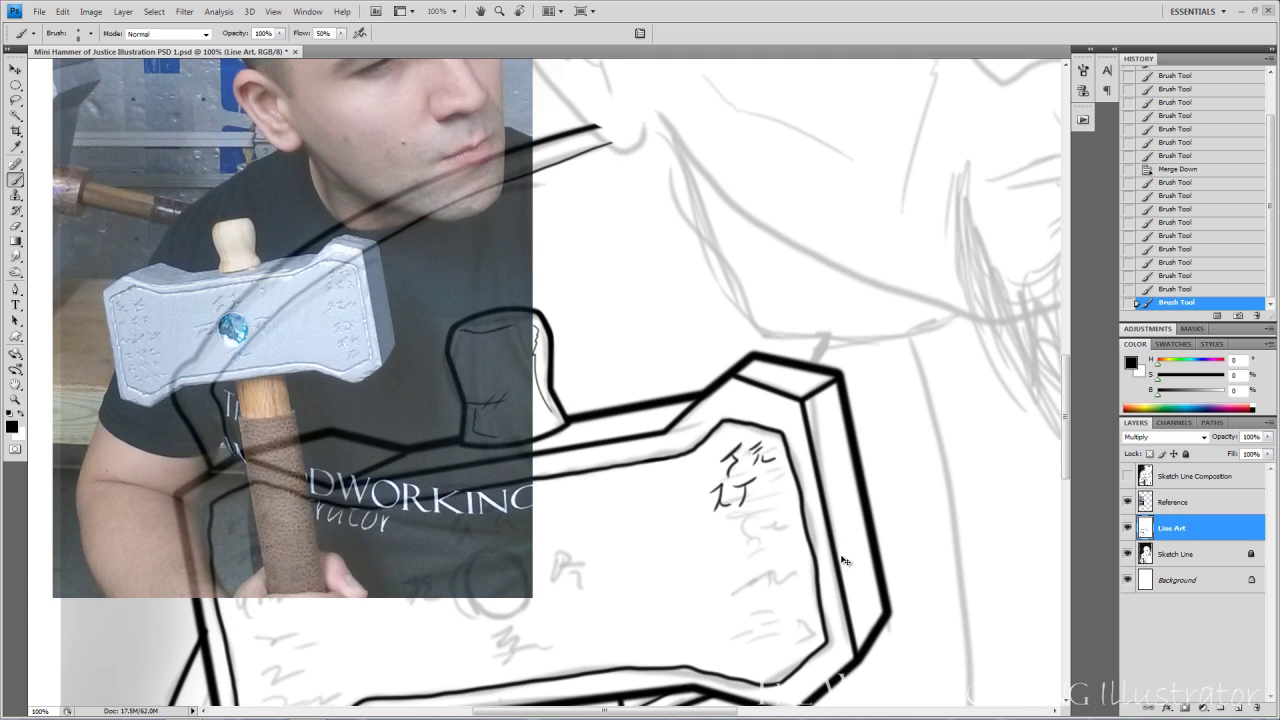
scroll(770, 480, down, 2)
mouse_move(783, 458)
mouse_down()
mouse_move(790, 496)
mouse_move(757, 505)
mouse_move(789, 508)
mouse_up()
scroll(760, 506, down, 1)
scroll(686, 455, down, 2)
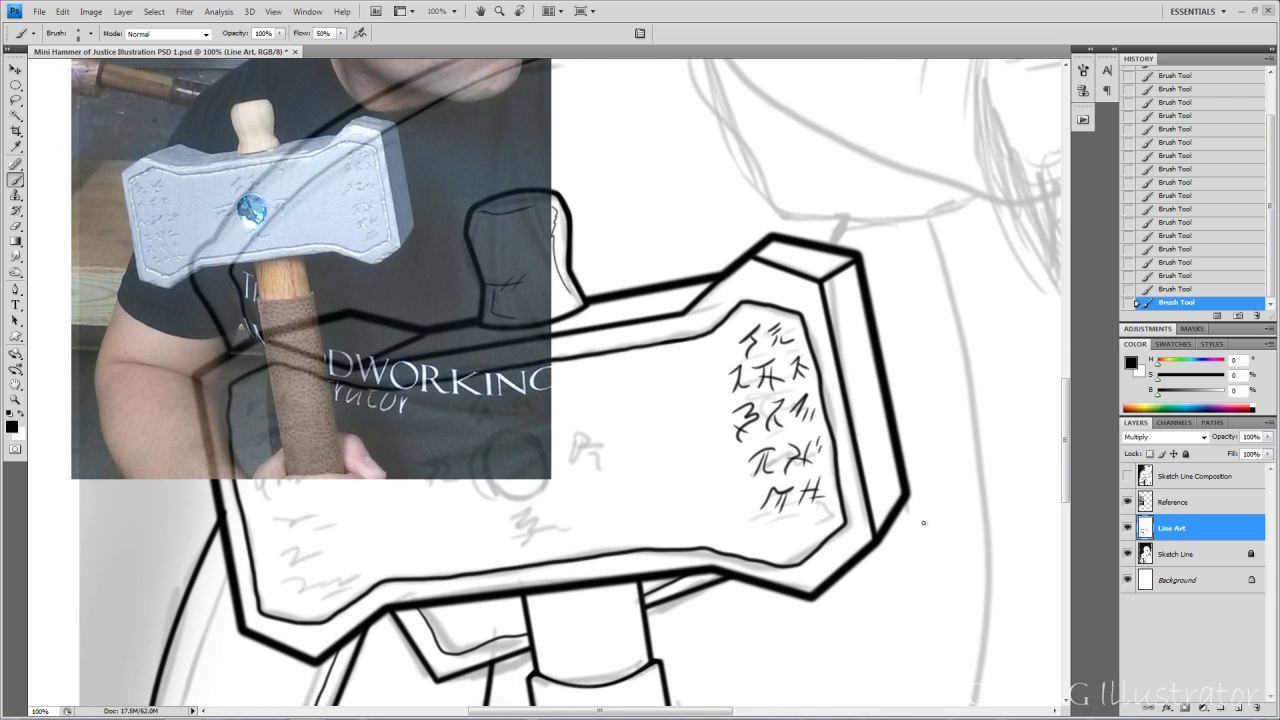
- Set the Reference layer's opacity to 50%
drag(580, 475, 789, 467)
click(1173, 503)
click(1267, 437)
drag(1252, 452, 1237, 452)
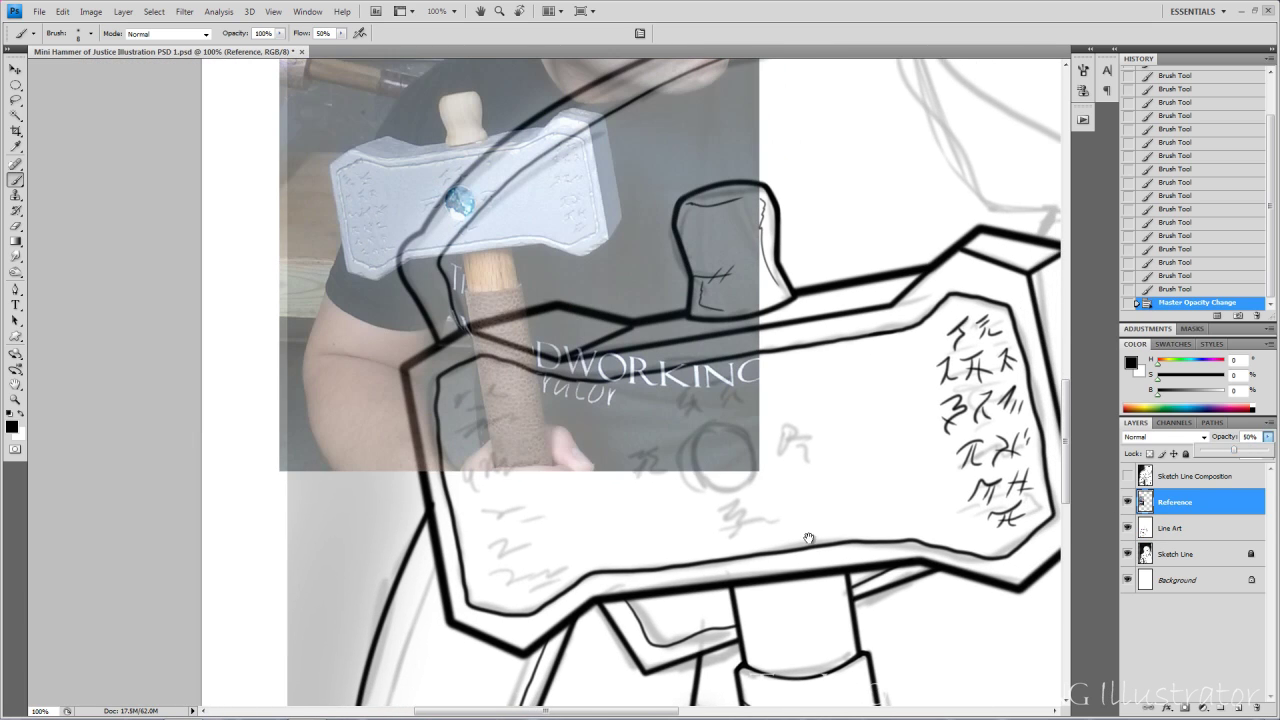
drag(808, 537, 808, 568)
- Ink the runes around the central circle and down the left side of the hammer head on the Line Art layer
click(1172, 528)
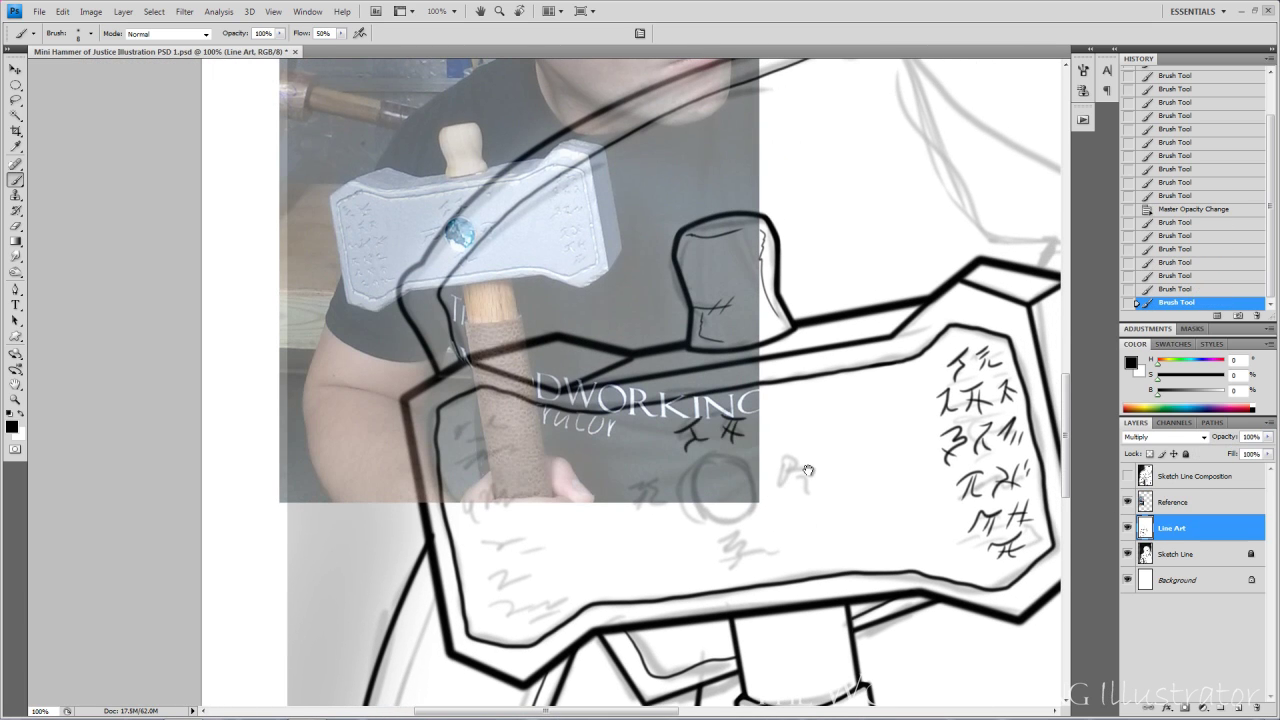
drag(754, 527, 865, 490)
drag(764, 445, 759, 478)
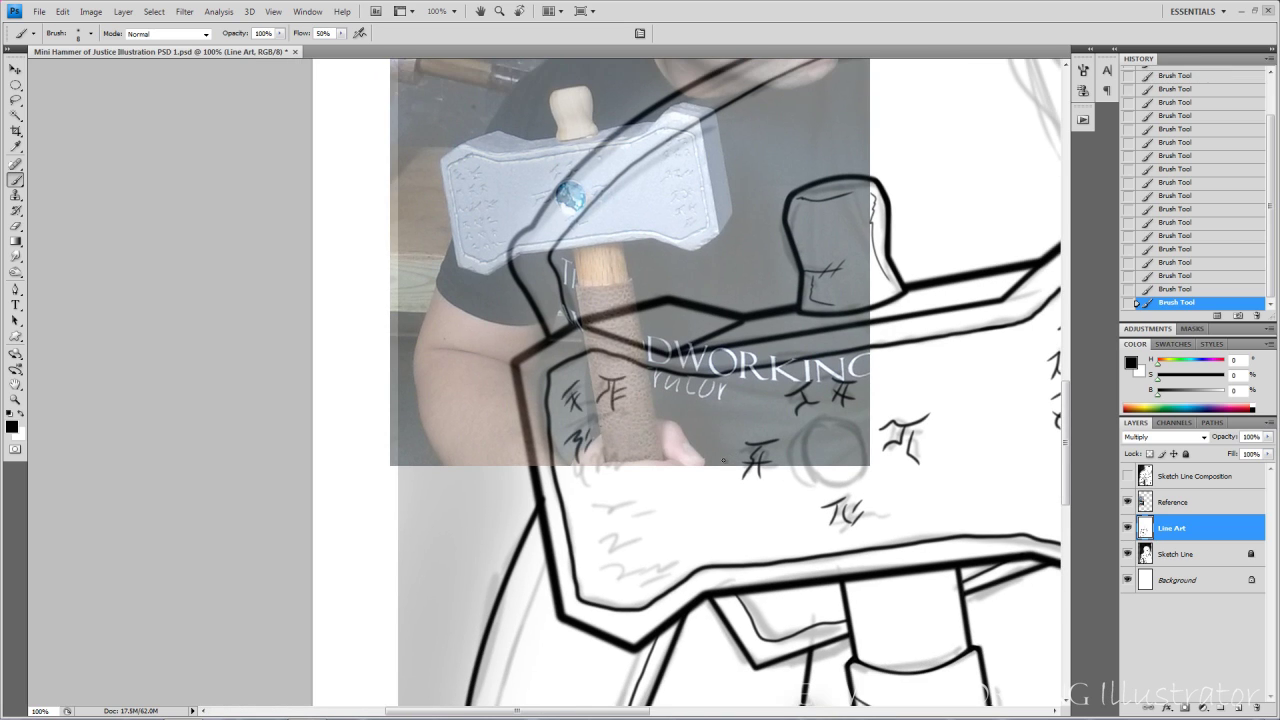
drag(642, 425, 656, 443)
drag(659, 426, 646, 441)
drag(749, 500, 731, 460)
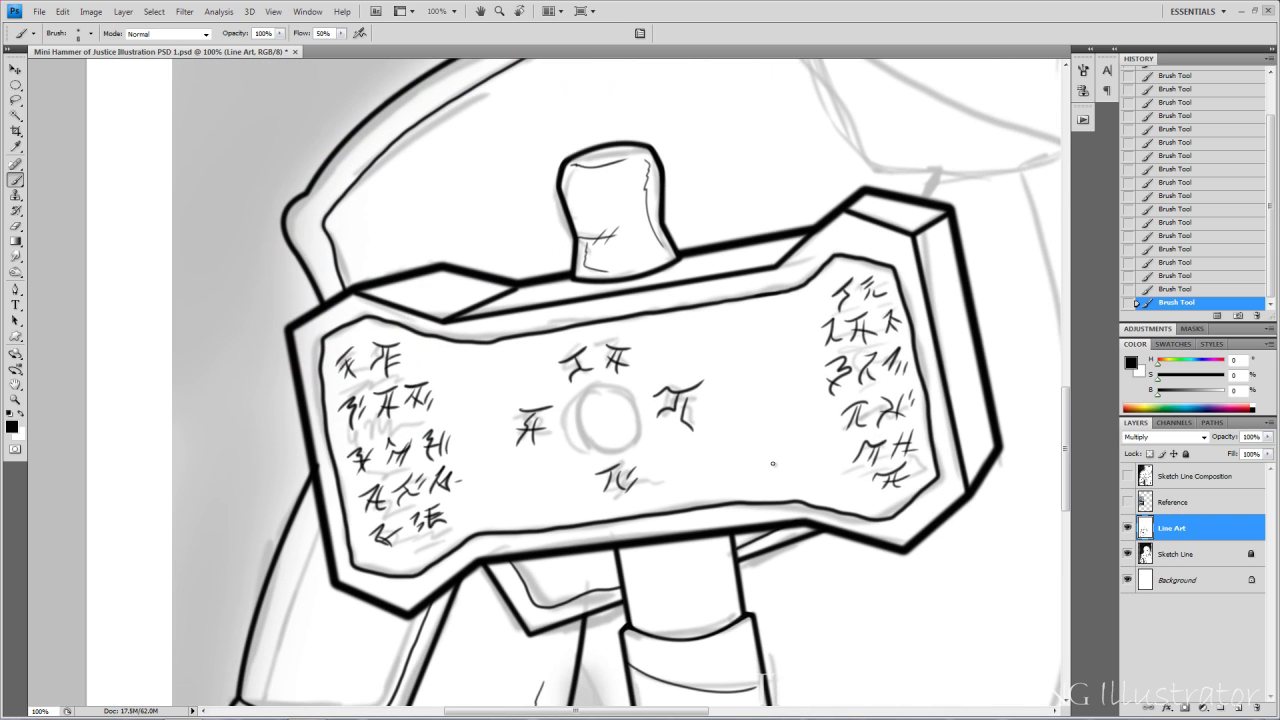
- Outline the hammer head's central gem by stroking an elliptical selection with a 2 px feather on a new layer
key(m)
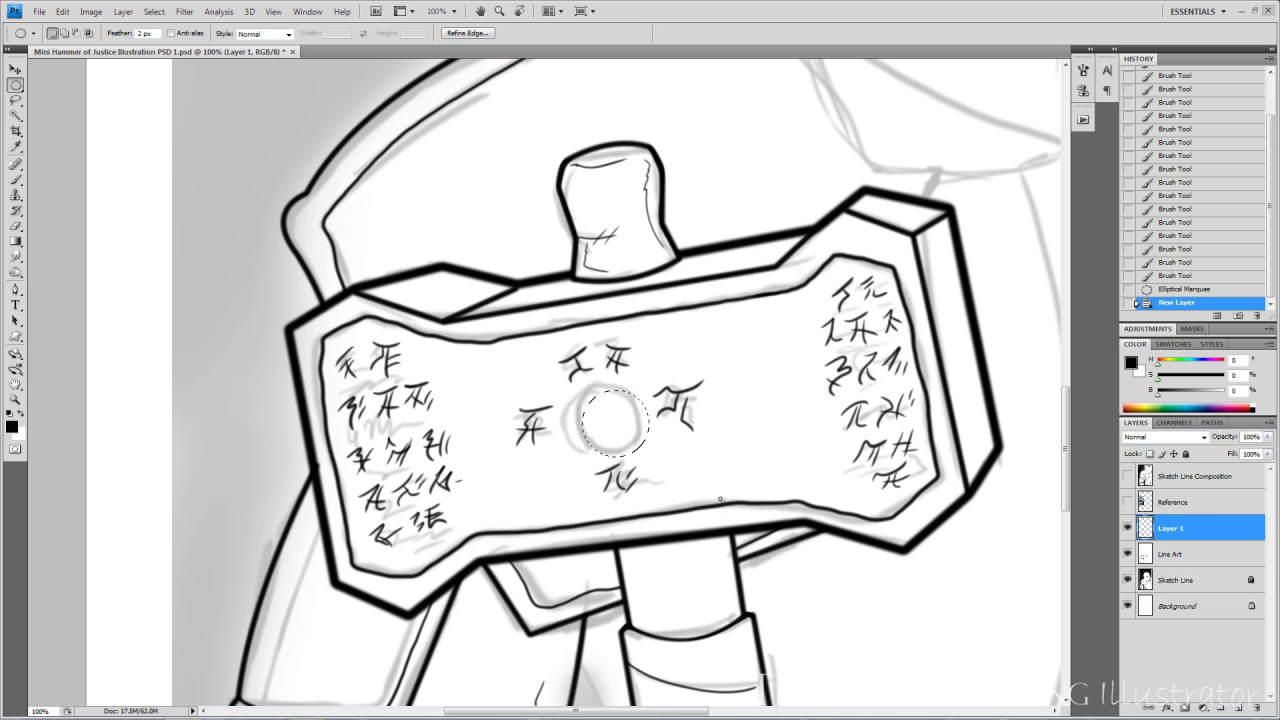
right_click(655, 443)
click(690, 649)
key(Return)
key(v)
drag(746, 490, 740, 485)
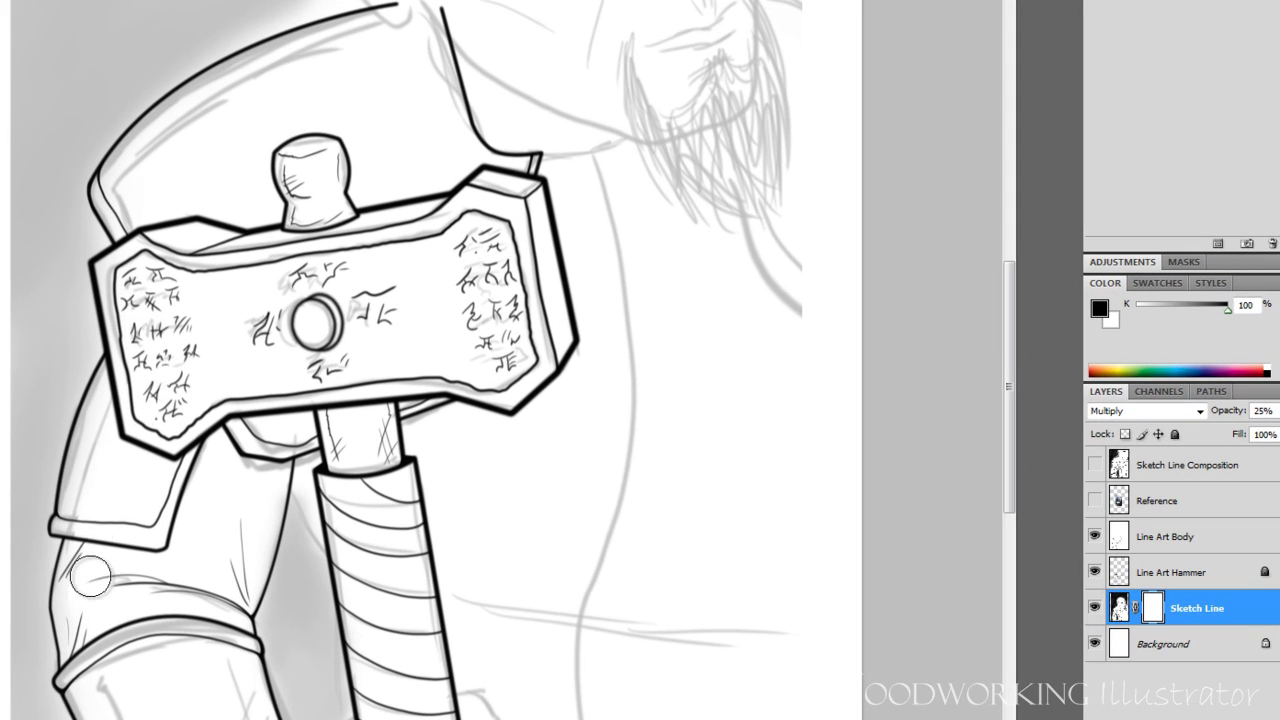
- Paint on the Sketch Line layer's mask to hide the sketch around the arm, shoulder and hammer head
drag(90, 576, 102, 417)
drag(21, 660, 63, 449)
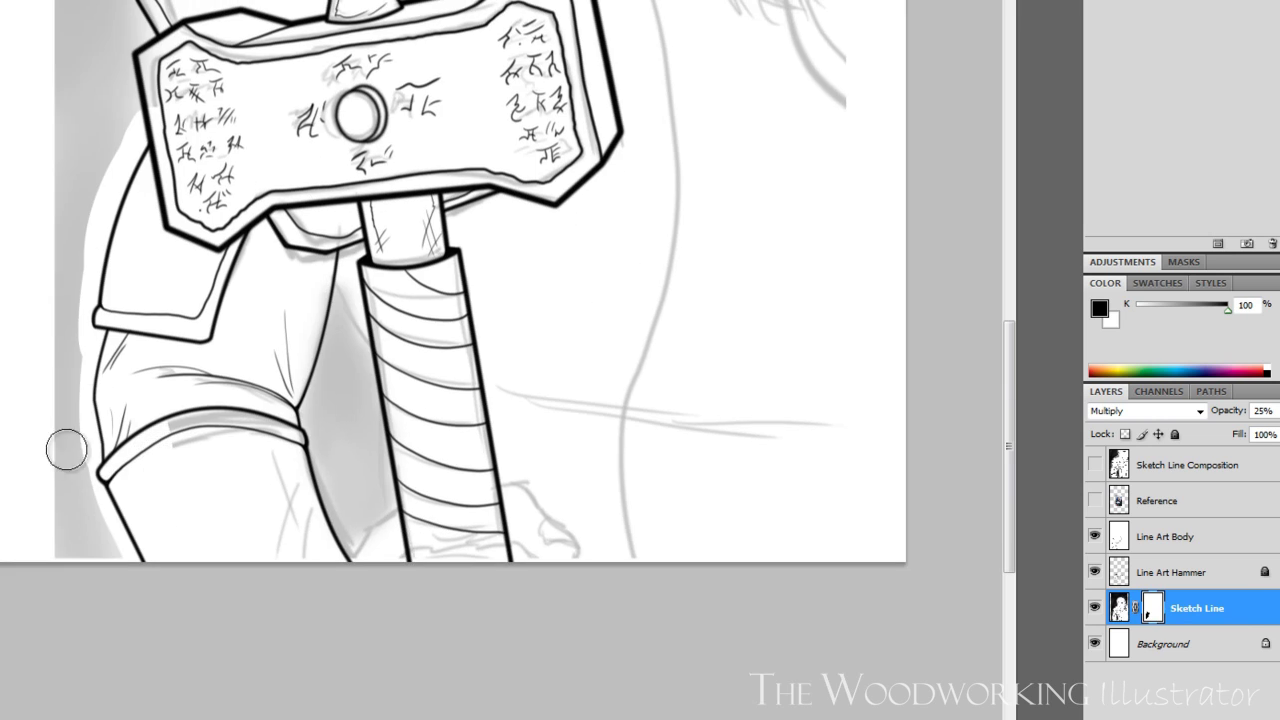
drag(275, 455, 296, 552)
drag(158, 149, 92, 386)
mouse_move(501, 404)
mouse_down()
mouse_move(501, 292)
mouse_move(458, 210)
mouse_up()
drag(250, 96, 94, 225)
drag(76, 345, 66, 180)
drag(82, 170, 335, 38)
drag(195, 275, 395, 256)
drag(215, 600, 158, 298)
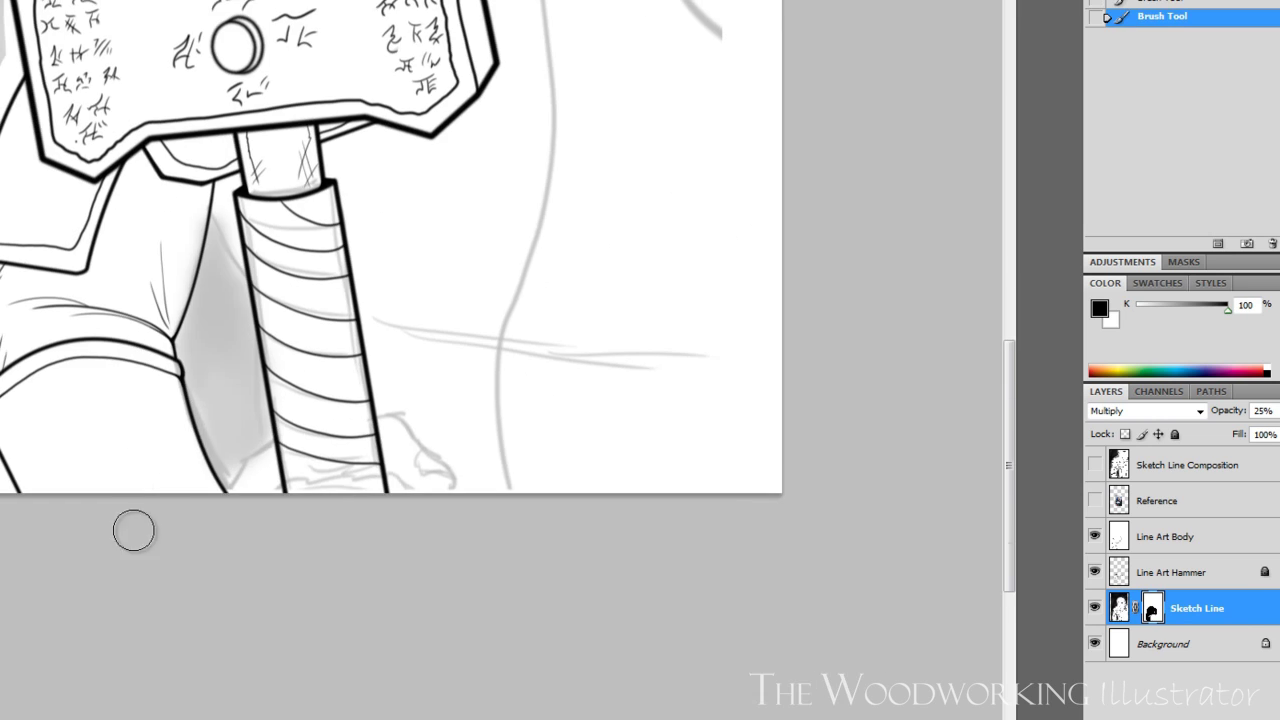
- Mask out the remaining sketch lines under the hammer's grip and along the inner side of the arm
mouse_move(262, 220)
mouse_down()
mouse_move(318, 382)
mouse_move(346, 390)
mouse_up()
drag(149, 394, 146, 503)
key(ctrl+z)
mouse_move(162, 430)
mouse_down()
mouse_move(193, 405)
mouse_move(228, 429)
mouse_move(239, 400)
mouse_move(258, 453)
mouse_up()
drag(198, 325, 182, 400)
drag(188, 380, 180, 450)
mouse_move(341, 161)
mouse_down()
mouse_move(251, 446)
mouse_move(221, 440)
mouse_up()
key(ctrl+minus)
drag(361, 470, 367, 480)
key(ctrl+0)
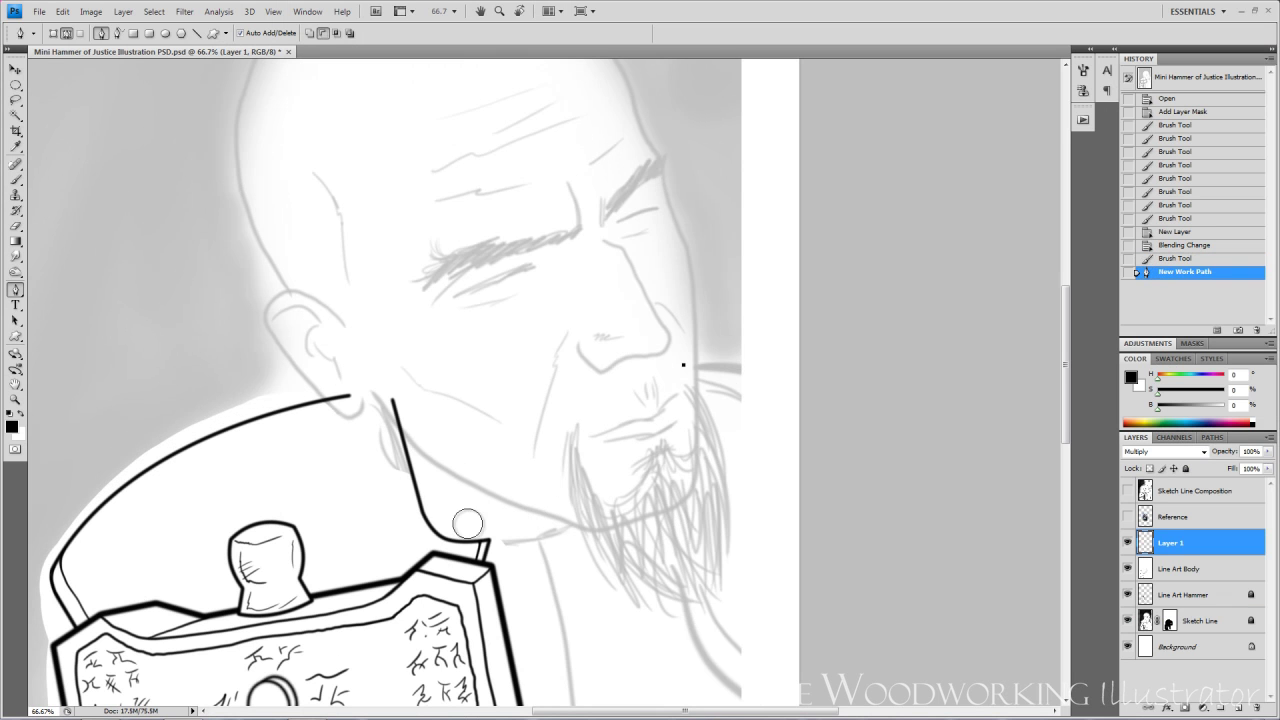
- Stroke a pen path for the torso's side between the arm and the grip, and erase its overlap with the hammer
drag(928, 568, 977, 571)
right_click(770, 530)
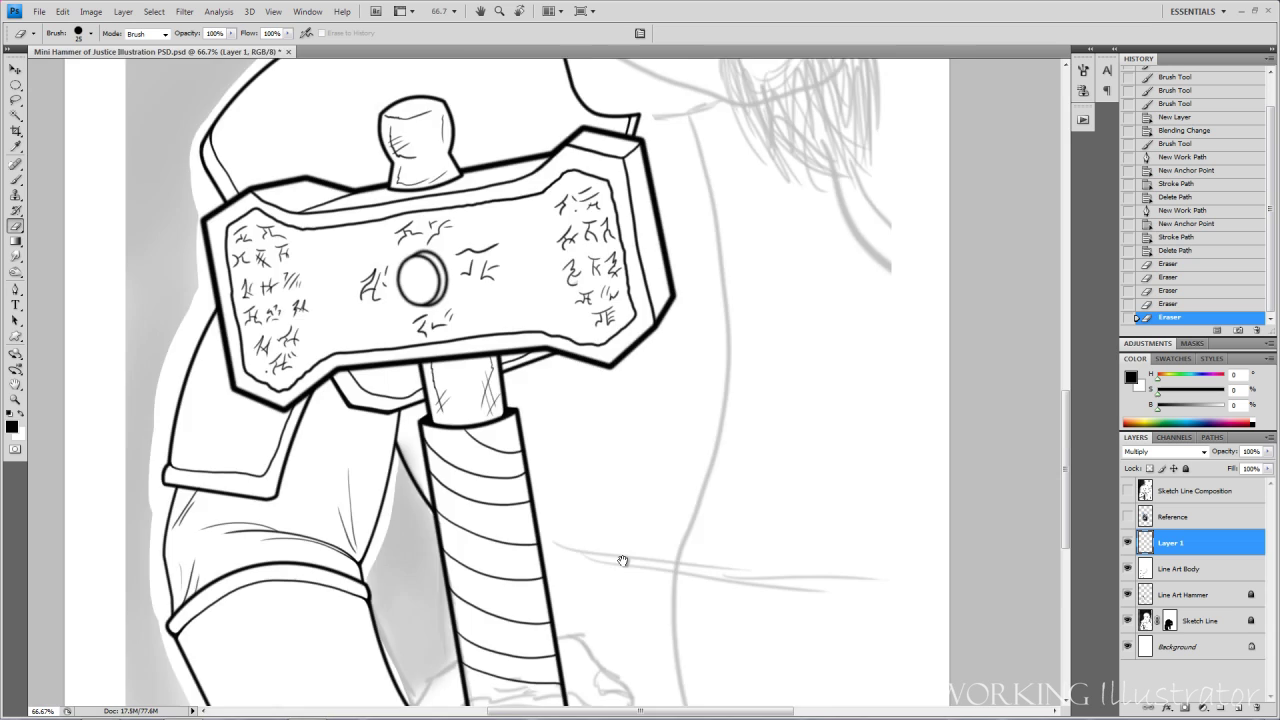
- Show the Reference layer and move the photo beside the lower part of the grip
key(ctrl+plus)
click(1128, 517)
key(ctrl+minus)
key(ctrl+minus)
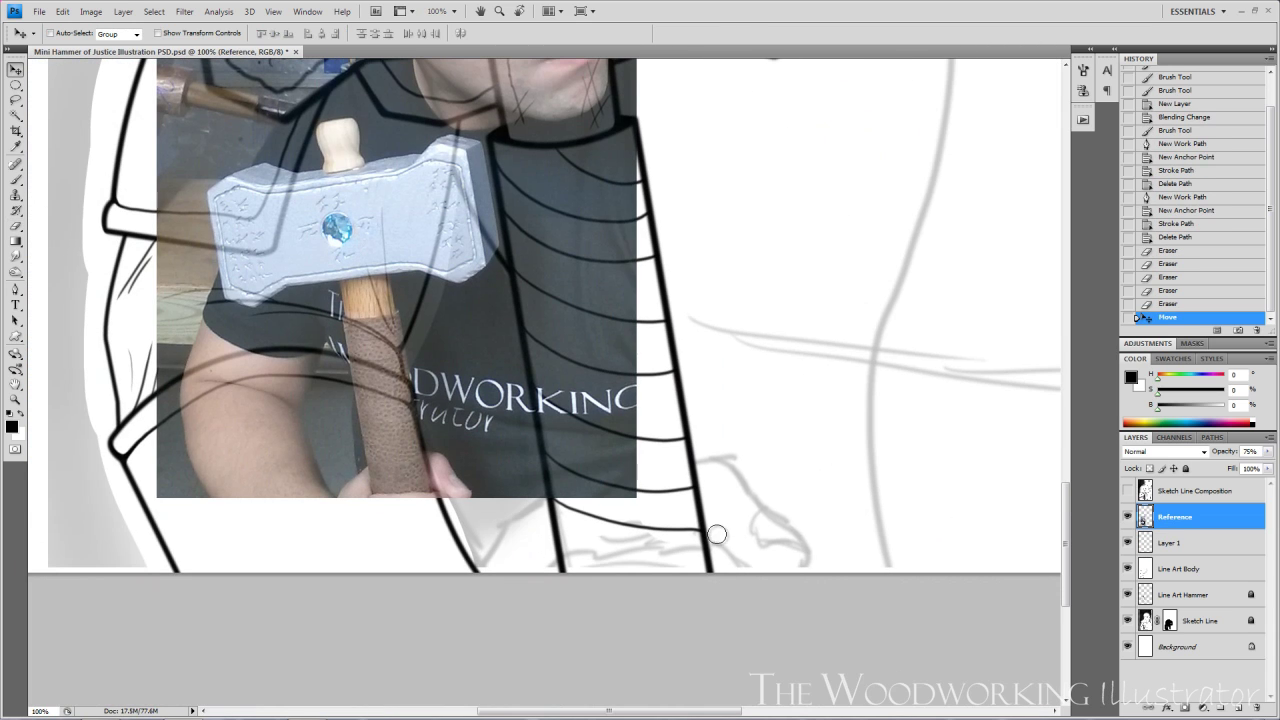
- Ink the outlines of the hand and its fingers around the lower end of the grip on Layer 1
key(b)
mouse_move(807, 573)
mouse_down()
mouse_move(728, 460)
mouse_move(481, 572)
mouse_up()
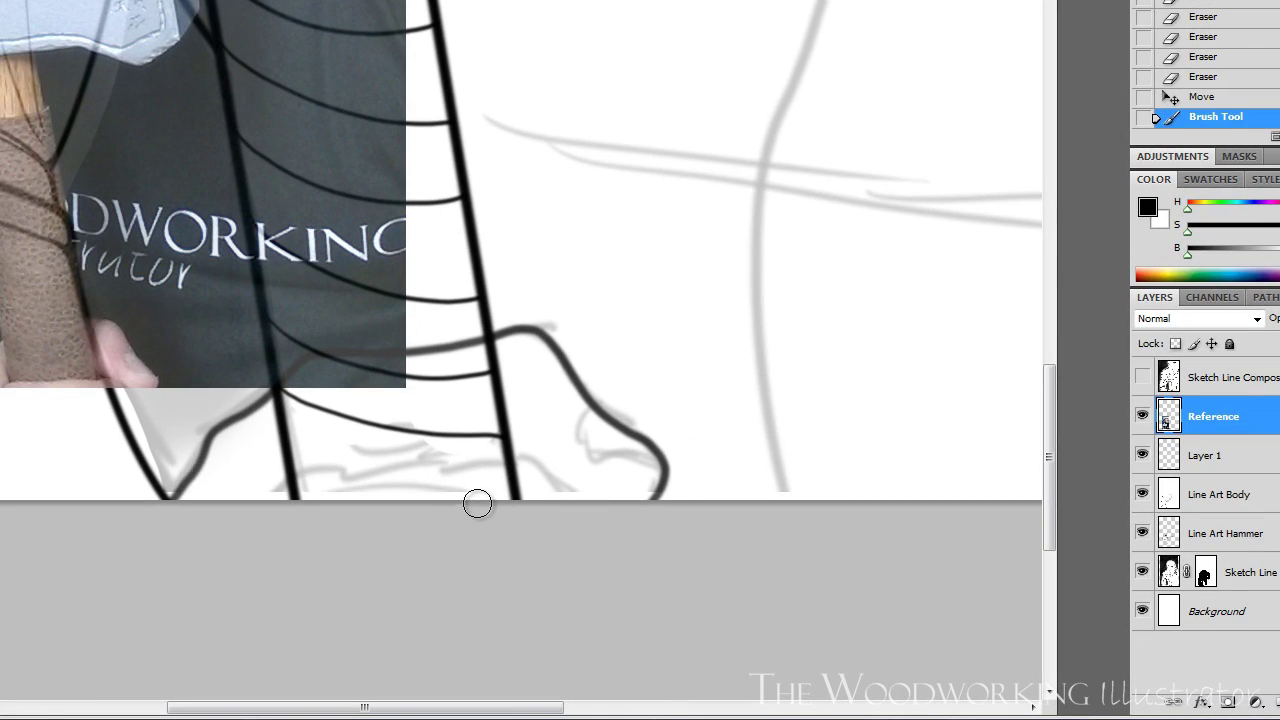
key(ctrl+z)
key(alt+bracketleft)
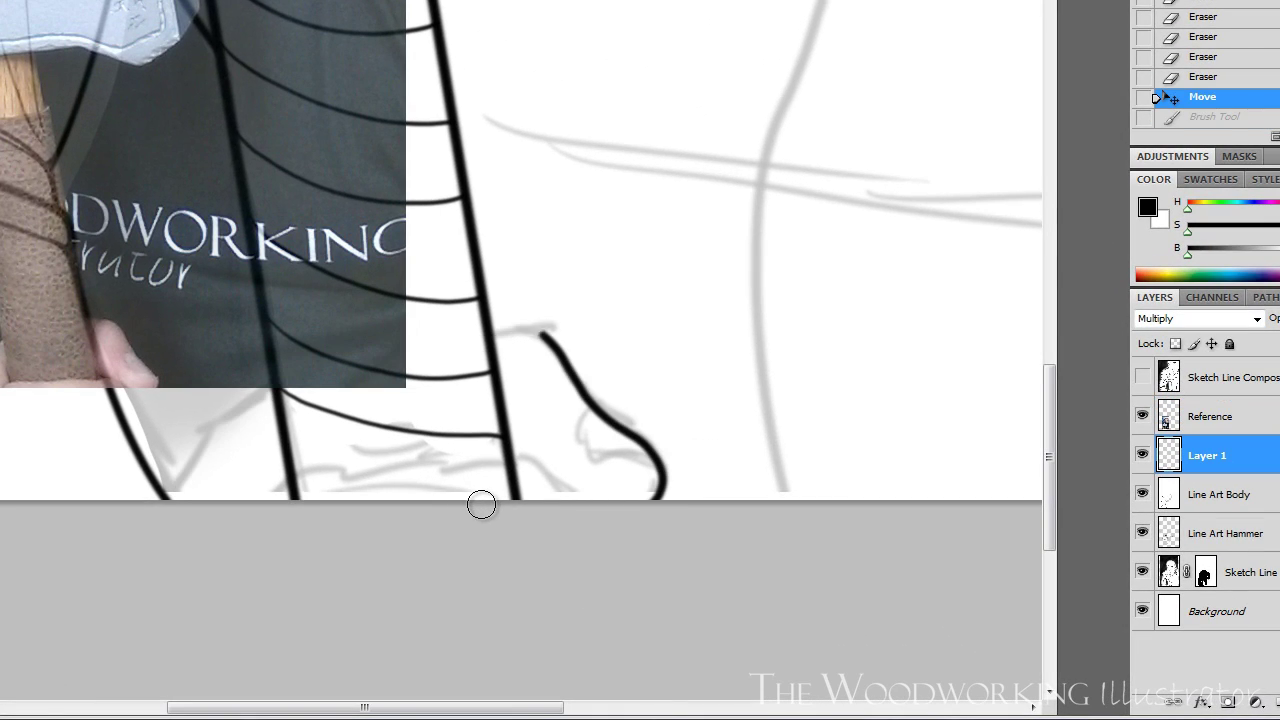
scroll(478, 507, up, 1)
mouse_move(814, 500)
mouse_down()
mouse_move(386, 452)
mouse_move(172, 500)
mouse_up()
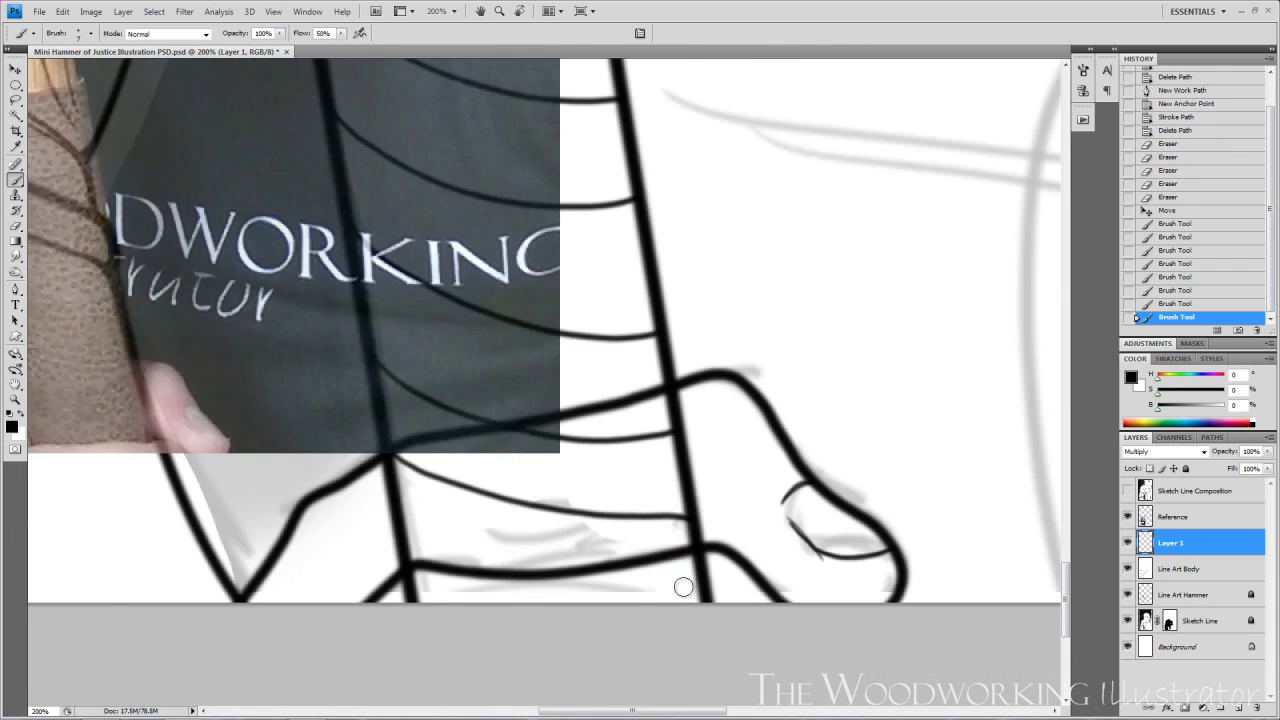
key(ctrl+minus)
key(ctrl+minus)
key(ctrl+minus)
key(ctrl+minus)
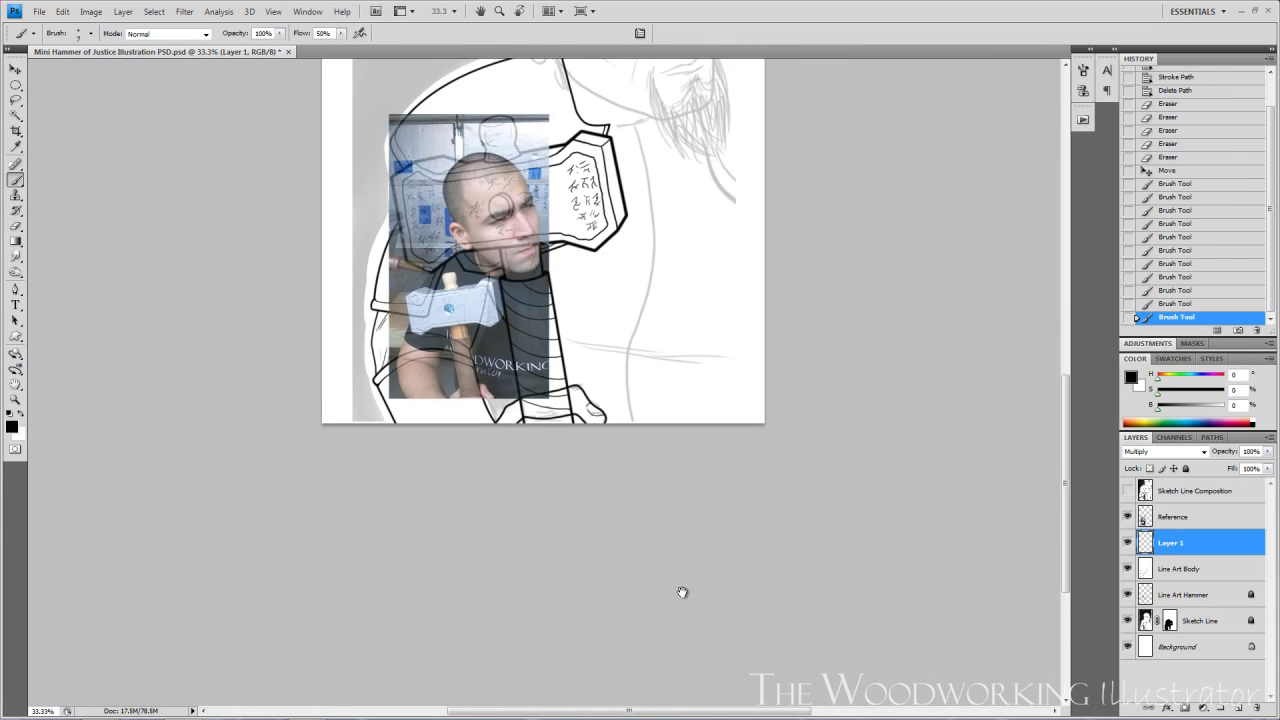
- Add a new layer named Head above the Line Art Body layer
scroll(698, 576, up, 5)
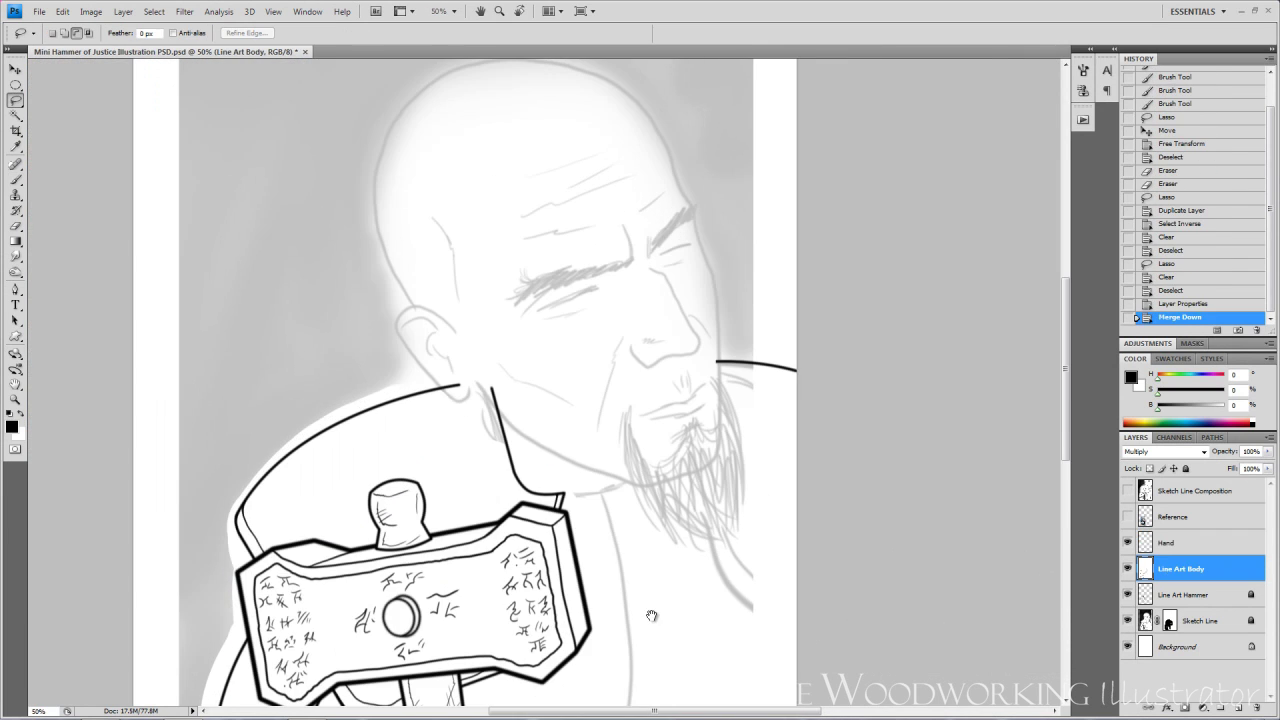
key(alt+bracketright)
key(alt+bracketleft)
text(Head)
key(Return)
- Draw a pen path from the ear over the crown to the forehead, adding anchor points that follow the sketched skull
drag(602, 569, 548, 663)
key(b)
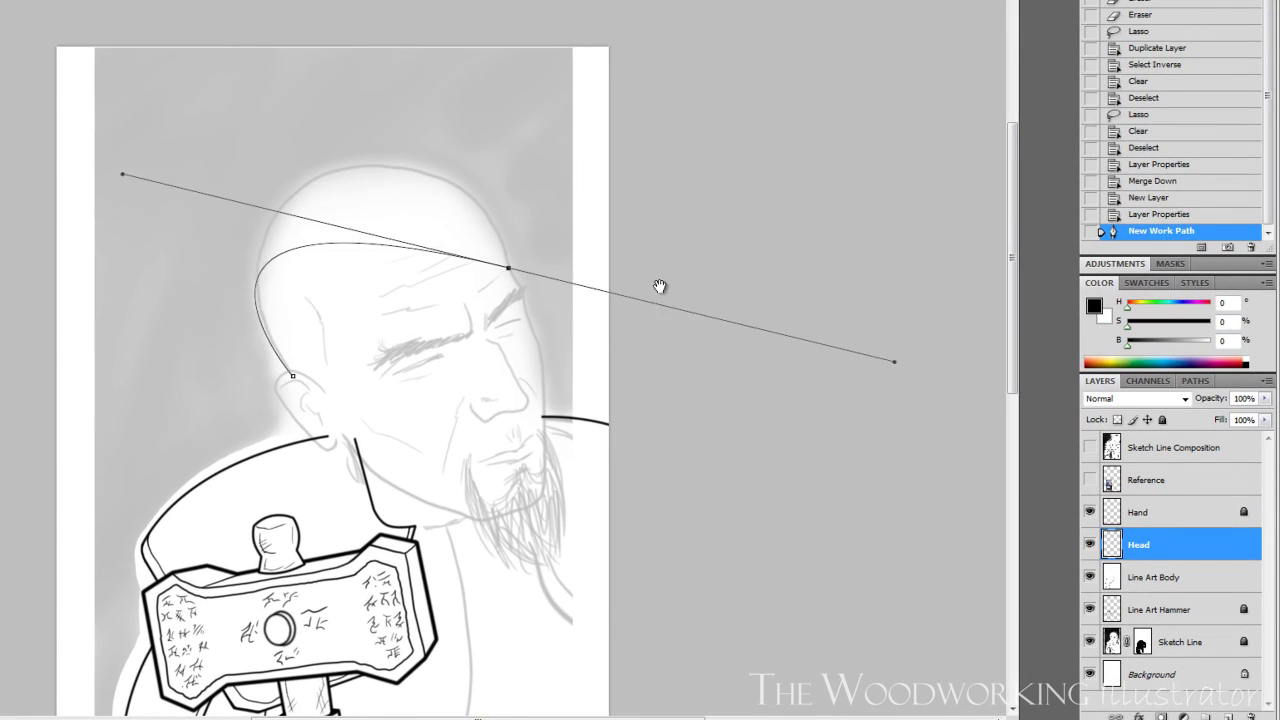
drag(894, 362, 873, 354)
key(ctrl+plus)
click(349, 210)
drag(349, 210, 352, 96)
click(206, 262)
click(475, 182)
drag(475, 182, 518, 130)
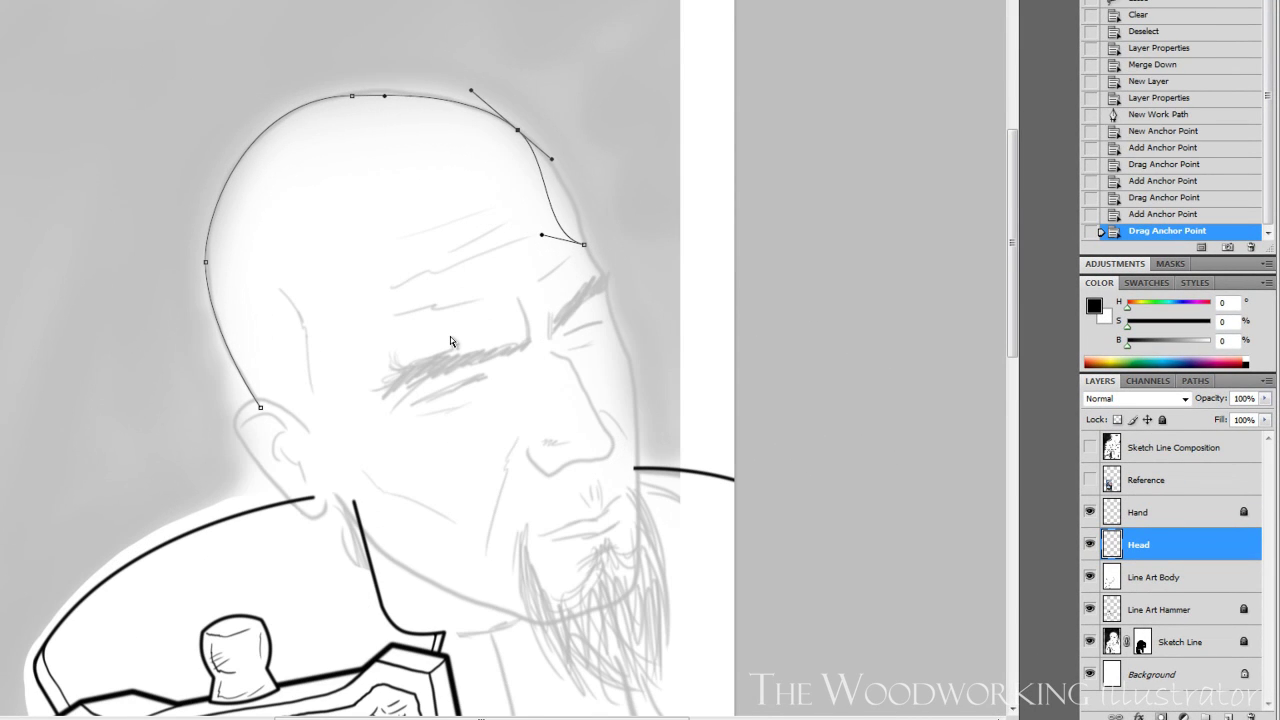
- Smooth the skull path by adjusting its forehead handles and replacing the anchor point at the crown
drag(469, 88, 458, 84)
drag(543, 235, 575, 195)
click(352, 96)
click(302, 92)
drag(302, 92, 343, 94)
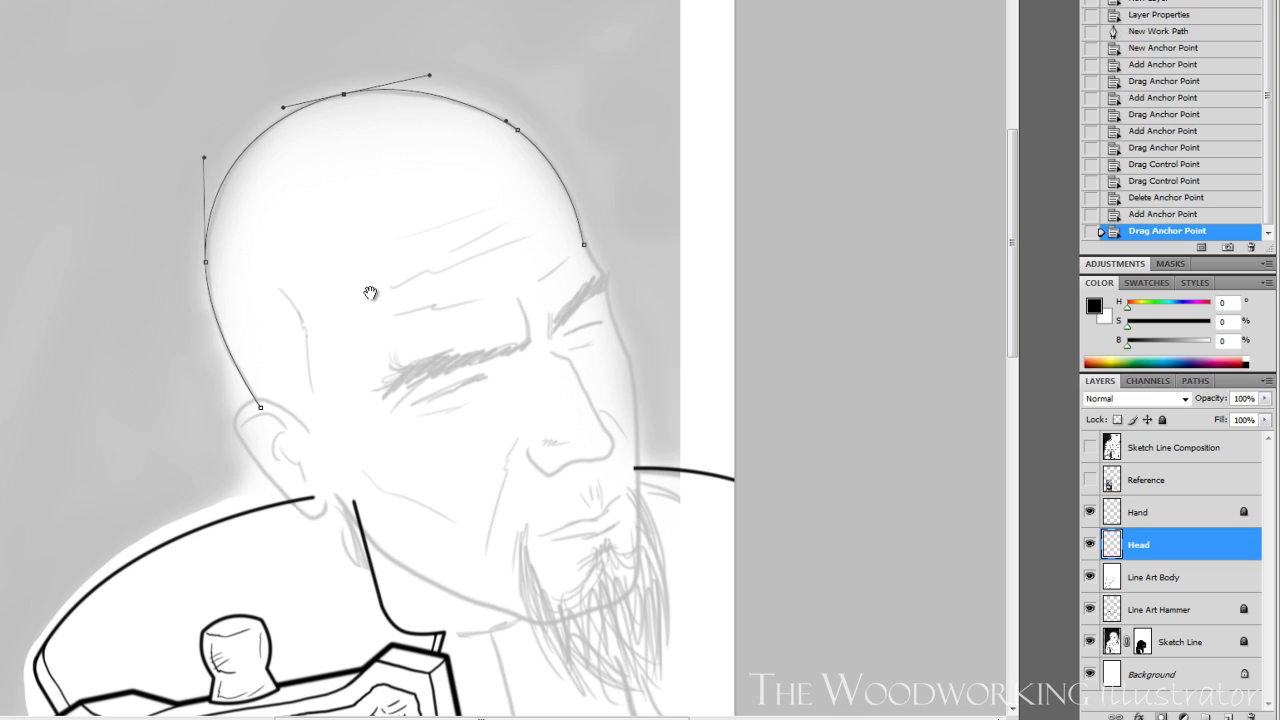
key(ctrl+minus)
key(ctrl+minus)
key(ctrl+minus)
key(ctrl+plus)
key(ctrl+plus)
key(ctrl+plus)
key(ctrl+minus)
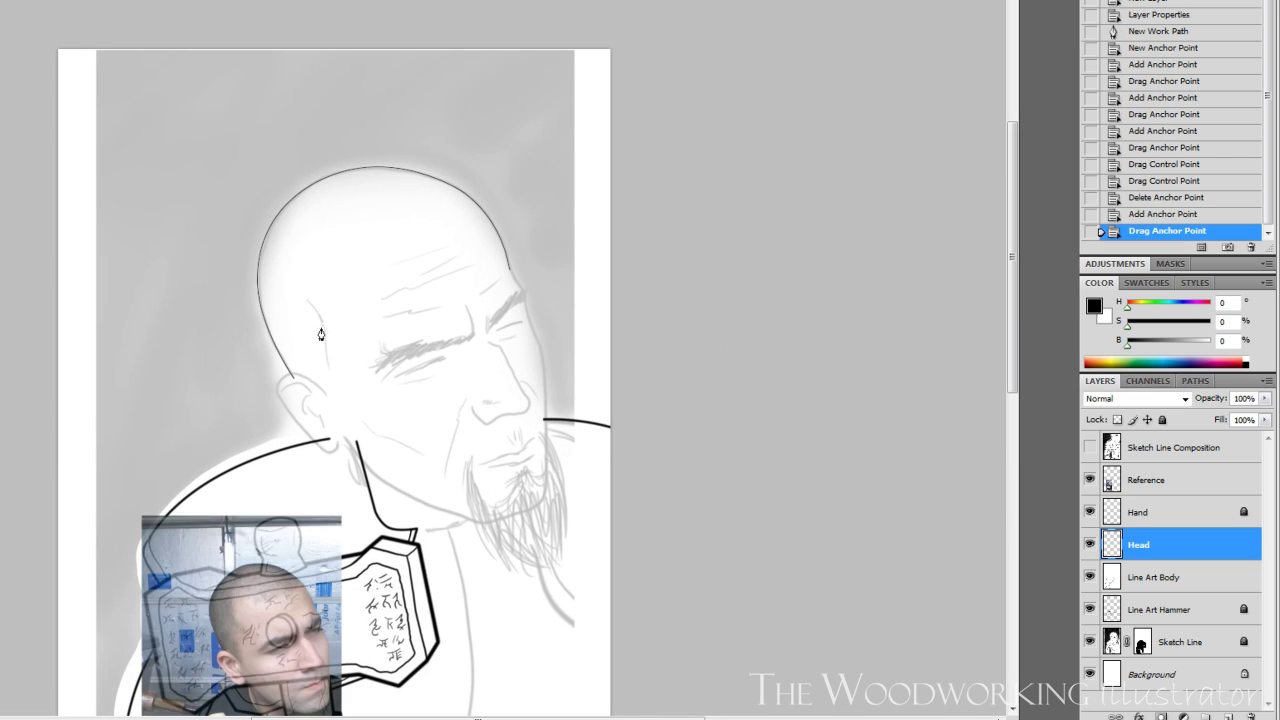
- Move the Reference photo up beside the sketched head, clear of the face
click(314, 257)
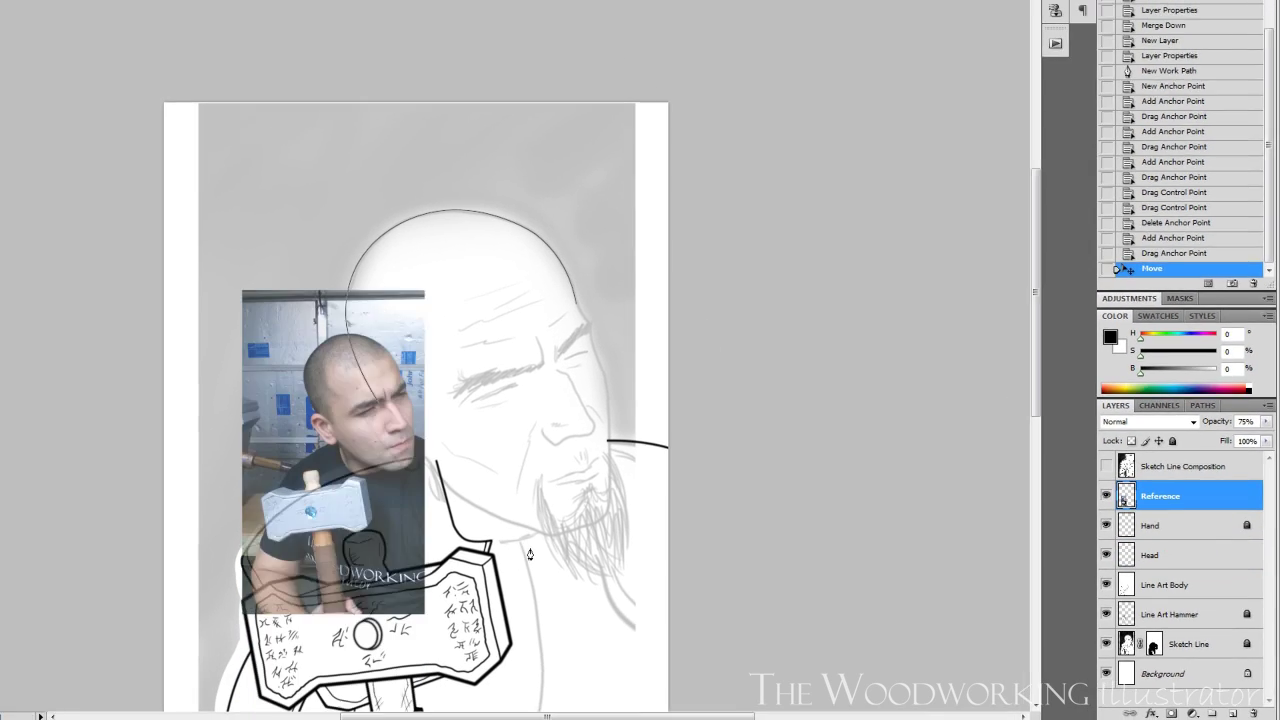
drag(333, 452, 281, 355)
key(ctrl+alt+z)
key(ctrl+alt+z)
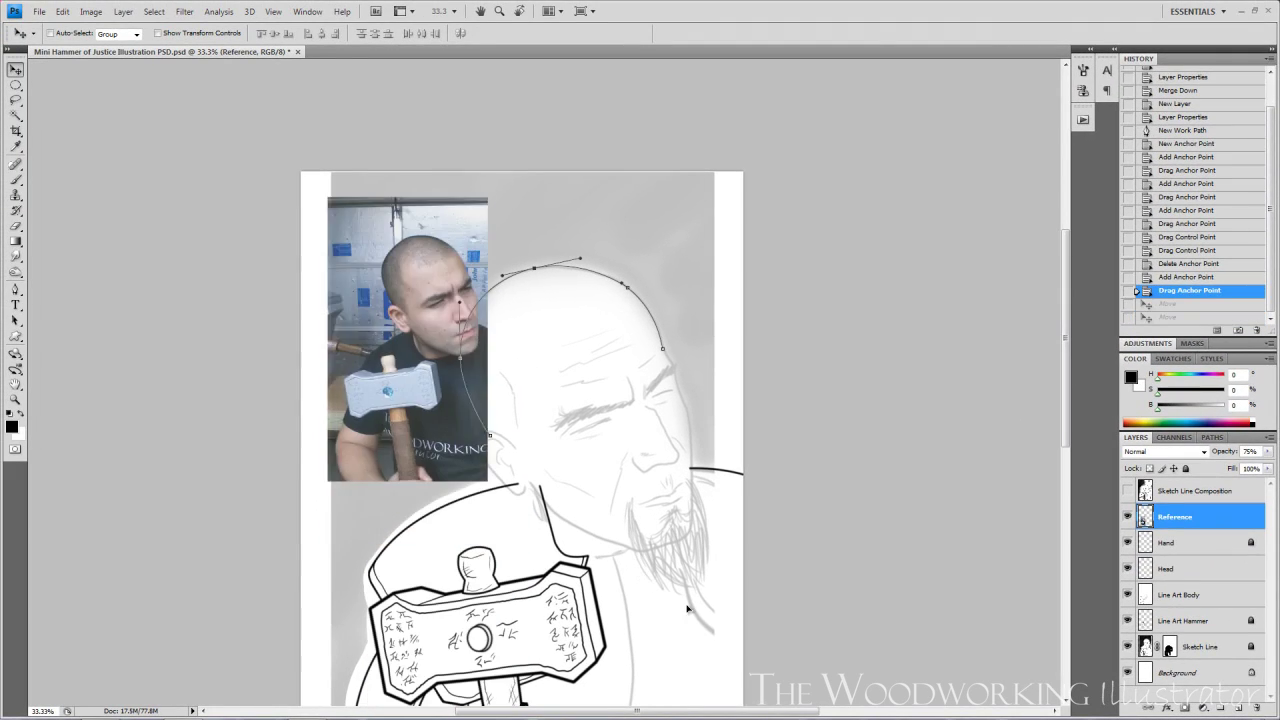
drag(288, 293, 242, 400)
ctrl+click(684, 650)
key(ctrl+plus)
key(ctrl+plus)
key(ctrl+minus)
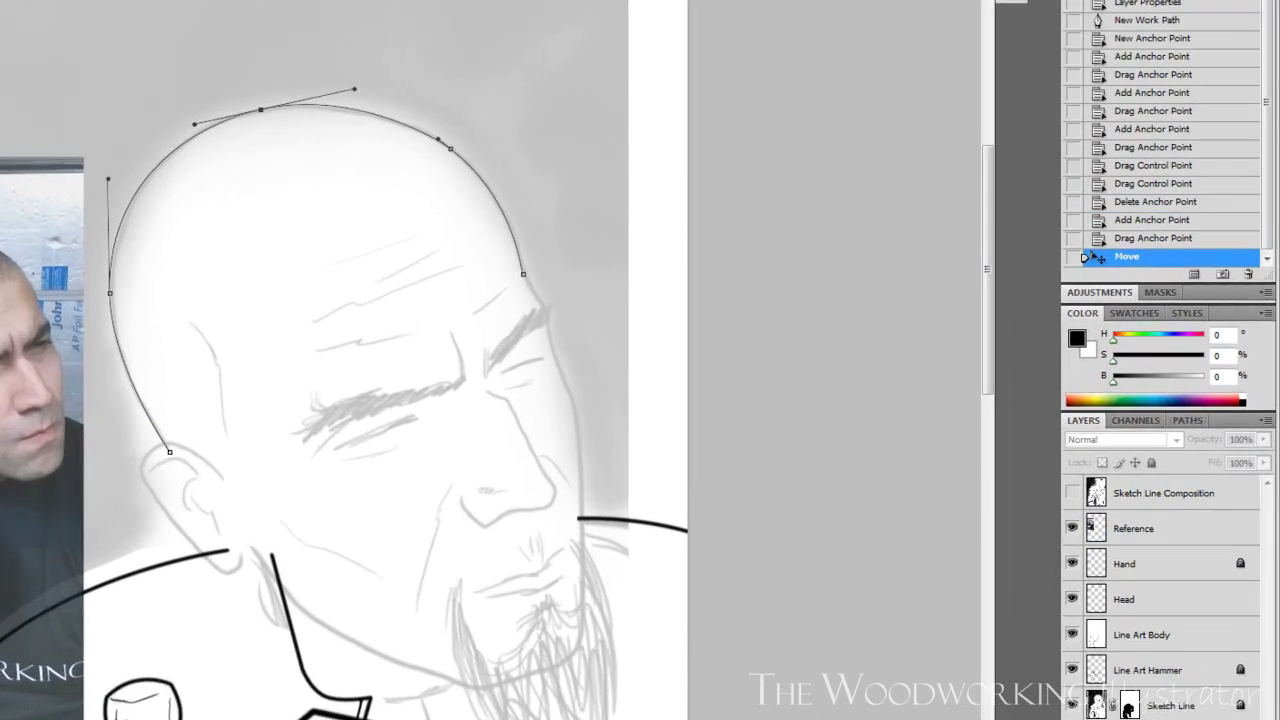
- Raise the skull path slightly above the sketched crown and make Head the active layer
drag(542, 210, 543, 204)
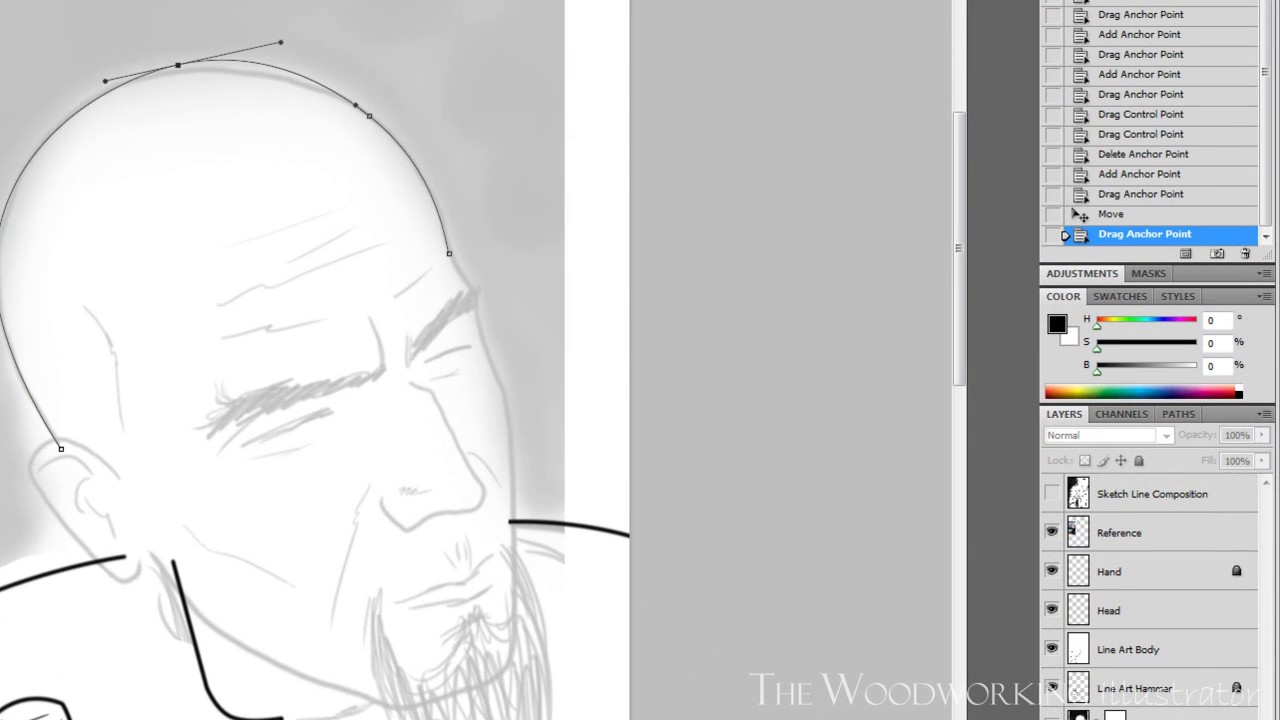
key(ctrl+minus)
click(1128, 649)
click(1110, 610)
key(Return)
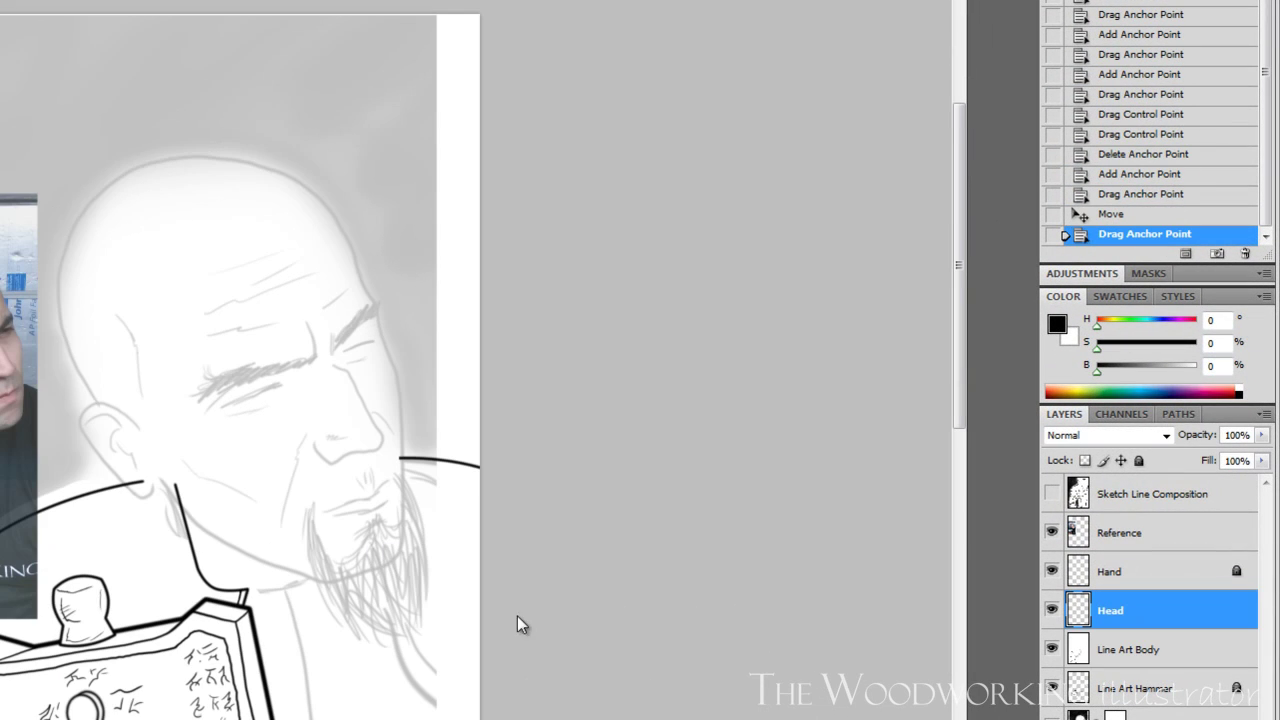
click(514, 679)
key(ctrl+minus)
key(ctrl+minus)
key(ctrl+plus)
key(ctrl+plus)
key(ctrl+plus)
drag(949, 68, 881, 320)
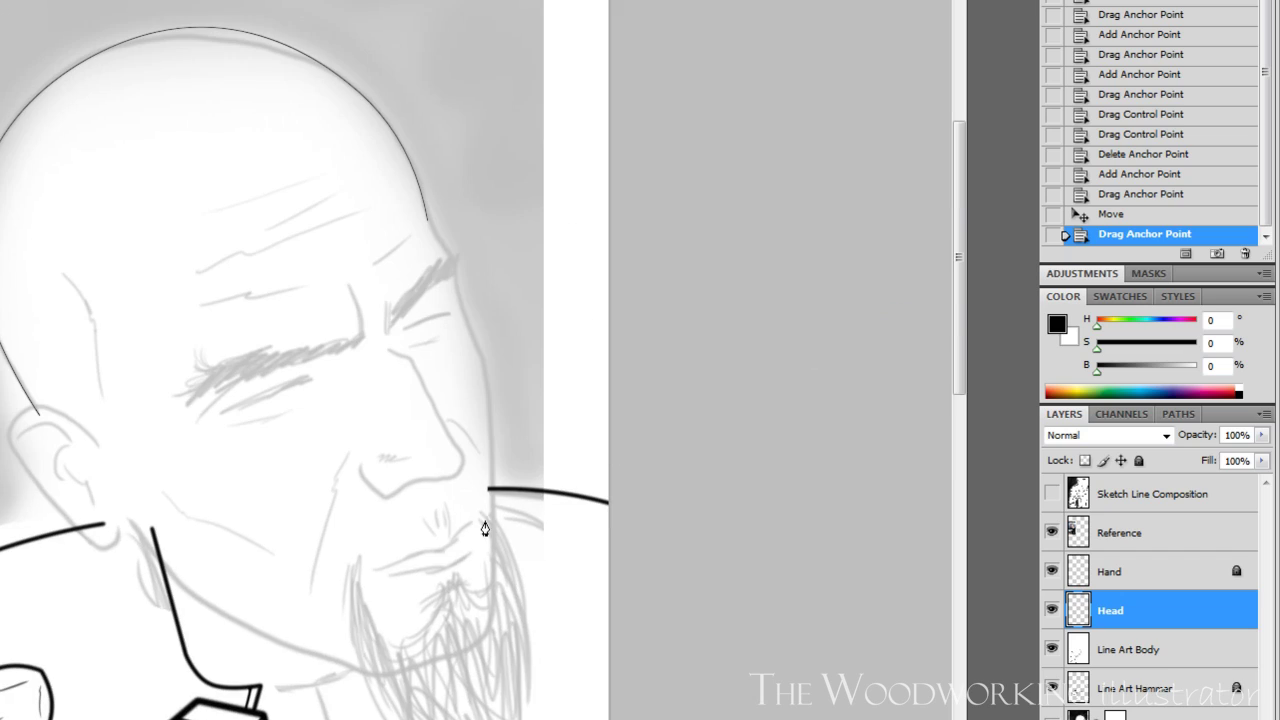
- Stroke the skull path with the brush on the Head layer and delete the path
right_click(620, 470)
click(655, 567)
key(Return)
key(Delete)
key(ctrl+minus)
drag(630, 710, 630, 549)
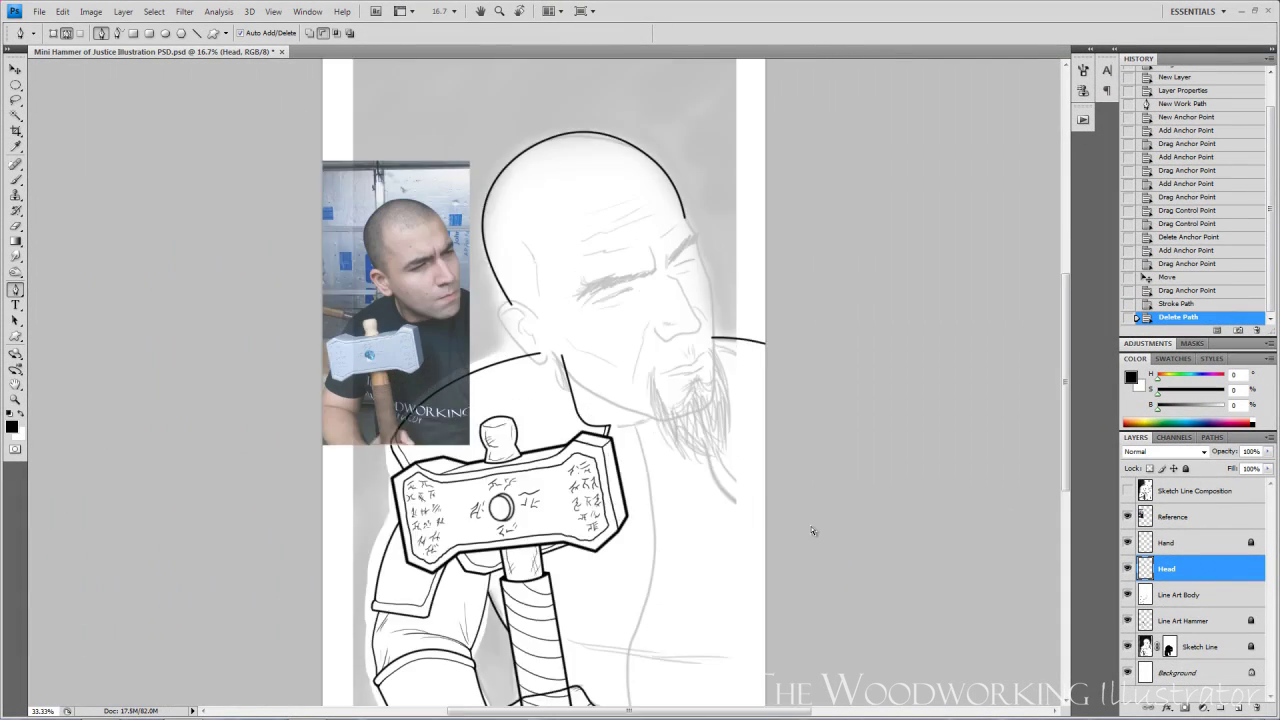
- Examine the inked skull outline against the whole drawing with the Reference layer hidden, and show the layer again
key(ctrl+plus)
drag(693, 364, 633, 553)
key(ctrl+minus)
key(ctrl+0)
click(1128, 517)
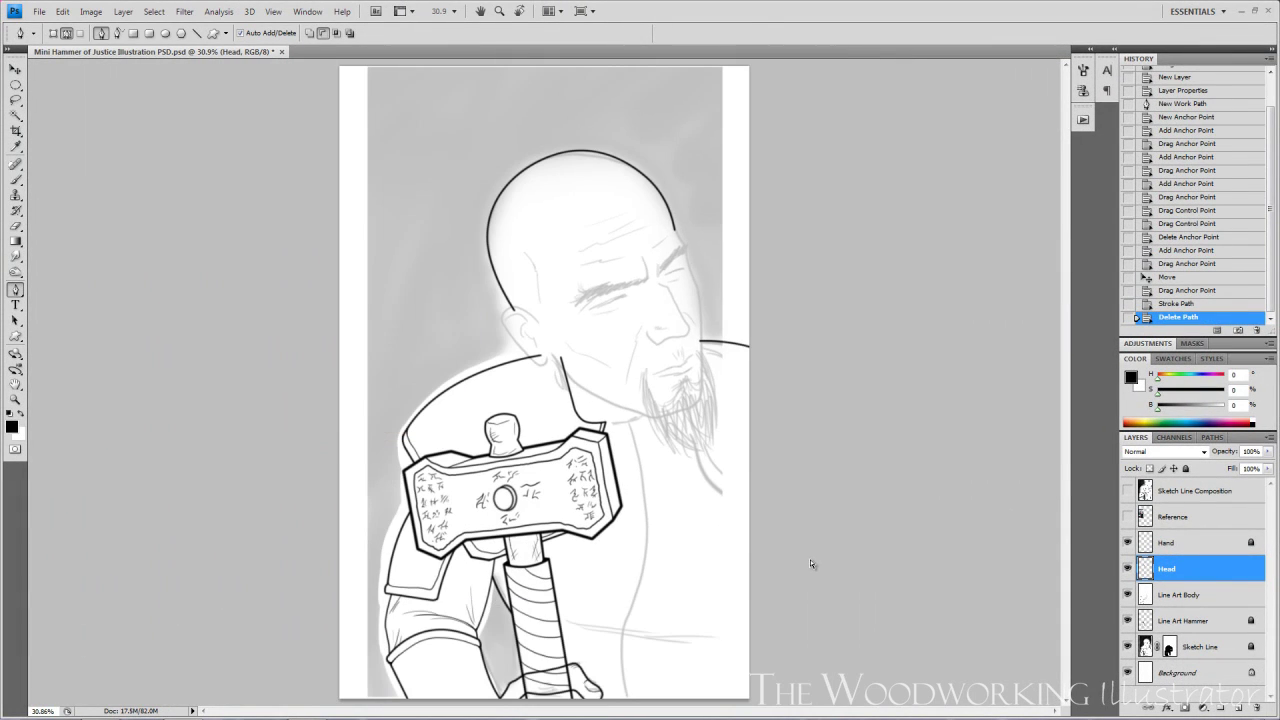
key(ctrl+minus)
key(ctrl+plus)
key(ctrl+plus)
key(ctrl+plus)
drag(860, 345, 759, 553)
click(1128, 517)
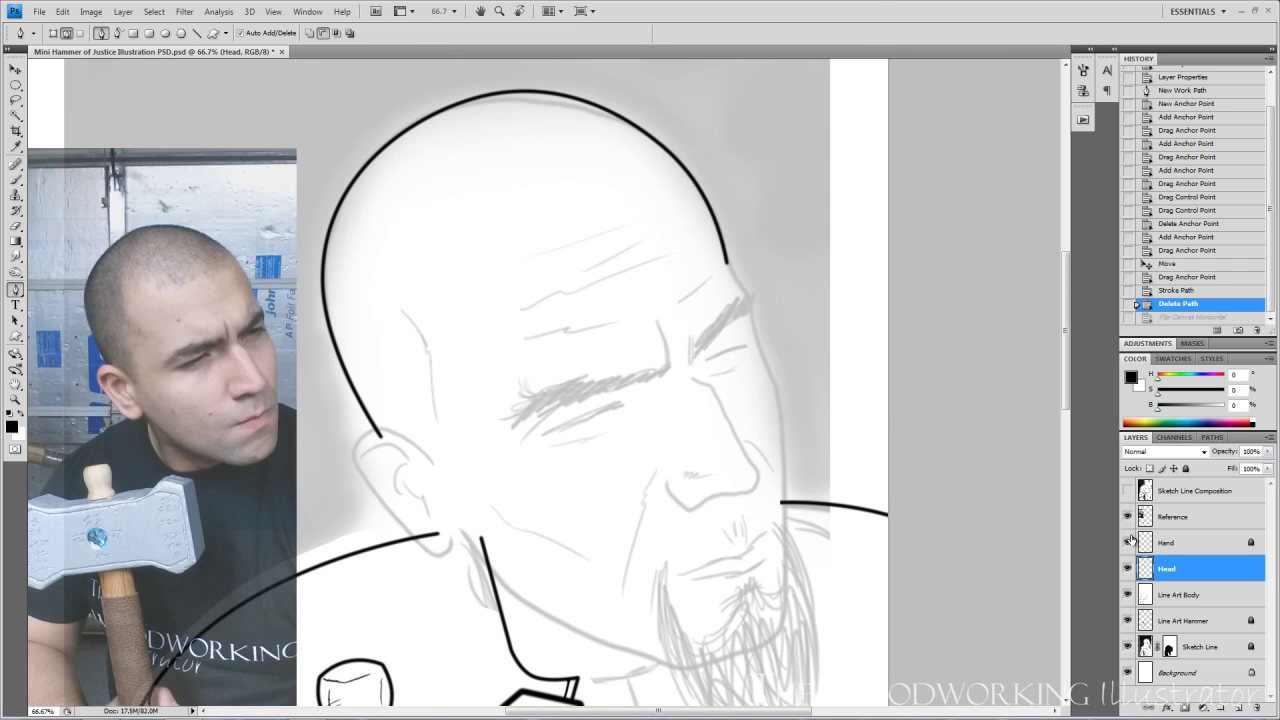
- Brush the face's outer contour from the end of the skull line over the brow and cheek down to the beard
key(b)
key(ctrl+plus)
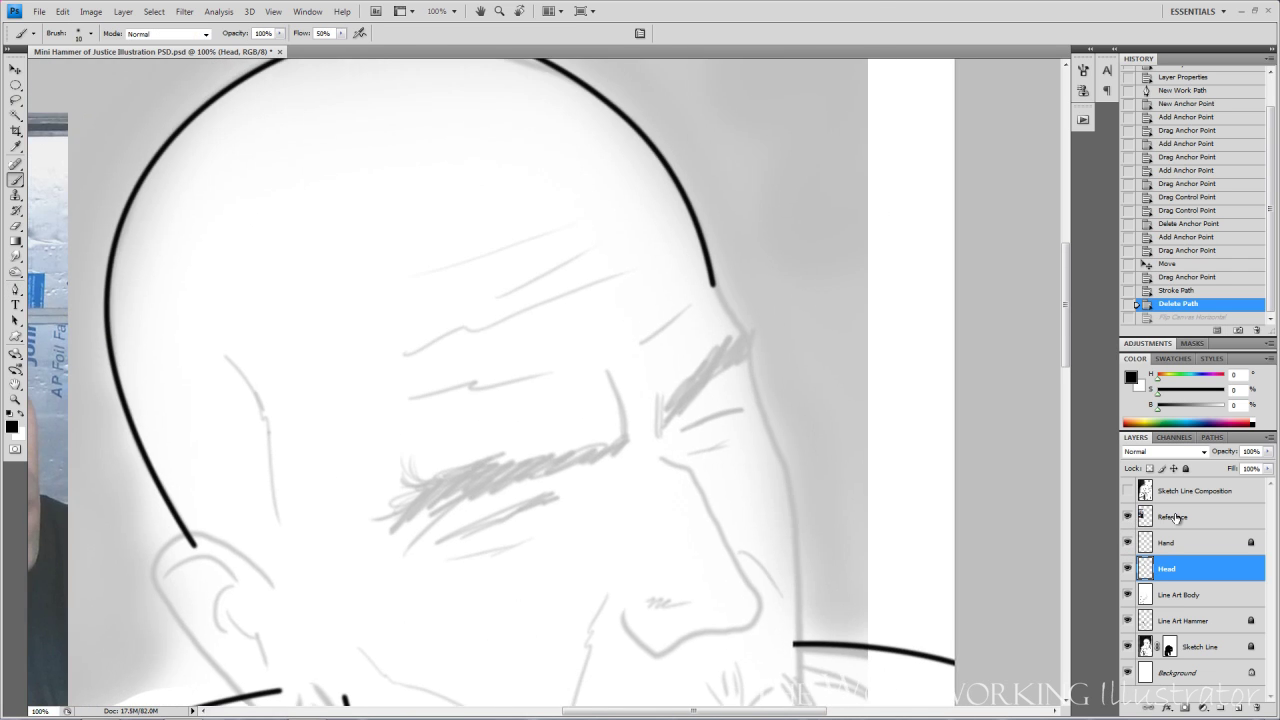
key(ctrl+plus)
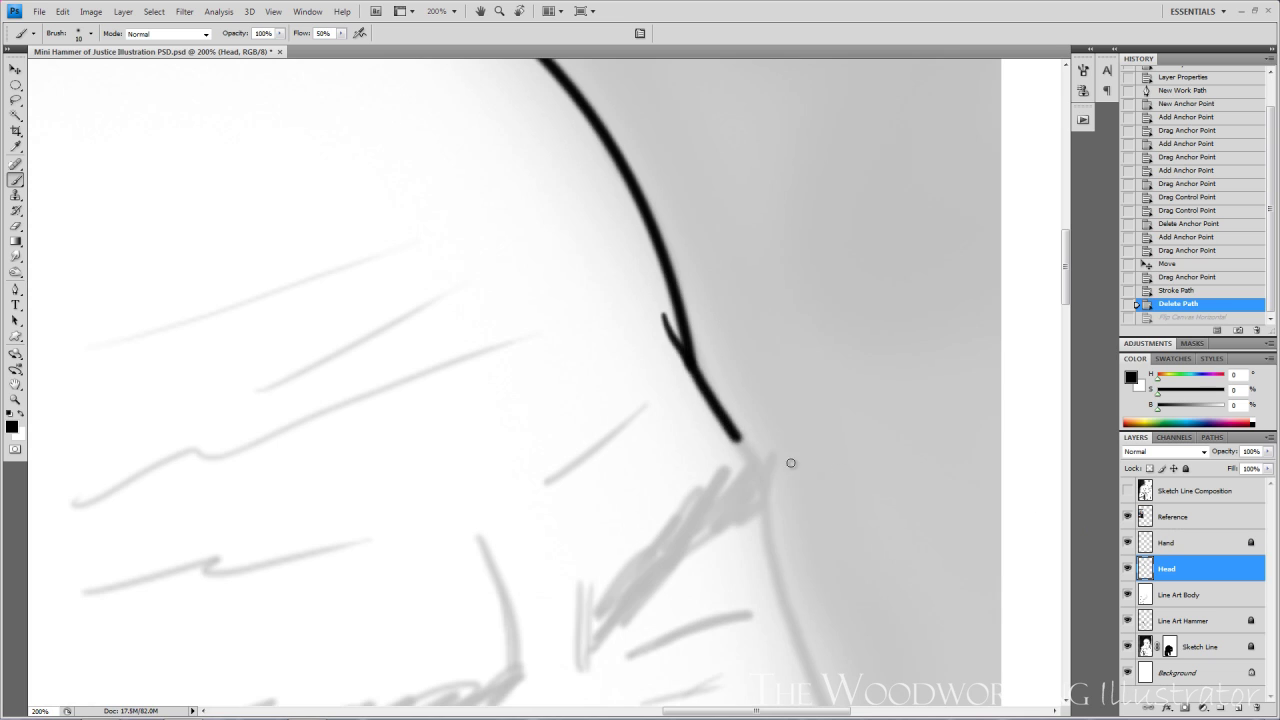
drag(791, 463, 822, 700)
key(ctrl+minus)
key(ctrl+minus)
key(ctrl+minus)
key(ctrl+minus)
key(ctrl+plus)
key(ctrl+plus)
key(ctrl+plus)
drag(659, 518, 617, 234)
key(ctrl+plus)
mouse_move(634, 86)
mouse_down()
mouse_move(711, 354)
mouse_move(692, 500)
mouse_up()
key(ctrl+minus)
key(ctrl+minus)
key(ctrl+minus)
key(ctrl+minus)
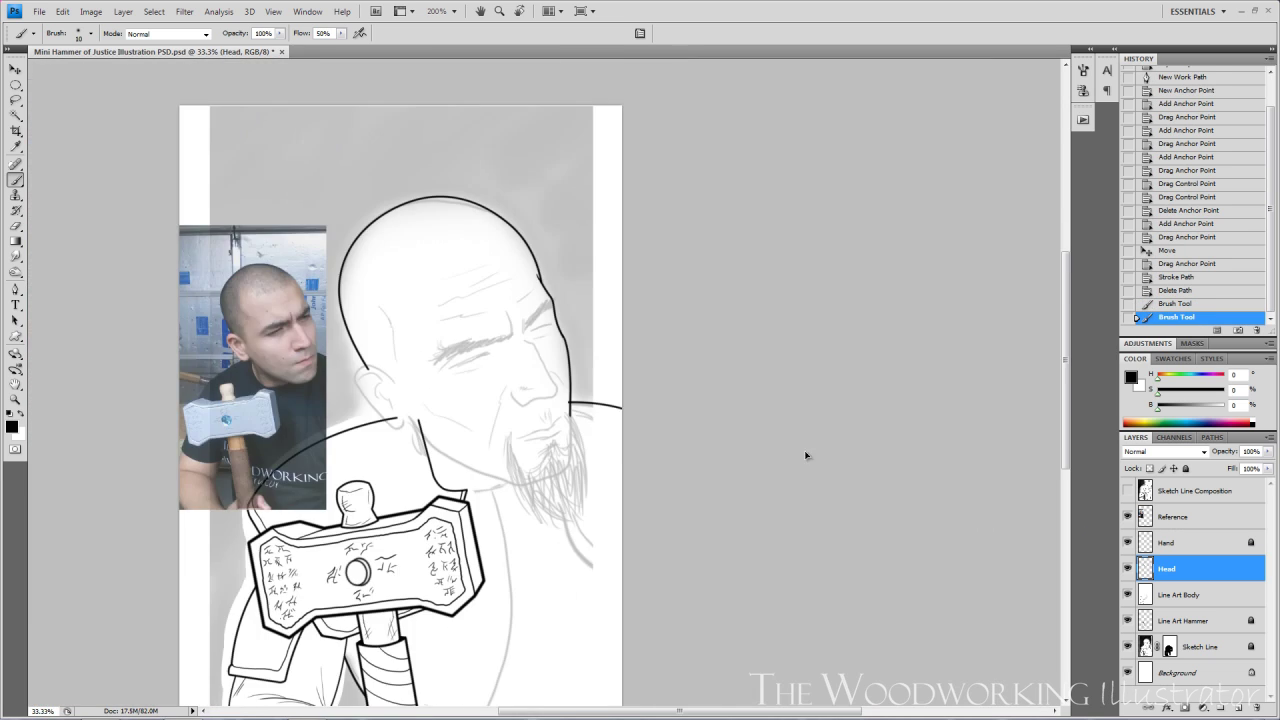
- Touch up the face's outer contour near the brow with a smaller black brush
key(ctrl+plus)
key(ctrl+plus)
key(ctrl+plus)
key(ctrl+plus)
key(ctrl+plus)
drag(466, 238, 546, 444)
key(ctrl+z)
key([)
drag(510, 346, 541, 436)
key(ctrl+minus)
key(ctrl+minus)
key(ctrl+plus)
key(ctrl+plus)
- Trim the edges of the face's outer contour with white brush strokes of decreasing size
key(x)
mouse_move(485, 212)
mouse_down()
mouse_move(519, 307)
mouse_move(610, 460)
mouse_up()
key([)
drag(540, 294, 578, 386)
key(ctrl+minus)
key(ctrl+minus)
key(ctrl+minus)
key(ctrl+minus)
key(ctrl+minus)
key(ctrl+plus)
key(ctrl+plus)
key(ctrl+plus)
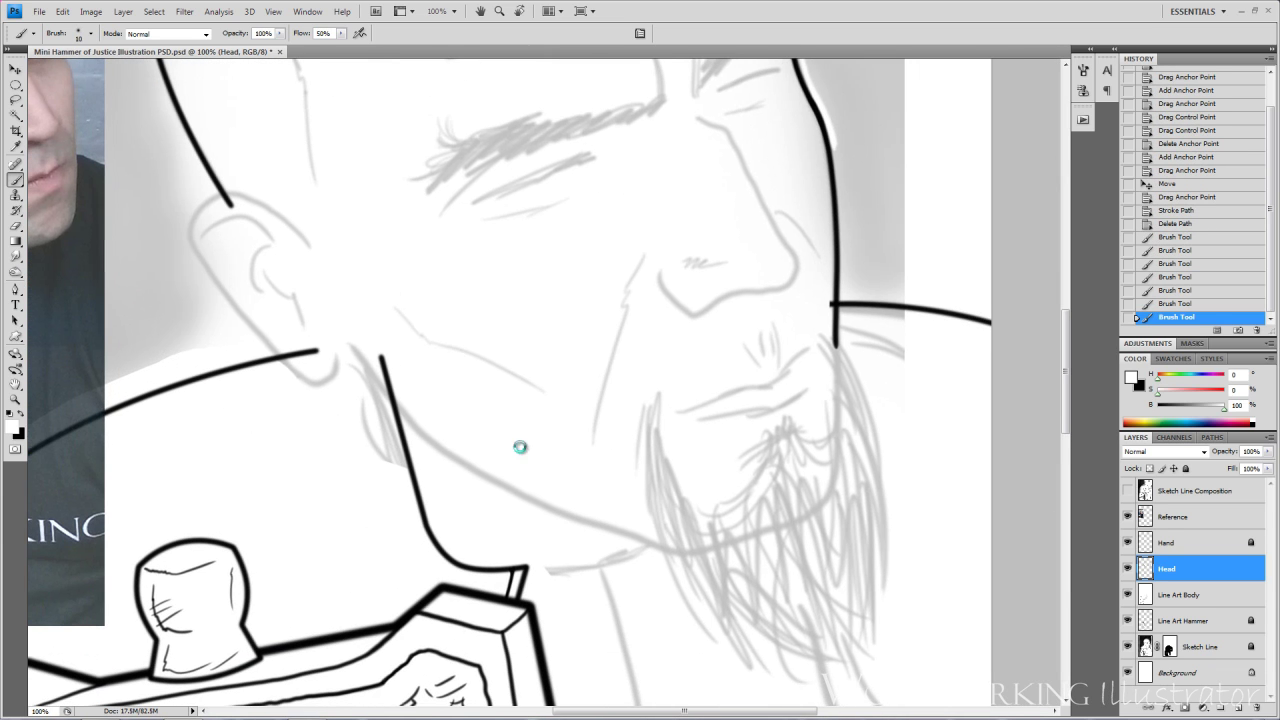
- Start a pen path along the sketched jawline below the ear
key(x)
key(p)
click(339, 328)
click(422, 434)
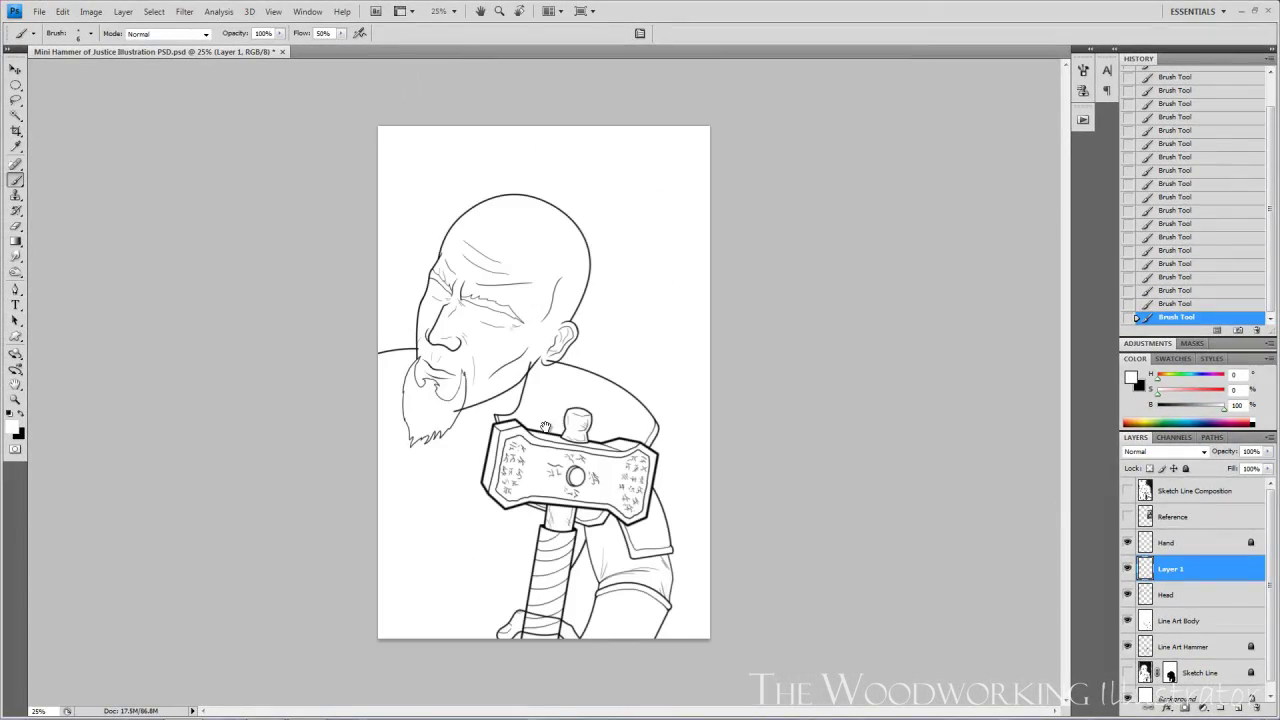
- Flip the canvas back horizontally and show the Sketch Line layer
key(ctrl+0)
key(ctrl+shift+h)
click(1128, 673)
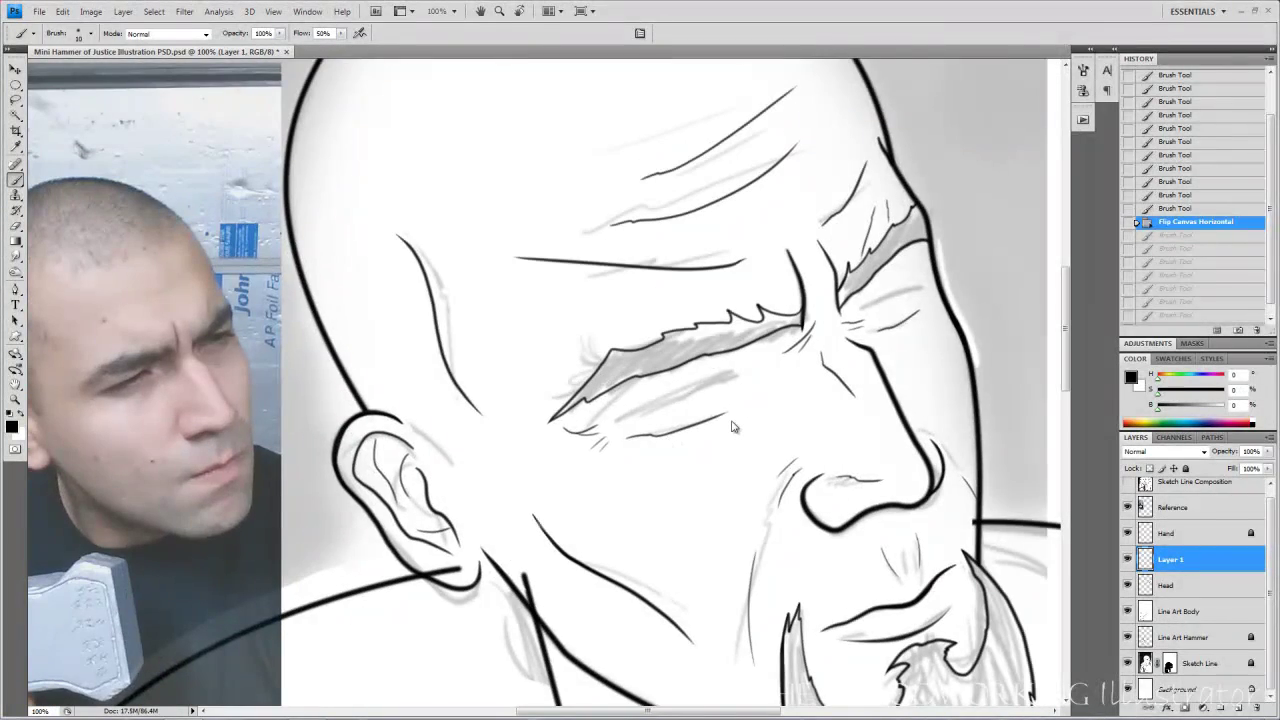
- Ink the eyelids and iris of the nearer eye under the thick eyebrow on Layer 1
drag(688, 384, 768, 352)
mouse_move(645, 415)
mouse_down()
mouse_move(731, 427)
mouse_move(692, 431)
mouse_up()
drag(661, 383, 708, 366)
drag(828, 315, 876, 277)
key(ctrl+z)
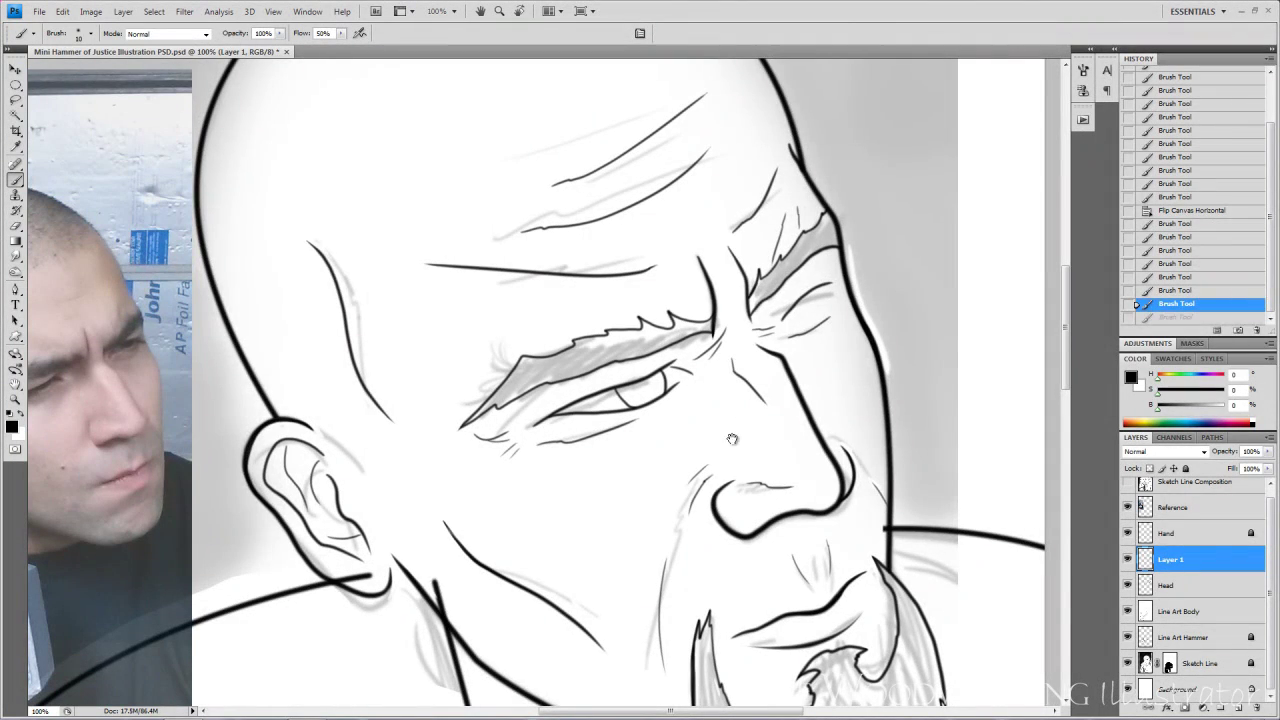
drag(737, 409, 741, 552)
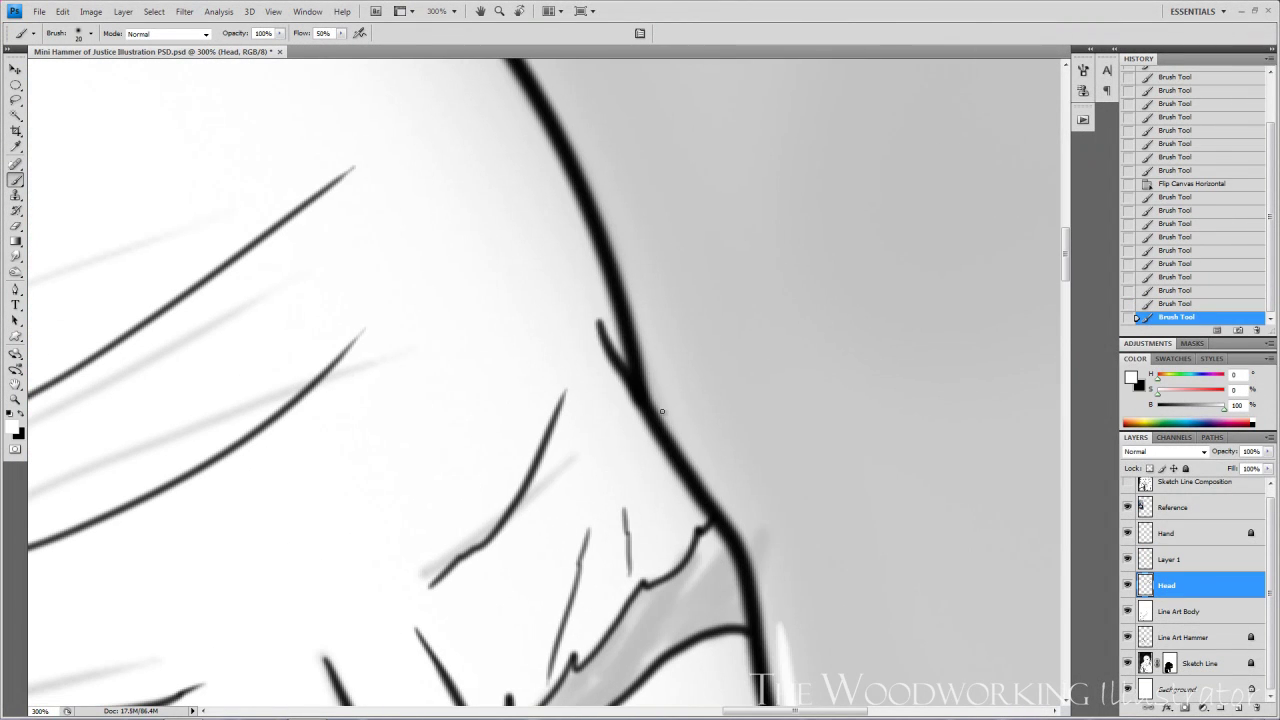
- Paint white over the stray spur inside the forehead outline on the Head layer
drag(596, 302, 628, 400)
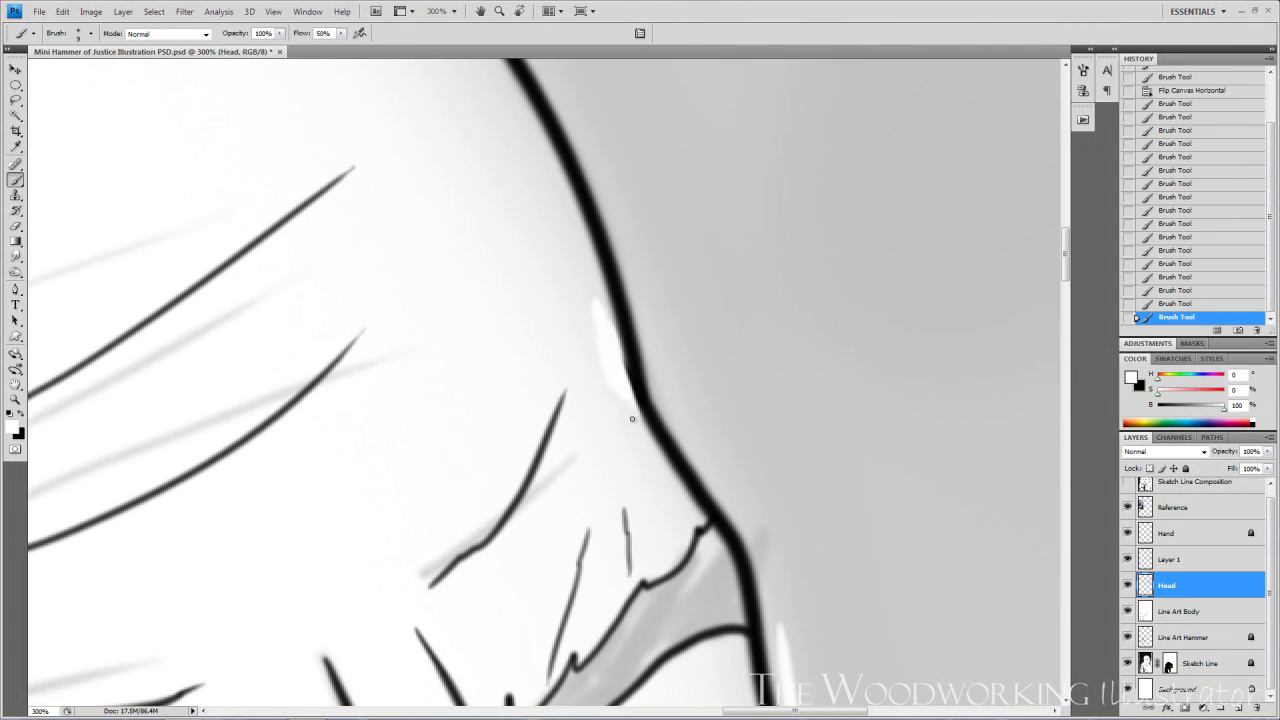
drag(612, 330, 624, 419)
scroll(625, 419, down, 4)
scroll(621, 419, up, 4)
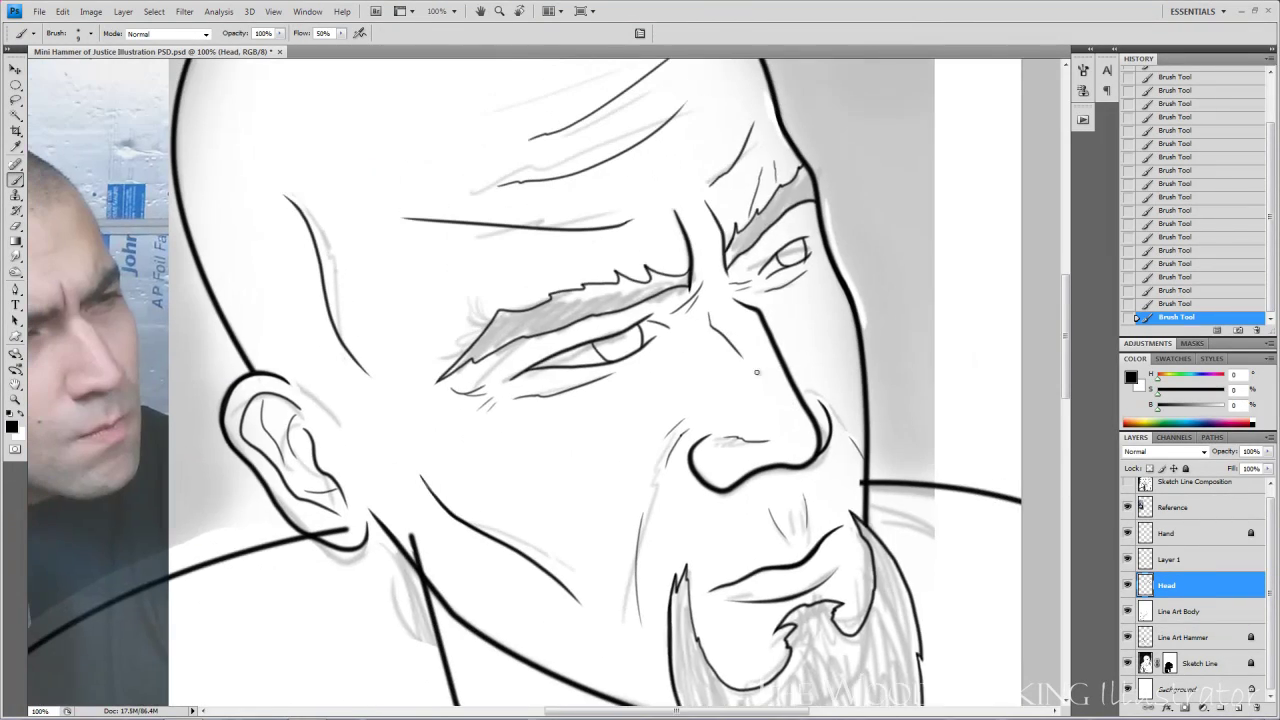
- Thicken the upper eyelid line of the far eye with a black brush stroke
key(alt+bracketright)
scroll(731, 393, left, 1)
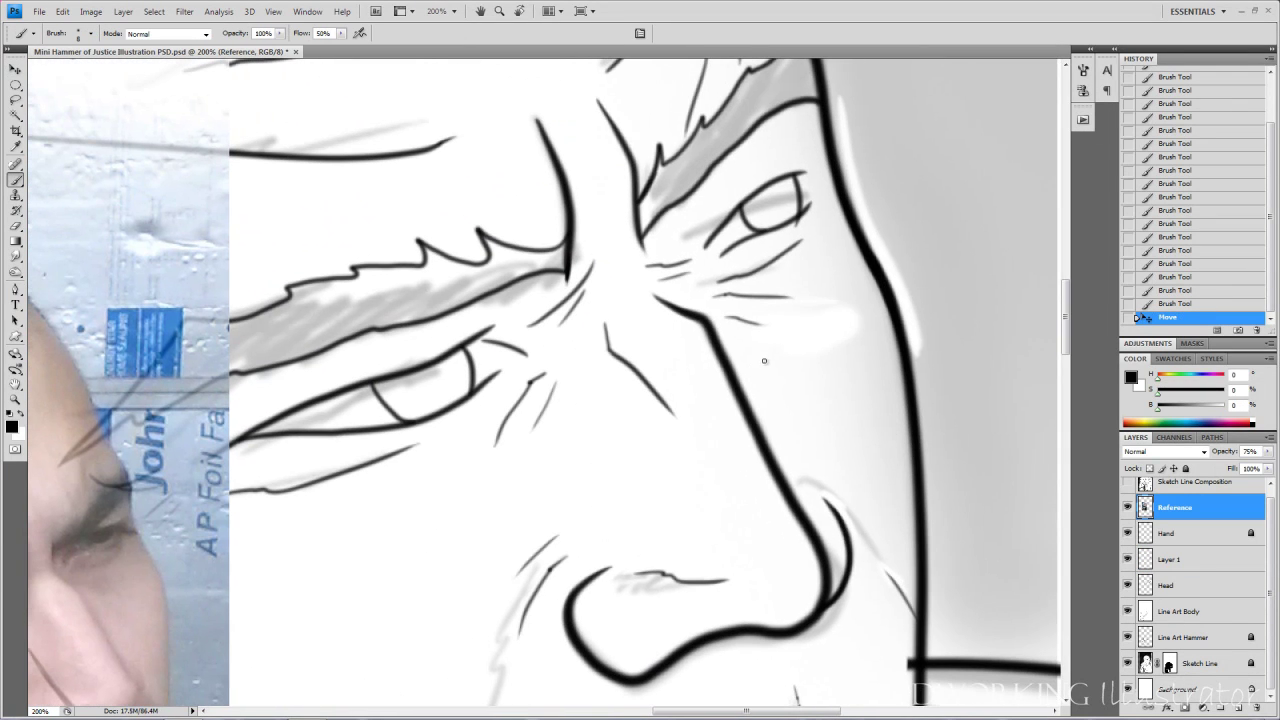
drag(706, 246, 816, 174)
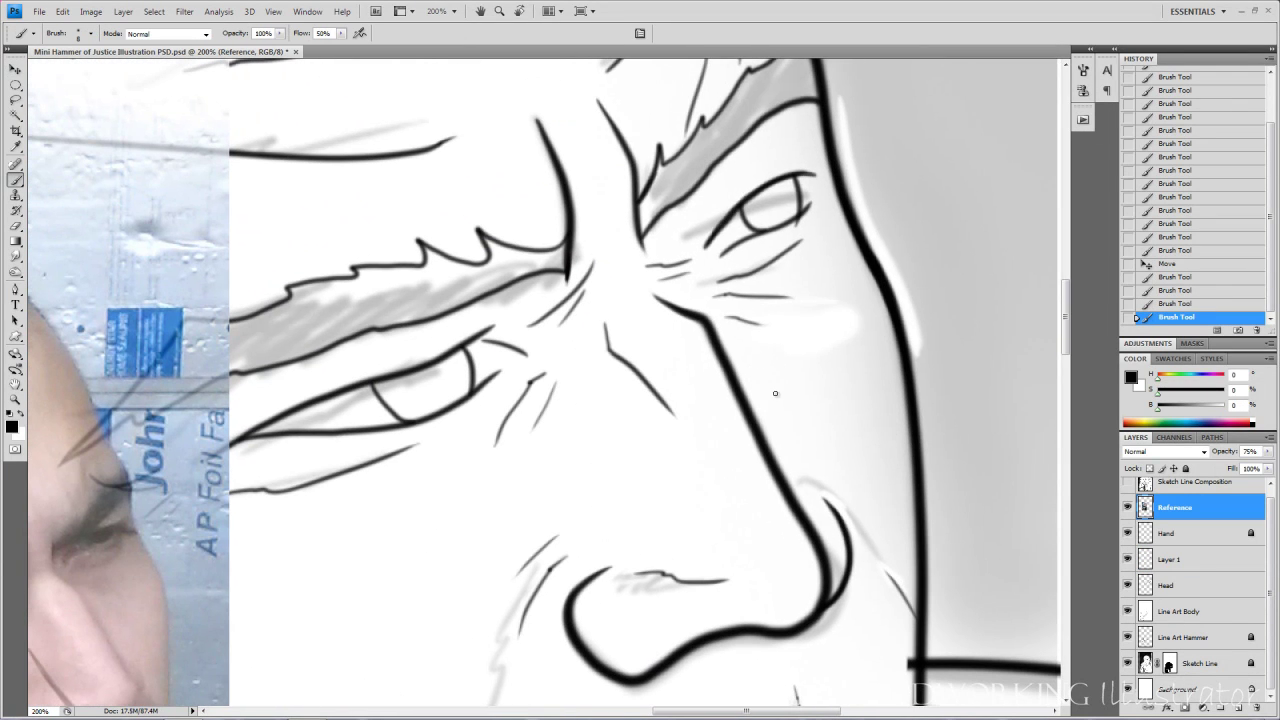
key(x)
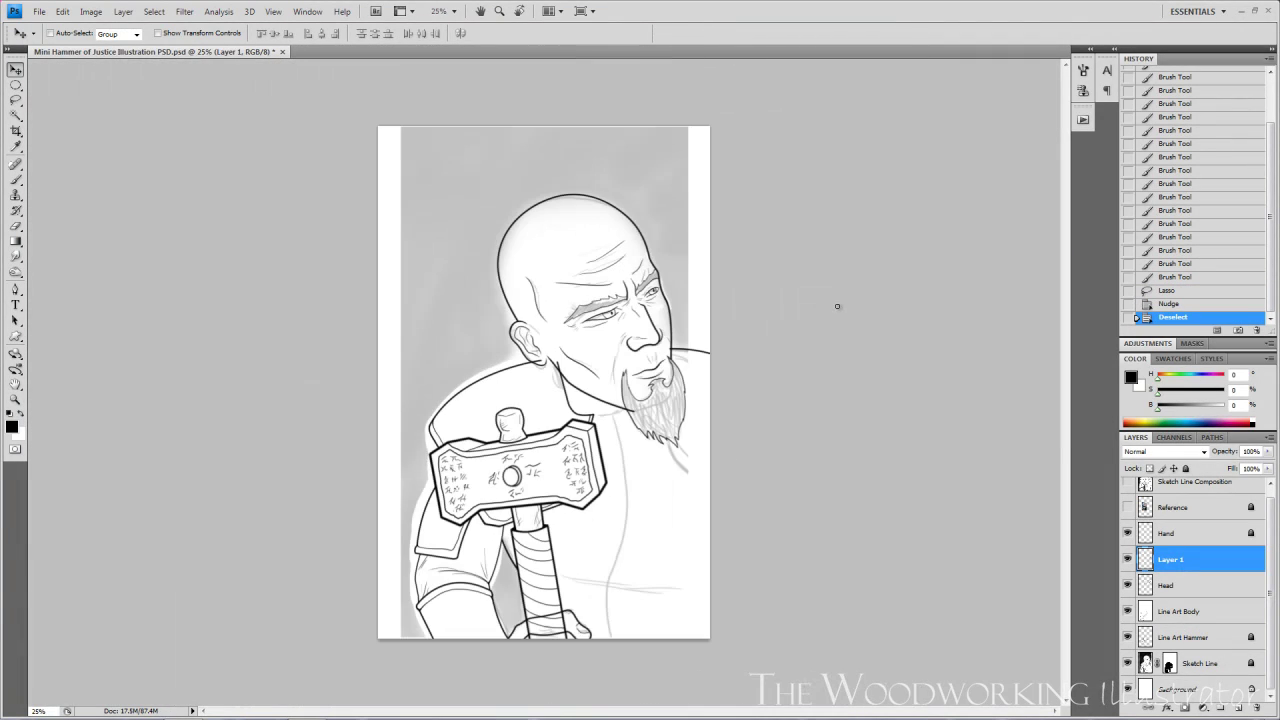
- Check the whole drawing in mirror view by flipping the canvas horizontally, and undo the flip
key(ctrl+0)
key(alt+i)
key(g)
key(h)
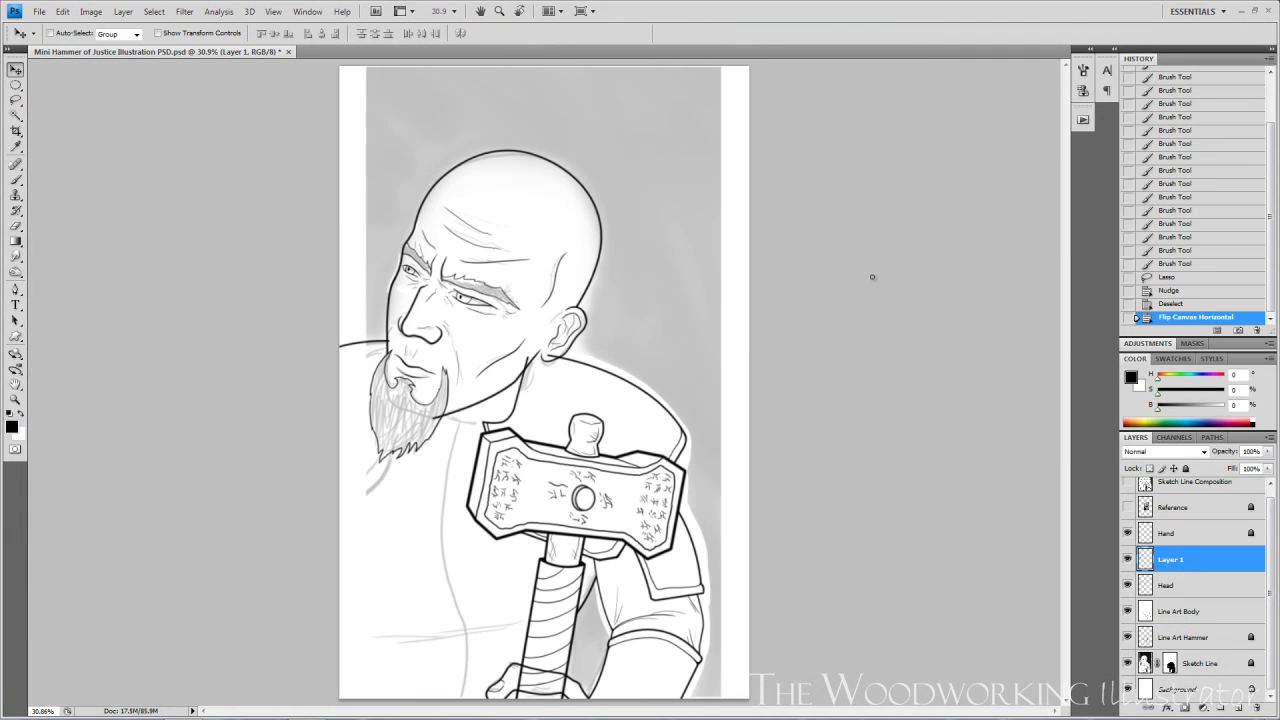
key(ctrl+z)
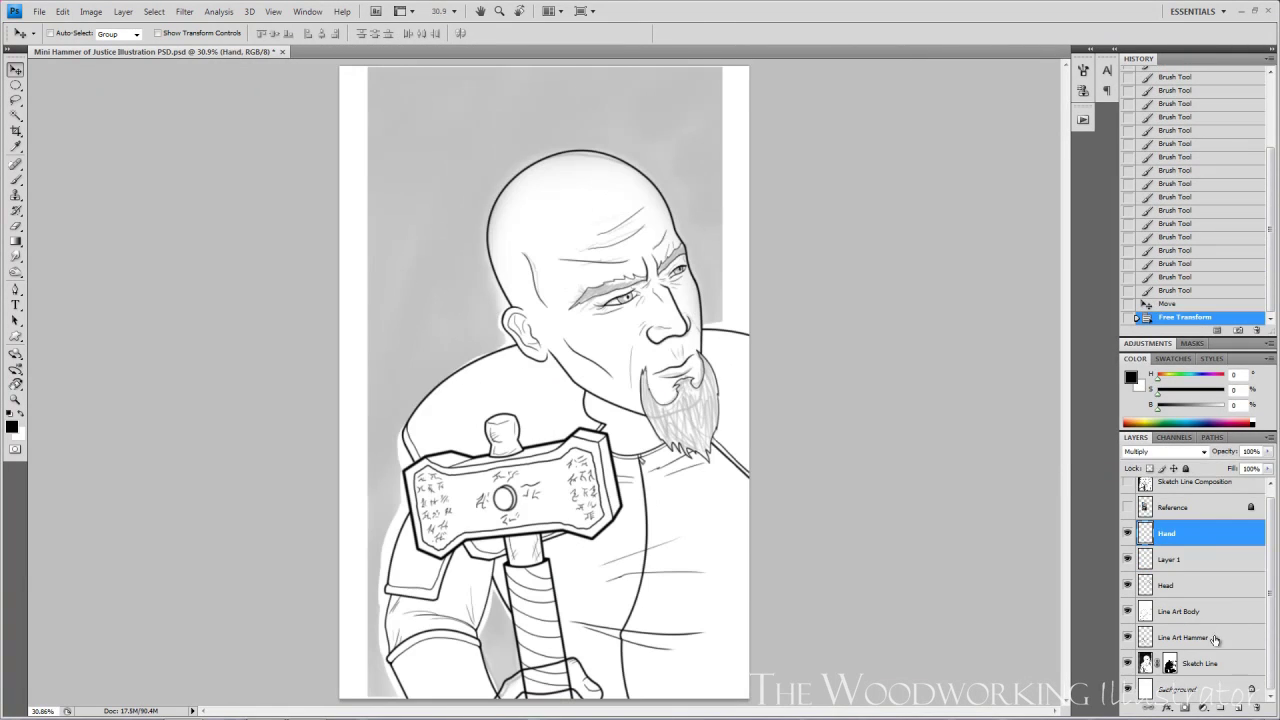
- Group the layers from Hand down to Line Art Hammer and merge a duplicate of the group into one layer
shift+click(1190, 639)
drag(1190, 600, 1240, 708)
right_click(1240, 540)
click(1184, 525)
- Hide Group 1 and the Sketch Line layer, and darken the merged line art with the Burn tool set to Shadows at 40% exposure
click(1128, 563)
click(1128, 584)
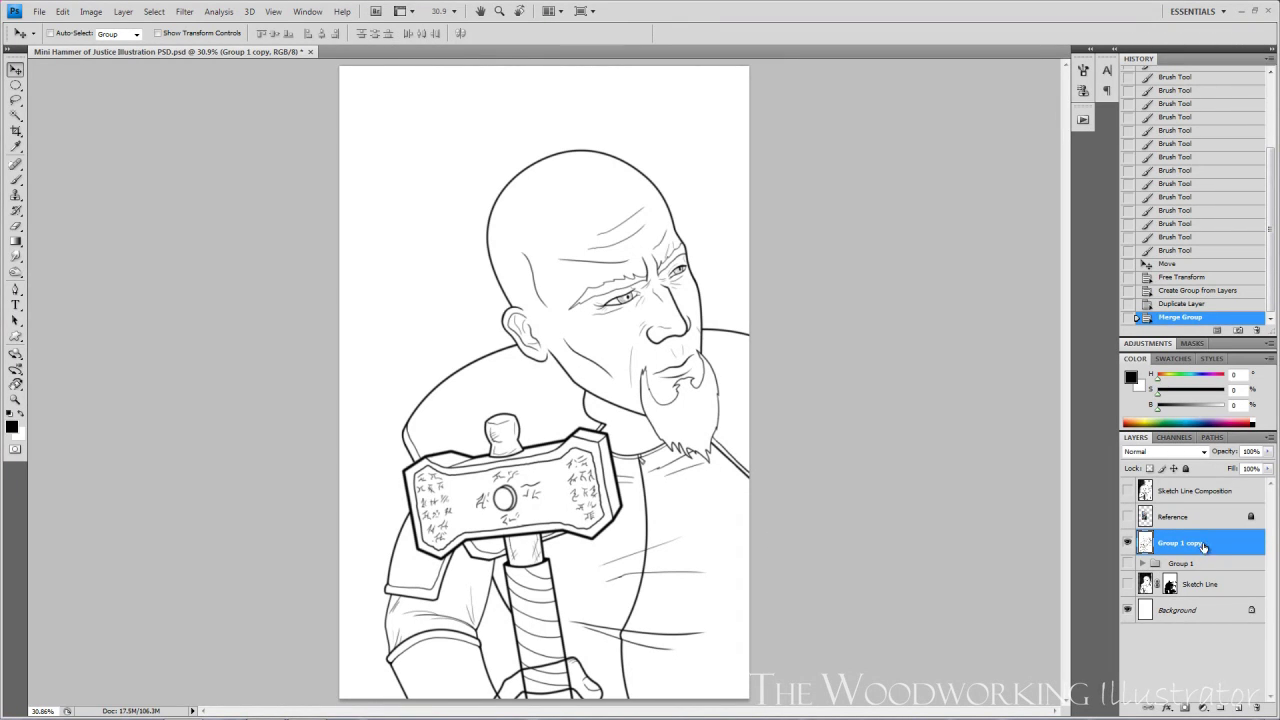
key(o)
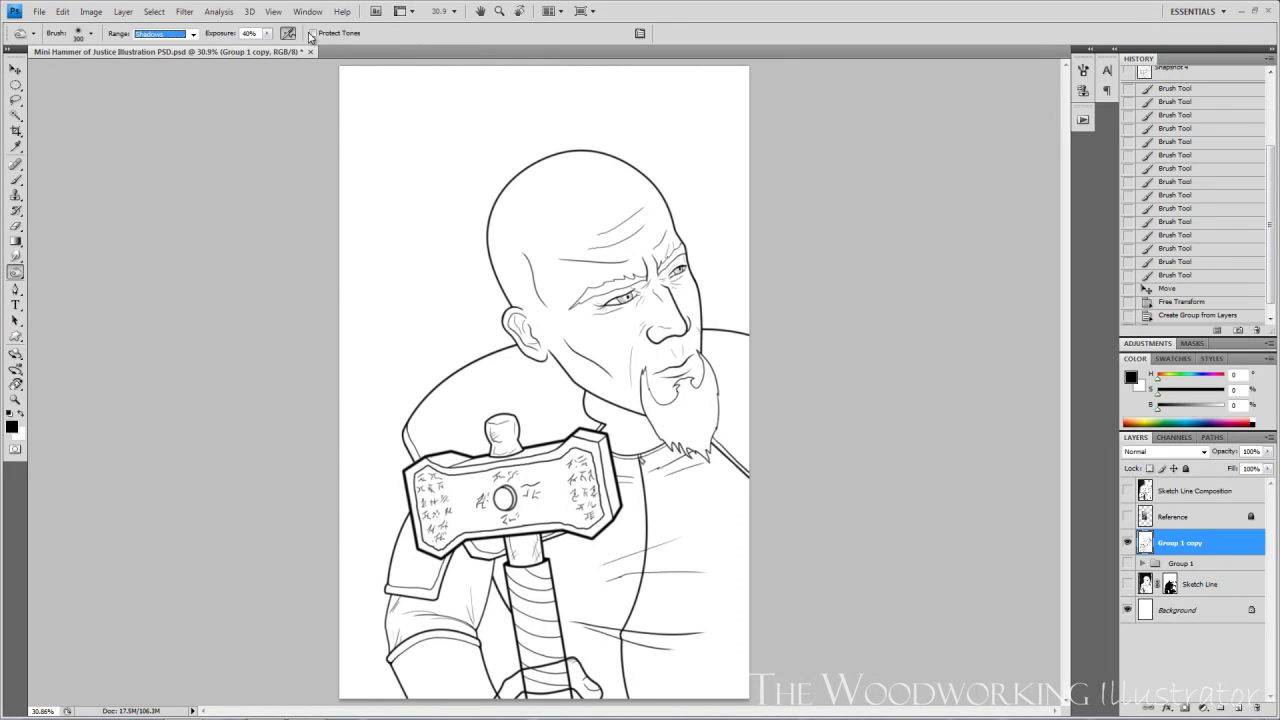
key(bracketright)
key(bracketright)
key(bracketright)
key(bracketright)
key(bracketright)
key(bracketright)
key(bracketright)
key(bracketright)
key(bracketright)
key(bracketright)
key(bracketright)
key(bracketright)
mouse_move(571, 178)
mouse_down()
mouse_move(629, 663)
mouse_move(439, 650)
mouse_up()
key(bracketleft)
key(bracketleft)
key(bracketleft)
key(bracketleft)
mouse_move(519, 479)
mouse_down()
mouse_move(528, 328)
mouse_move(588, 681)
mouse_move(384, 578)
mouse_up()
key(bracketleft)
key(bracketleft)
key(bracketleft)
key(bracketleft)
key(bracketleft)
drag(491, 572, 623, 712)
- Run the Flatting Prep action on the merged line art, keeping the layers unflattened for the mode change
click(1084, 120)
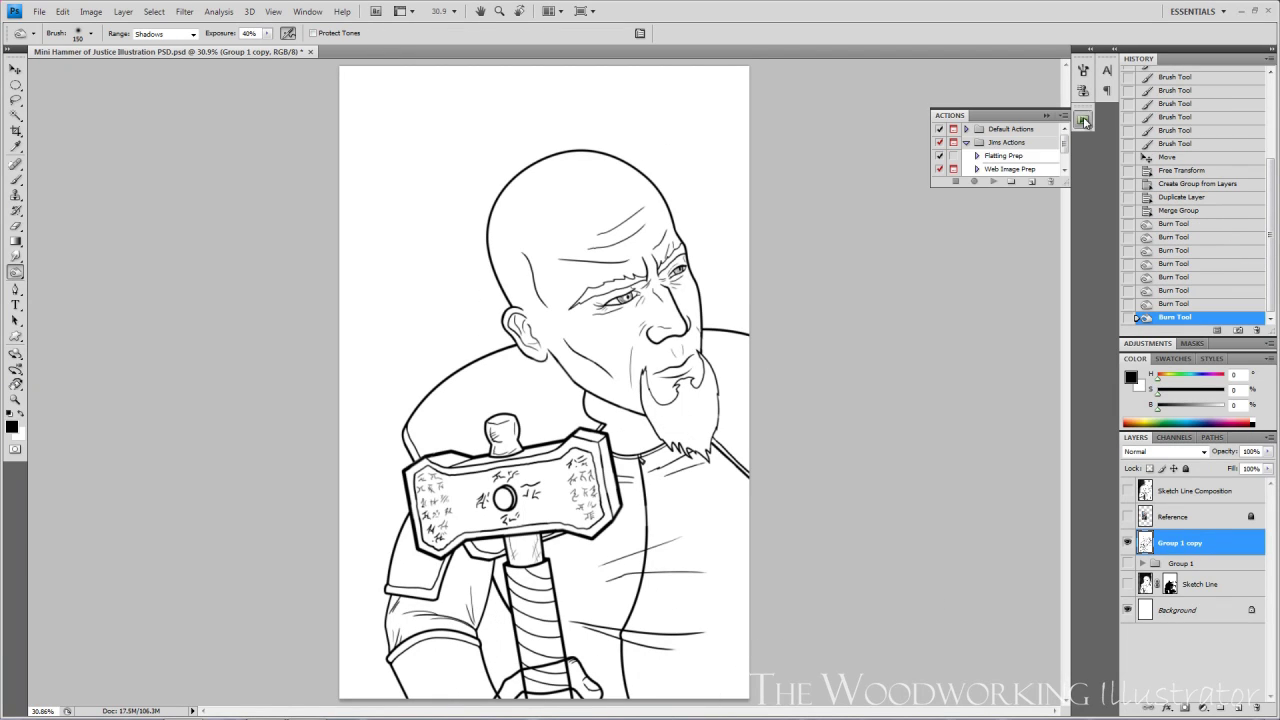
click(993, 182)
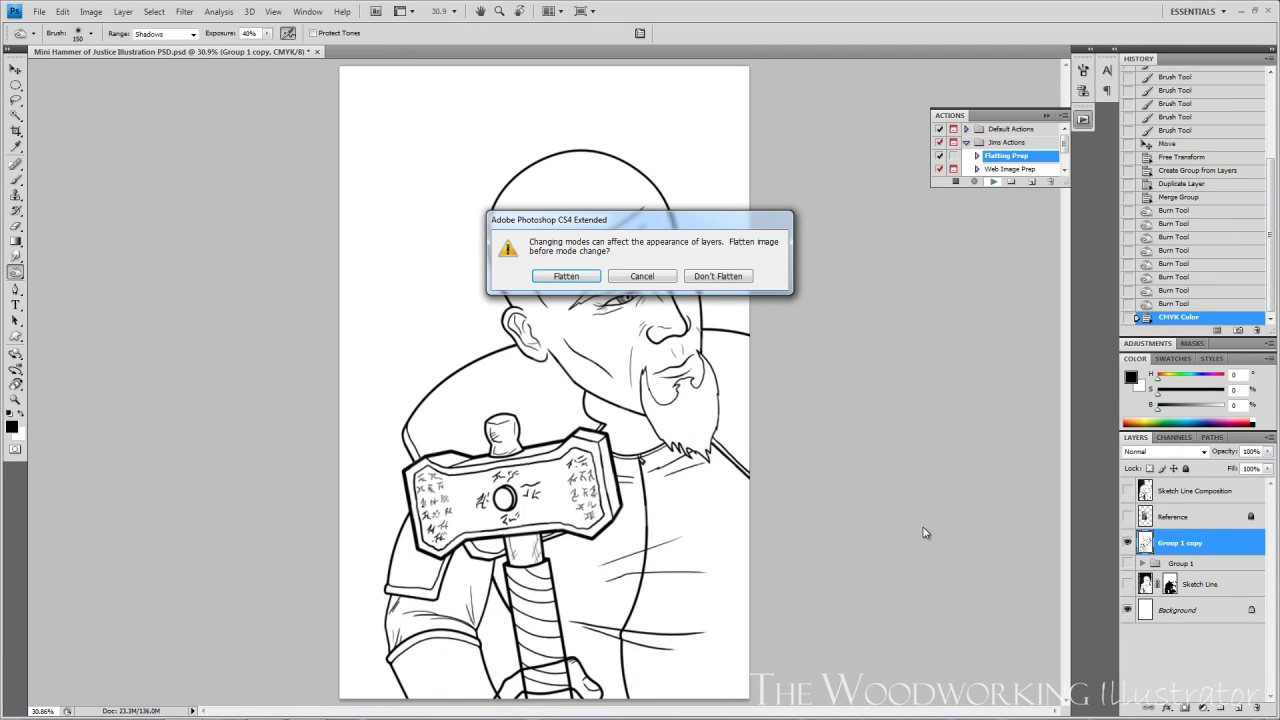
click(716, 276)
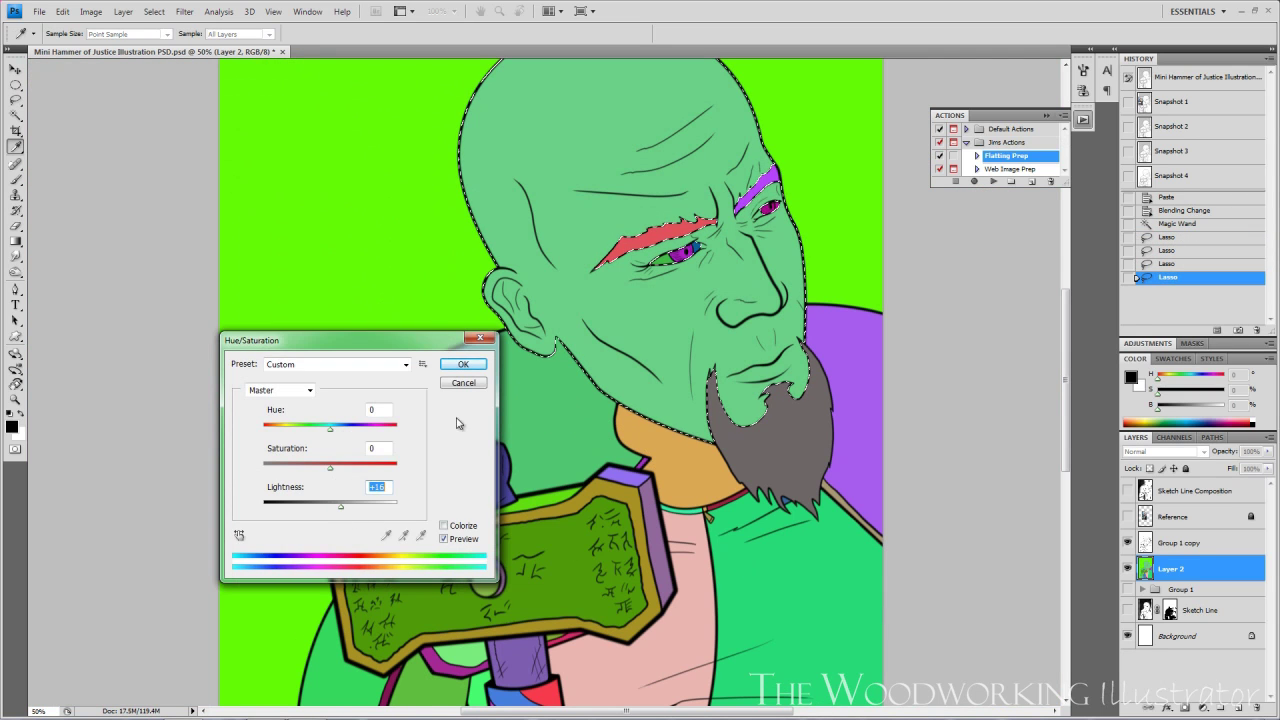
- Apply a Lightness of +18 to the selected head flat on Layer 2 and clear the selection
click(463, 364)
key(ctrl+d)
key(w)
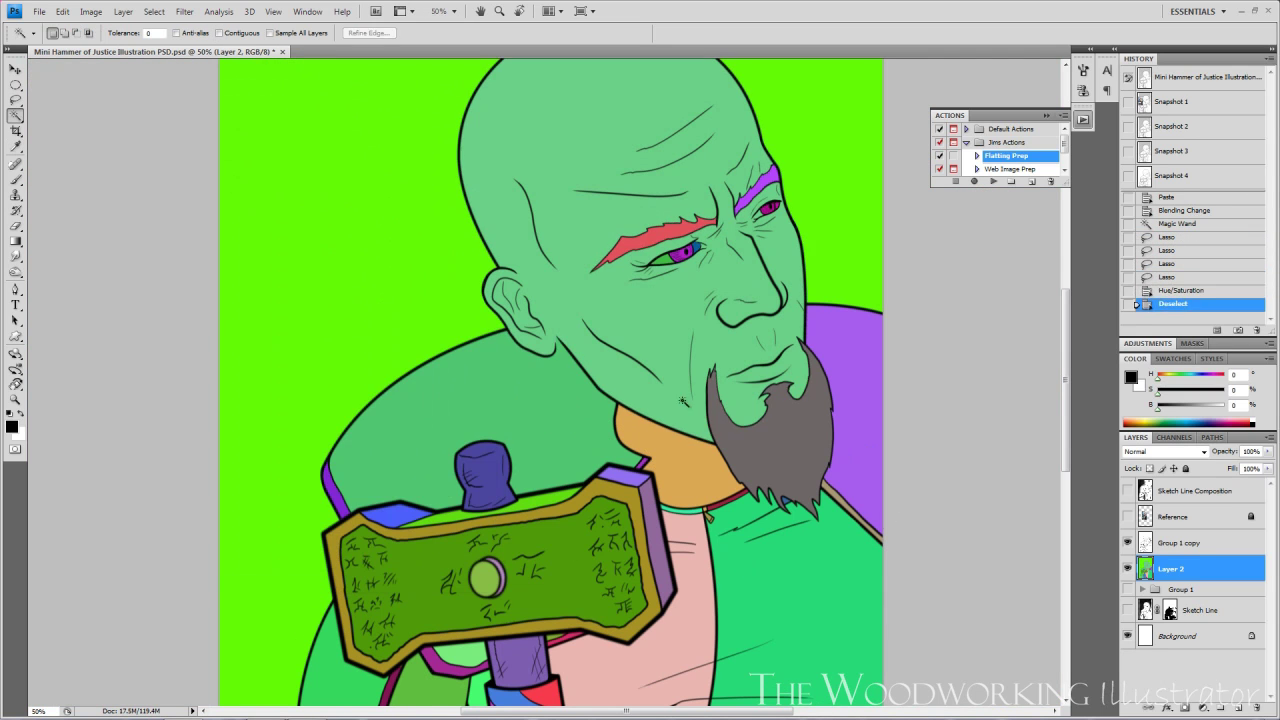
click(766, 445)
key(ctrl+d)
key(ctrl+minus)
key(ctrl+plus)
key(ctrl+plus)
drag(736, 537, 730, 545)
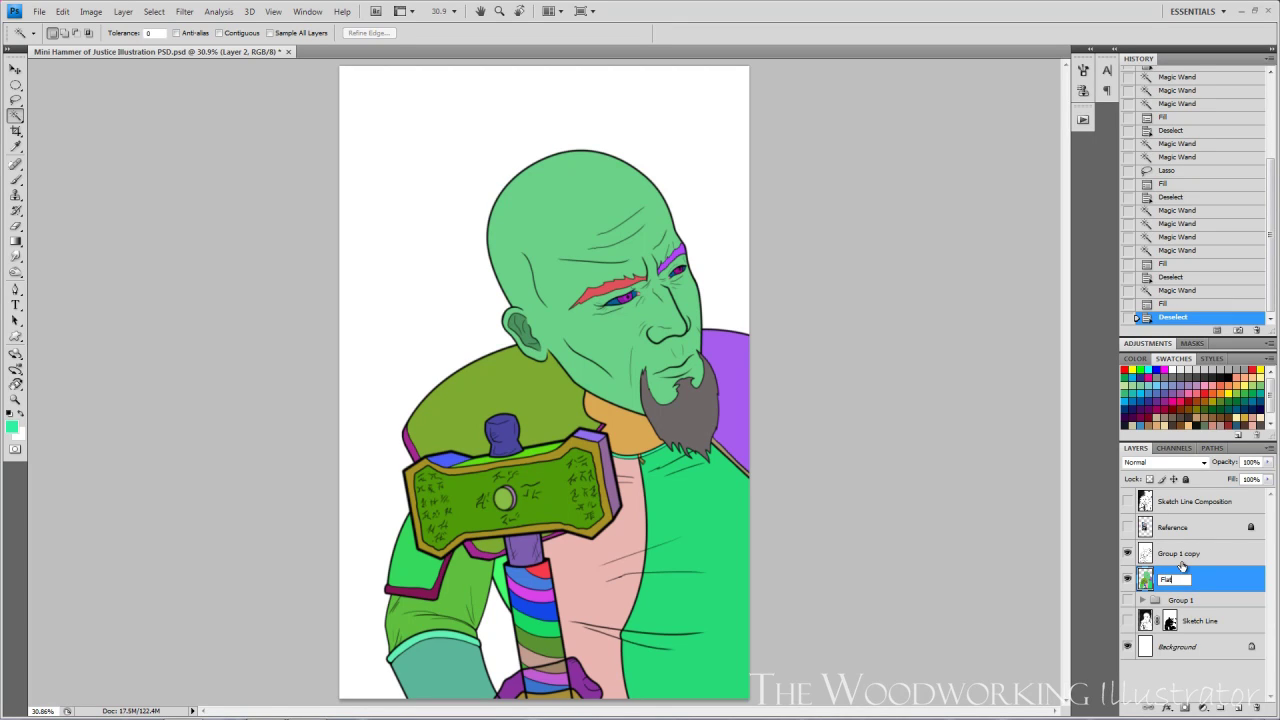
- Rename the flat colour layer Flats, duplicate it and name the copy Colors
key(Return)
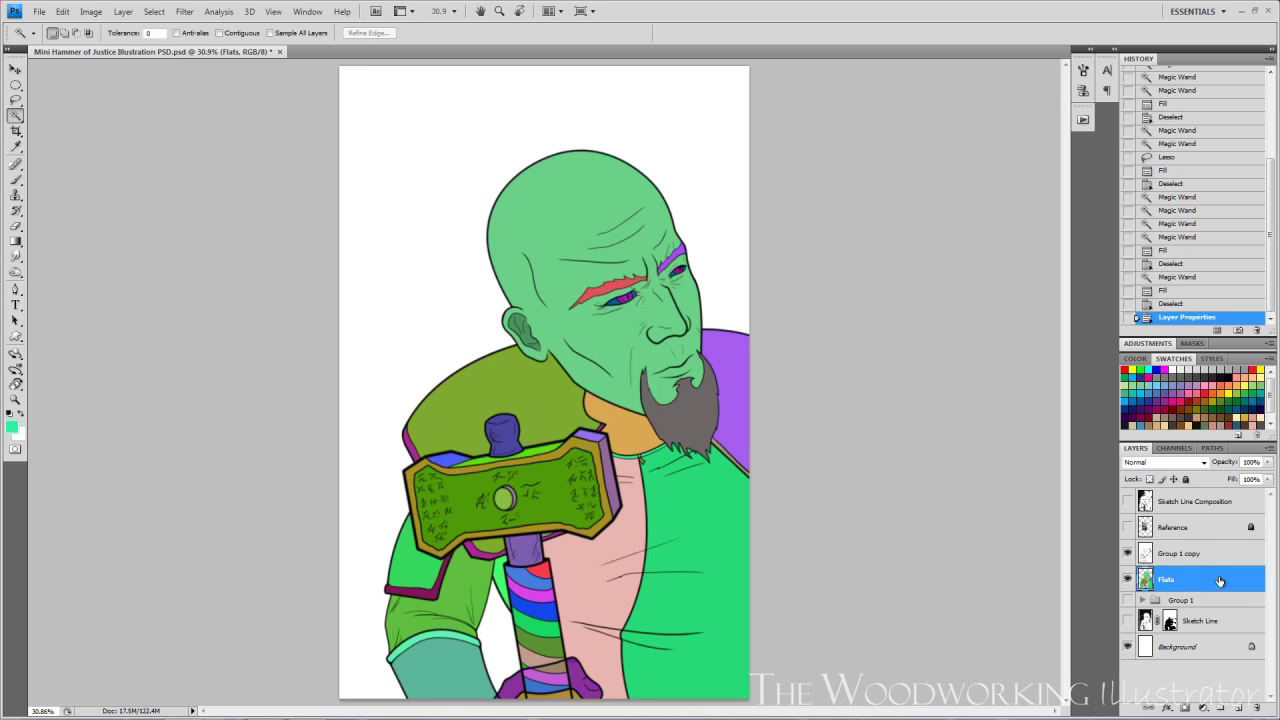
drag(1220, 577, 1241, 707)
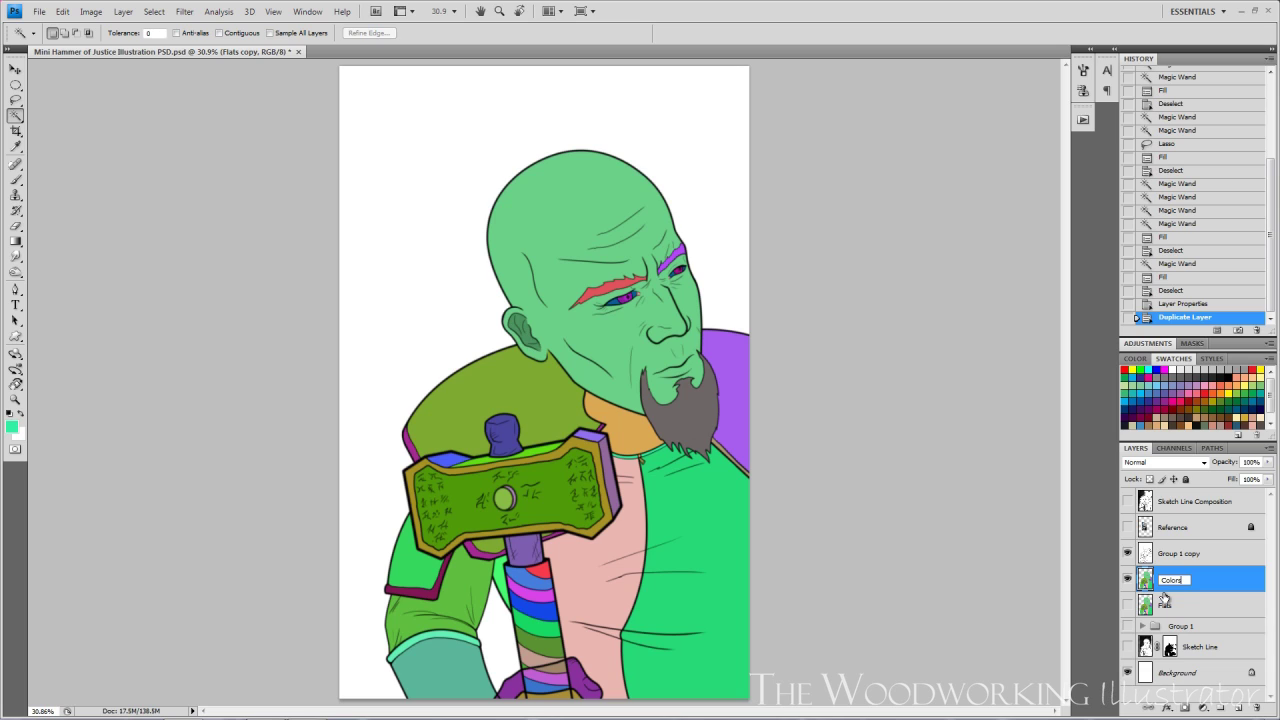
key(Return)
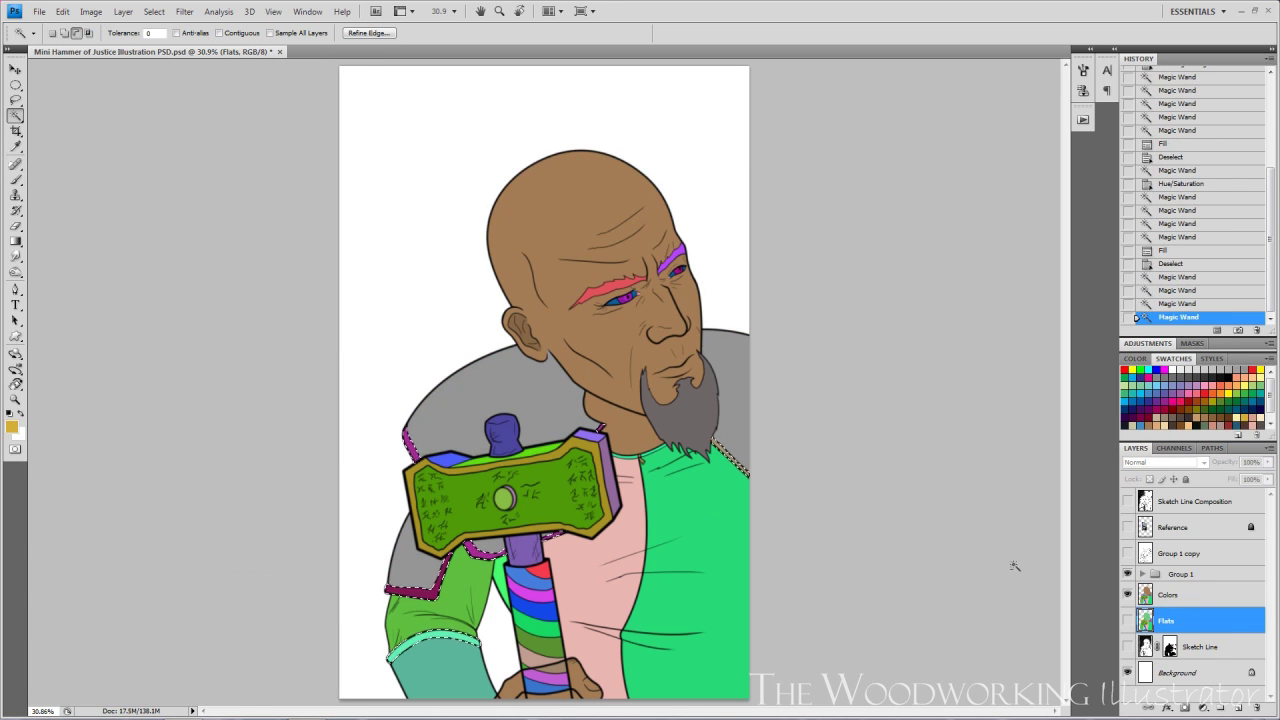
- Fill the selected armour trims with gold and the forearm guard with grey on the Colors layer, using selections from Flats
click(1168, 595)
key(alt+BackSpace)
key(ctrl+d)
click(1166, 621)
click(440, 667)
click(1168, 595)
key(alt+BackSpace)
key(ctrl+d)
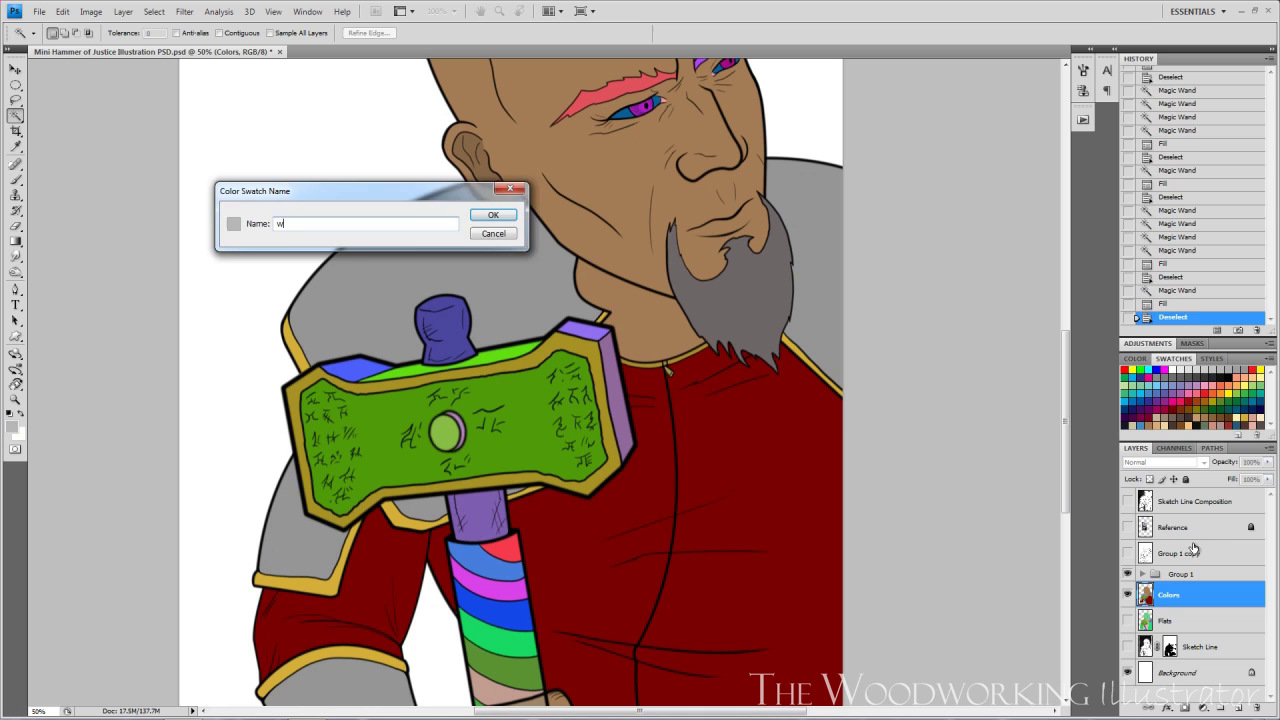
- Dismiss the new swatch, and fill the hammer head with light grey and the handle wrap with brown
click(494, 232)
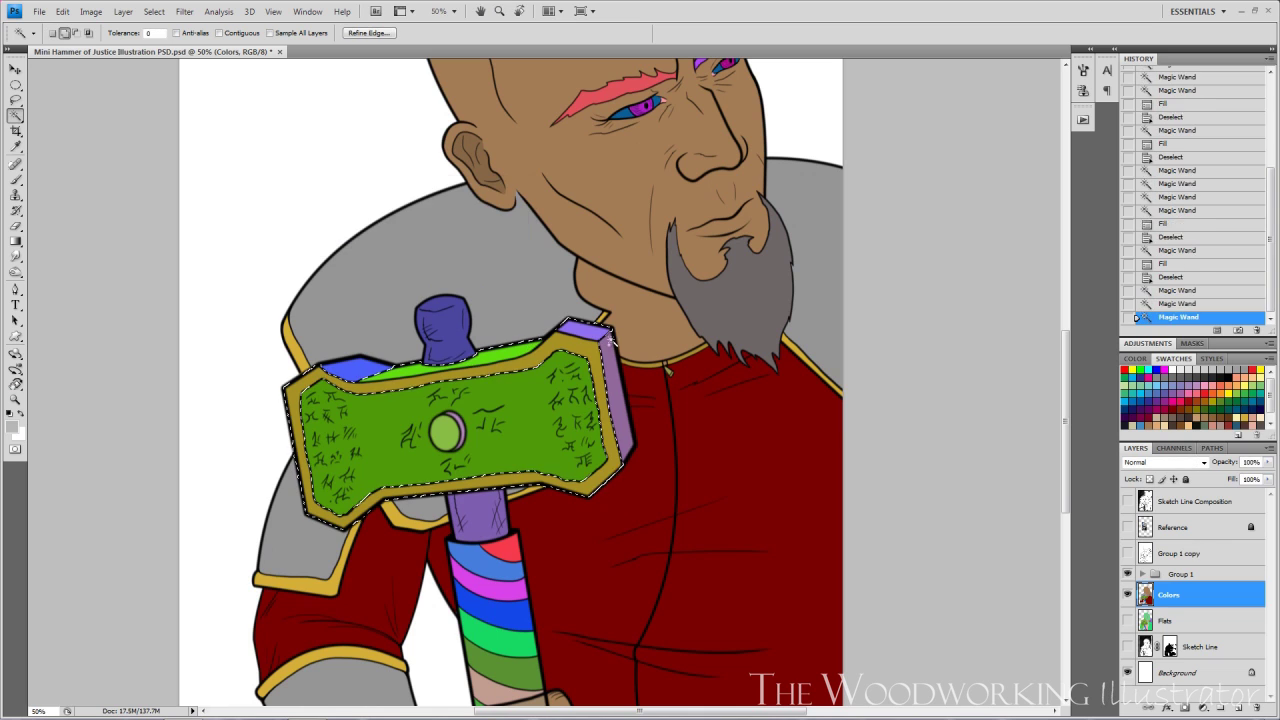
key(alt+BackSpace)
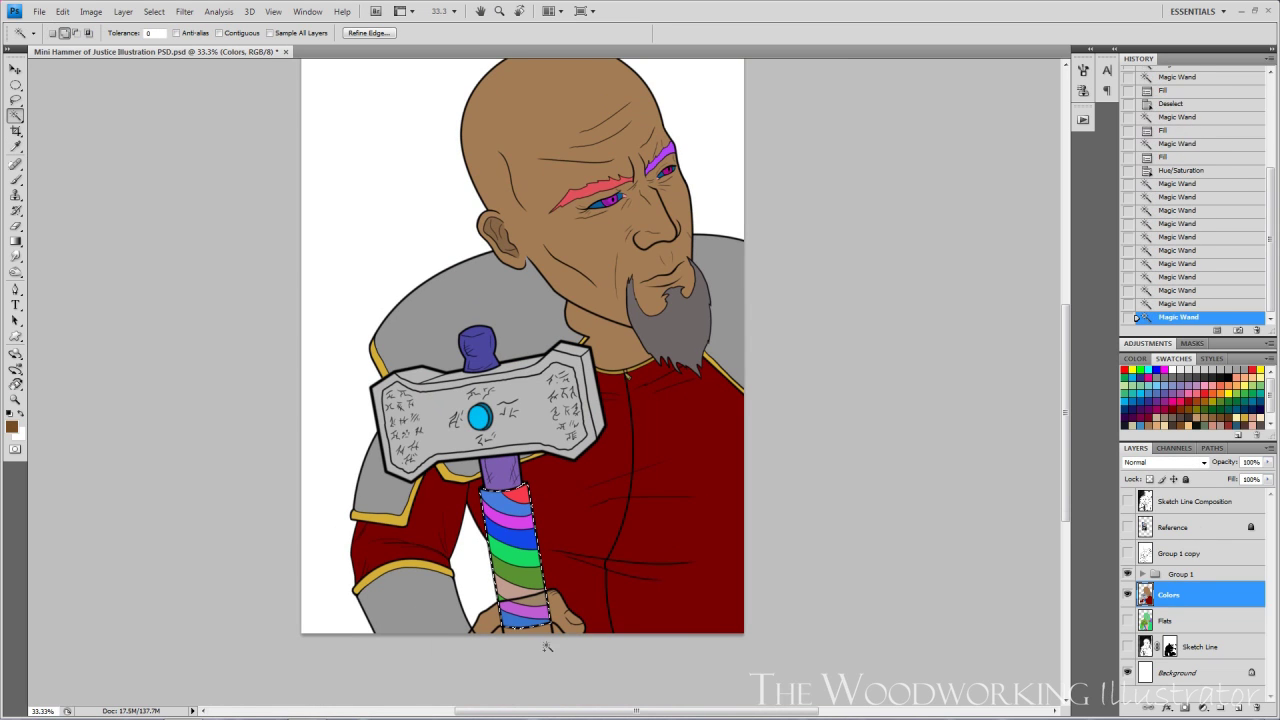
key(alt+BackSpace)
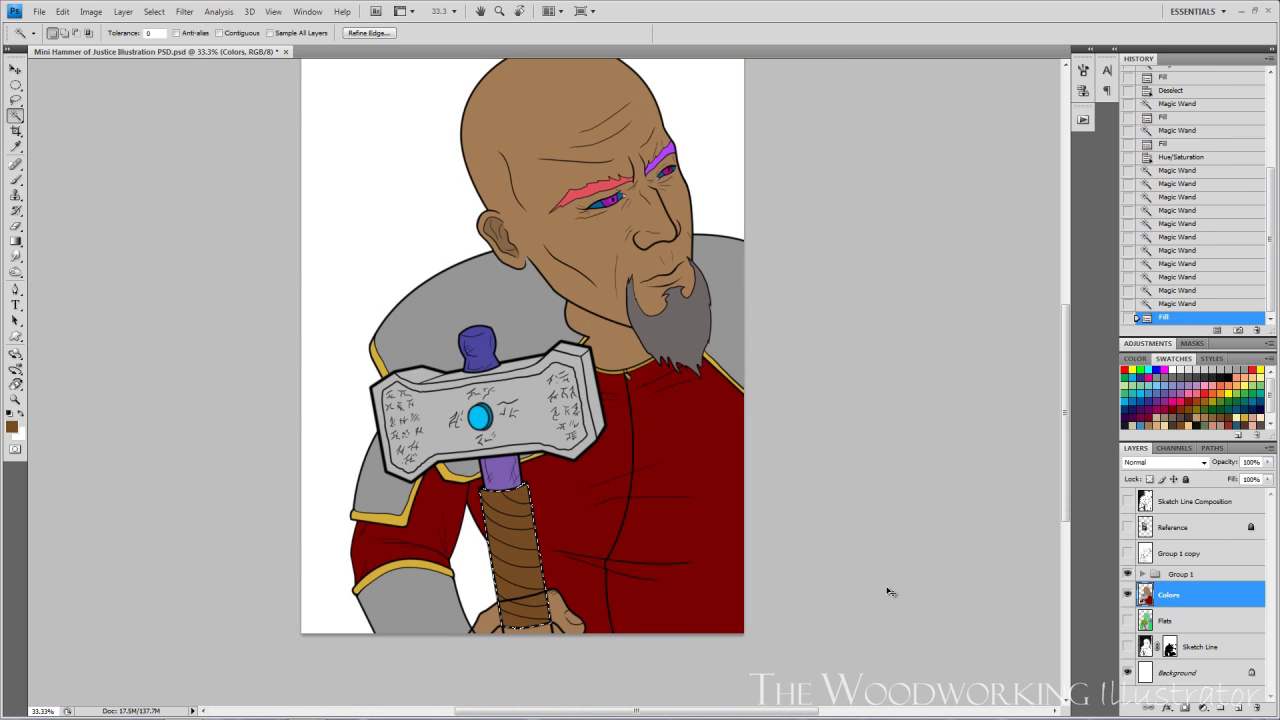
key(ctrl+d)
- Fill the bare handle section below the hammer head with tan and the knob above it with gold
click(1189, 425)
click(502, 472)
key(alt+BackSpace)
key(ctrl+d)
click(478, 350)
click(1204, 425)
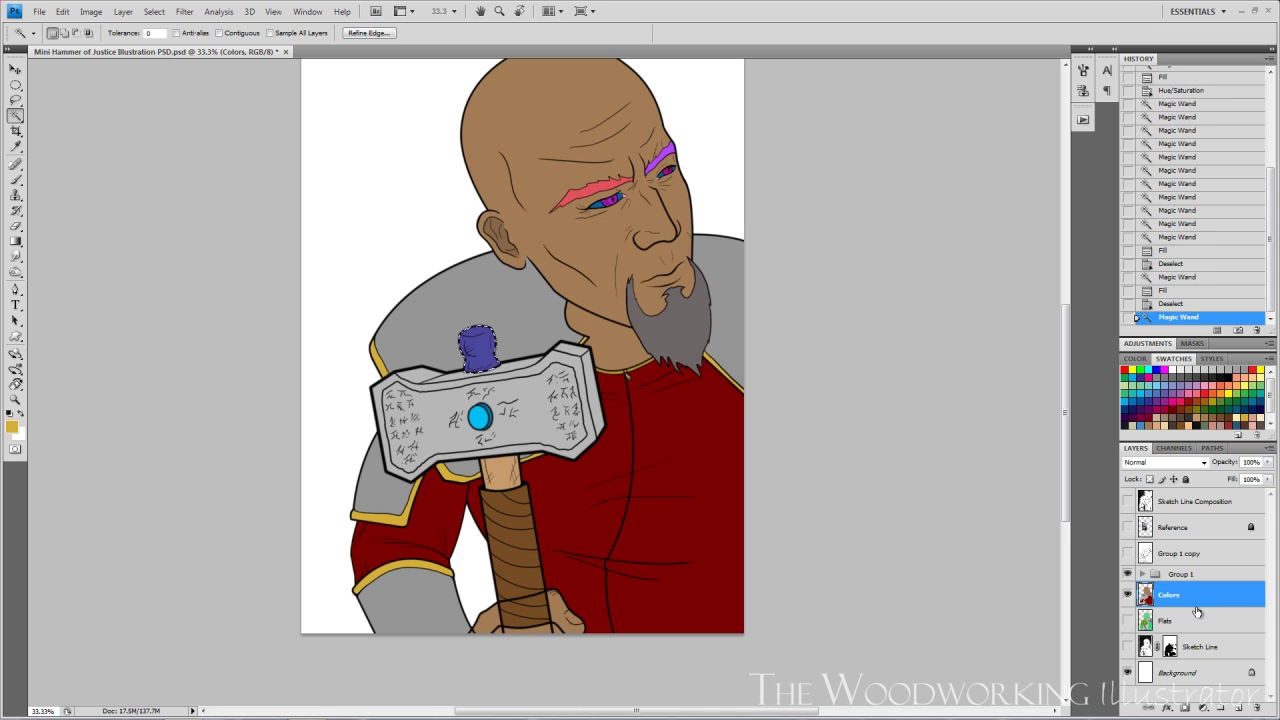
key(alt+BackSpace)
key(ctrl+d)
- Fill the beard and both eyebrows with dark grey on the Colors layer
click(653, 458)
shift+click(562, 314)
key(alt+BackSpace)
key(ctrl+d)
- Select both irises from the Flats layer and fill them with light blue on the Colors layer
click(1190, 621)
click(562, 388)
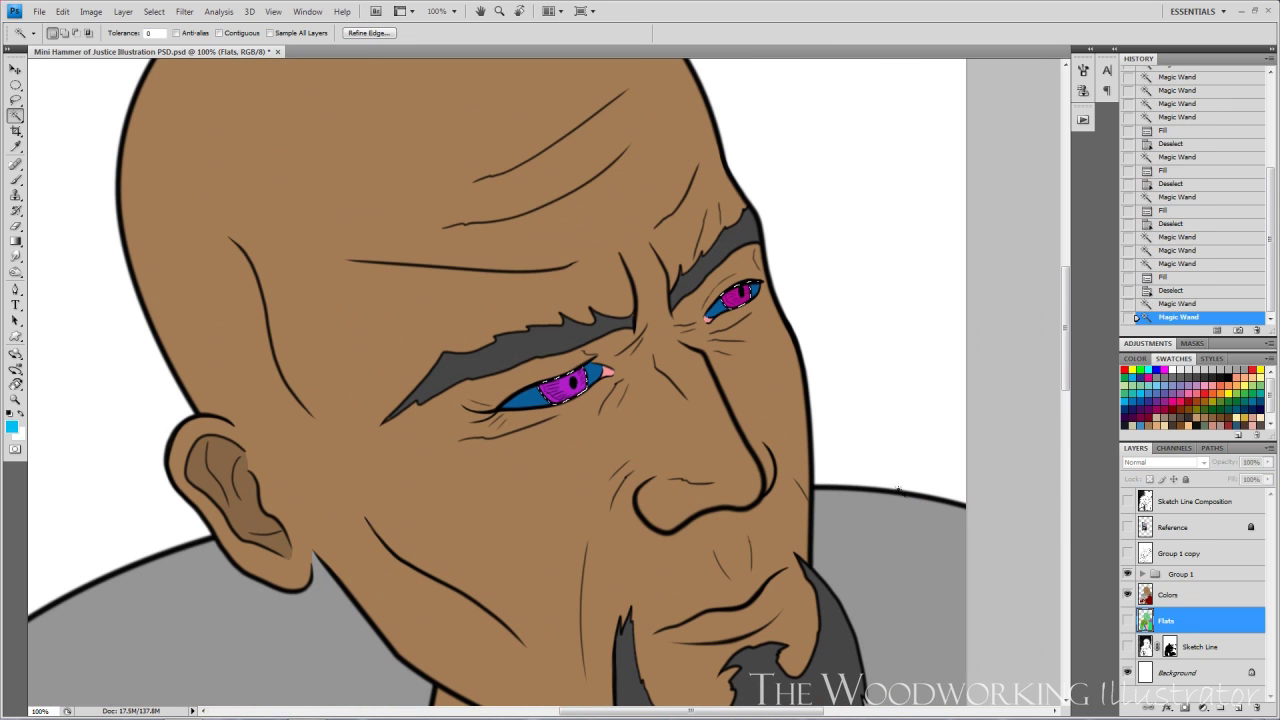
key(alt+BackSpace)
key(alt+])
key(ctrl+d)
key(ctrl+0)
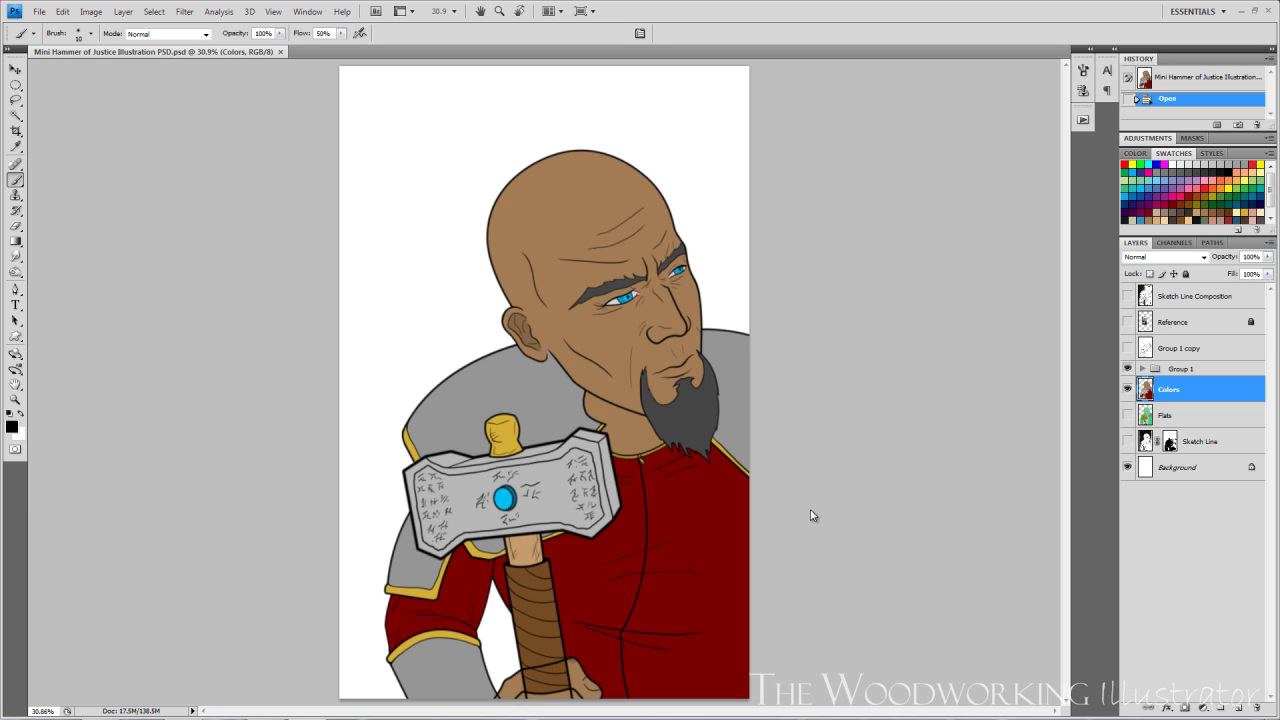
- Create a layer group named Color Comps, place a duplicate of Colors in it, and hide the original Colors layer
click(1221, 707)
text(Color)
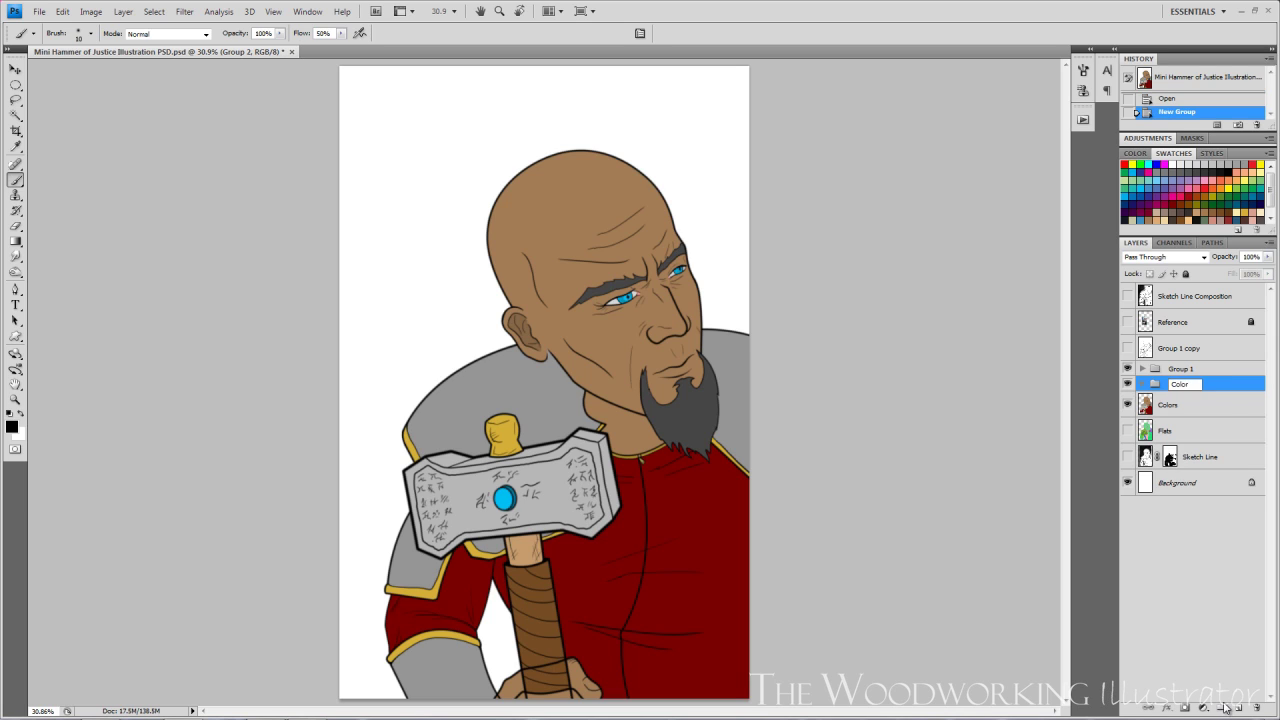
text( Comps)
key(Return)
mouse_move(1170, 405)
mouse_down()
mouse_move(1238, 708)
mouse_move(1182, 385)
mouse_up()
click(1143, 384)
click(1128, 405)
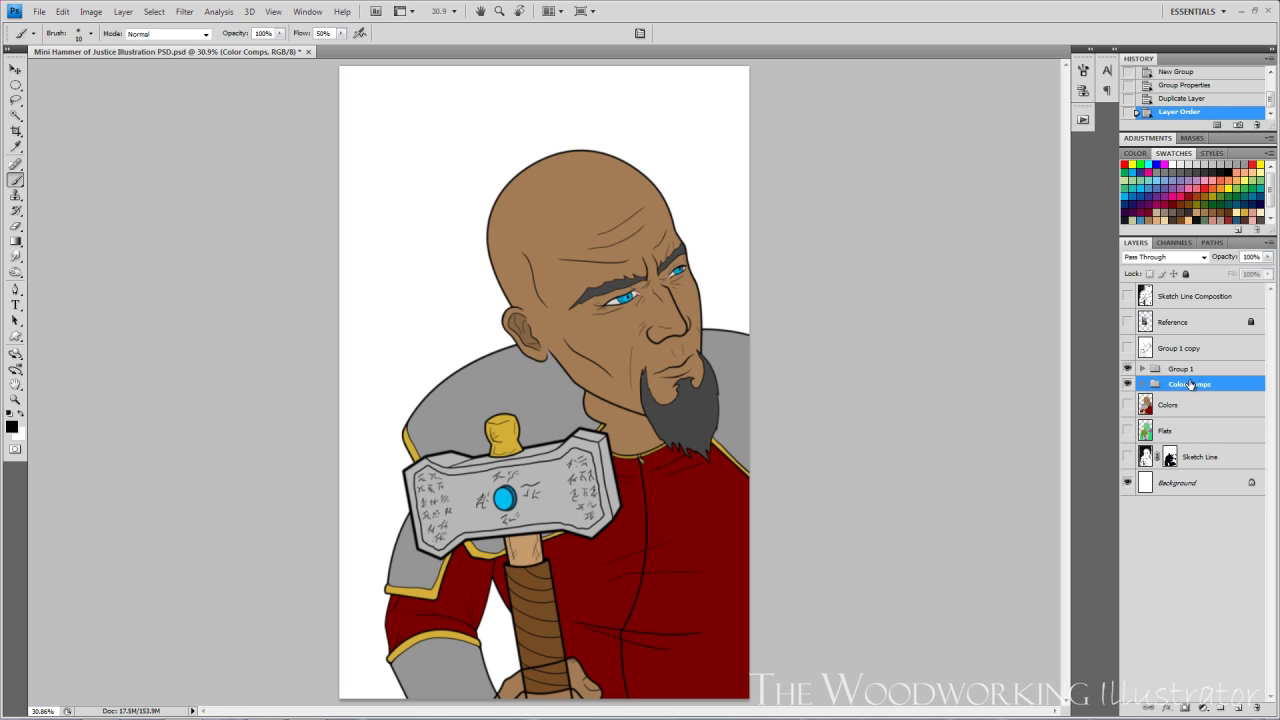
- Create a group named Background at the bottom of the layer stack and move the unlocked background layer into it
click(1221, 707)
double_click(1182, 385)
text(Background)
double_click(1178, 498)
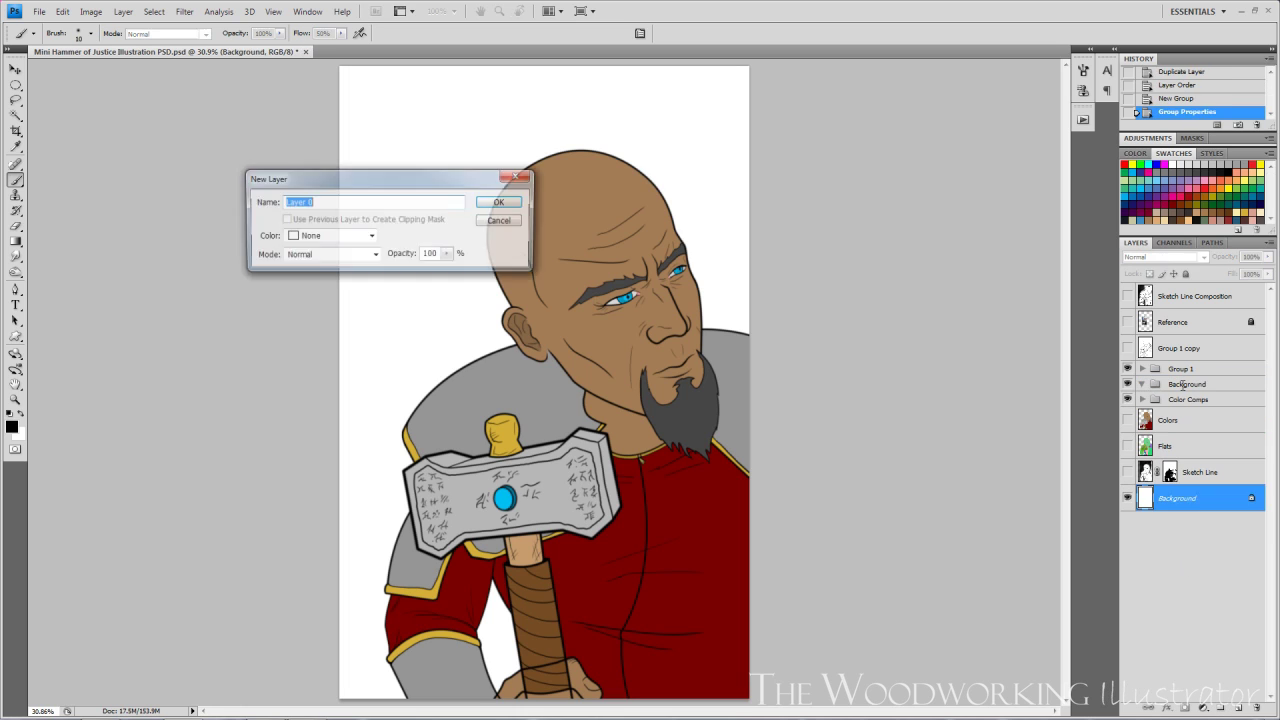
key(Return)
drag(1187, 384, 1187, 484)
drag(1180, 498, 1186, 478)
click(1143, 478)
- Fill the layer inside the Background group with black
key(alt+bracketleft)
key(alt+bracketleft)
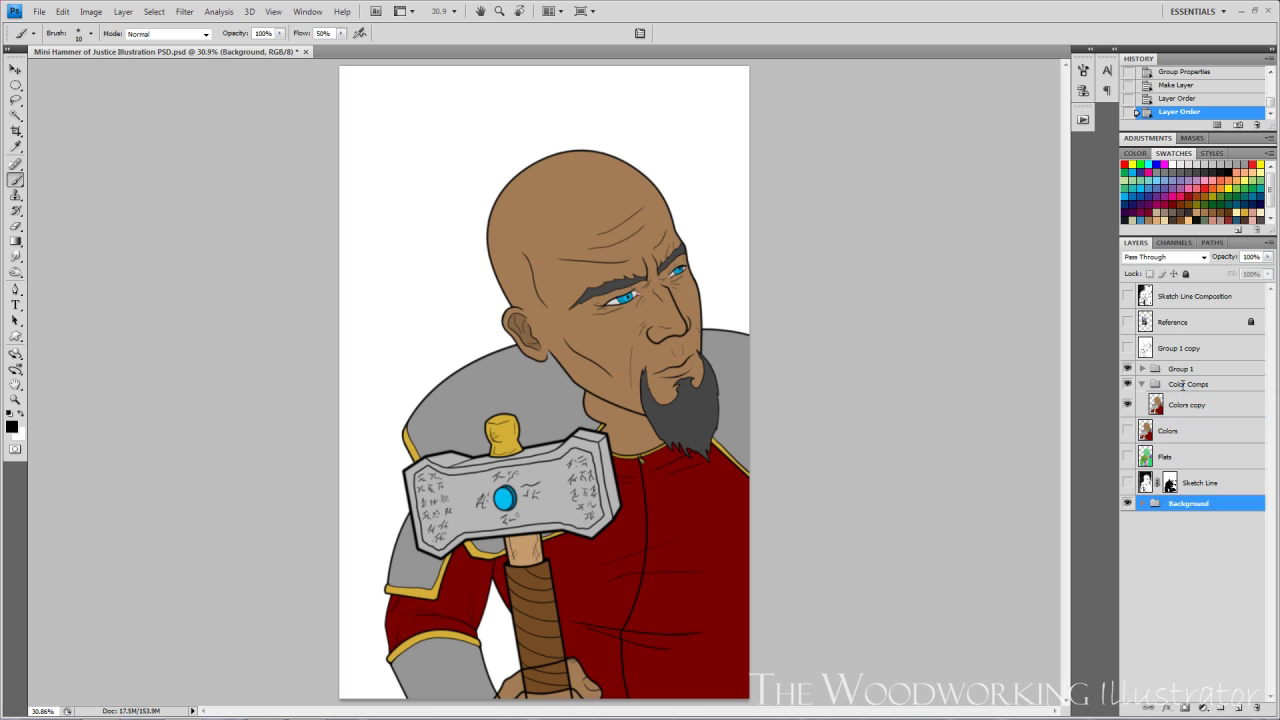
key(alt+BackSpace)
key(alt+bracketright)
- Apply the Lighting Effects filter to the Colors copy layer so the figure is lit from the upper left and fades into darkness
click(1187, 405)
click(184, 11)
mouse_move(200, 184)
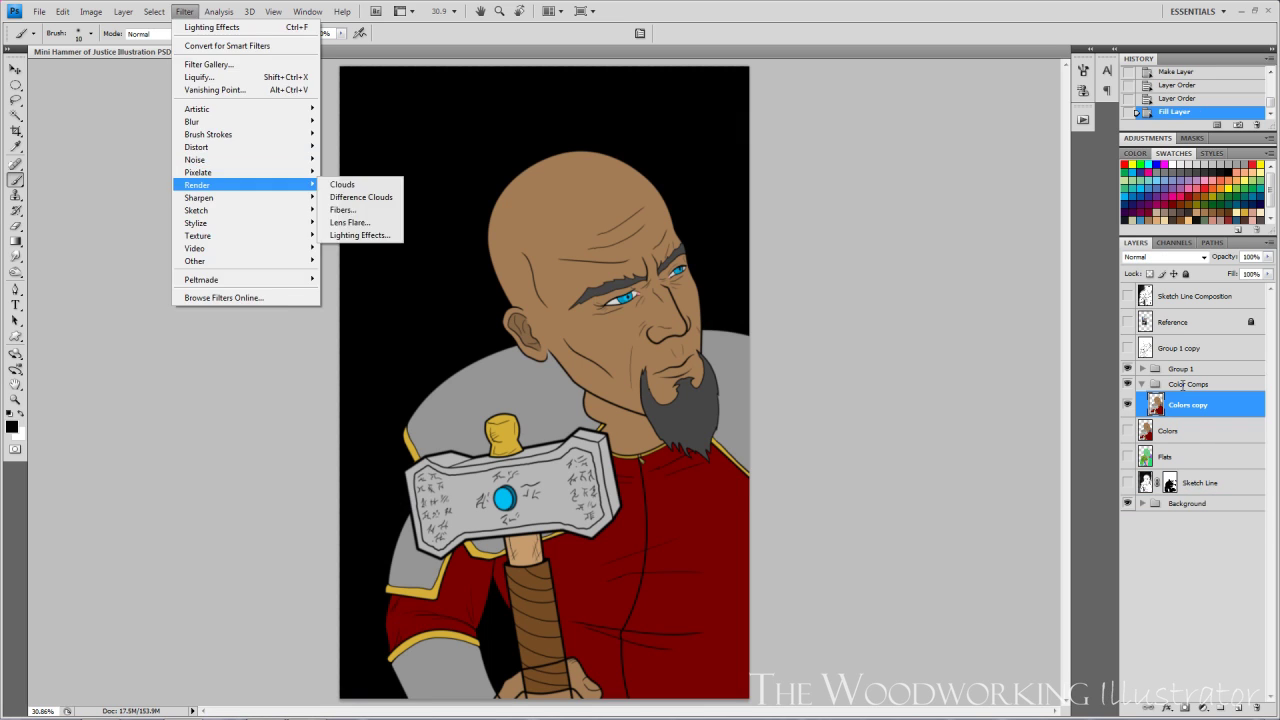
click(357, 236)
click(693, 187)
click(685, 217)
click(803, 145)
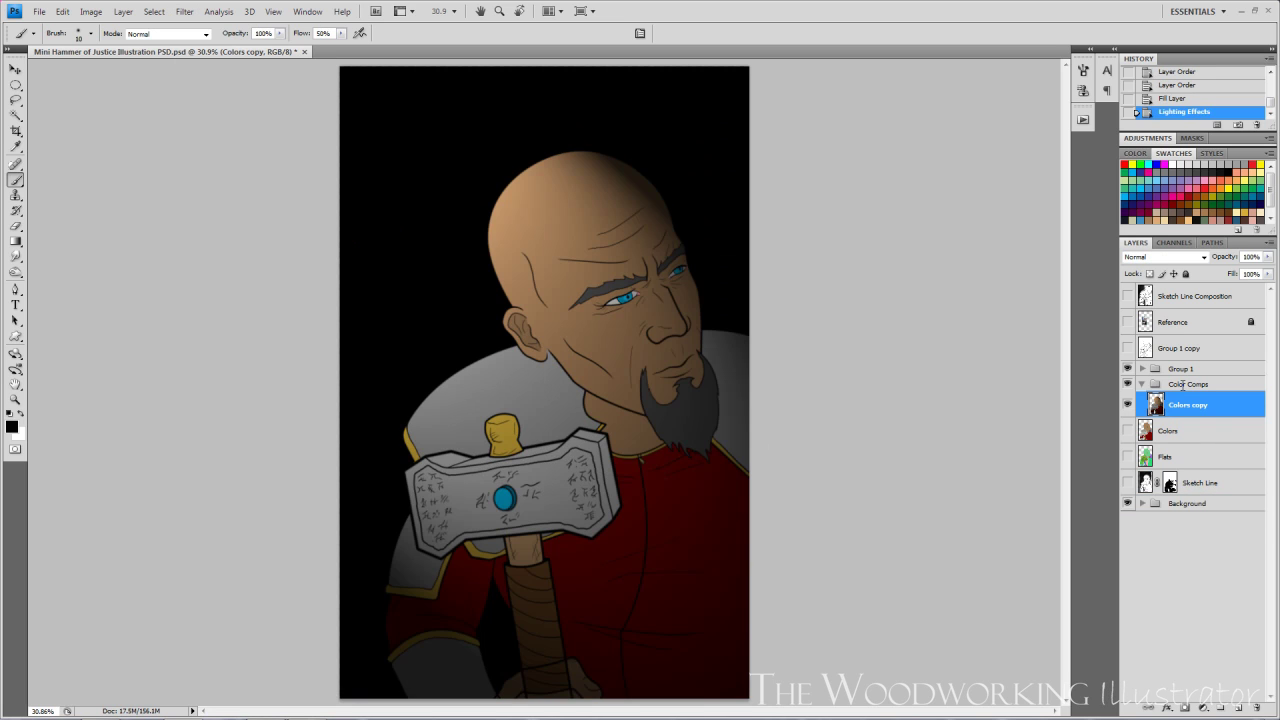
- Add a new layer above Colors copy and brush an orange rim glow along the far edge of the face within the skin selection
key(ctrl+minus)
key(ctrl+minus)
key(ctrl+plus)
key(ctrl+shift+alt+n)
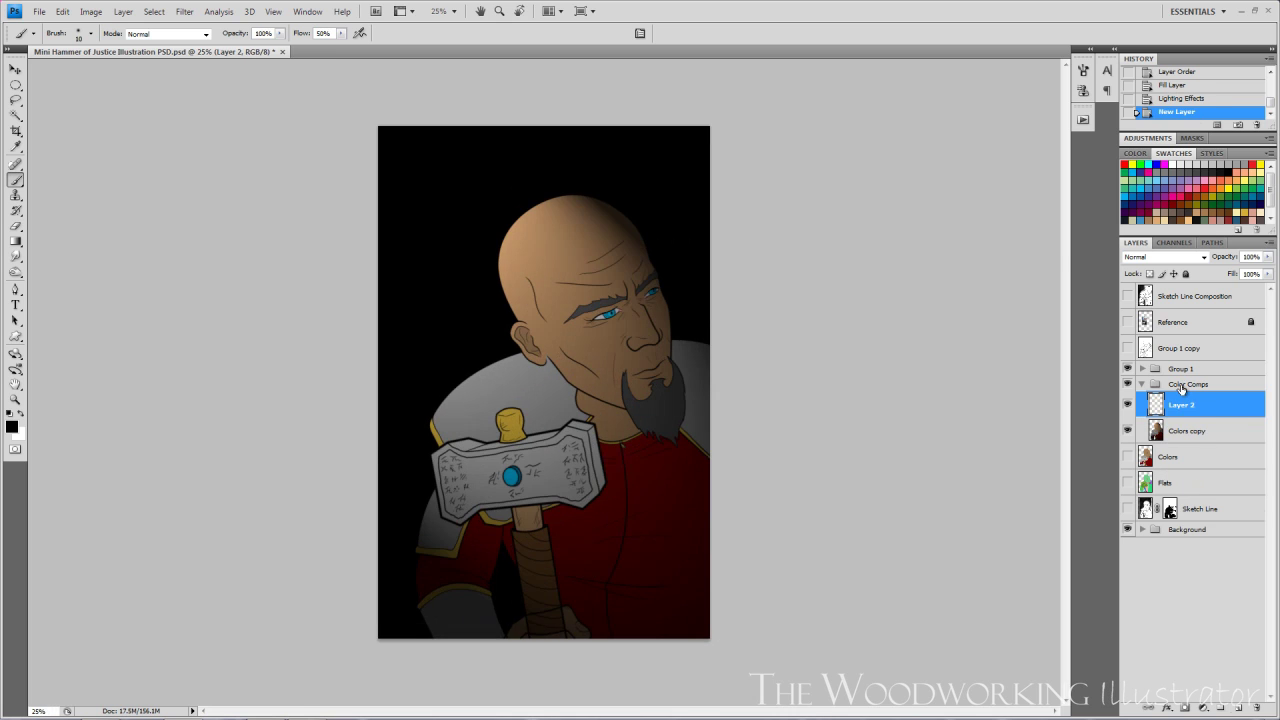
key(ctrl+plus)
click(1200, 483)
key(w)
click(560, 290)
click(1227, 409)
key(b)
key(ctrl+h)
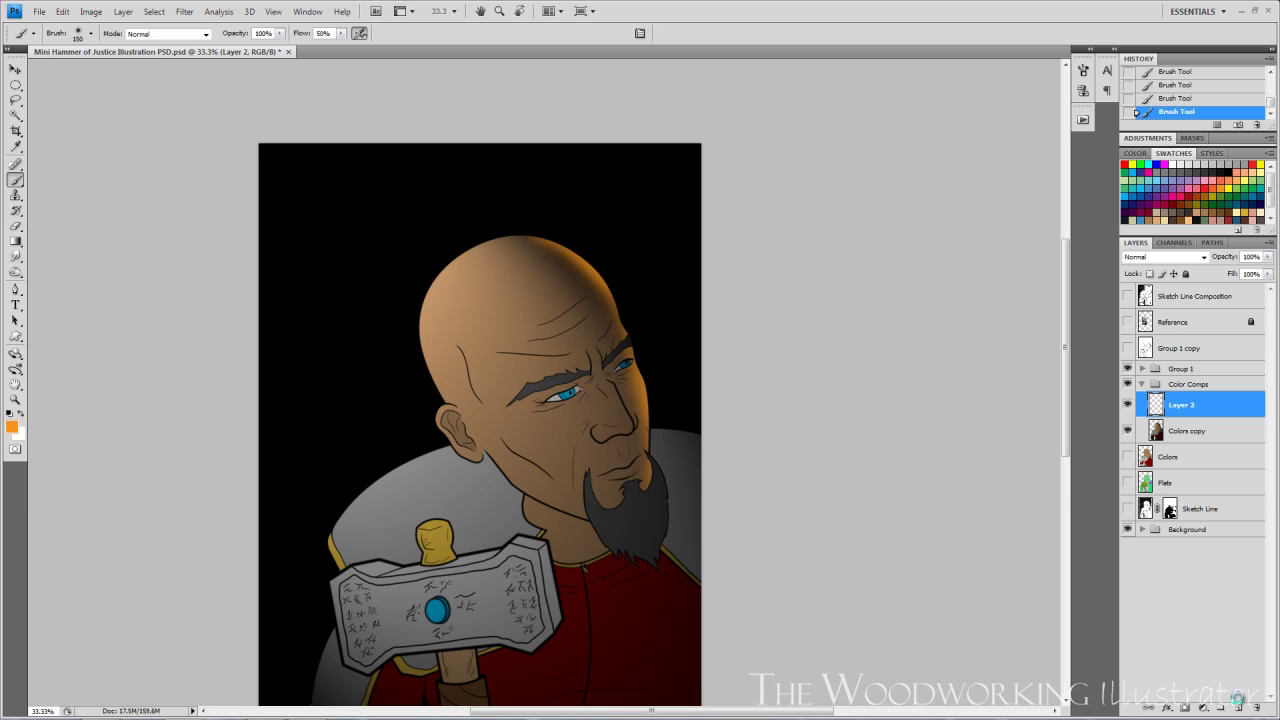
- Paint dark brown shadows on the face on Colors copy with a larger brush, and open Hue/Saturation for the area selected from Flats
click(1204, 430)
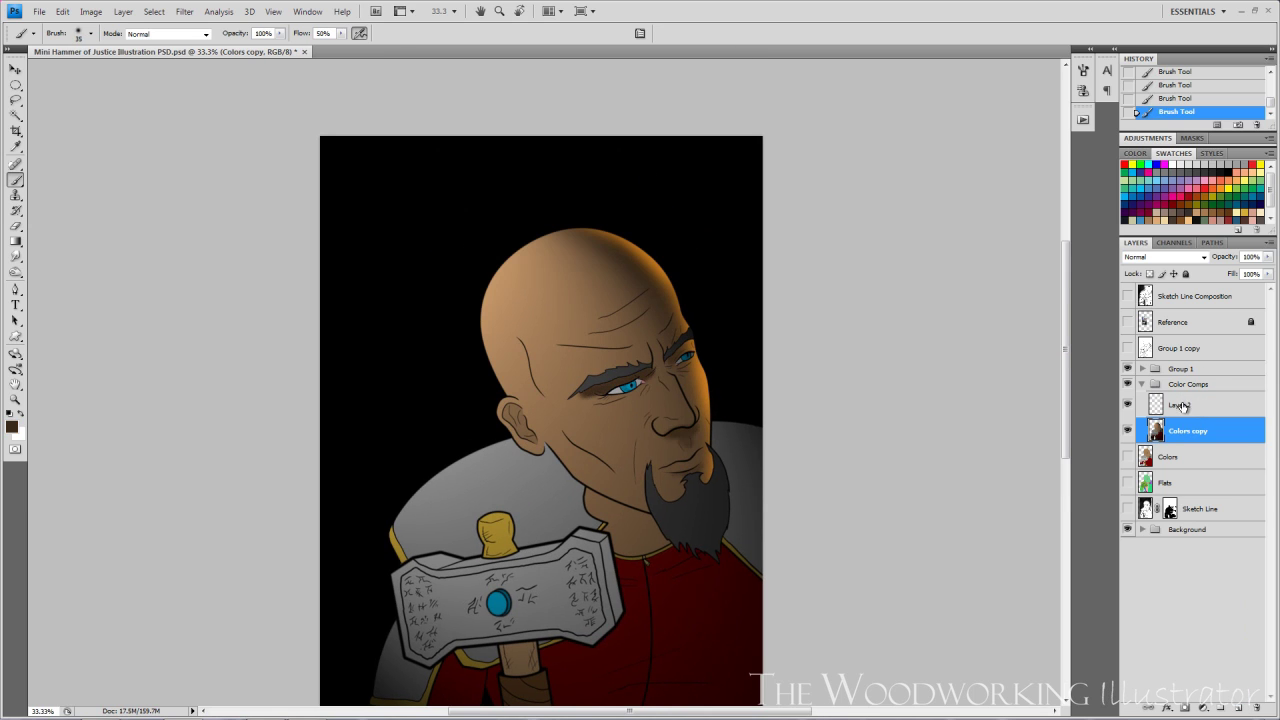
key(bracketright)
key(bracketright)
key(bracketright)
key(bracketright)
key(bracketright)
key(bracketright)
key(bracketright)
key(bracketright)
key(bracketright)
key(bracketright)
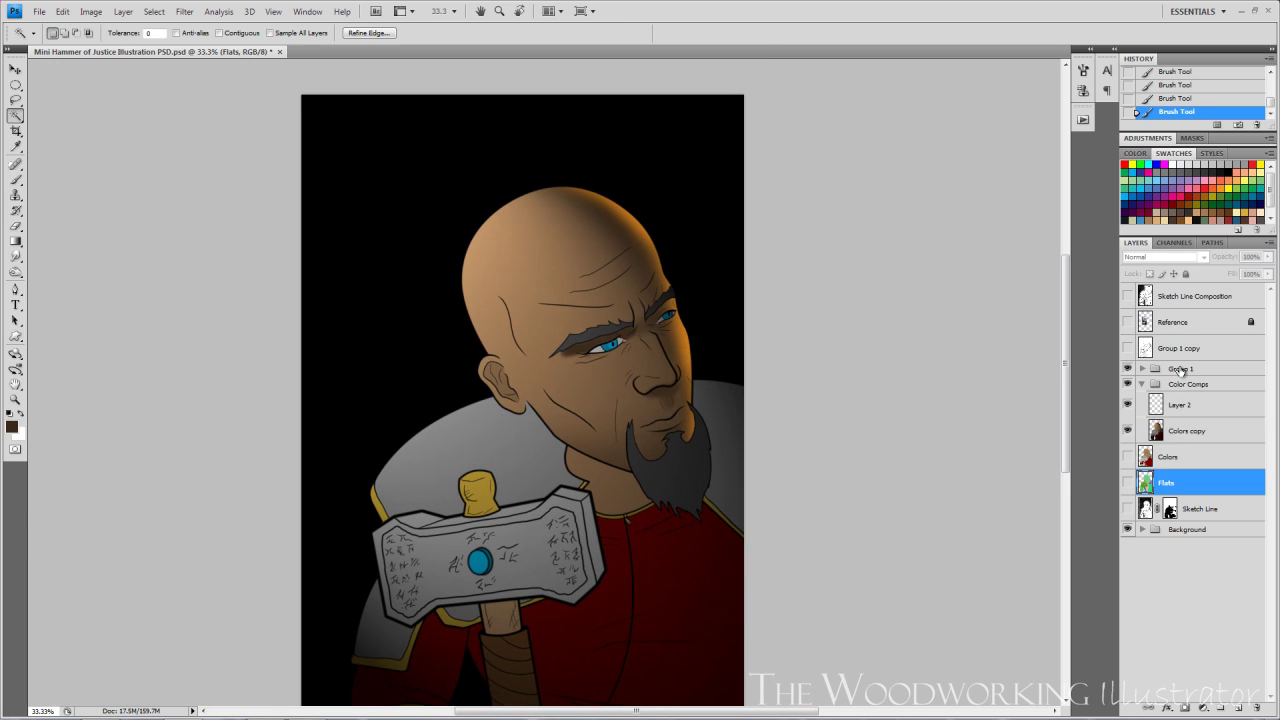
key(ctrl+u)
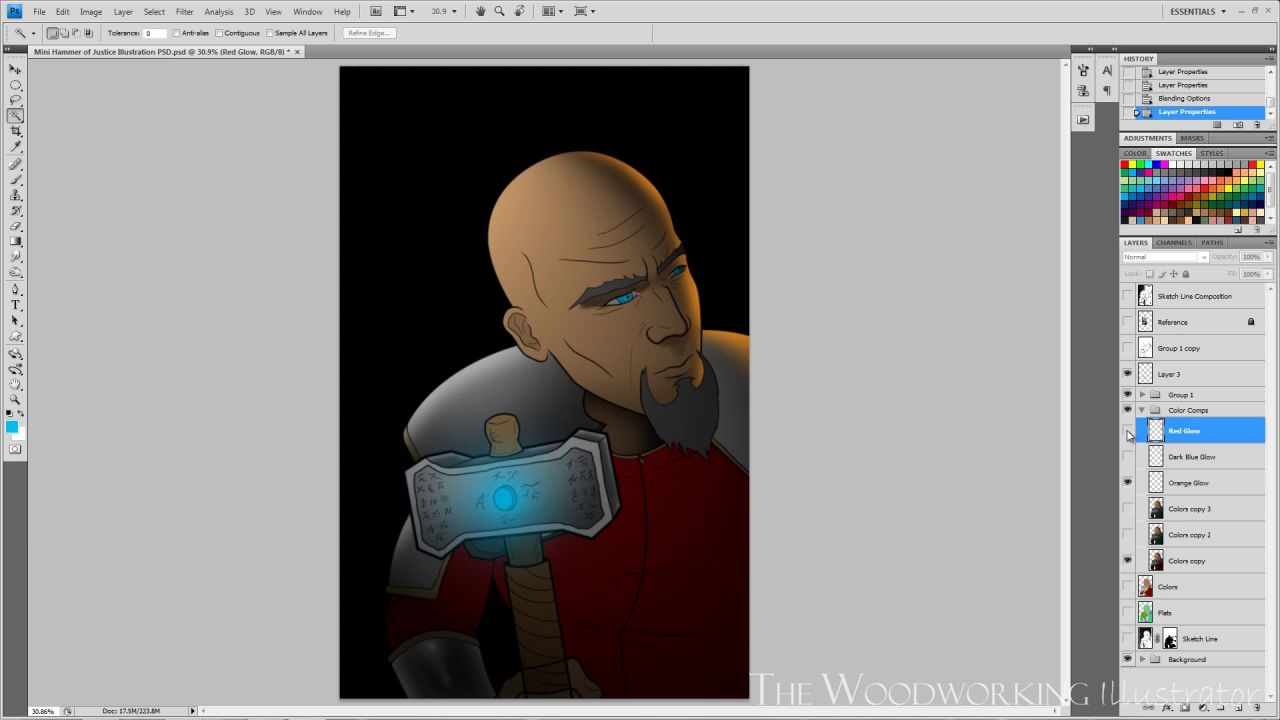
- Compare the Red Glow, Dark Blue Glow and Orange Glow rim lights by showing each layer alone, and leave all three hidden
click(1128, 482)
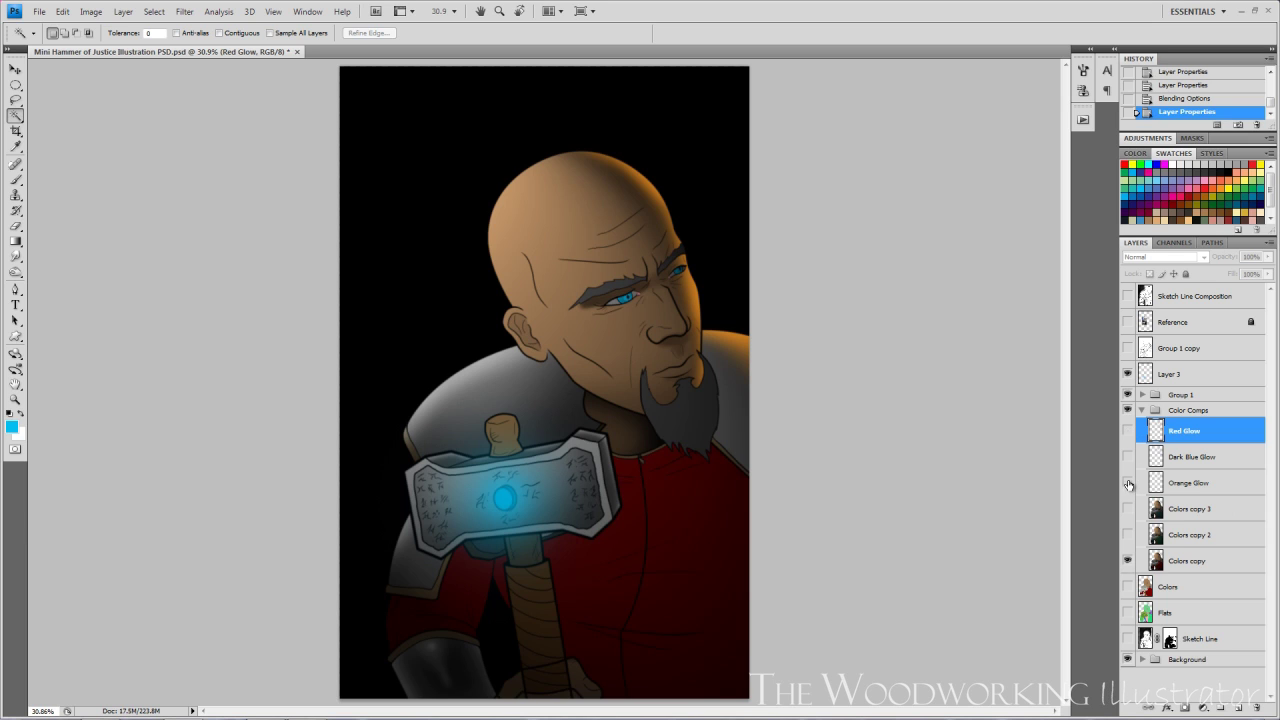
click(1128, 431)
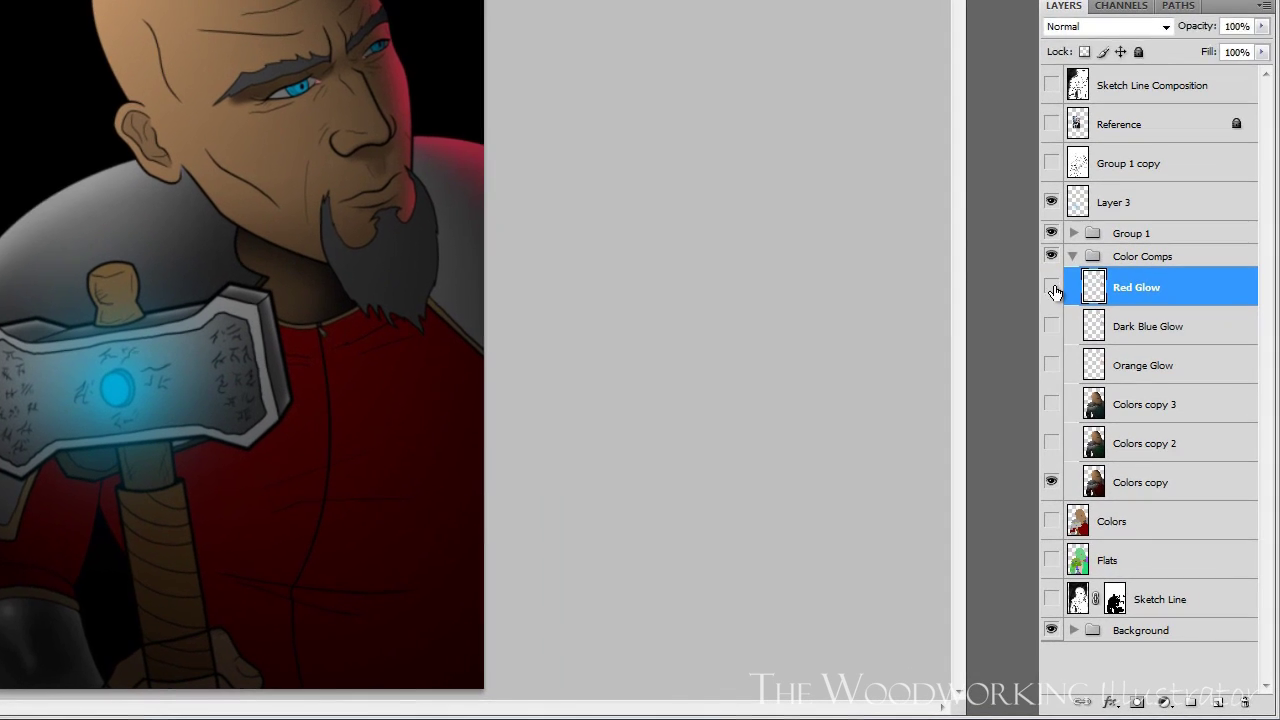
click(1128, 431)
click(1051, 326)
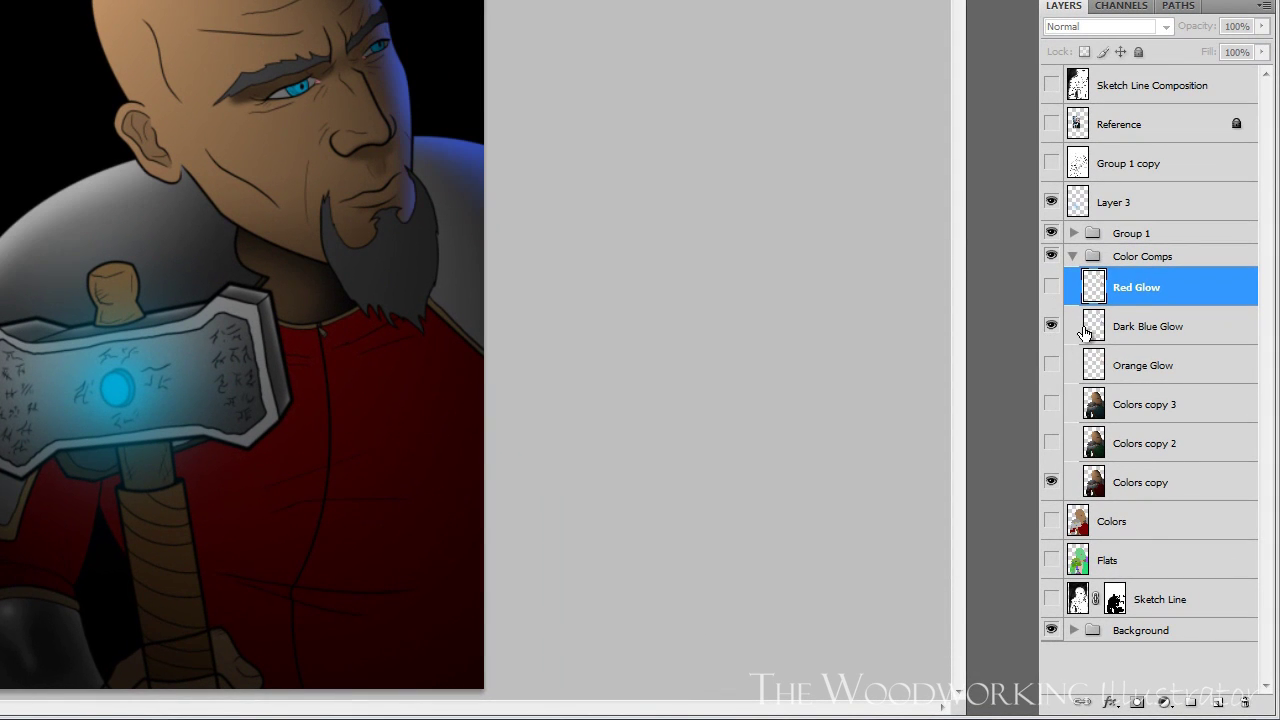
click(1051, 326)
click(1051, 365)
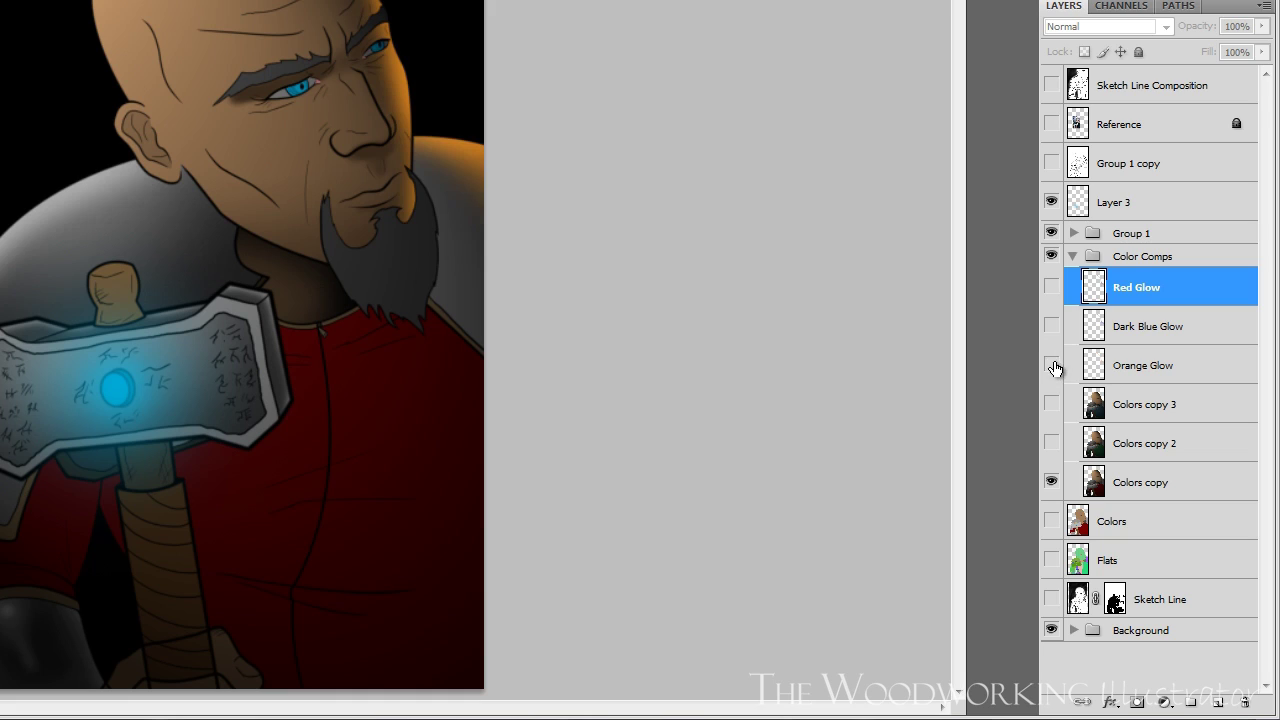
click(1051, 365)
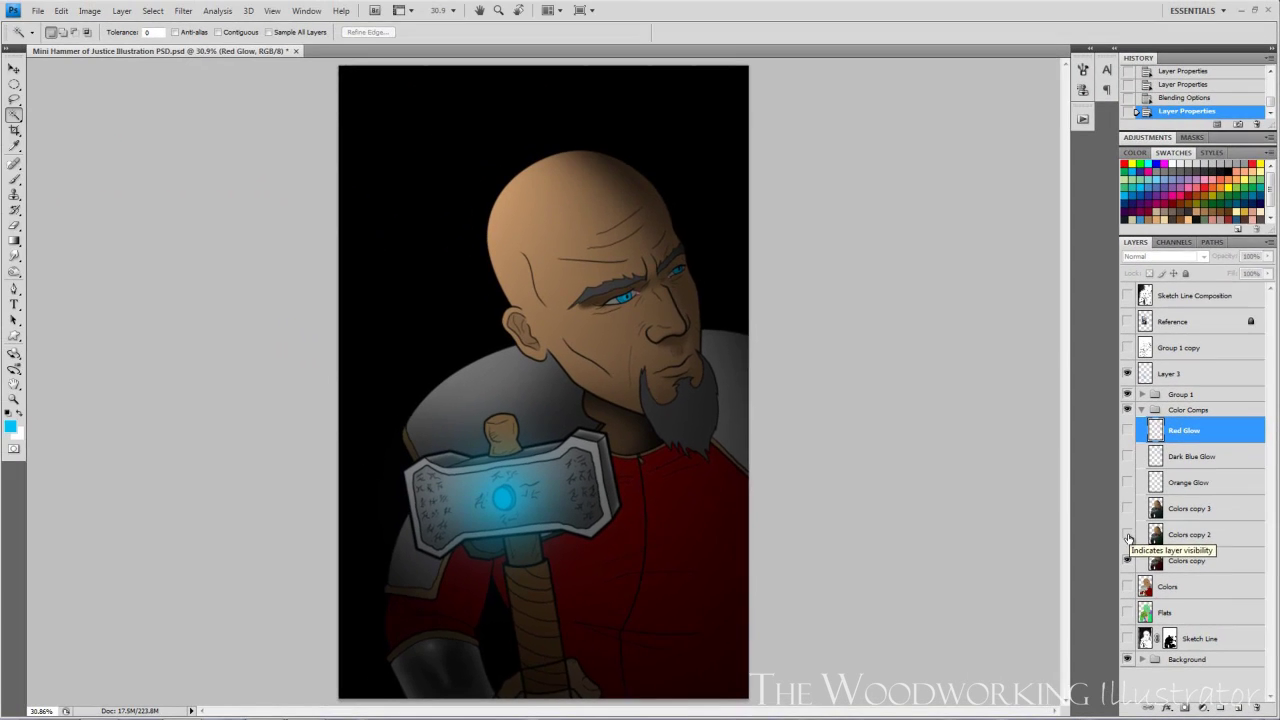
- Compare the alternative outfit colours by showing and hiding Colors copy 2 and Colors copy 3 in turn
click(1052, 445)
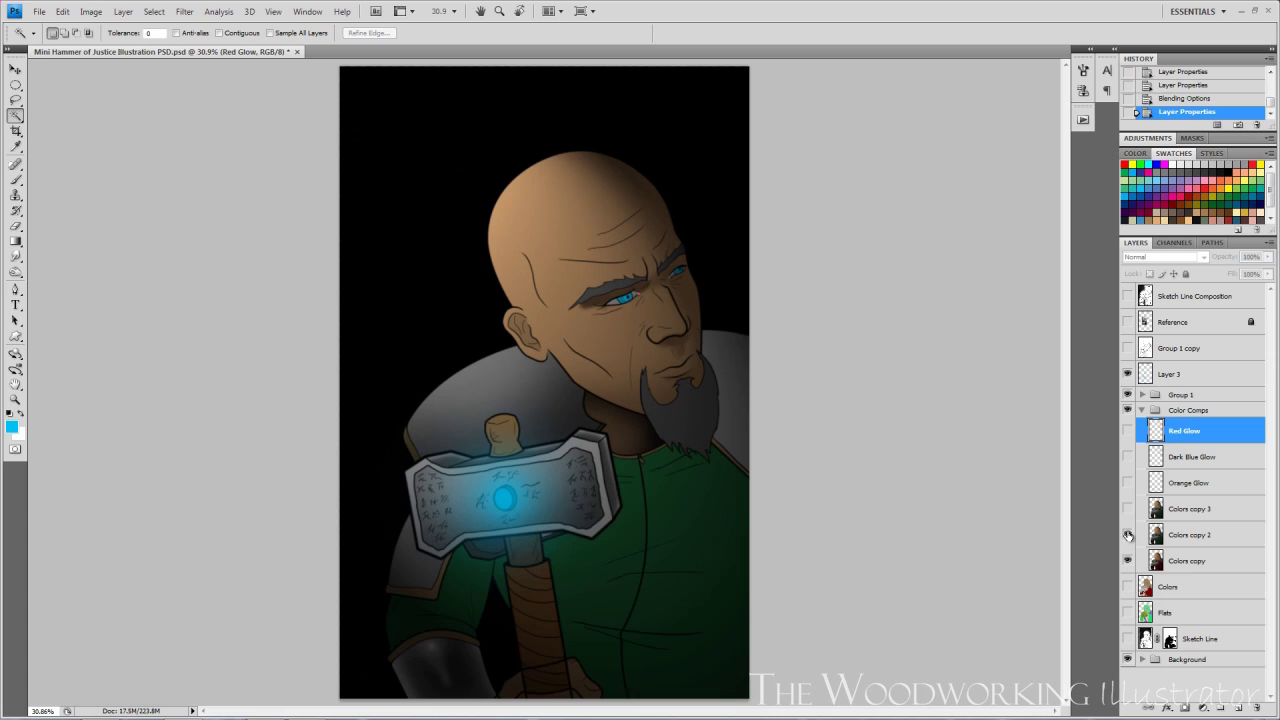
click(1128, 535)
click(1128, 509)
click(1128, 509)
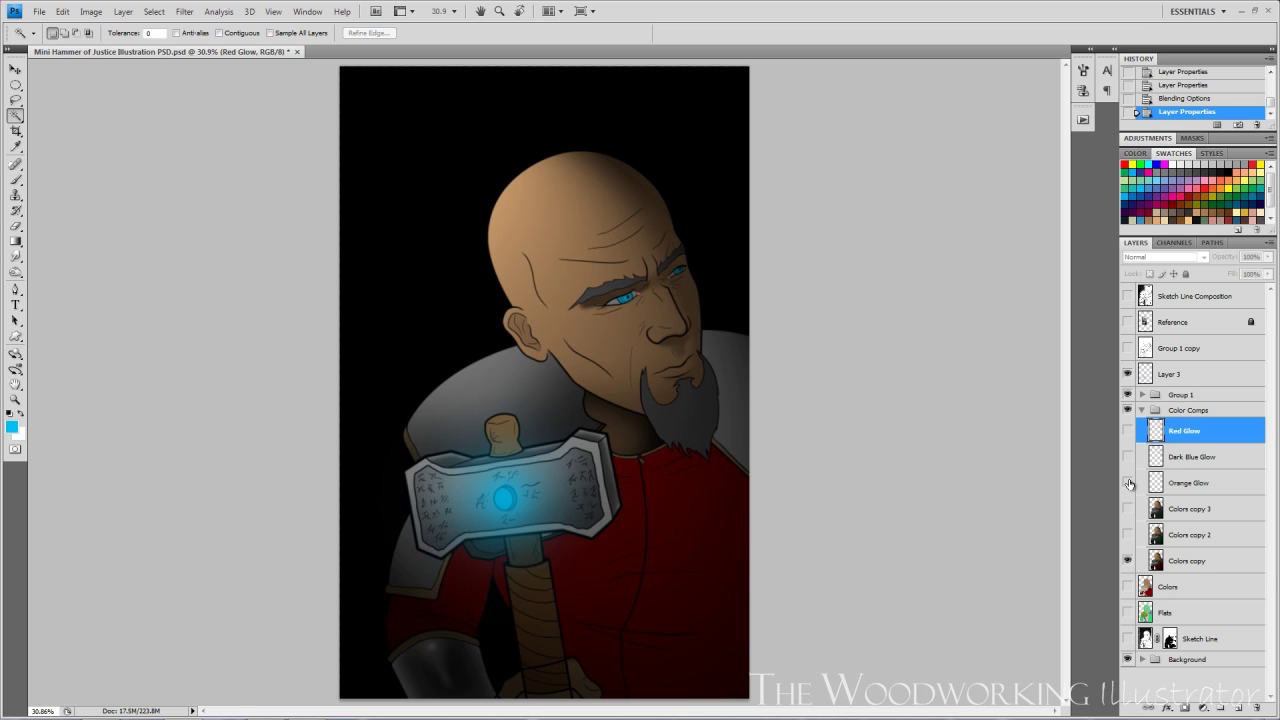
- Compare the Orange Glow and Dark Blue Glow rim lights by toggling their layers, leaving only Orange Glow shown
click(1128, 483)
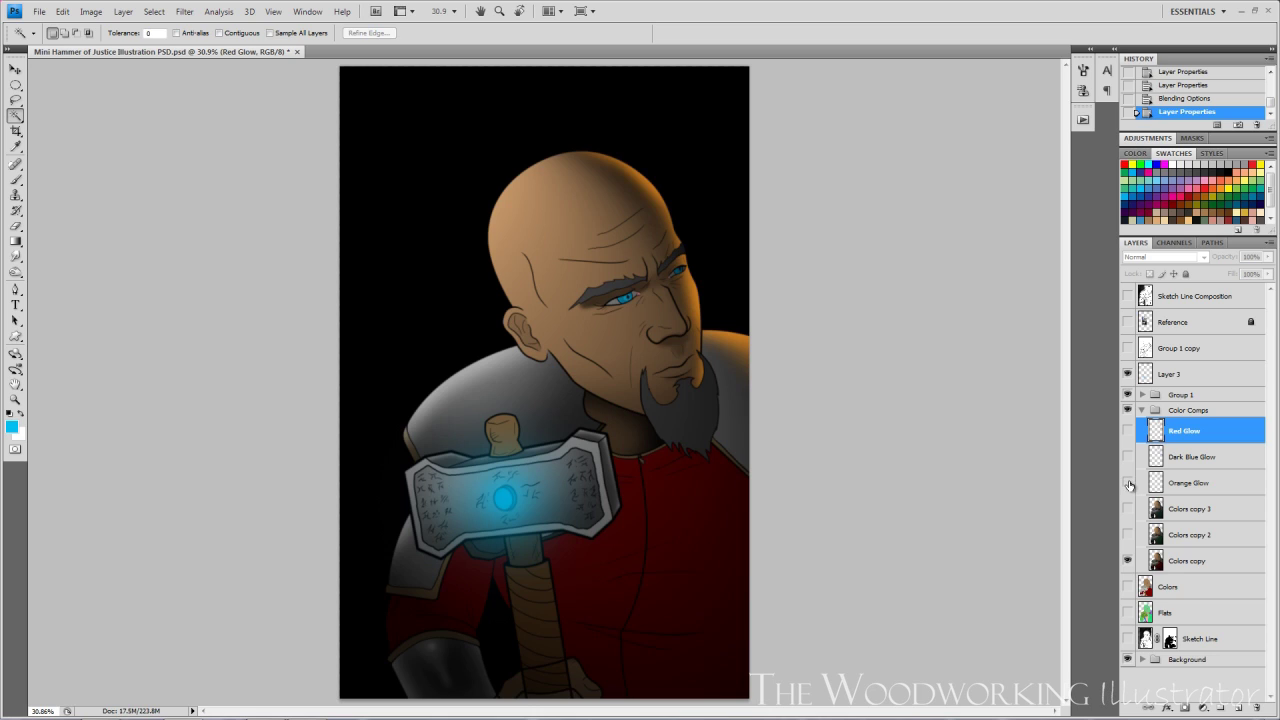
click(1128, 484)
click(1128, 457)
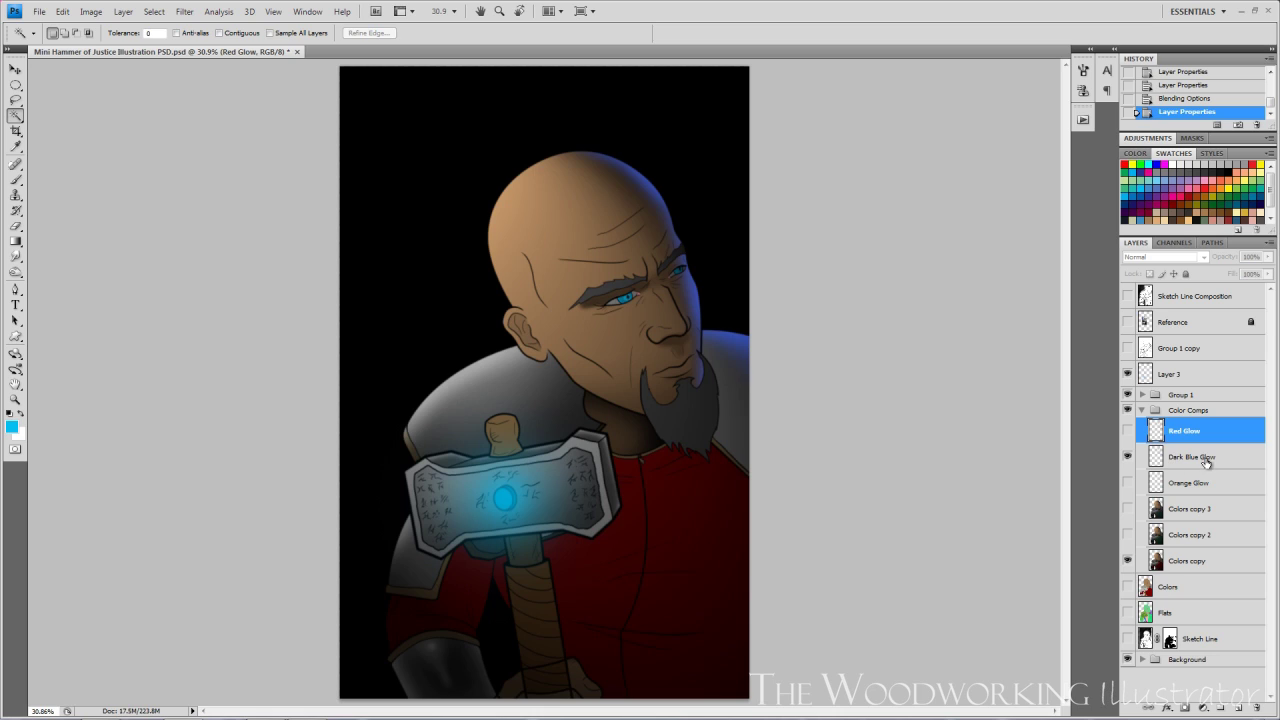
click(1127, 456)
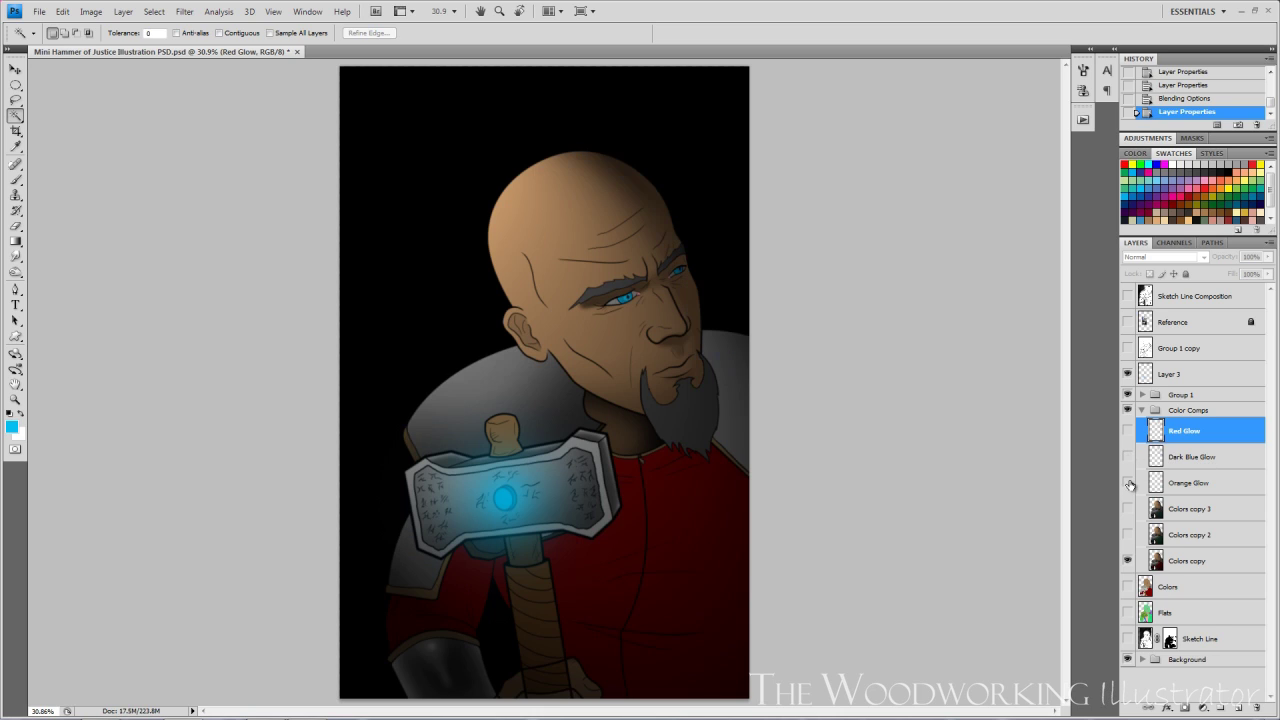
click(1128, 483)
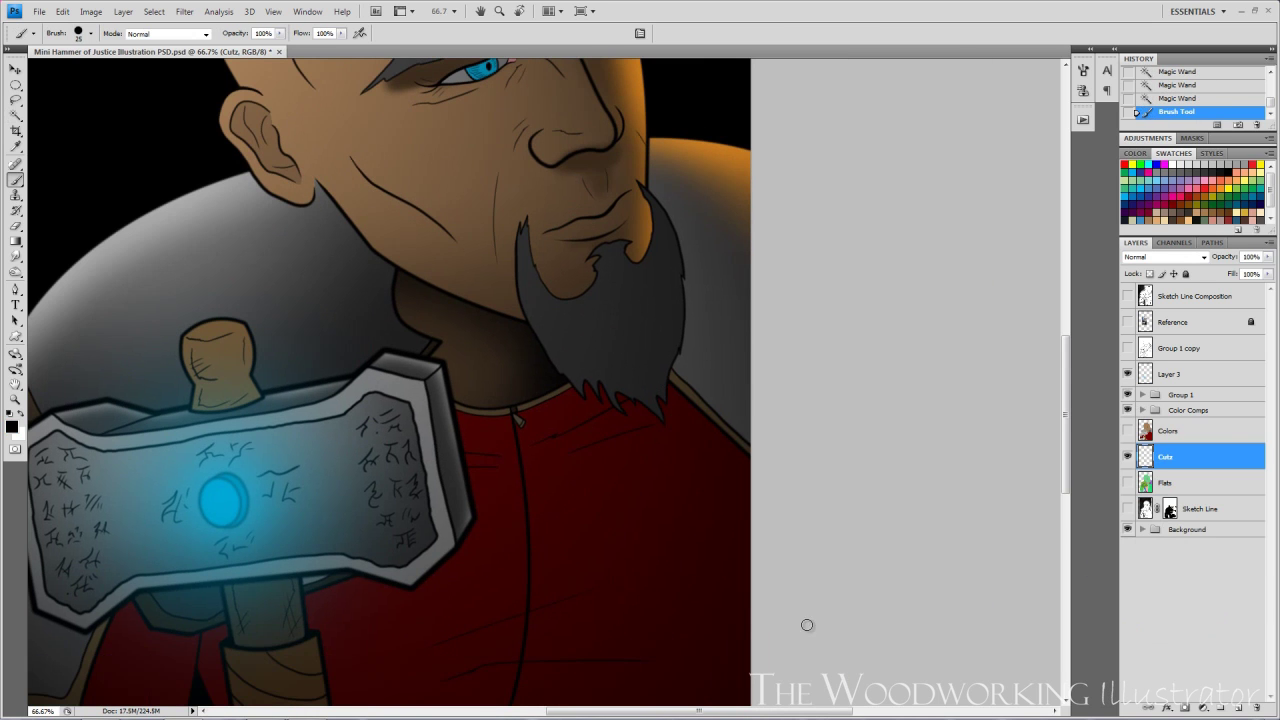
- Move the Cutz layer above the Color Comps group and set its opacity to 35%
drag(1190, 457, 1190, 403)
click(1267, 257)
drag(1268, 271, 1226, 270)
text(40)
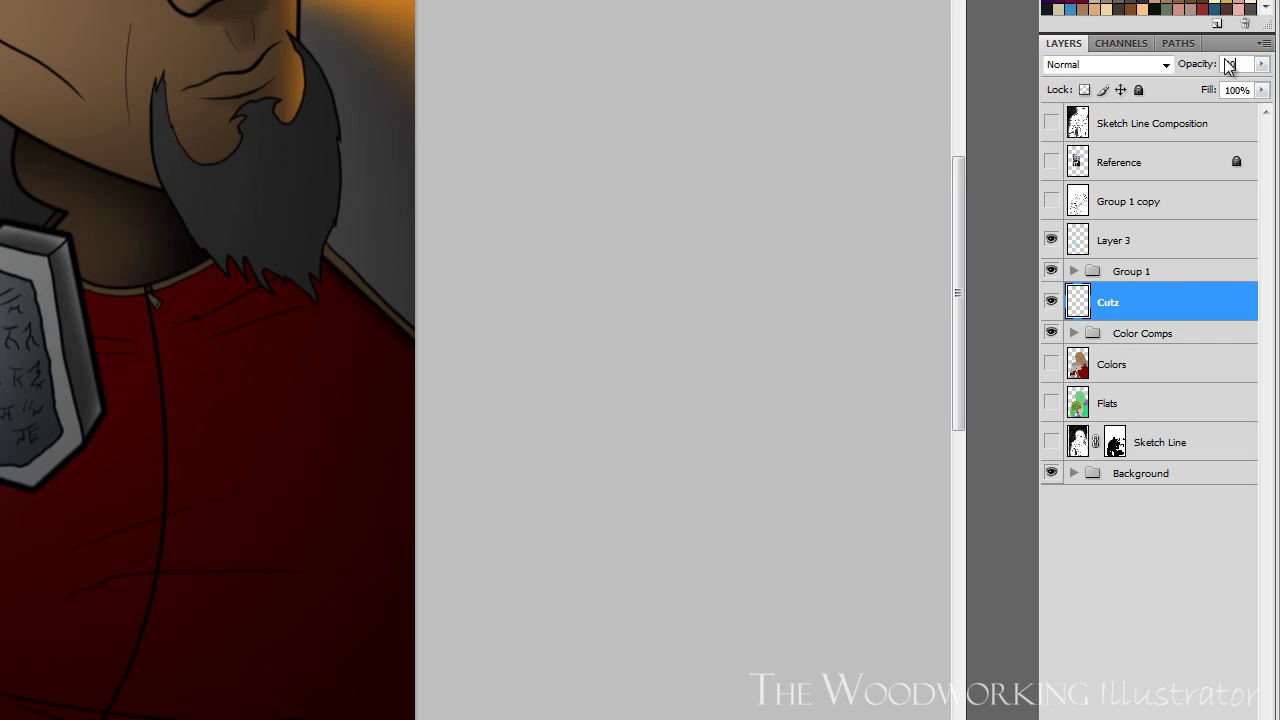
key(Return)
- Brush black cast shadows on Cutz beneath the beard and around the jacket's collar
key(ctrl+plus)
key(ctrl+plus)
mouse_move(470, 258)
mouse_down()
mouse_move(309, 289)
mouse_move(320, 298)
mouse_up()
drag(320, 298, 581, 286)
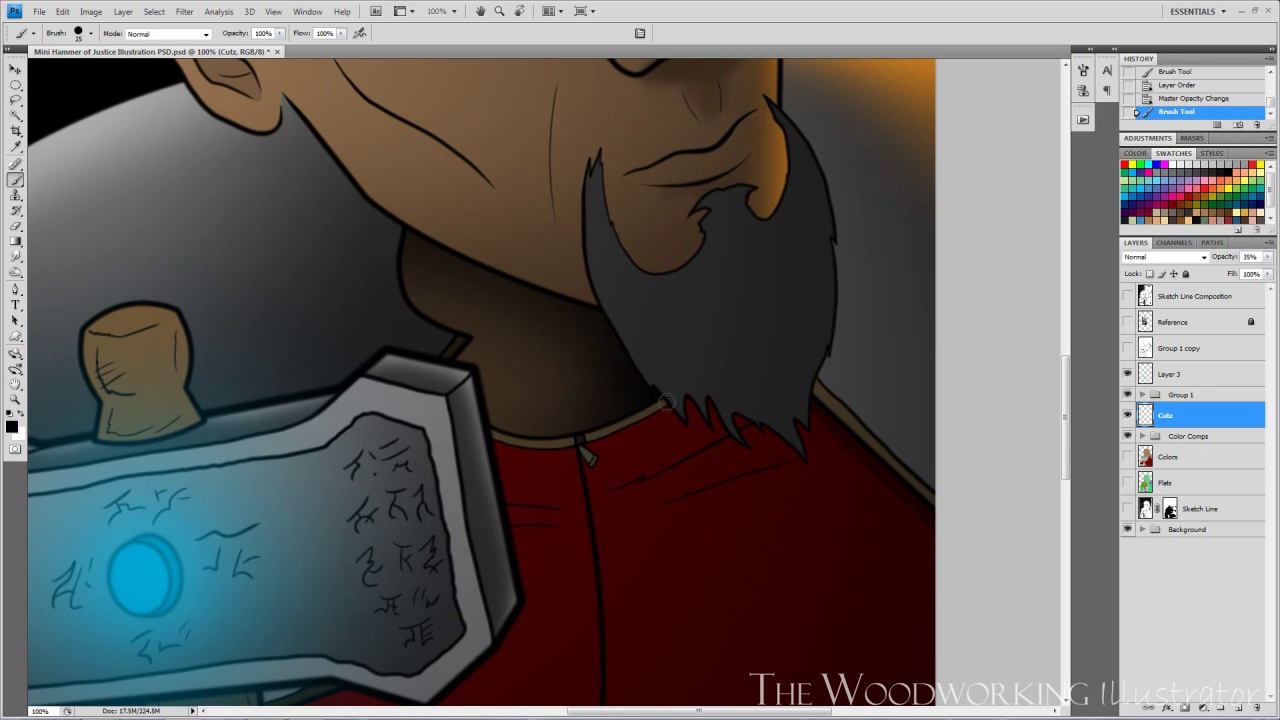
drag(667, 402, 552, 451)
drag(552, 451, 598, 424)
drag(728, 423, 777, 390)
drag(600, 427, 545, 418)
- Brush the hammer head's cast shadow onto the red sleeve and jacket on Cutz, varying the brush size
key(ctrl+minus)
drag(609, 574, 847, 353)
key(ctrl+plus)
key(bracketright)
key(bracketright)
key(bracketright)
key(bracketright)
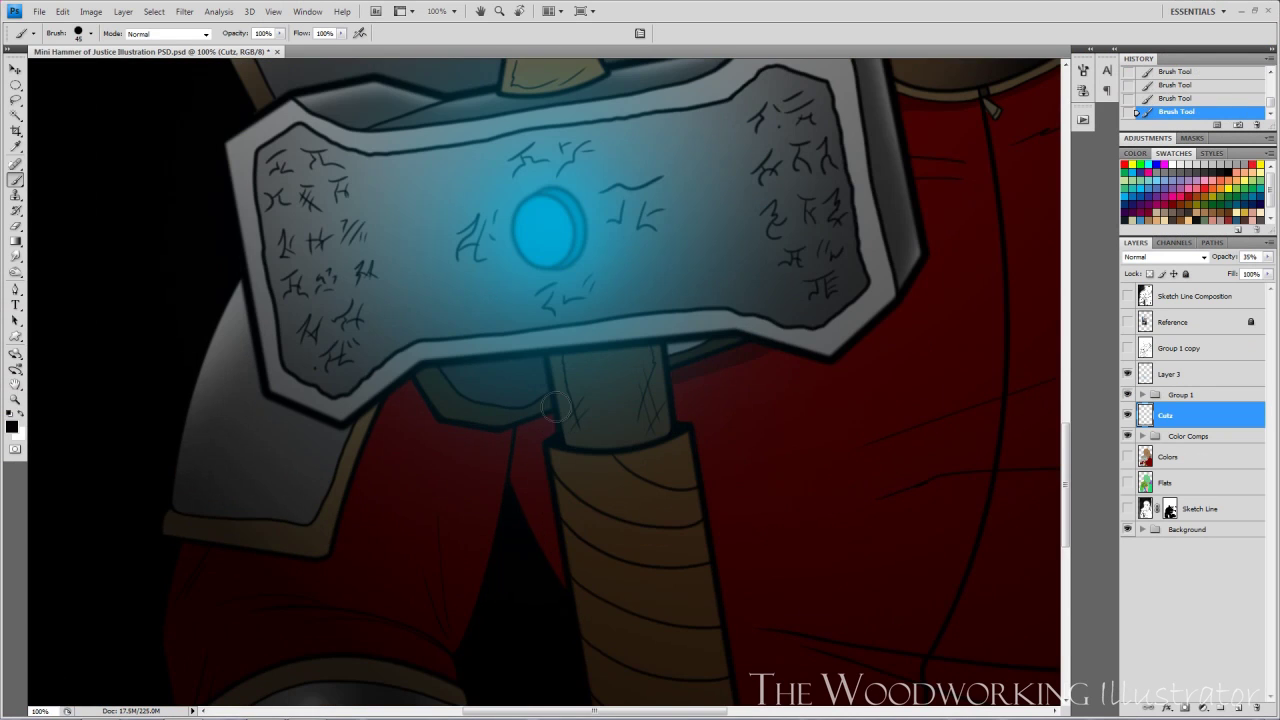
drag(400, 394, 525, 382)
key(bracketleft)
key(bracketleft)
key(bracketleft)
key(bracketleft)
drag(603, 404, 707, 392)
key(bracketleft)
key(bracketleft)
- Erase the excess shadow on Cutz near the gap between the sleeve and the hammer handle
key(ctrl+minus)
key(ctrl+minus)
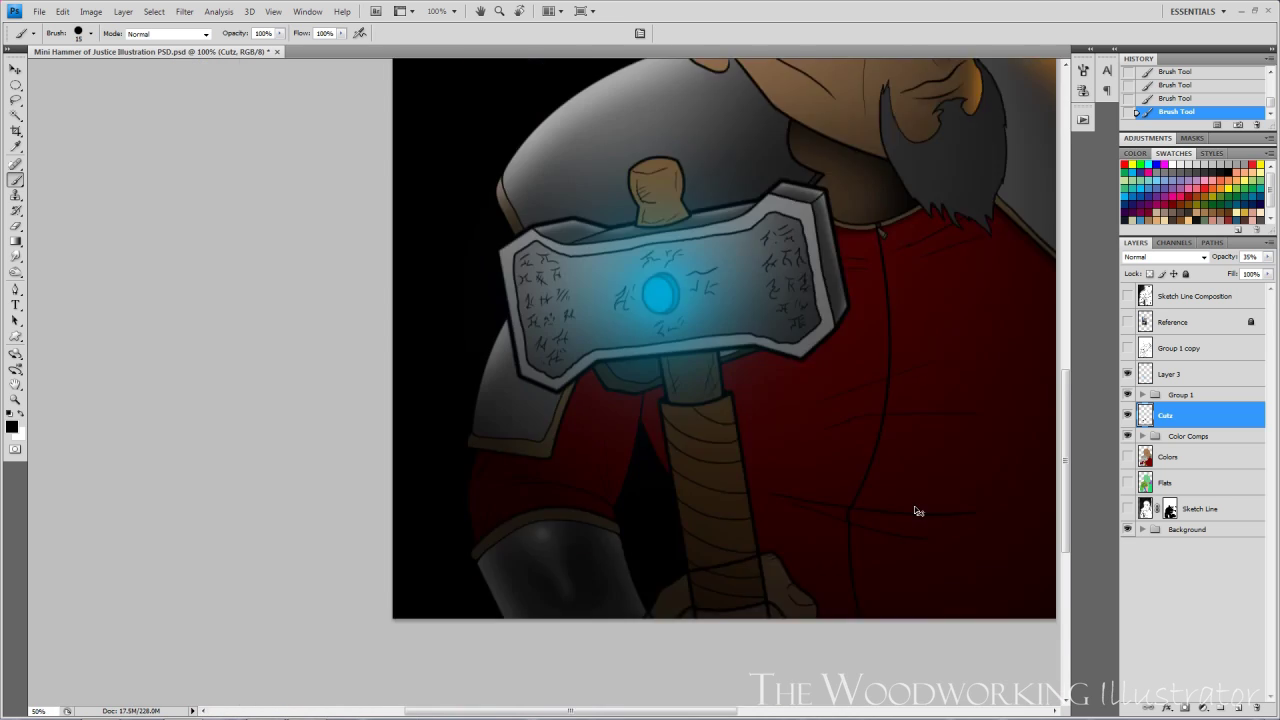
key(ctrl+plus)
key(ctrl+plus)
key(e)
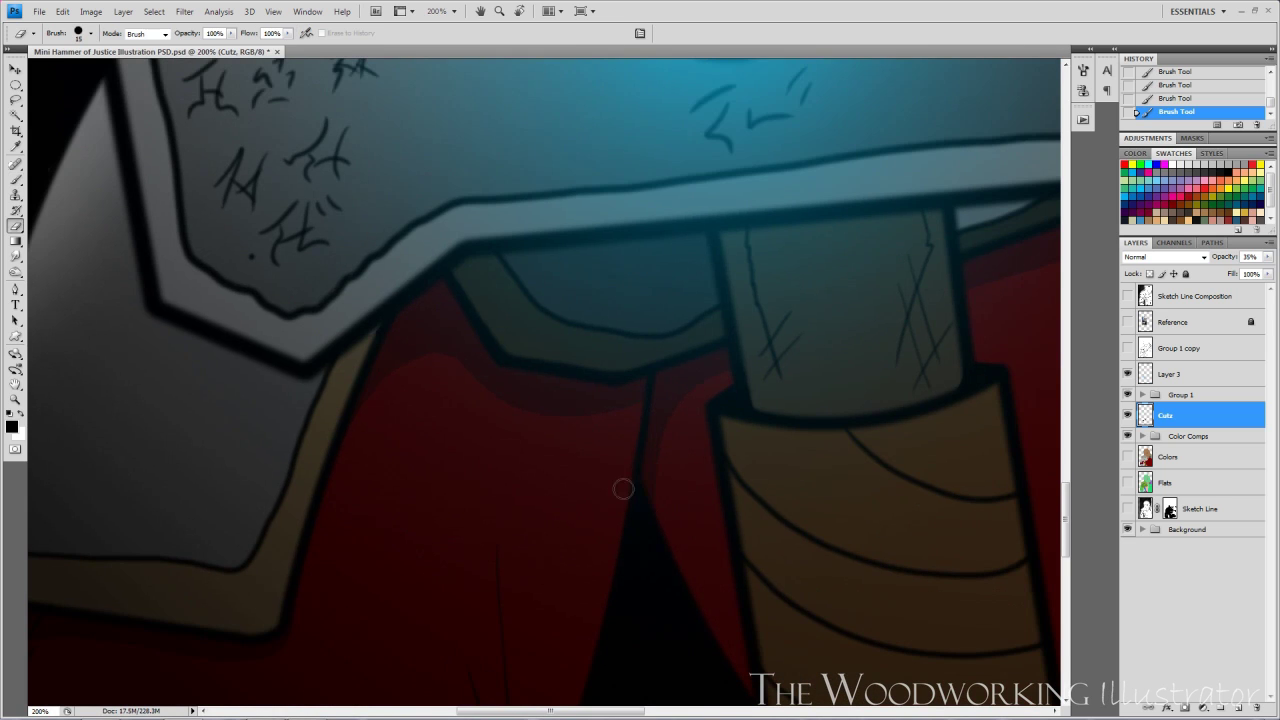
drag(623, 489, 612, 551)
key(ctrl+minus)
key(ctrl+minus)
key(ctrl+minus)
key(ctrl+minus)
- Select the shoulder armour and adjoining areas from Flats, and brush the head's cast shadow below the ear on Cutz
click(1167, 483)
key(w)
mouse_move(789, 330)
mouse_down()
mouse_move(740, 500)
mouse_move(689, 531)
mouse_up()
click(655, 420)
shift+click(500, 546)
shift+click(482, 388)
click(1166, 416)
key(b)
key(ctrl+h)
key(ctrl+plus)
key(ctrl+plus)
mouse_move(450, 322)
mouse_down()
mouse_move(774, 554)
mouse_move(537, 371)
mouse_up()
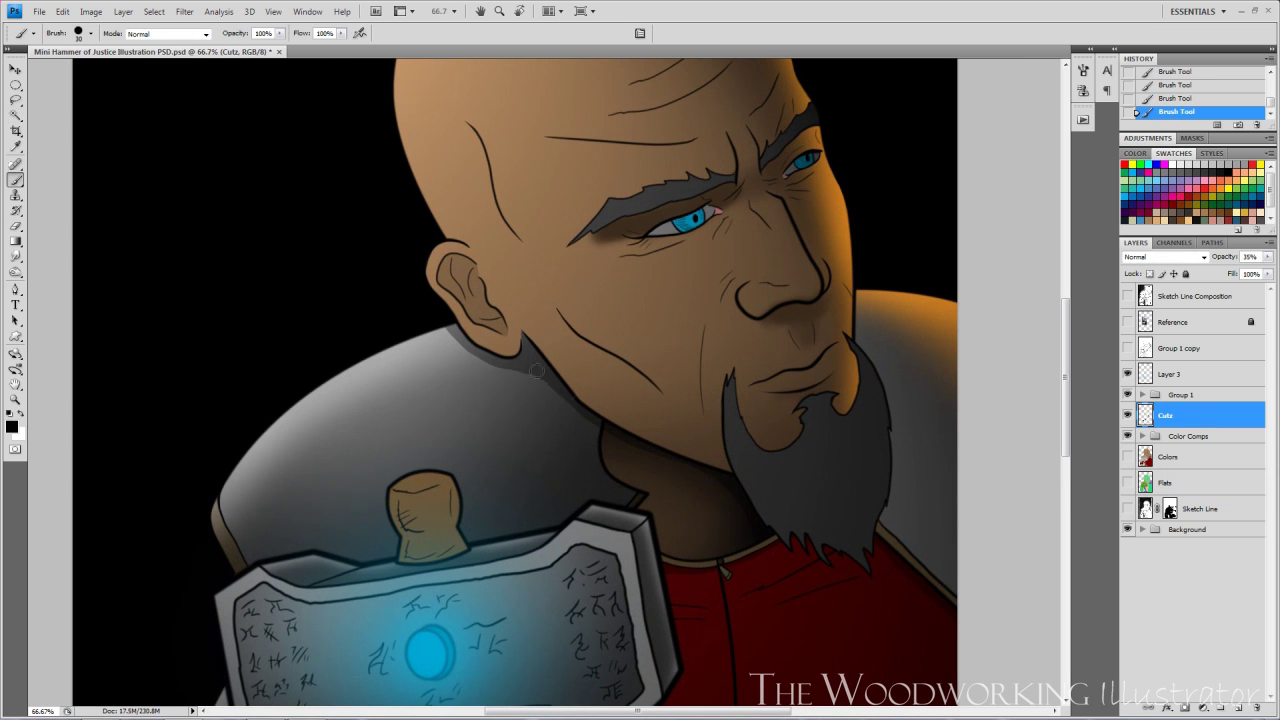
- Try a broader shadow stroke below the head with a much larger brush, and undo it
key(ctrl+minus)
key(ctrl+minus)
key(ctrl+plus)
key(ctrl+plus)
key(bracketright)
key(bracketright)
key(bracketright)
key(bracketright)
key(bracketright)
key(bracketright)
key(bracketright)
key(bracketright)
drag(411, 332, 600, 390)
key(ctrl+minus)
key(ctrl+z)
key(ctrl+plus)
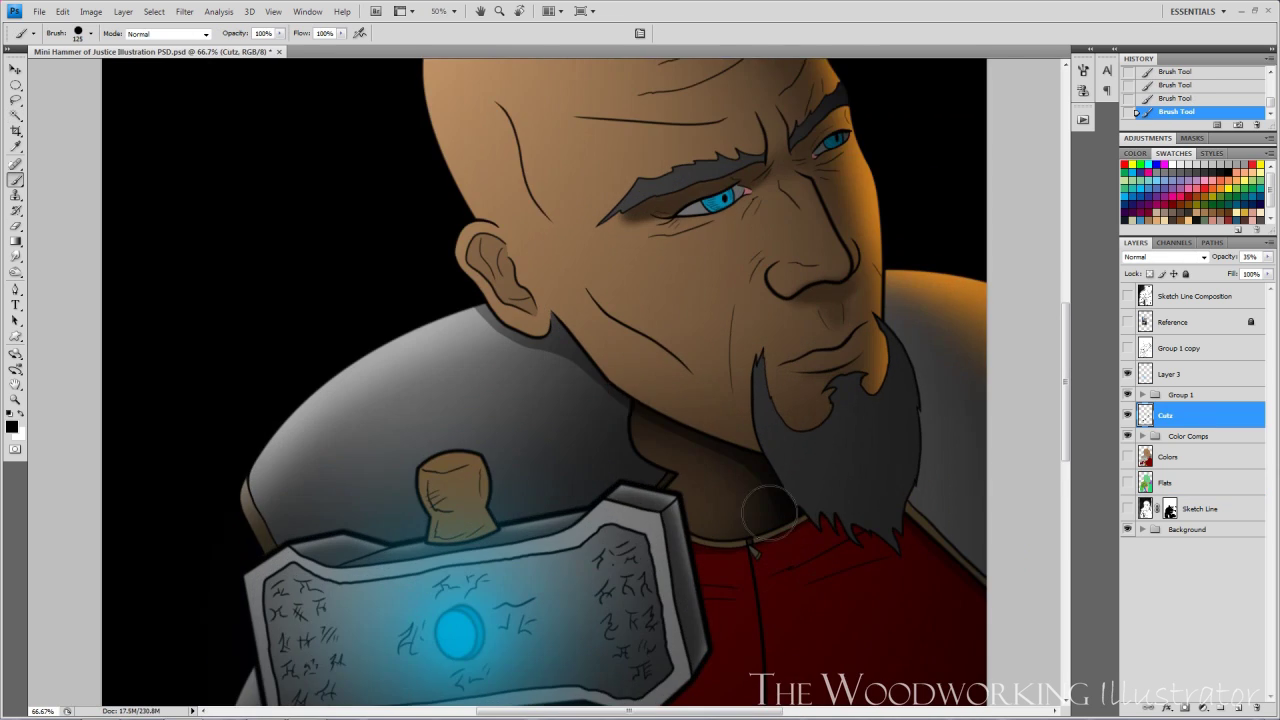
- Reduce the brush size and refine the jaw's cast shadow along the neck and shoulder armour on Cutz
key(ctrl+plus)
key(bracketleft)
key(bracketleft)
key(bracketleft)
key(bracketleft)
key(bracketleft)
key(bracketleft)
key(bracketleft)
key(bracketleft)
key(bracketleft)
key(bracketleft)
key(bracketleft)
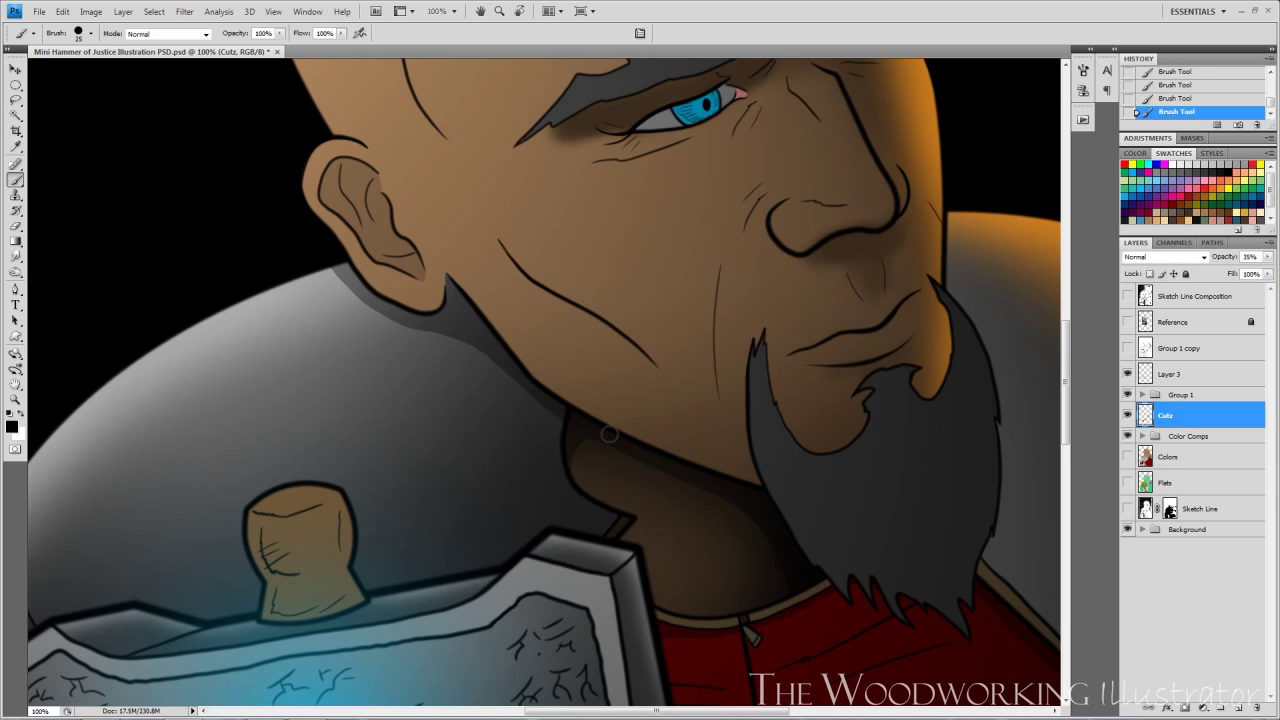
key(bracketleft)
key(ctrl+plus)
drag(640, 600, 513, 279)
- Erase the stray shadow edges around the neck and shoulder on Cutz
key(e)
drag(490, 235, 575, 320)
key(ctrl+minus)
key(ctrl+minus)
key(ctrl+minus)
key(ctrl+minus)
drag(700, 464, 742, 499)
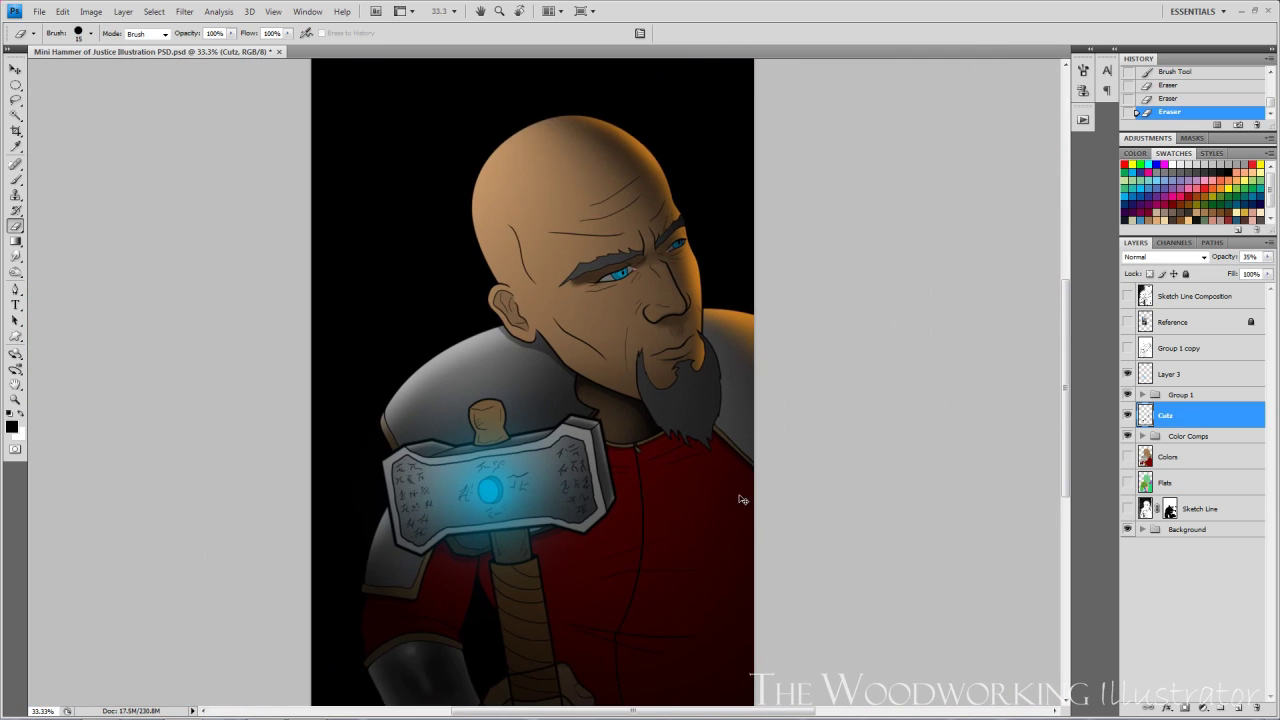
key(ctrl+plus)
key(ctrl+0)
- Select the red jacket areas from Flats and lower their saturation on Colors copy with Hue/Saturation
click(1186, 483)
key(w)
click(690, 557)
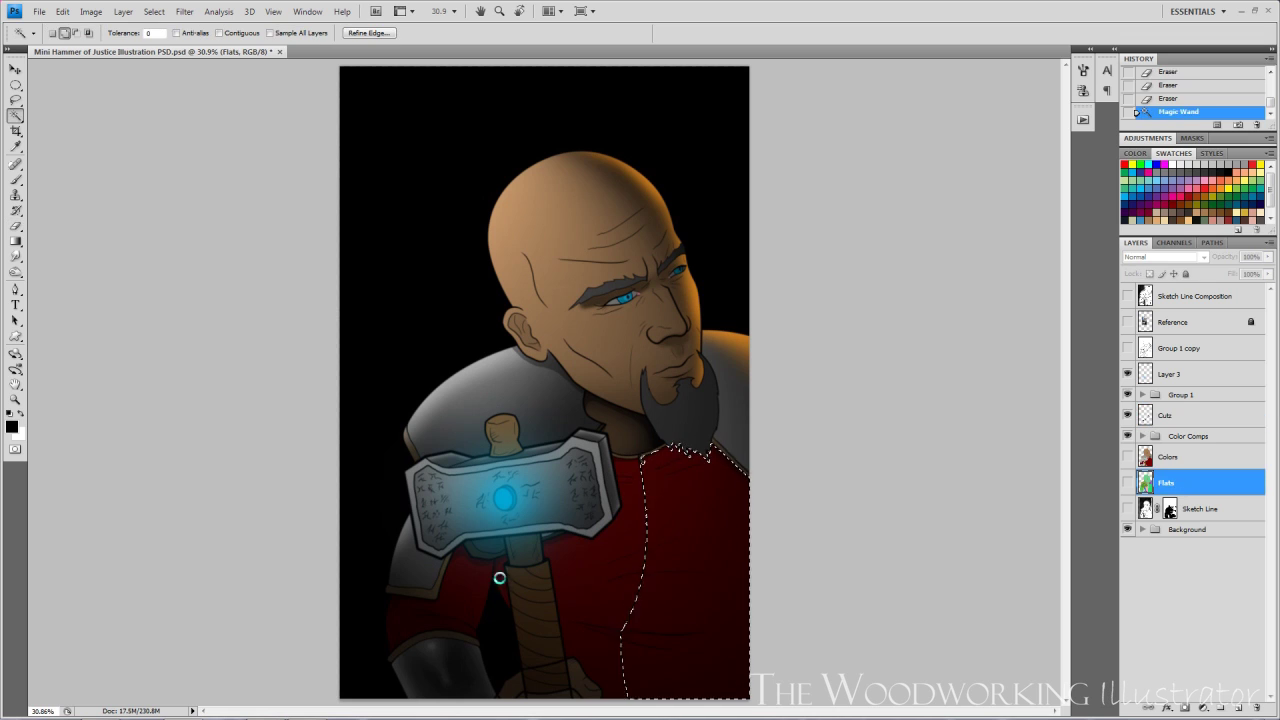
shift+click(500, 578)
click(1142, 436)
click(1188, 587)
key(ctrl+h)
key(ctrl+u)
drag(866, 318, 838, 319)
key(Return)
key(ctrl+plus)
key(ctrl+plus)
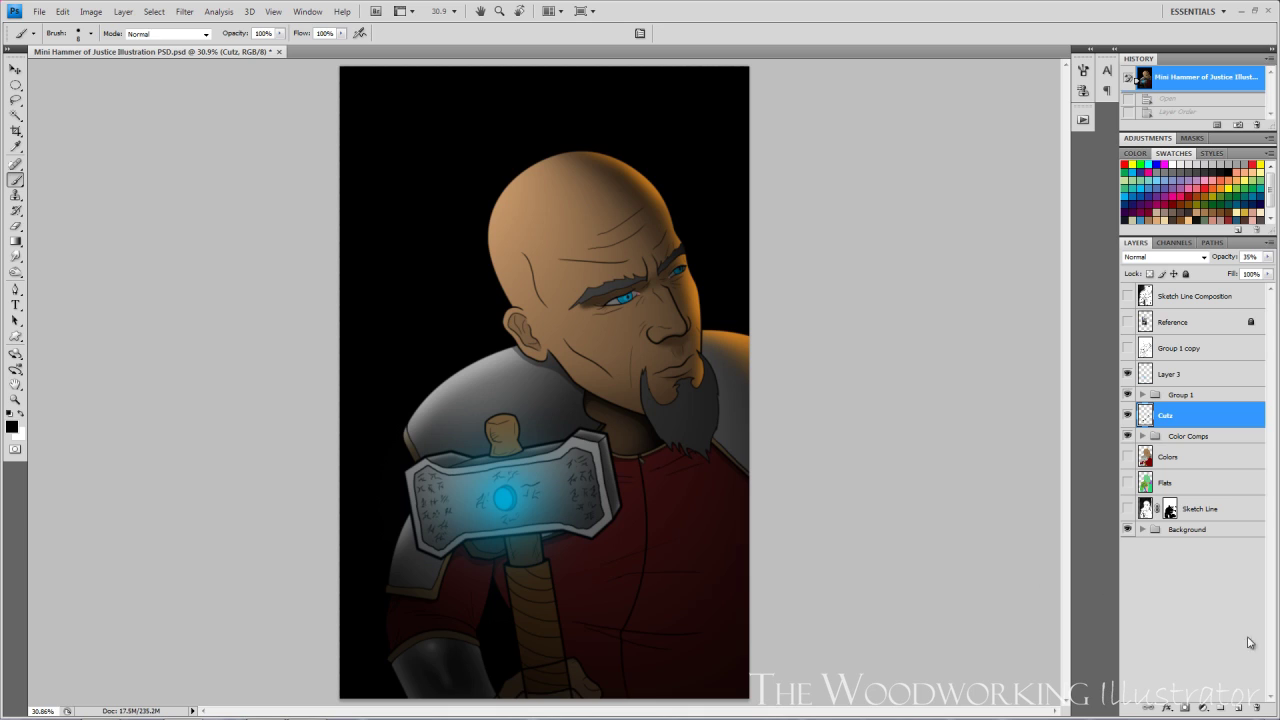
- Add a new layer named Hair above Cutz and choose the Smooth Hard Round brush preset
click(1238, 708)
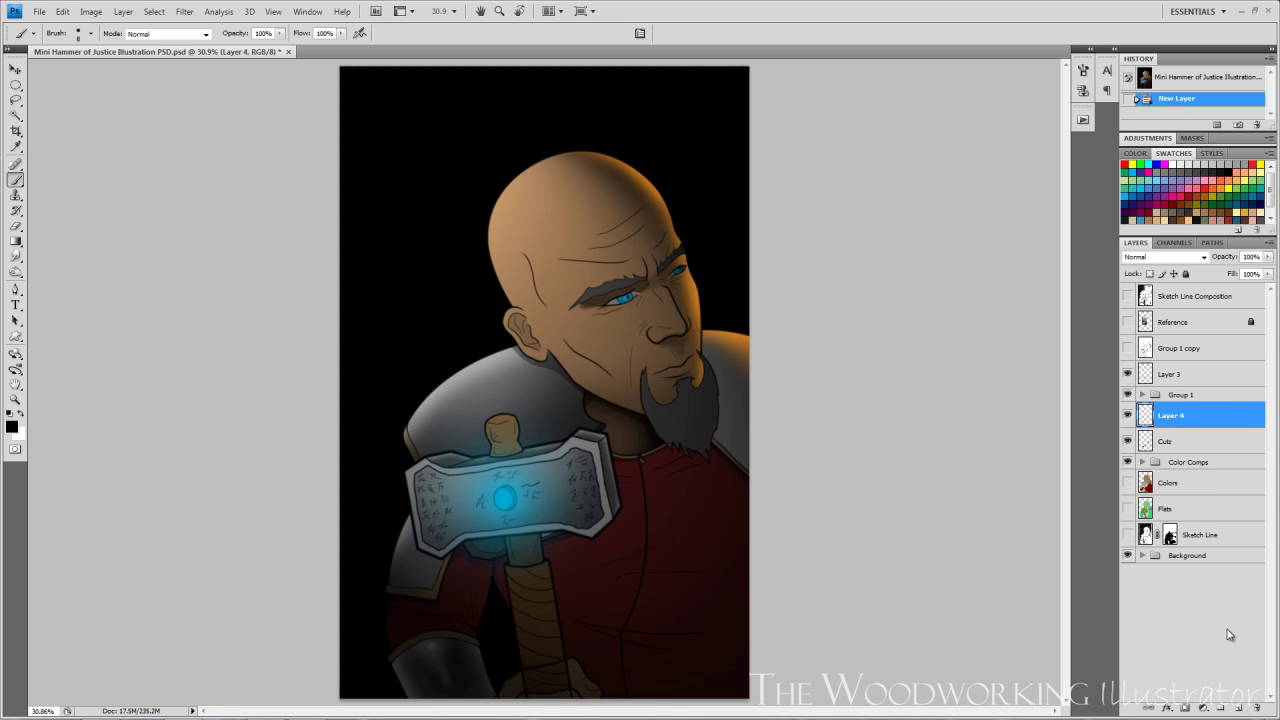
double_click(1176, 419)
text(Hair)
key(Return)
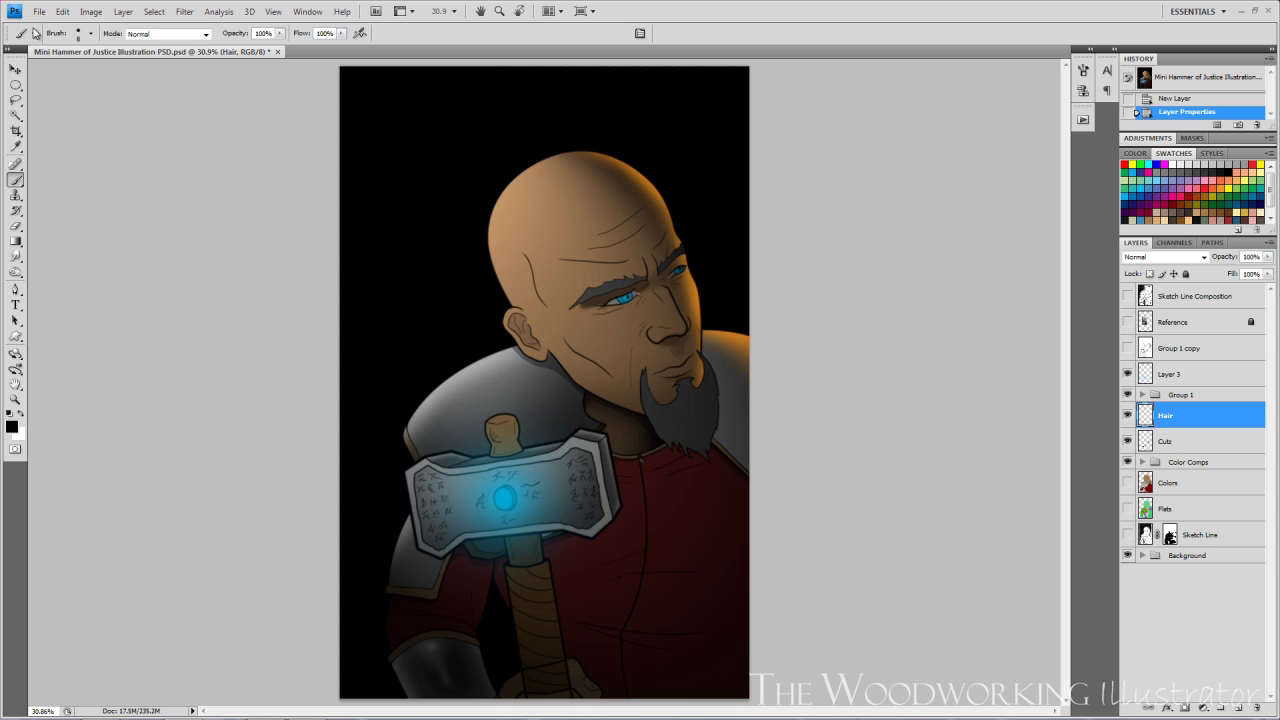
click(34, 33)
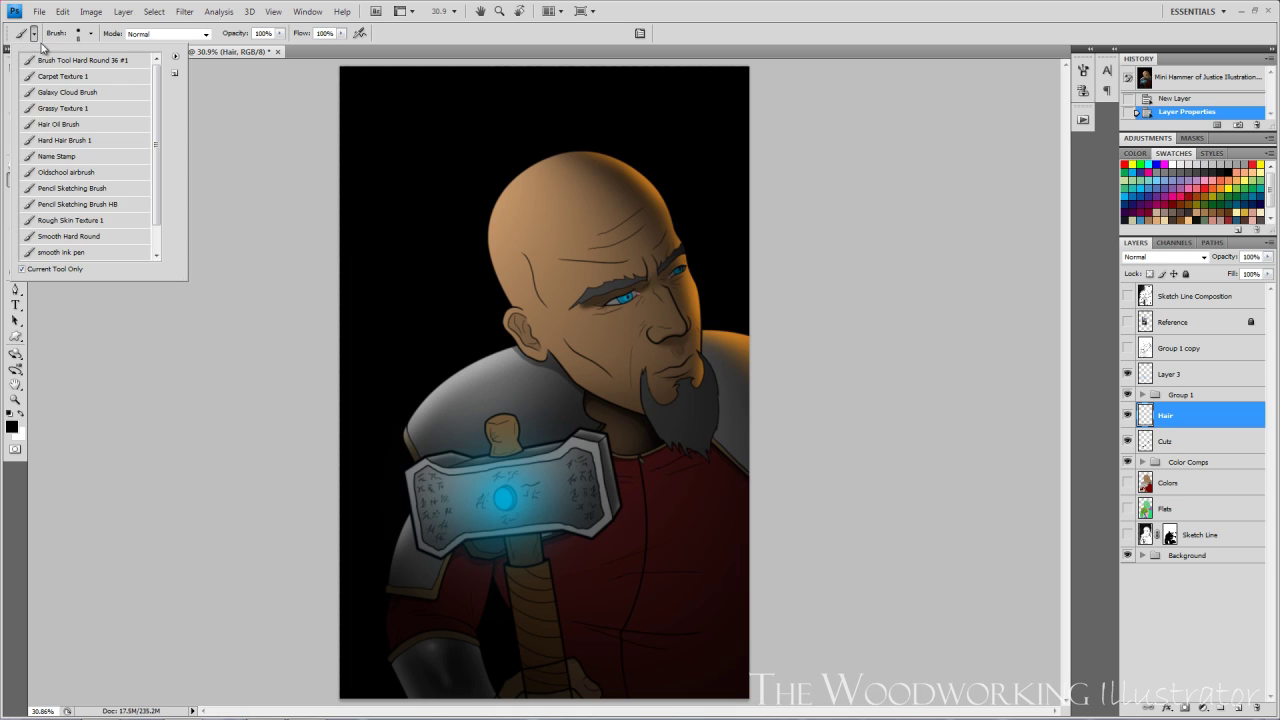
click(111, 238)
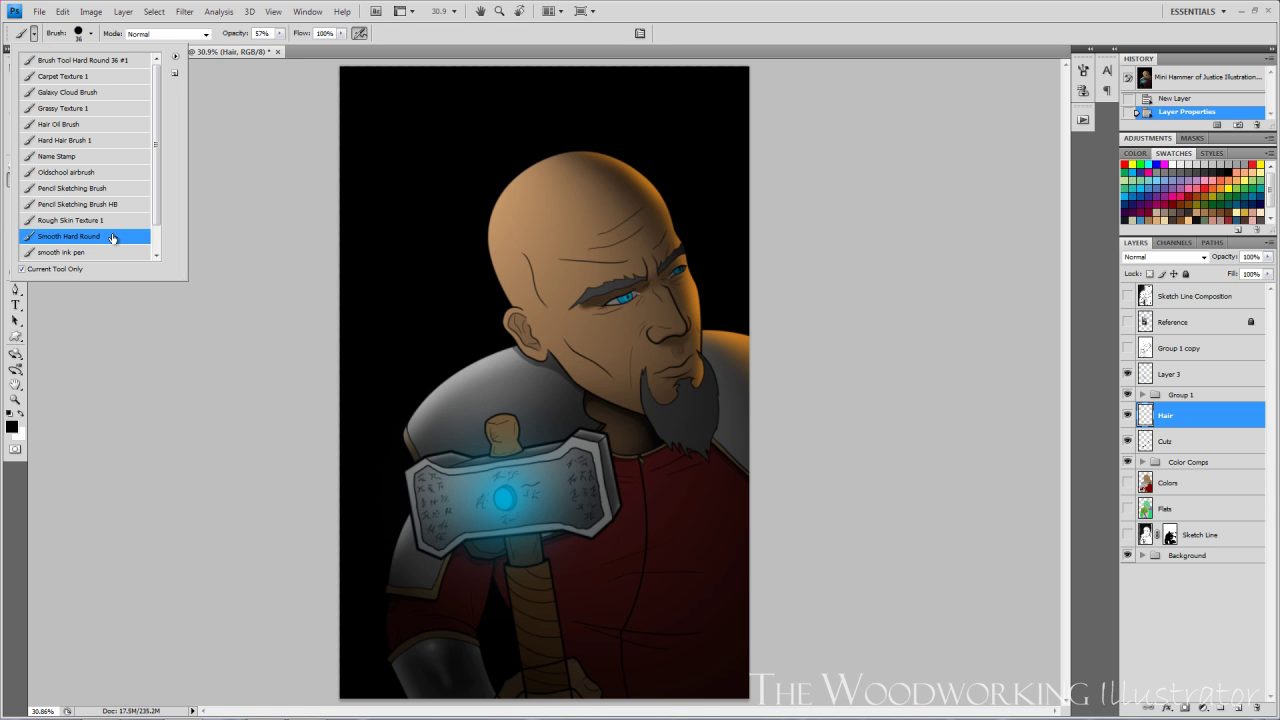
- Brush fine black hair strands over the whole beard on the Hair layer
scroll(852, 482, up, 4)
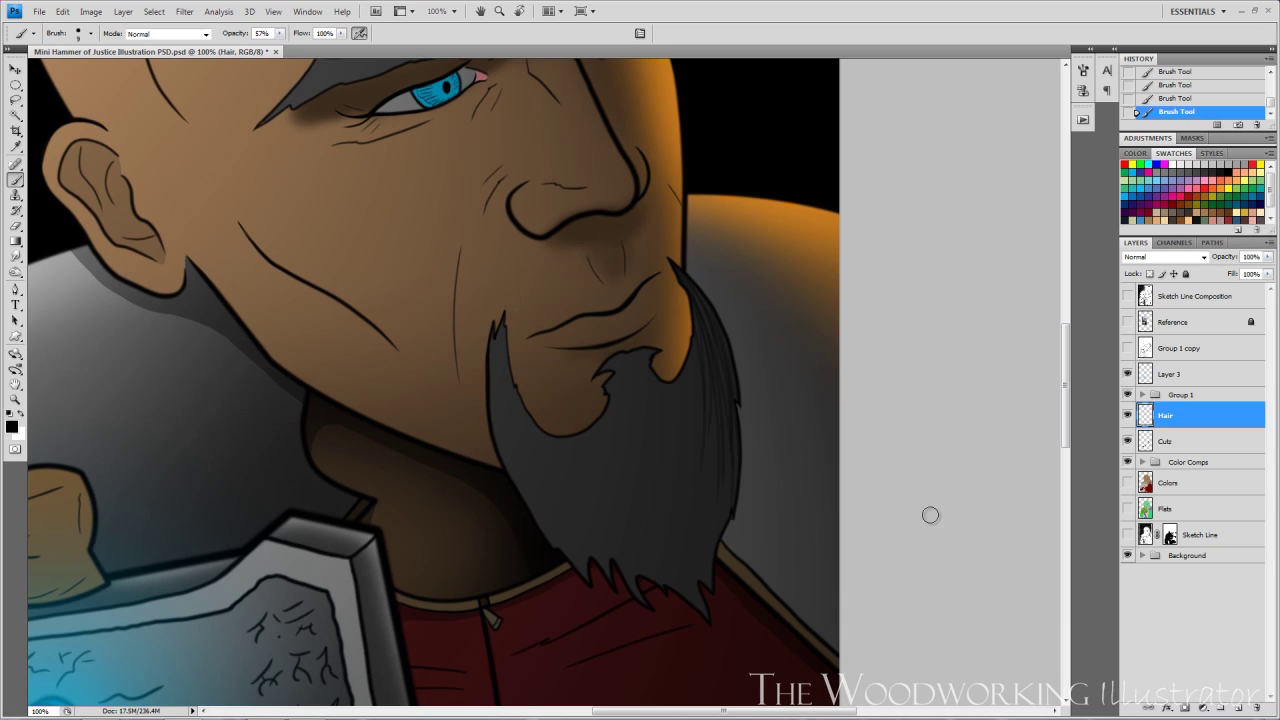
drag(496, 364, 520, 482)
drag(508, 422, 540, 514)
drag(548, 528, 585, 575)
drag(905, 591, 794, 557)
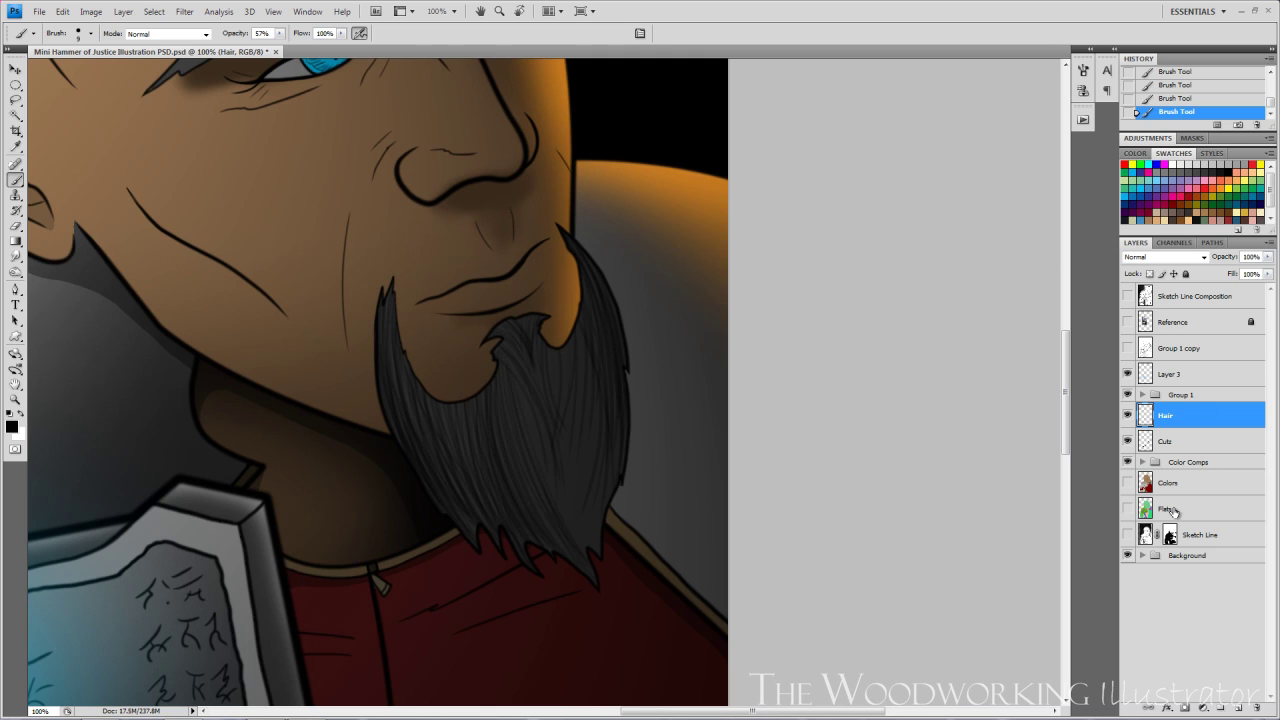
key(w)
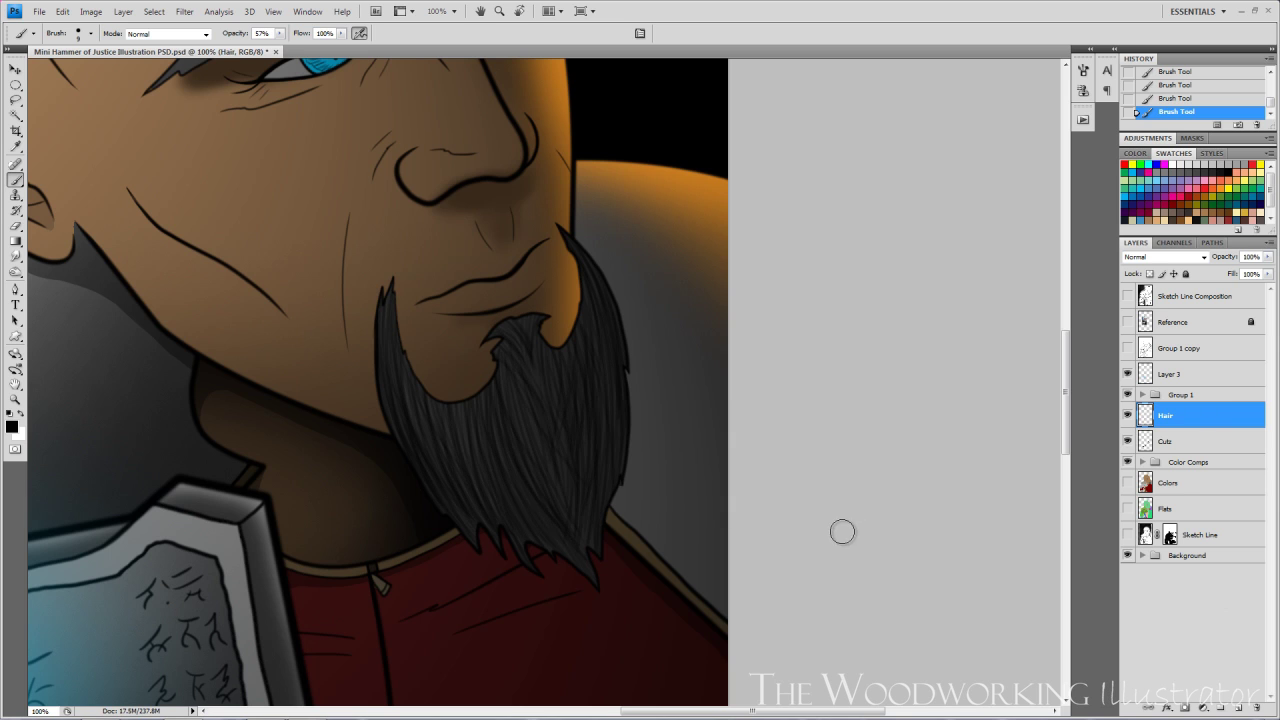
key(ctrl+minus)
key(ctrl+minus)
key(ctrl+minus)
key(ctrl+plus)
key(ctrl+plus)
key(ctrl+plus)
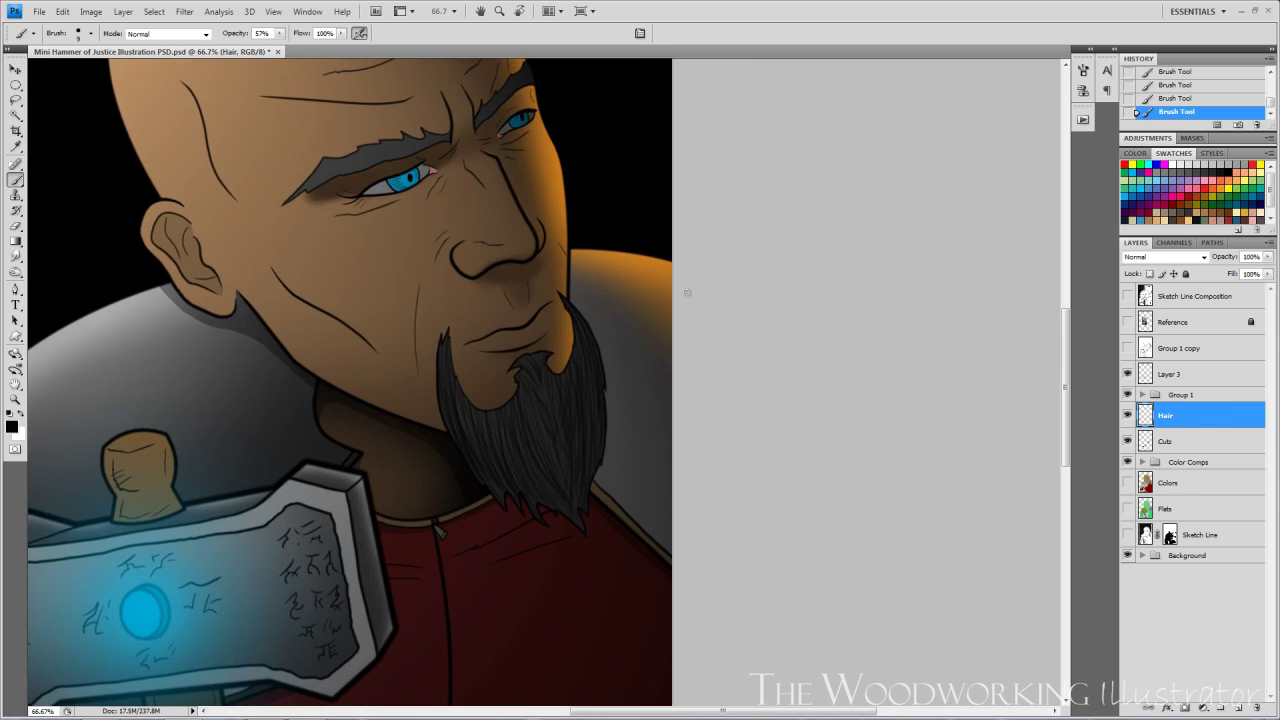
key(bracketright)
key(bracketright)
key(ctrl+minus)
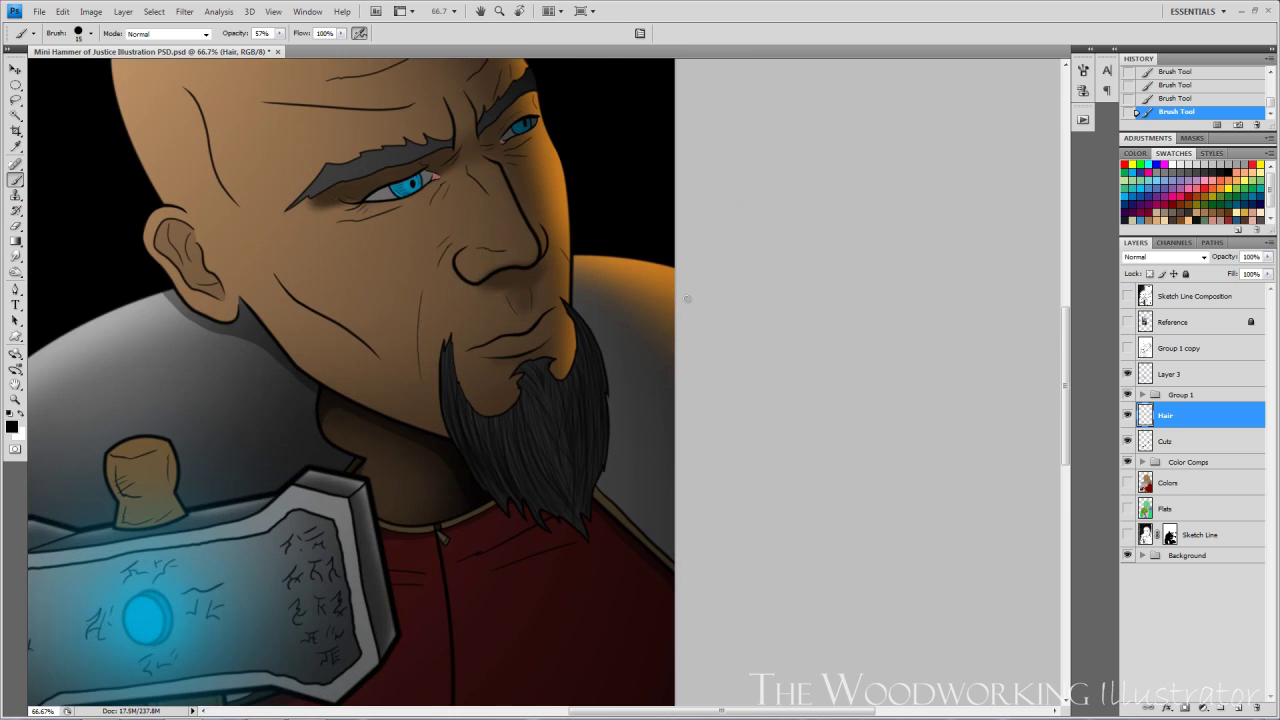
- Select both eyebrows from Flats with the Magic Wand and refine the selection with the Lasso
drag(686, 297, 695, 604)
key(ctrl+plus)
key(ctrl+plus)
click(1168, 509)
key(w)
click(410, 486)
shift+click(250, 568)
key(l)
drag(458, 456, 488, 428)
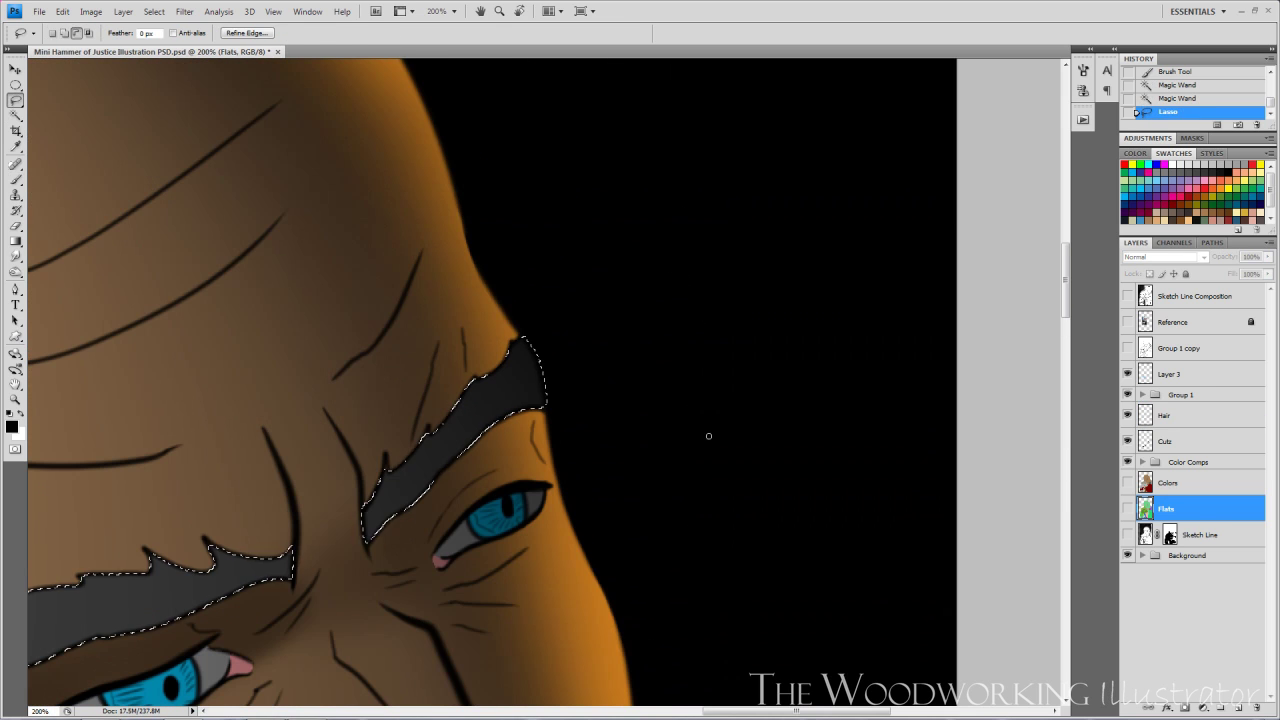
- Hide the selection outline and brush fine black hair strands across the far eyebrow on Hair
click(1166, 415)
key(b)
key(ctrl+h)
drag(505, 378, 472, 427)
drag(461, 406, 440, 462)
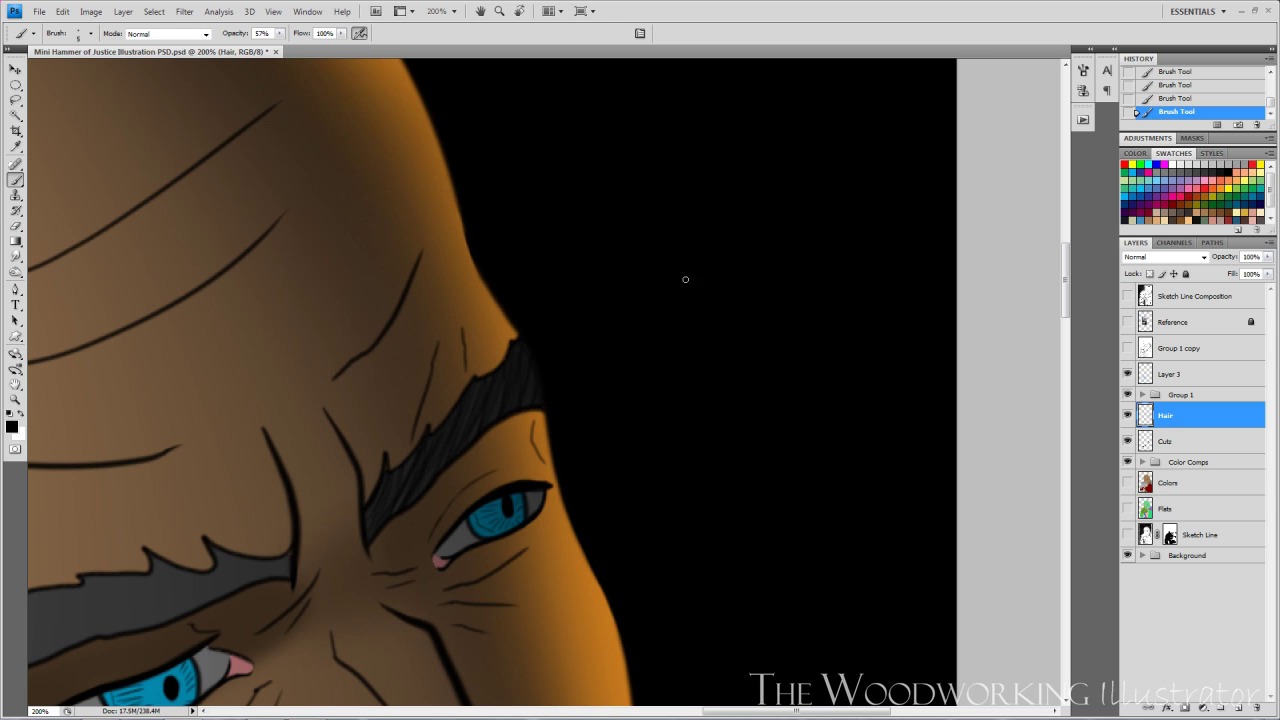
- Brush fine black hair strands along the full length of the near eyebrow on Hair
key(h)
drag(685, 279, 723, 369)
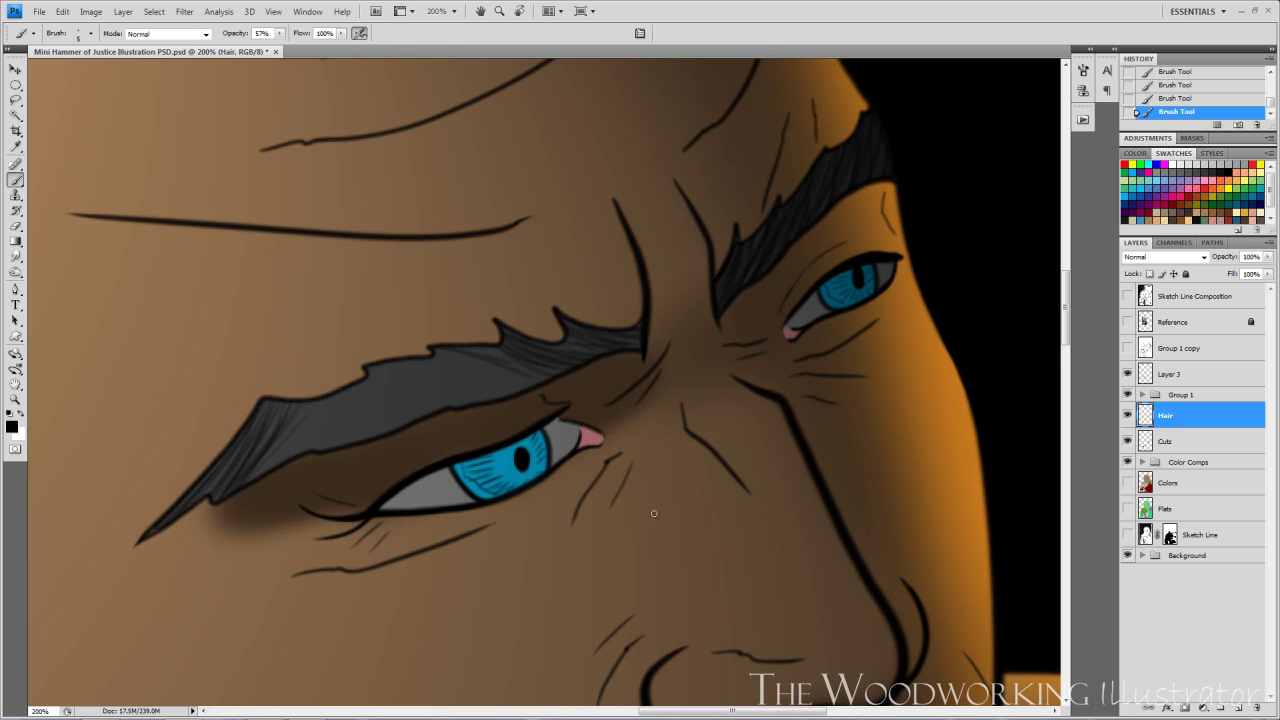
drag(438, 353, 526, 379)
drag(382, 362, 515, 393)
drag(436, 360, 523, 389)
drag(697, 551, 737, 479)
mouse_move(410, 301)
mouse_down()
mouse_move(498, 335)
mouse_move(476, 341)
mouse_up()
drag(400, 314, 480, 335)
drag(366, 325, 450, 346)
drag(312, 340, 408, 361)
drag(394, 416, 522, 371)
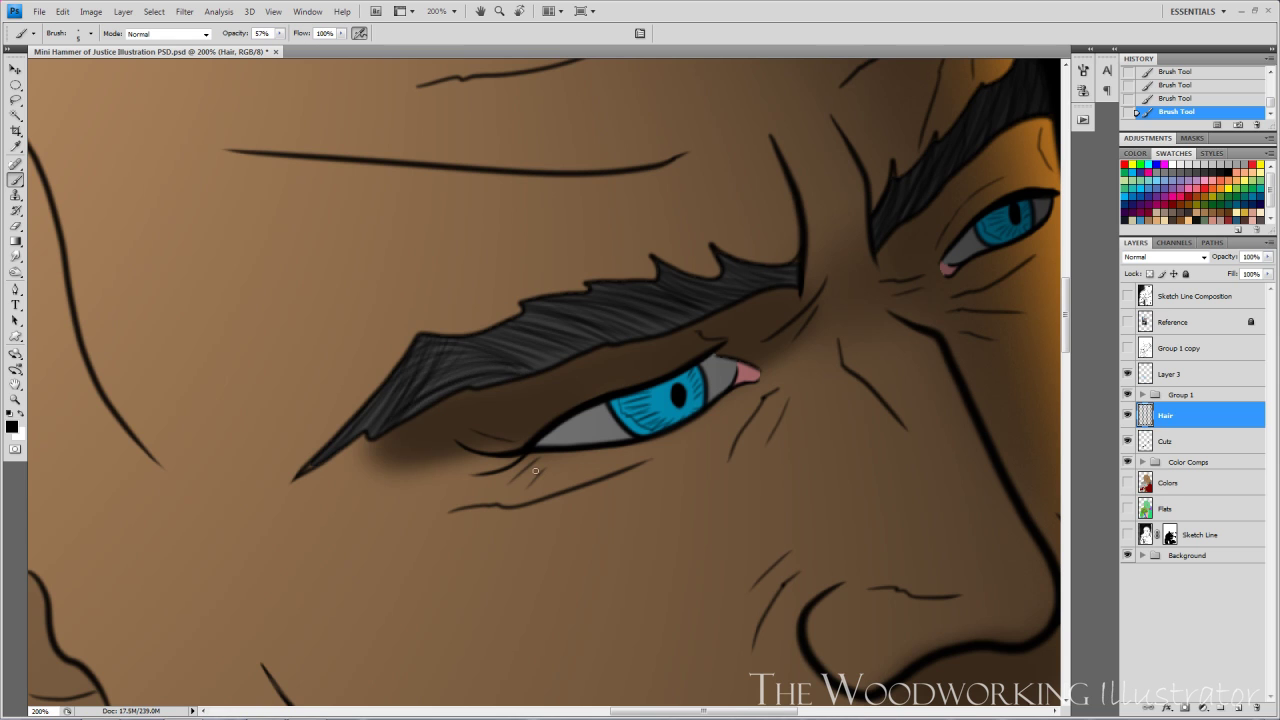
mouse_move(410, 336)
mouse_down()
mouse_move(513, 369)
mouse_move(573, 369)
mouse_up()
drag(837, 226, 508, 350)
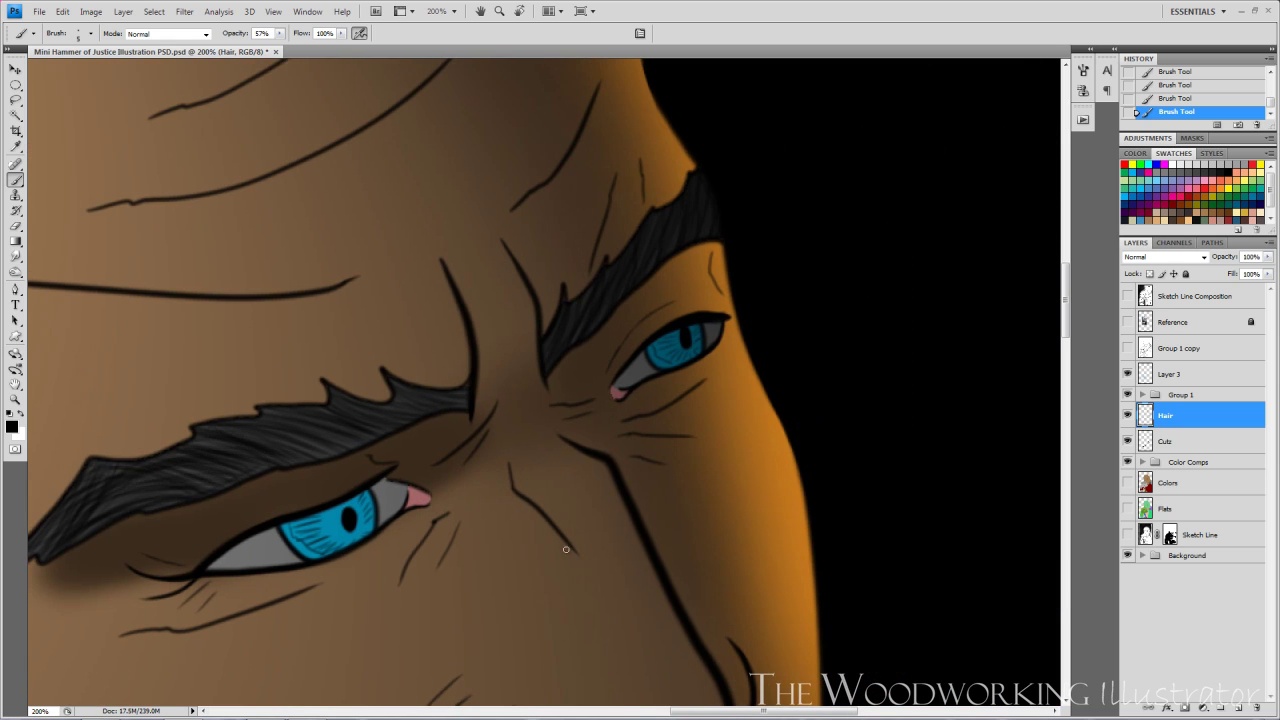
- Duplicate the Hair layer and set the copy's opacity to 50%
key(ctrl+minus)
key(ctrl+minus)
key(ctrl+minus)
key(ctrl+j)
key(v)
key(5)
key(b)
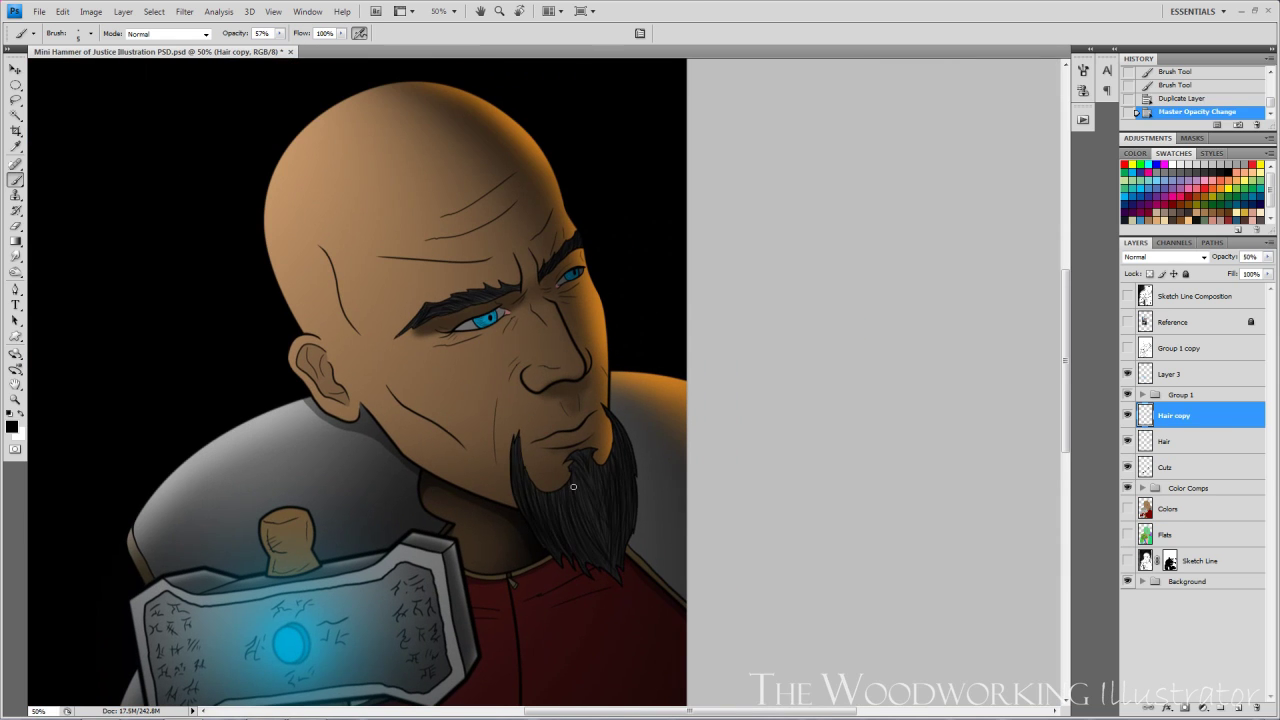
key(ctrl+plus)
key(ctrl+plus)
click(212, 12)
click(385, 184)
key(Return)
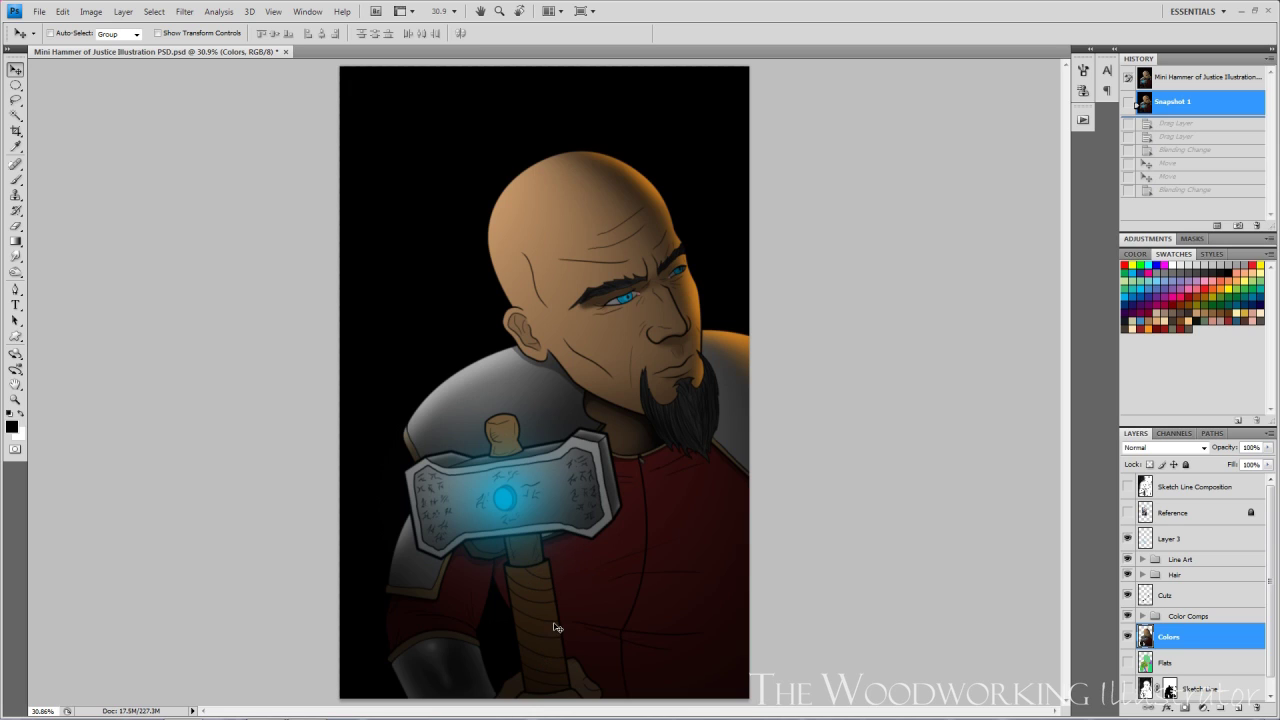
- Create a layer group directly above Color Comps and name it Textures
click(1222, 616)
click(1222, 708)
double_click(1189, 586)
text(Textures)
key(Return)
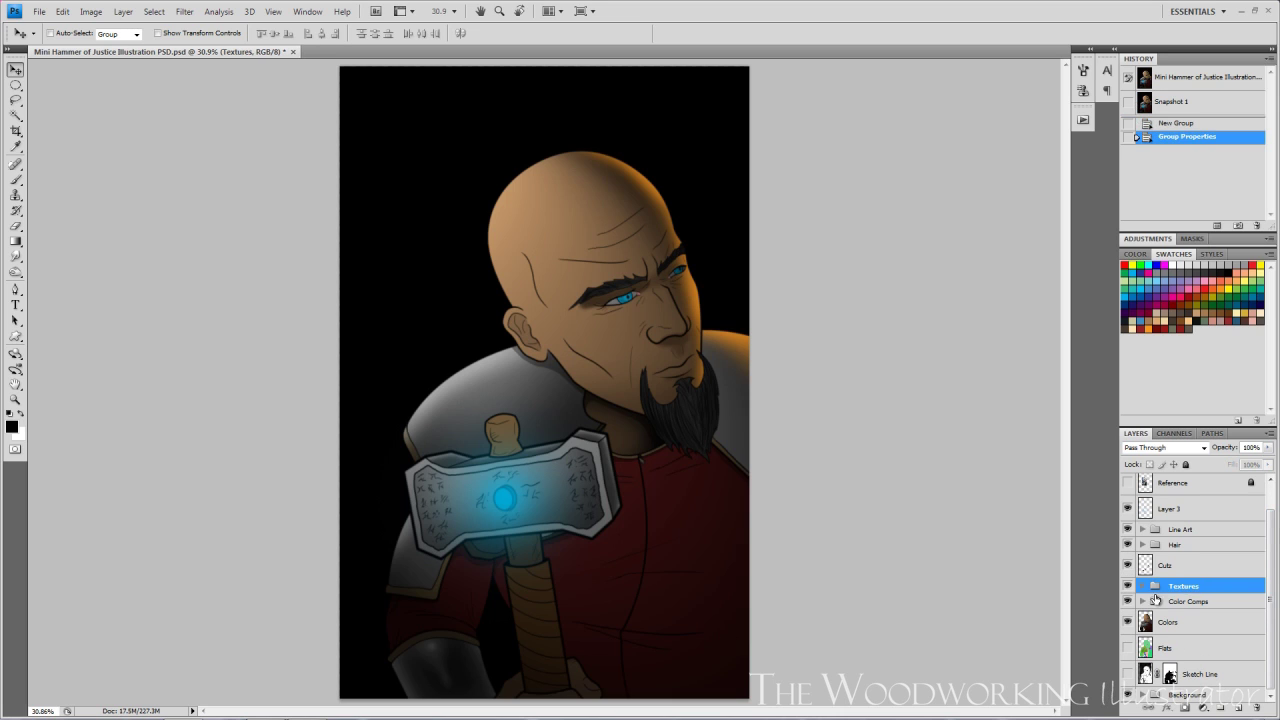
- Open the recent file ConcreteDirty0033_M.jpg, copy its image into the illustration's Textures group and close the texture file
scroll(1190, 590, up, 1)
click(40, 11)
mouse_move(209, 93)
click(290, 104)
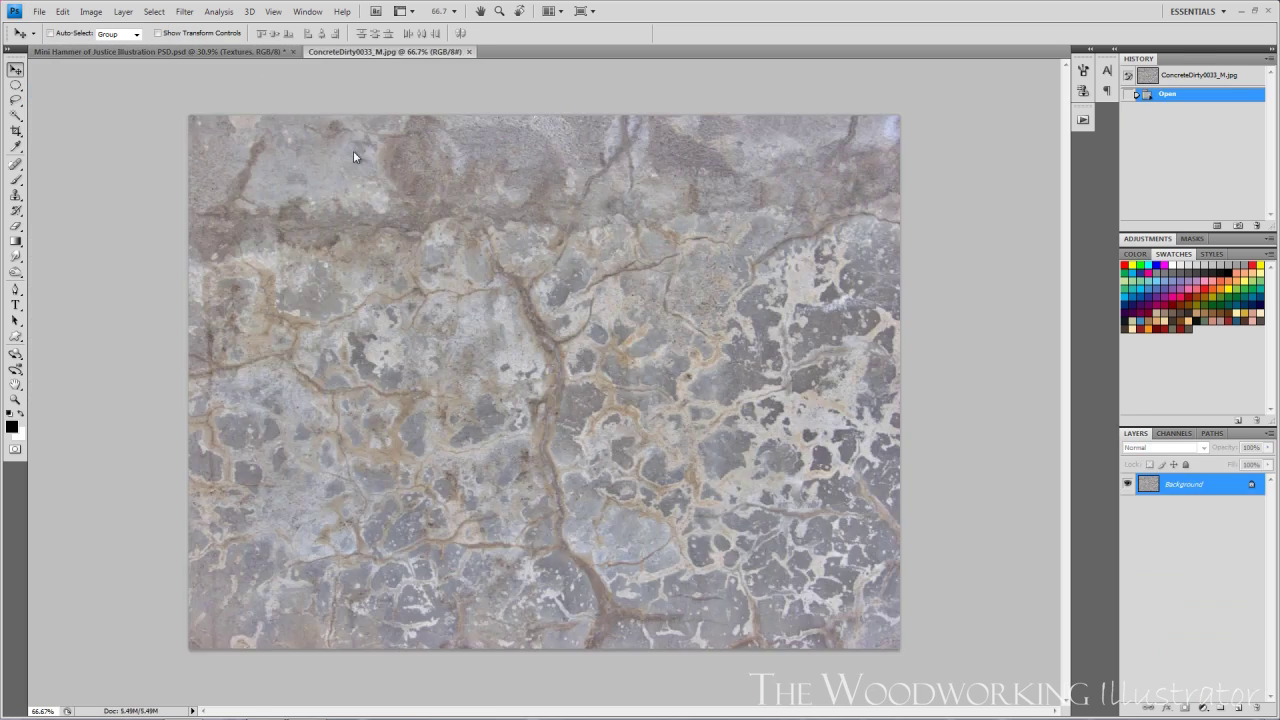
drag(385, 52, 385, 237)
drag(400, 430, 586, 460)
click(765, 236)
- Set the concrete texture layer's blend mode to Multiply and move it over the hammer
key(ctrl+plus)
click(1165, 448)
click(1146, 168)
drag(643, 609, 626, 519)
- Rotate and scale the concrete texture with Free Transform so it fits over the hammer head
key(ctrl+t)
drag(697, 537, 707, 503)
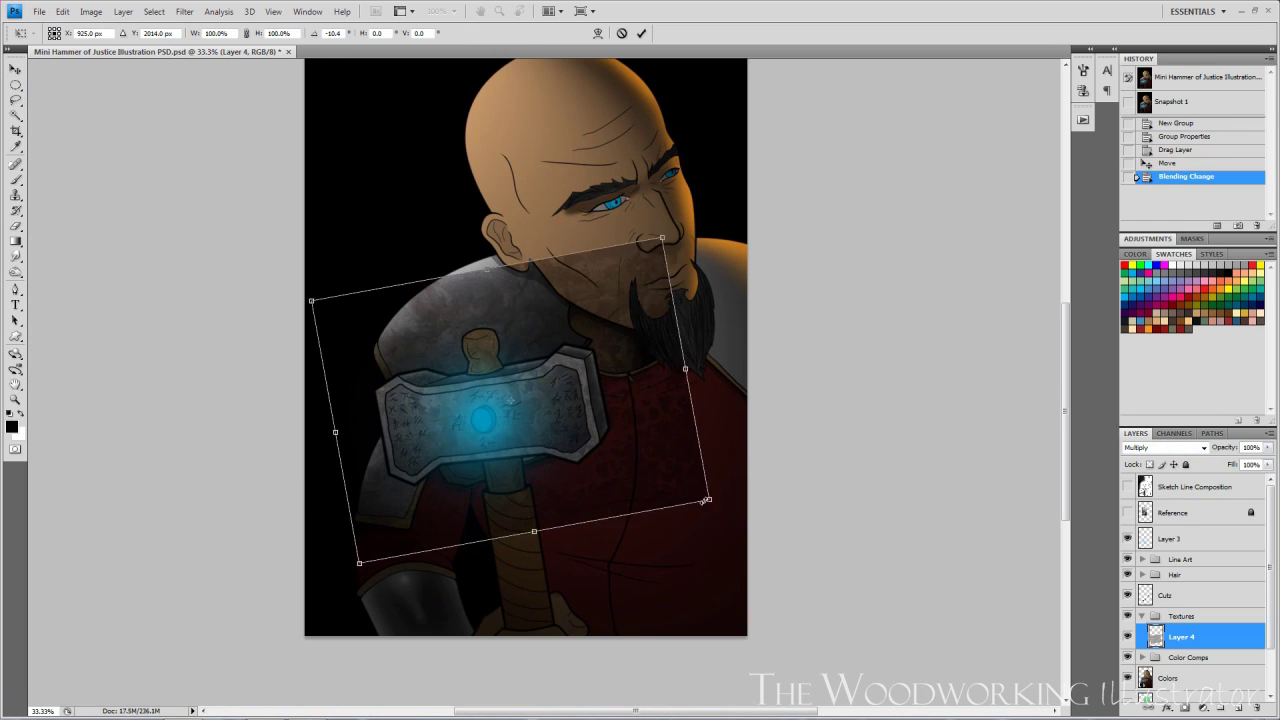
drag(663, 237, 606, 303)
drag(590, 400, 605, 390)
drag(668, 508, 660, 523)
key(Return)
key(ctrl+plus)
key(ctrl+plus)
key(ctrl+plus)
key(ctrl+0)
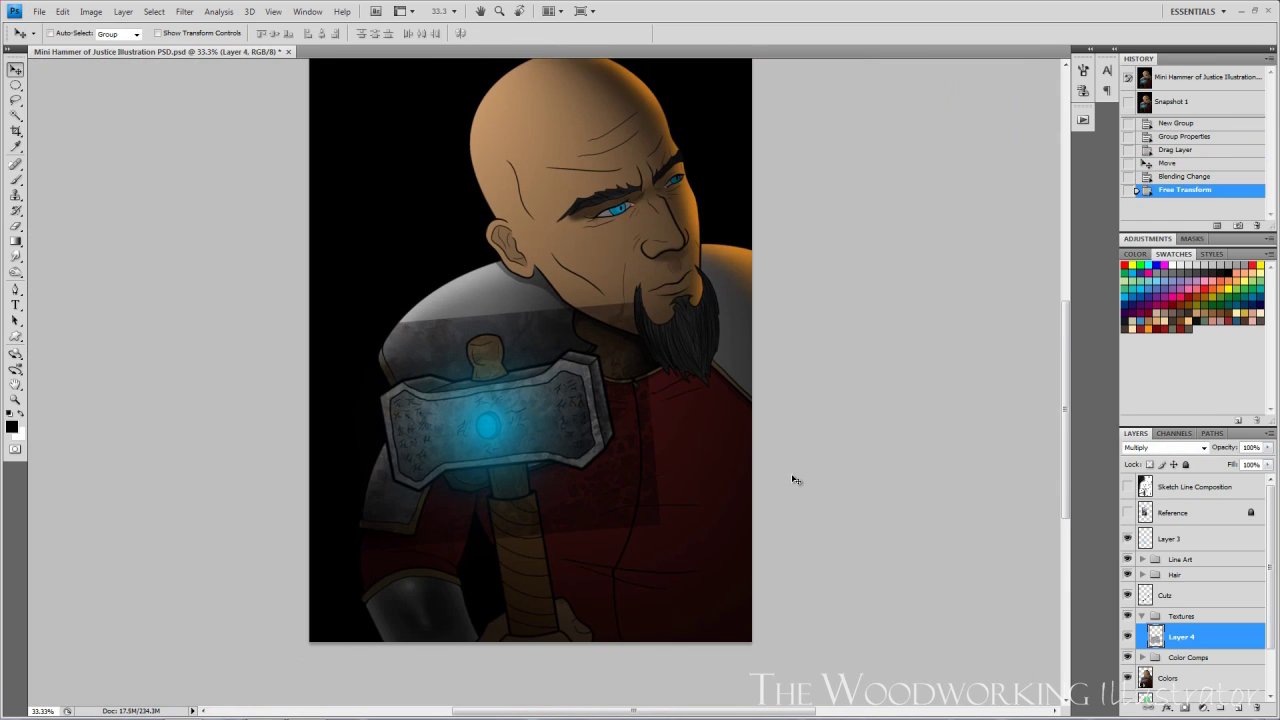
- Select the hammer head areas from Flats with the Magic Wand and mask the concrete texture to them
key(w)
drag(1250, 428, 1217, 240)
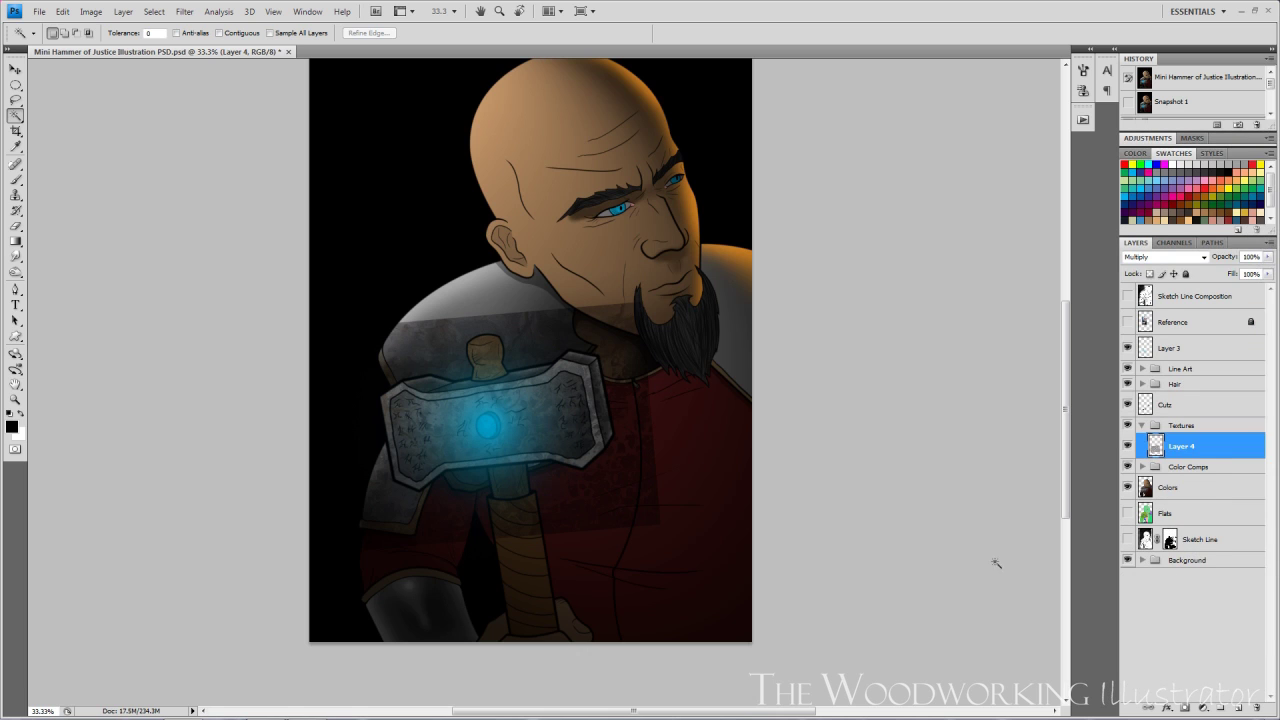
click(1168, 514)
click(455, 405)
shift+click(500, 392)
shift+click(510, 378)
shift+click(493, 456)
click(1178, 444)
click(1184, 709)
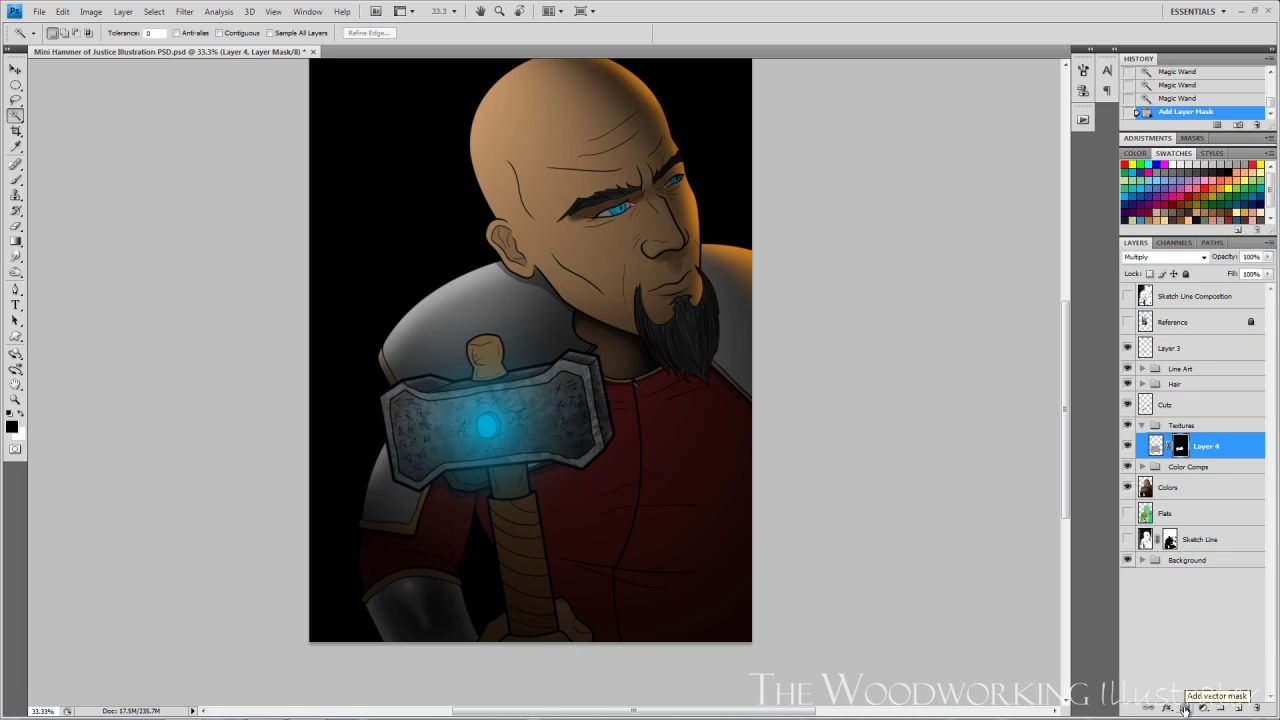
key(ctrl+plus)
key(ctrl+minus)
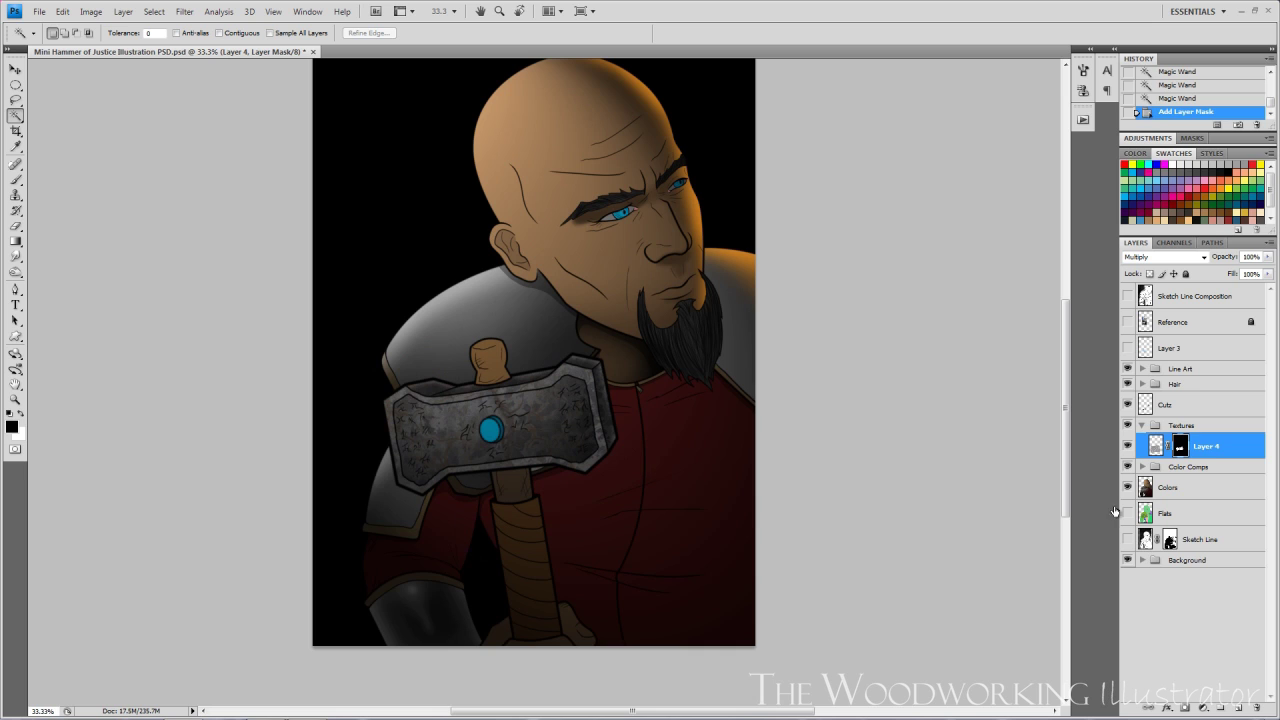
- Rename the masked concrete texture layer as Hammer Head
double_click(1206, 446)
text(Hammer Head)
key(Return)
- Choose a large soft brush and fade the texture on the hammer's front face by painting the layer mask
key(b)
click(28, 33)
click(94, 174)
key(ctrl+plus)
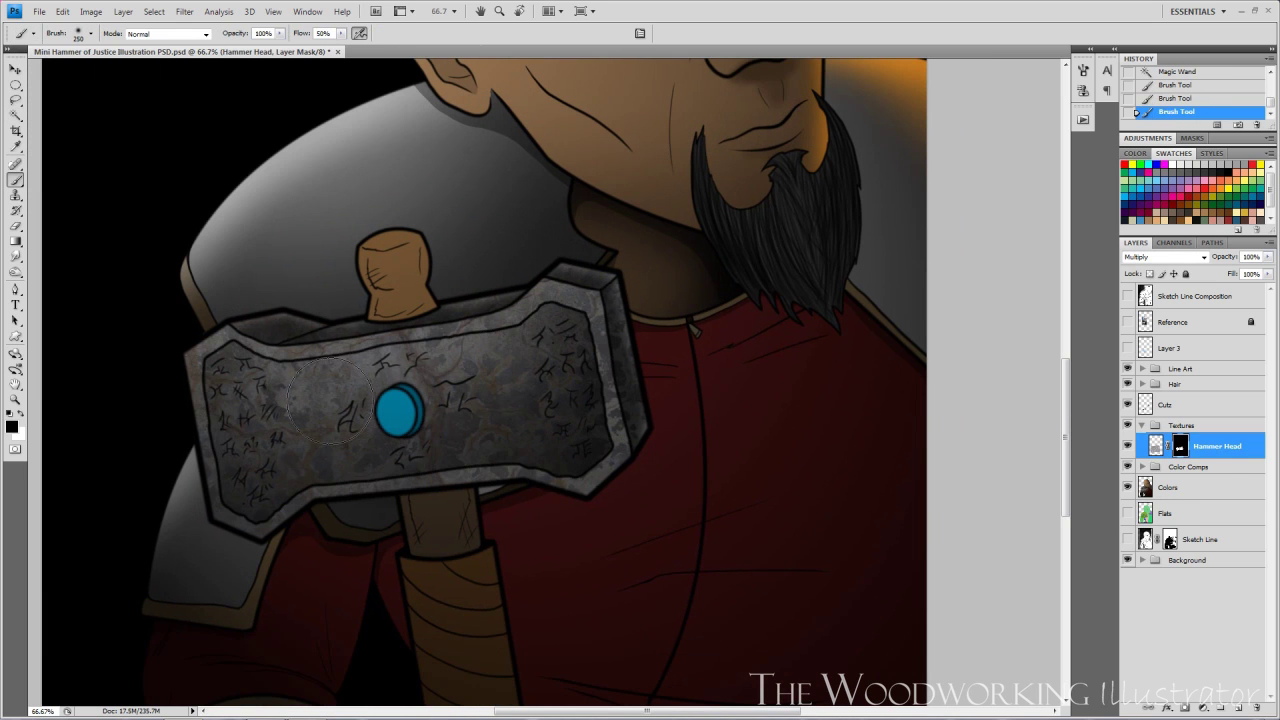
drag(331, 401, 305, 390)
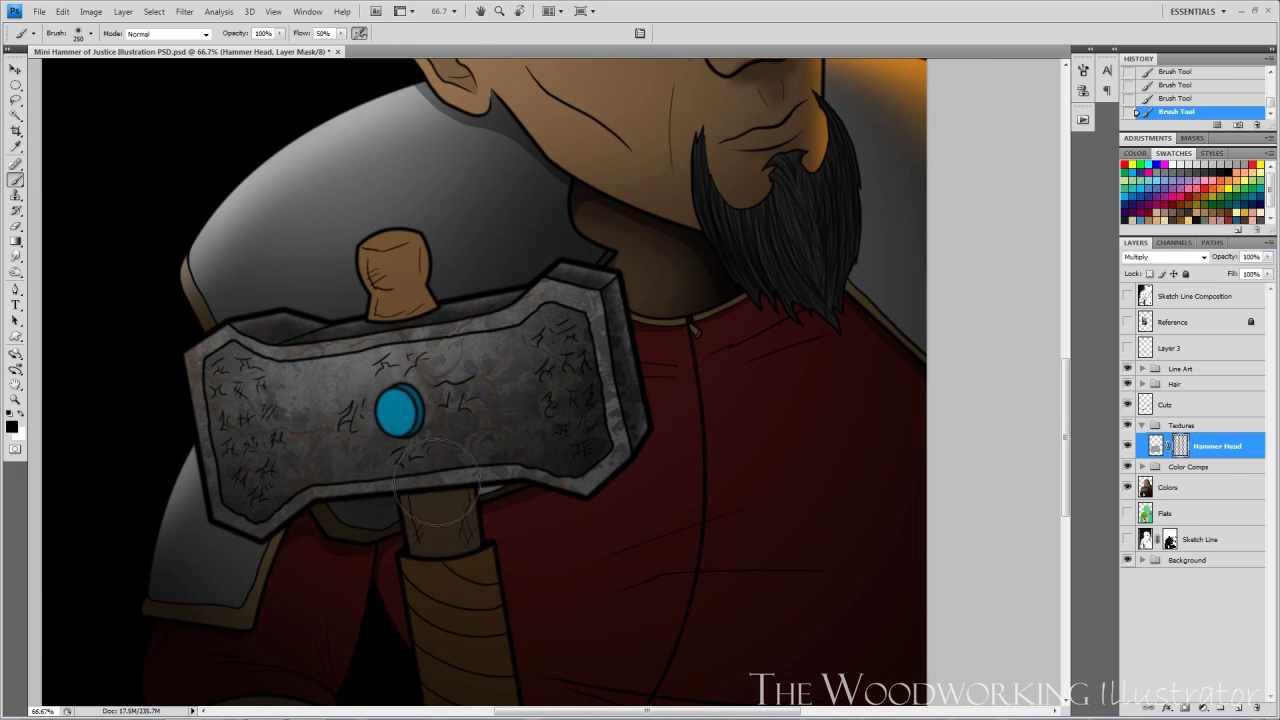
- Select the hammer's outer rim from Flats with the Magic Wand and brush its texture on the Hammer Head mask
click(1157, 519)
key(w)
key(ctrl+d)
key(ctrl+z)
key(alt+bracketright)
key(alt+bracketright)
key(alt+bracketright)
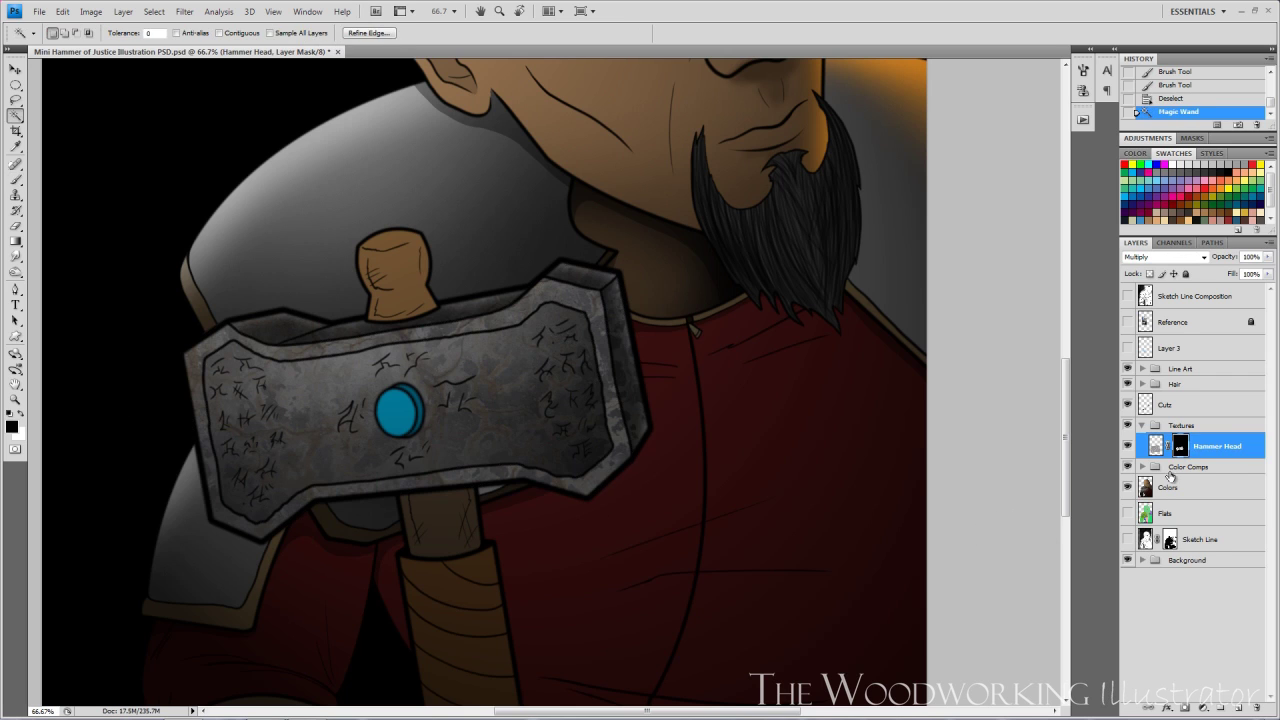
key(b)
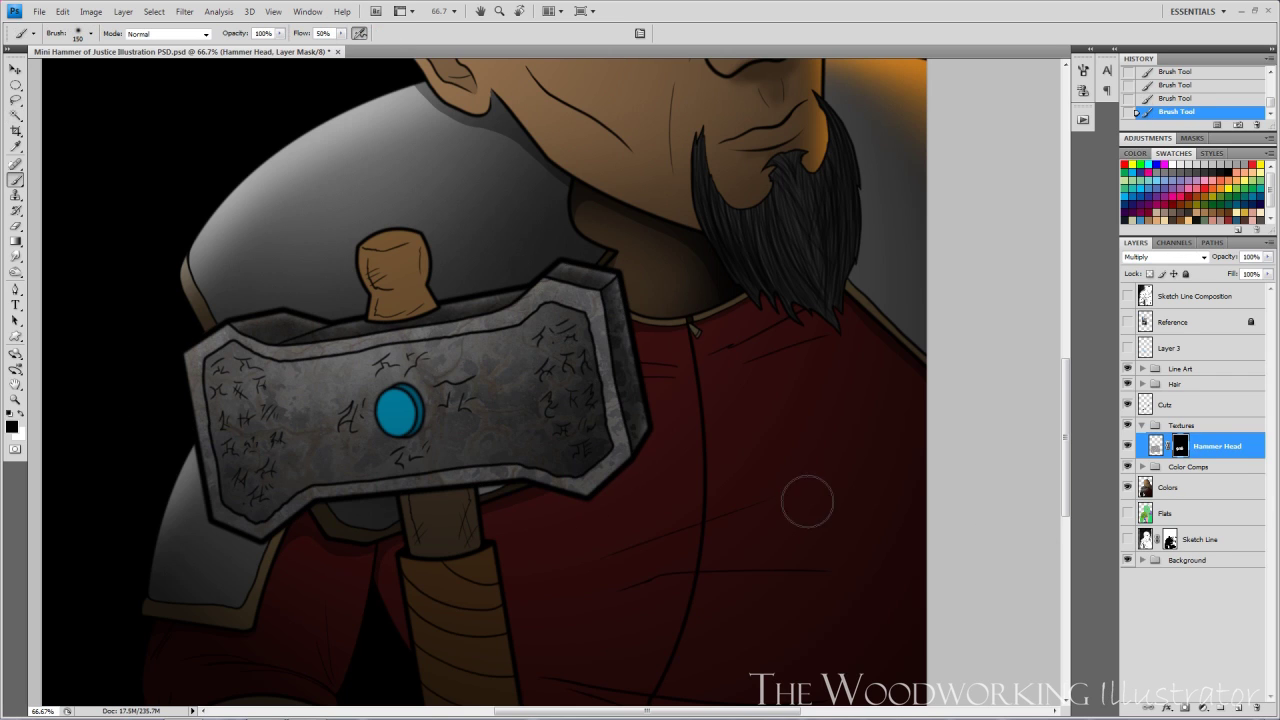
- Select the hammer's shaded side faces from Flats, brush their texture on the Hammer Head mask and clear the selection
click(1165, 513)
key(w)
click(622, 340)
shift+click(619, 395)
key(b)
click(1181, 446)
key(bracketleft)
drag(622, 280, 652, 387)
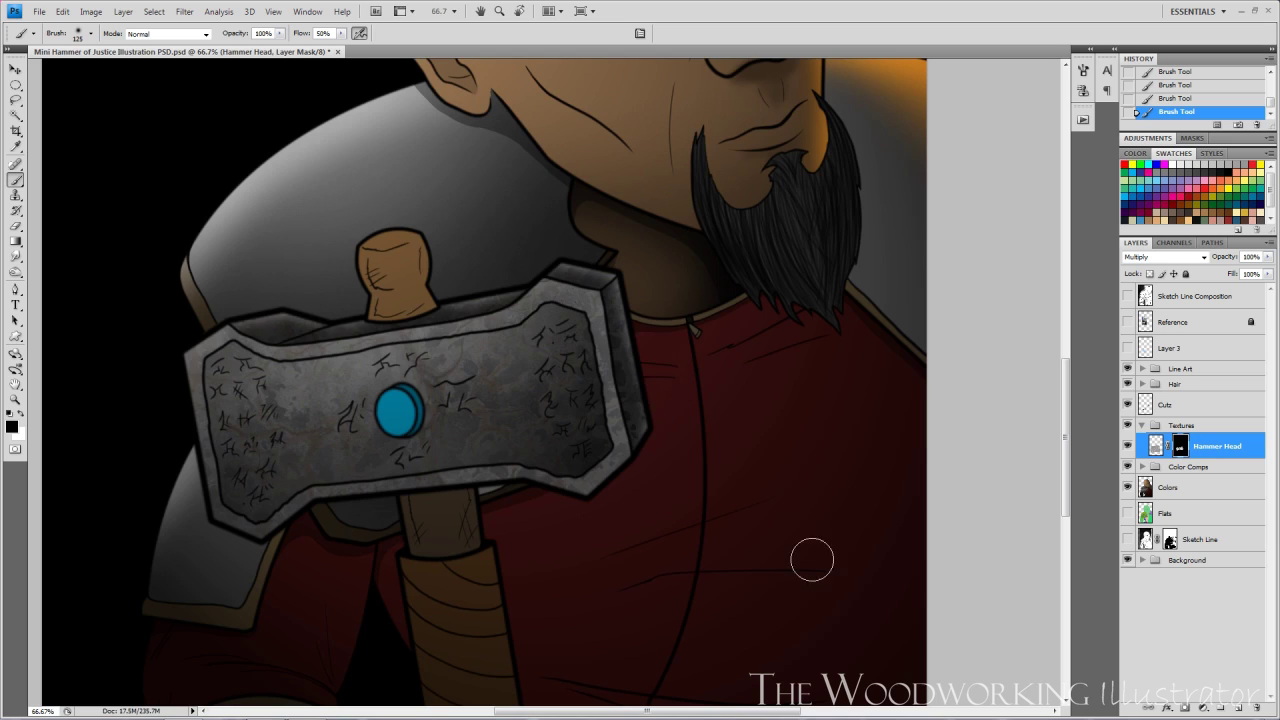
key(ctrl+d)
- Open the recent file MetalGalvanized0035_1_S.jpg, copy its image into the illustration and close the texture file
key(ctrl+minus)
click(64, 12)
mouse_move(63, 89)
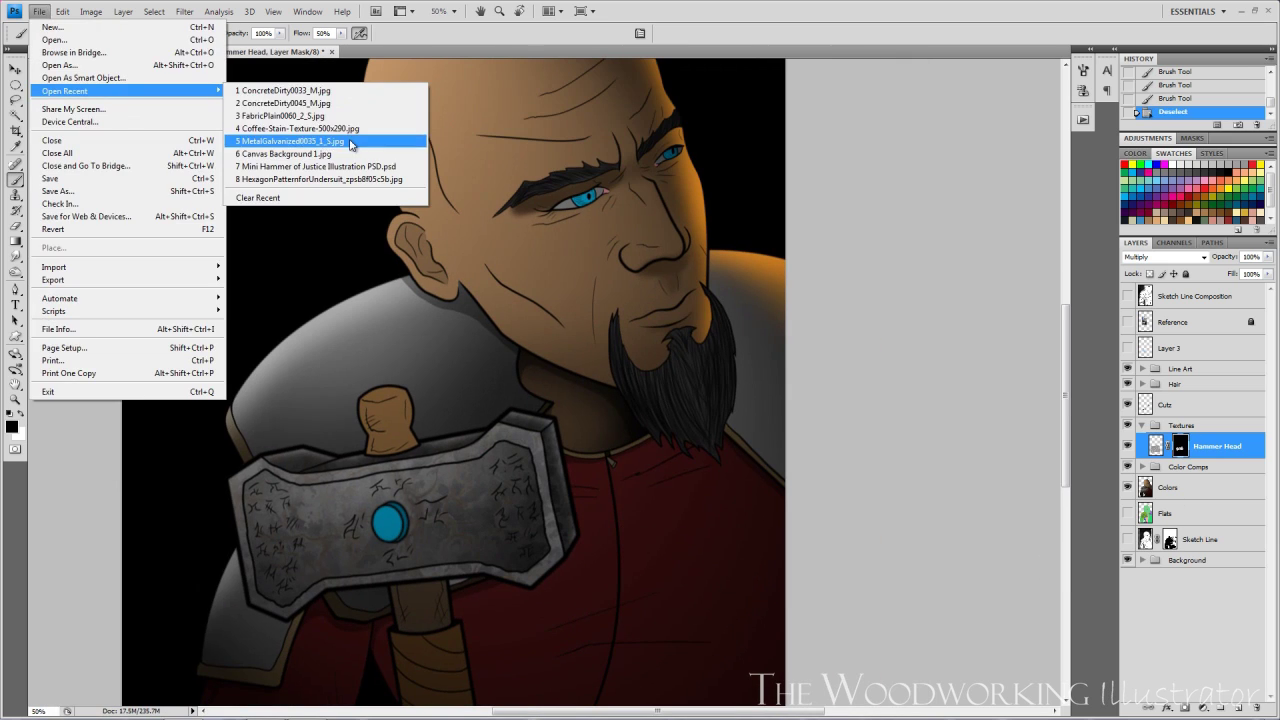
click(350, 142)
drag(440, 52, 140, 340)
key(v)
drag(311, 499, 341, 261)
click(582, 340)
- Move the metal texture over the near shoulder armour, duplicate its layer and hide the copy
key(ctrl+minus)
key(ctrl+minus)
drag(541, 400, 547, 449)
drag(1181, 446, 1238, 708)
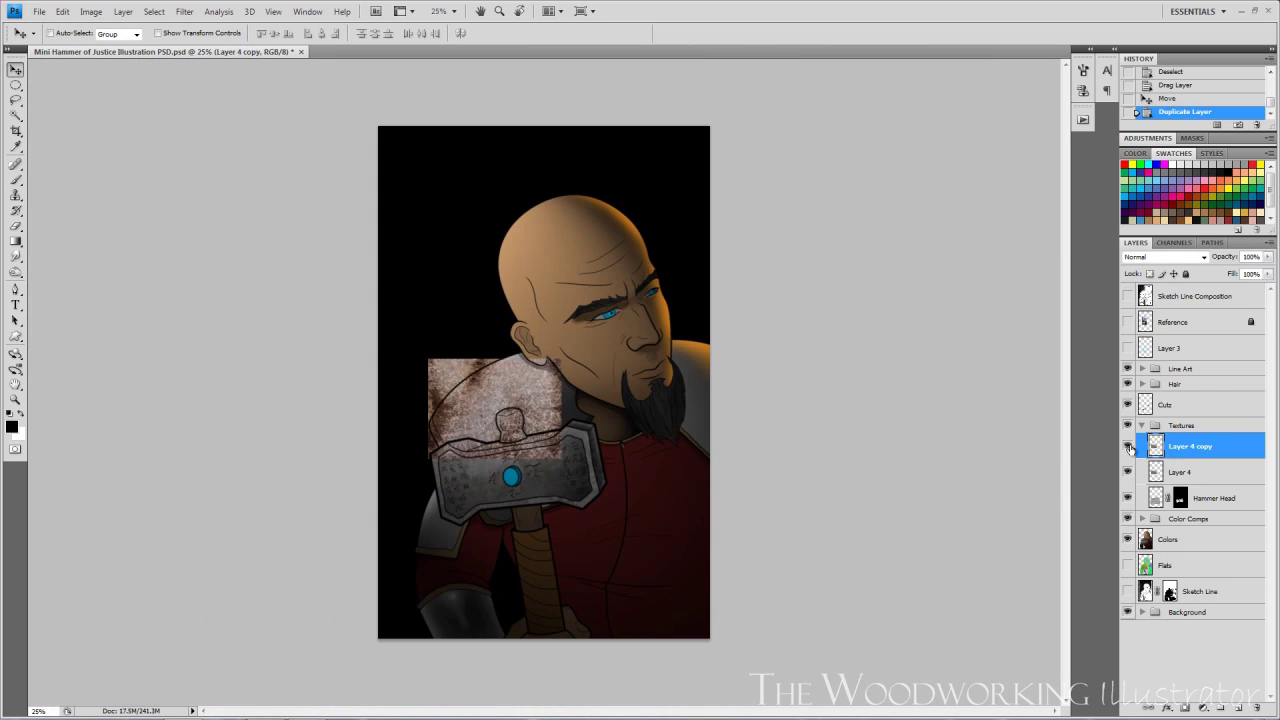
click(1128, 446)
- Set Layer 4 to Multiply and transform it to about 144% width, 167% height and -16° over the shoulder armour
click(1181, 472)
click(1165, 257)
click(1145, 316)
key(ctrl+plus)
key(ctrl+plus)
key(ctrl+minus)
key(ctrl+t)
drag(550, 551, 553, 561)
drag(405, 484, 394, 487)
drag(488, 346, 484, 333)
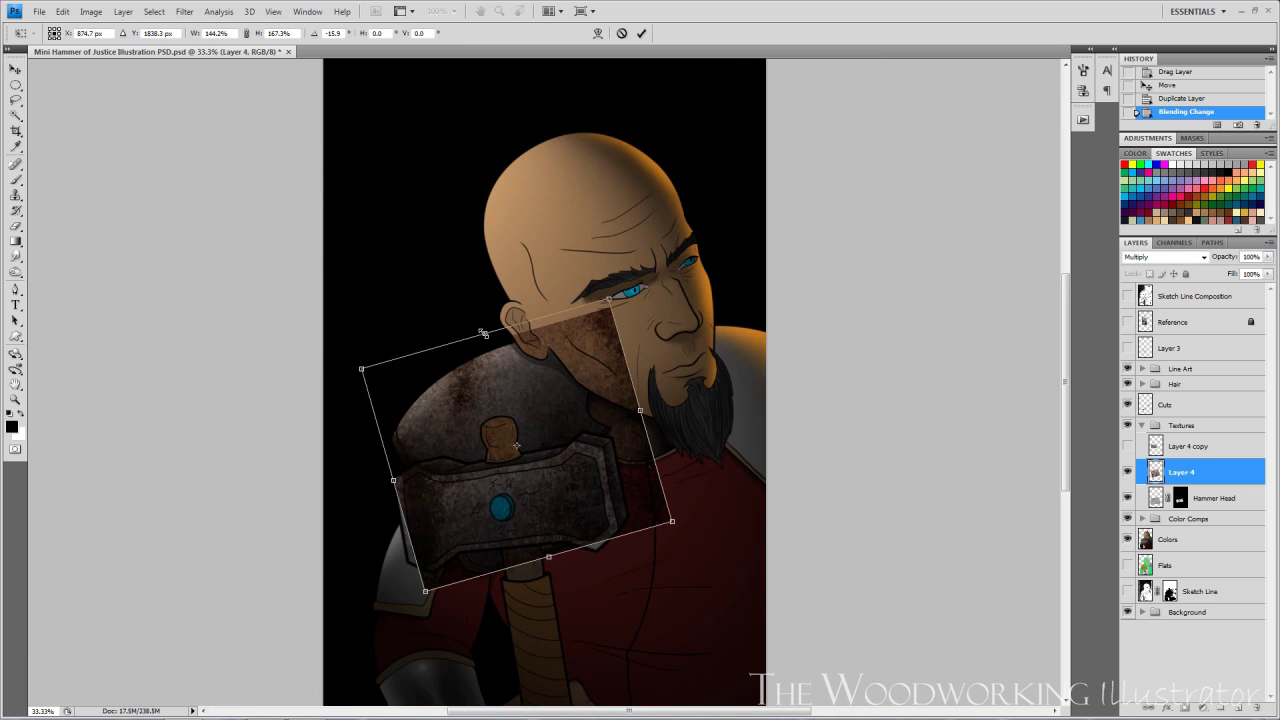
drag(486, 390, 481, 408)
key(Return)
- Start a Warp on the metal texture and pull its corners and upper edge in around the shoulder armour
click(63, 12)
mouse_move(173, 262)
click(265, 341)
drag(666, 311, 615, 283)
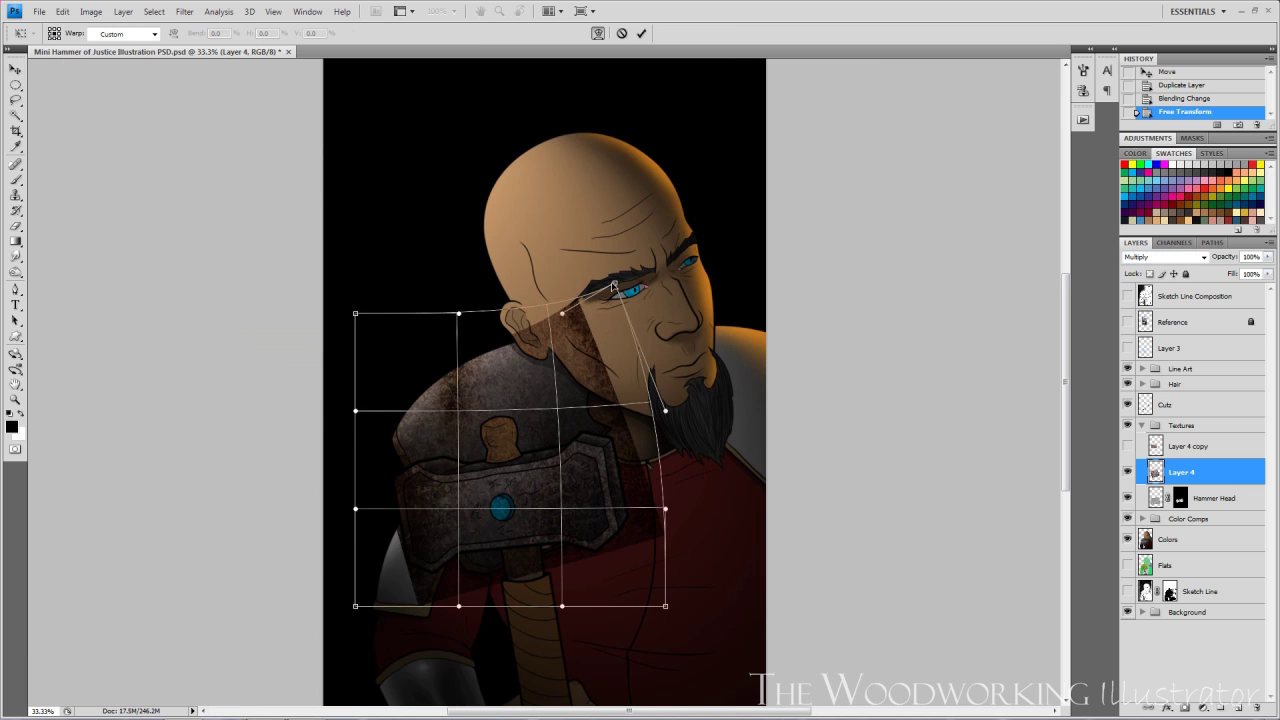
drag(354, 311, 419, 270)
drag(355, 606, 381, 555)
key(ctrl+plus)
drag(695, 575, 609, 519)
drag(386, 575, 431, 568)
drag(714, 455, 678, 539)
drag(289, 154, 394, 154)
- Bend the warp handles so the metal texture follows the rounded shoulder plate, and apply the warp
drag(195, 366, 166, 351)
drag(350, 220, 430, 145)
drag(505, 220, 549, 209)
drag(362, 290, 355, 241)
drag(158, 327, 155, 326)
drag(186, 509, 177, 508)
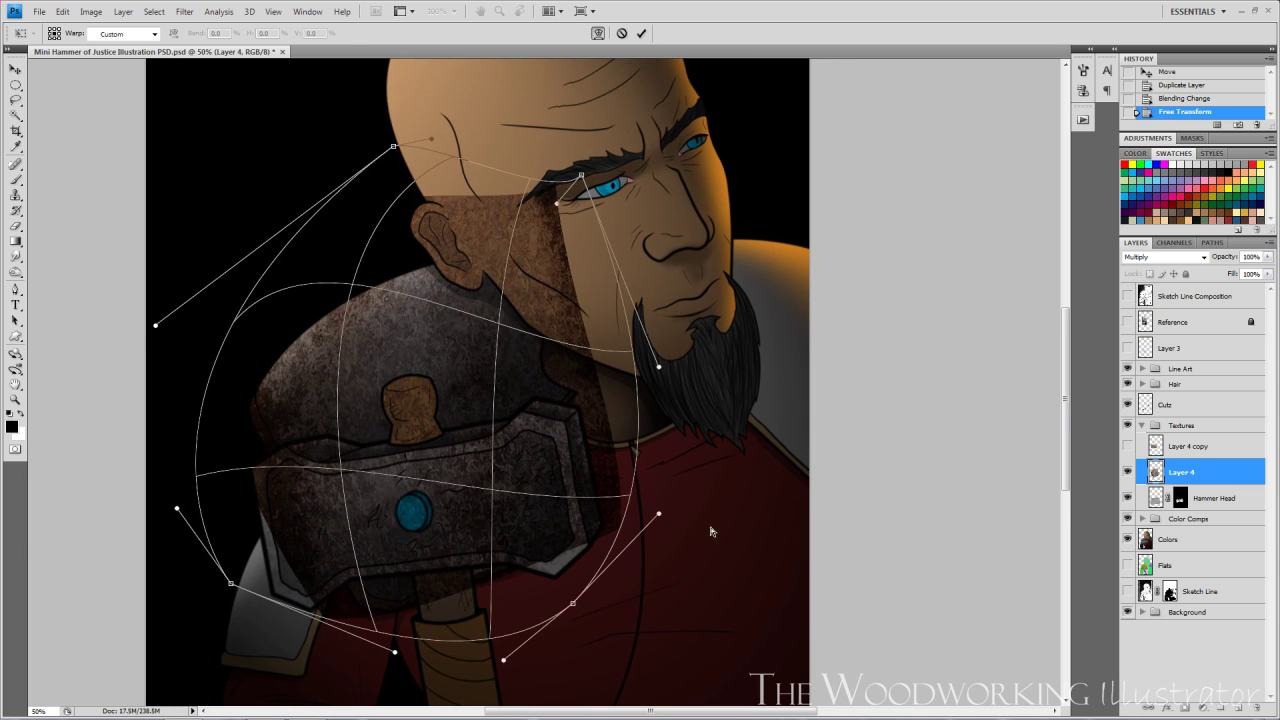
drag(658, 514, 648, 461)
drag(659, 367, 651, 410)
drag(393, 147, 432, 117)
drag(581, 175, 550, 168)
drag(432, 140, 491, 121)
drag(558, 203, 514, 107)
drag(177, 508, 162, 451)
drag(395, 652, 401, 651)
drag(503, 660, 540, 655)
key(Return)
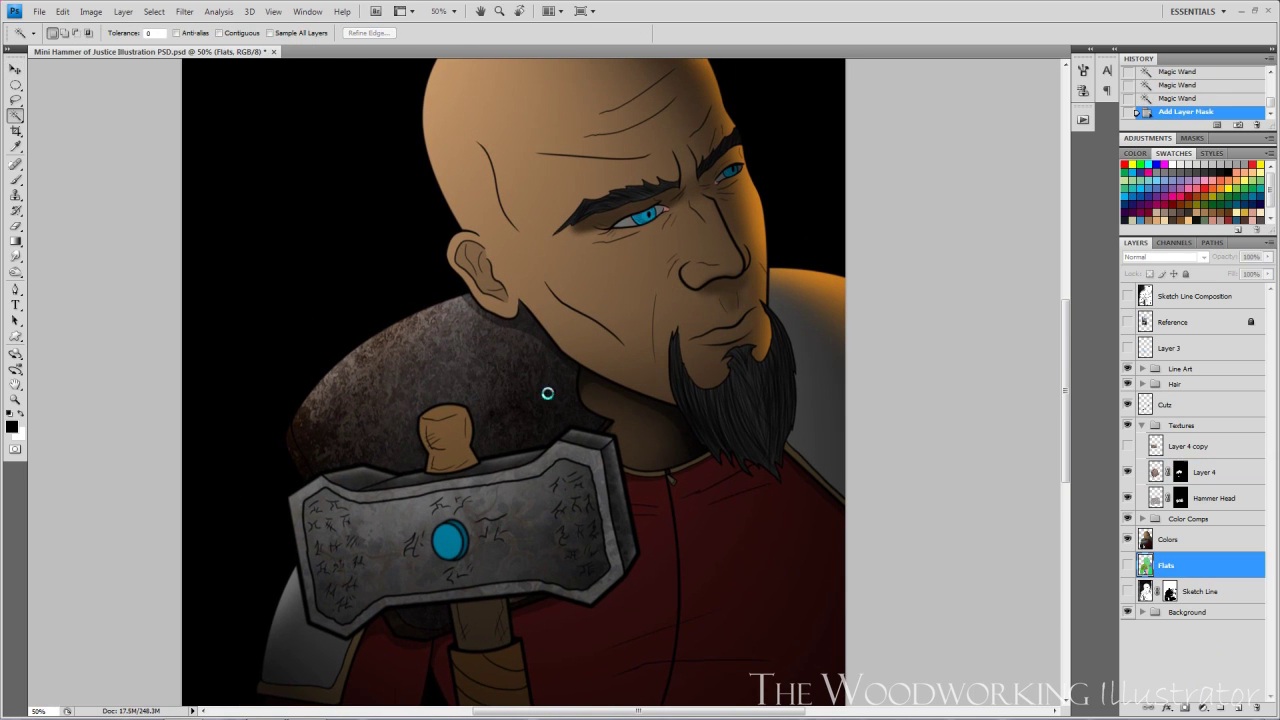
- Select the shoulder plate from Flats with the Magic Wand and lighten the Layer 4 metal texture with Levels
click(547, 393)
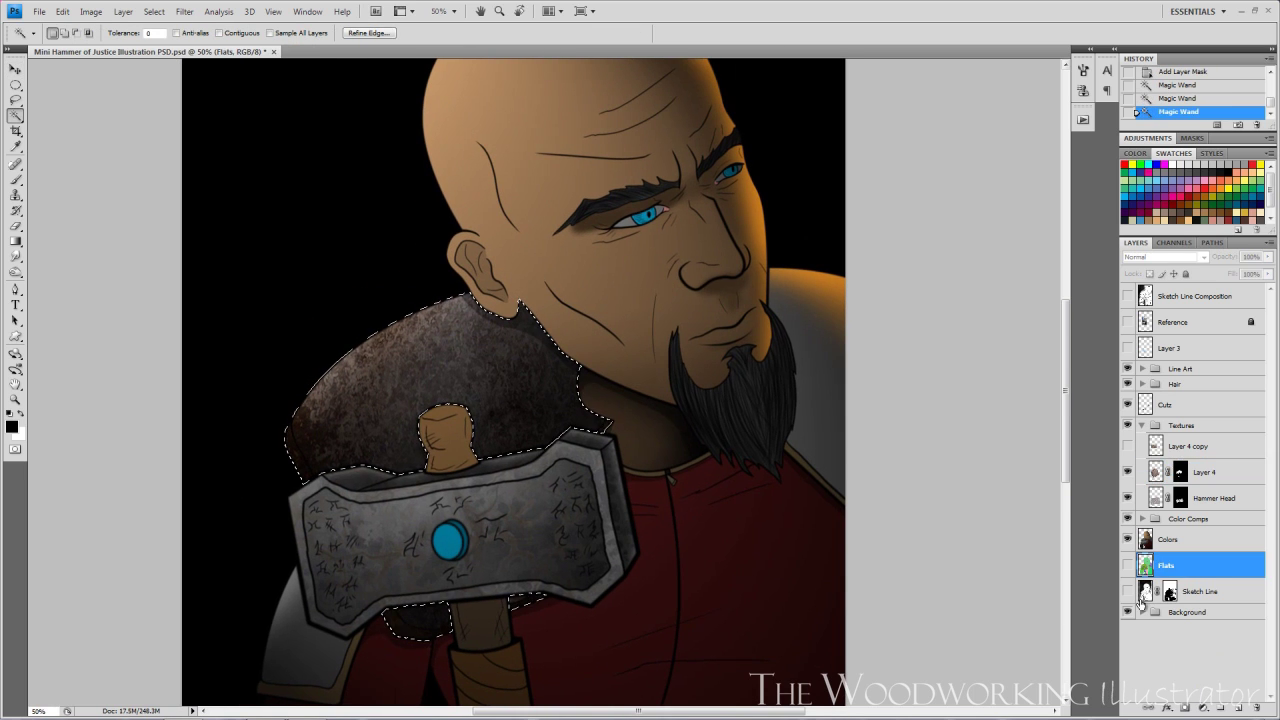
click(1156, 472)
key(ctrl+l)
drag(857, 347, 830, 347)
drag(764, 347, 755, 347)
click(908, 220)
- Enlarge the brush and paint on Layer 4's mask to fade the metal texture across the shoulder plate
key(b)
click(1181, 472)
key(bracketright)
key(bracketright)
key(bracketright)
key(bracketright)
key(bracketright)
key(bracketright)
key(bracketright)
mouse_move(489, 337)
mouse_down()
mouse_move(304, 423)
mouse_move(302, 442)
mouse_up()
mouse_move(524, 412)
mouse_down()
mouse_move(427, 301)
mouse_move(298, 433)
mouse_move(496, 436)
mouse_move(494, 270)
mouse_up()
key(ctrl+minus)
key(ctrl+minus)
key(ctrl+plus)
key(ctrl+plus)
key(ctrl+plus)
key(ctrl+minus)
key(ctrl+minus)
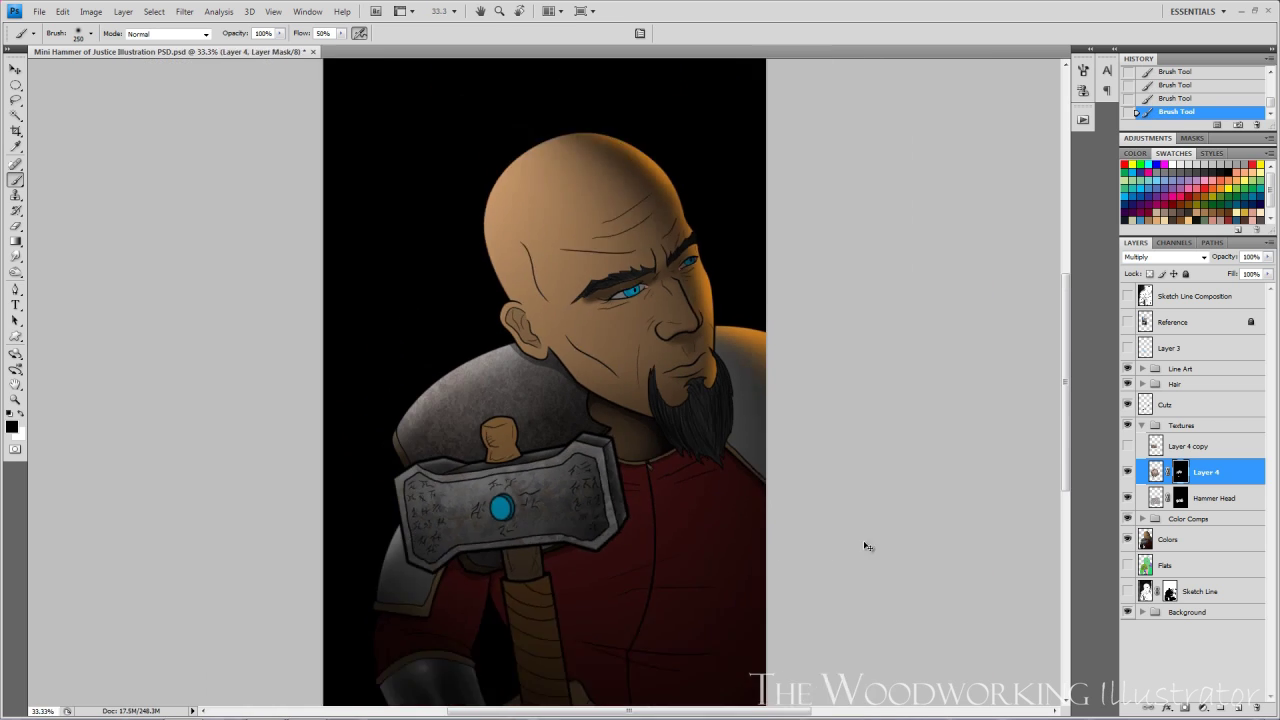
- Show Layer 4 copy, move its metal texture over the near arm and clear the selection
key(ctrl+plus)
drag(805, 592, 677, 474)
click(1195, 448)
click(1128, 446)
key(v)
drag(320, 300, 384, 411)
key(ctrl+d)
- Rotate and stretch the Layer 4 copy metal texture with Free Transform so it covers the near arm's armour
key(ctrl+t)
drag(515, 527, 525, 692)
drag(488, 494, 560, 503)
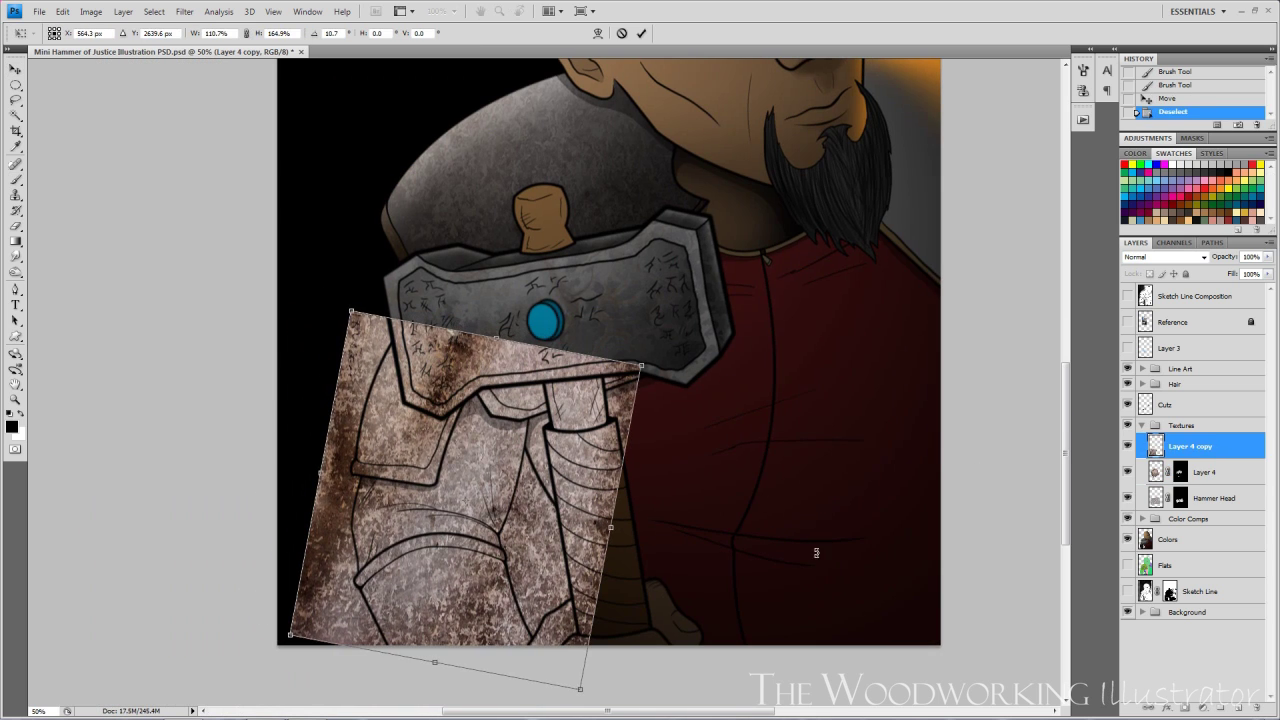
key(Return)
- Select the near arm's armour from Flats, mask Layer 4 copy to that selection and set its blending to Multiply
key(w)
click(1182, 568)
click(452, 602)
click(1192, 447)
click(1185, 708)
click(1203, 257)
click(1150, 311)
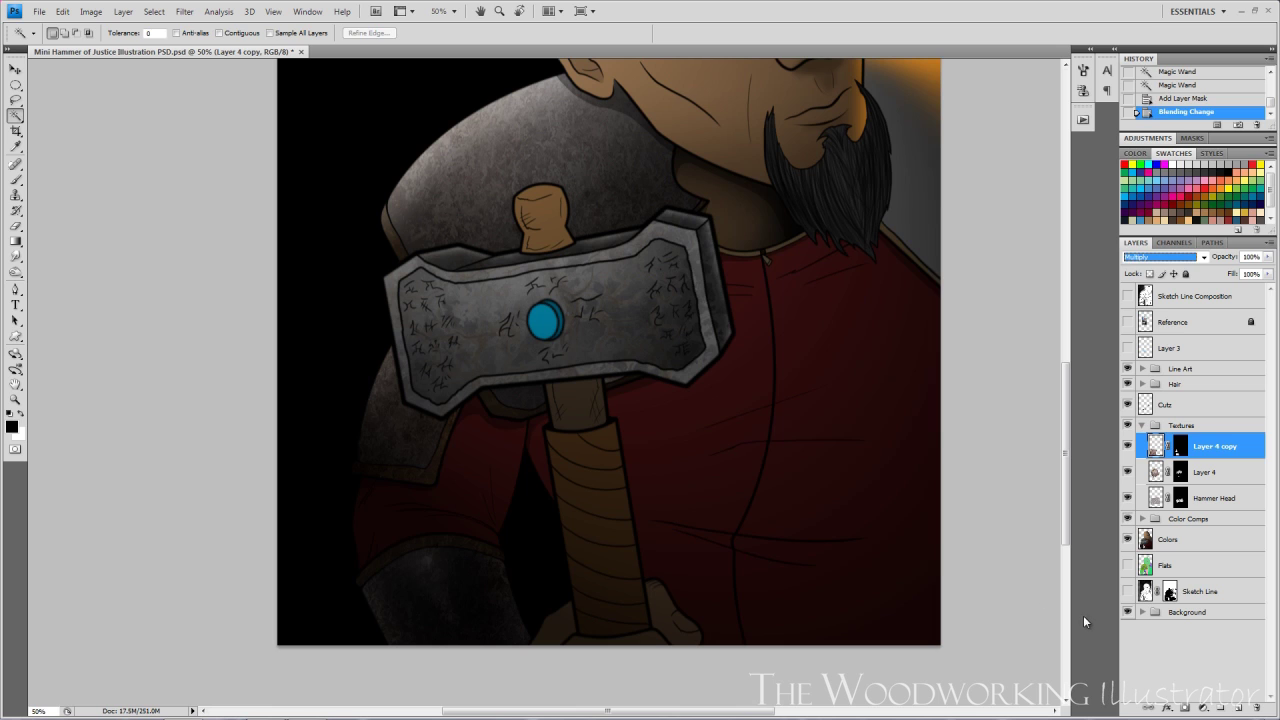
- Lighten the Layer 4 copy texture with Levels and paint on its mask to fade the metal across the arm armour
key(ctrl+l)
key(Return)
click(1181, 446)
key(b)
drag(383, 362, 379, 402)
drag(379, 402, 438, 563)
drag(438, 563, 412, 535)
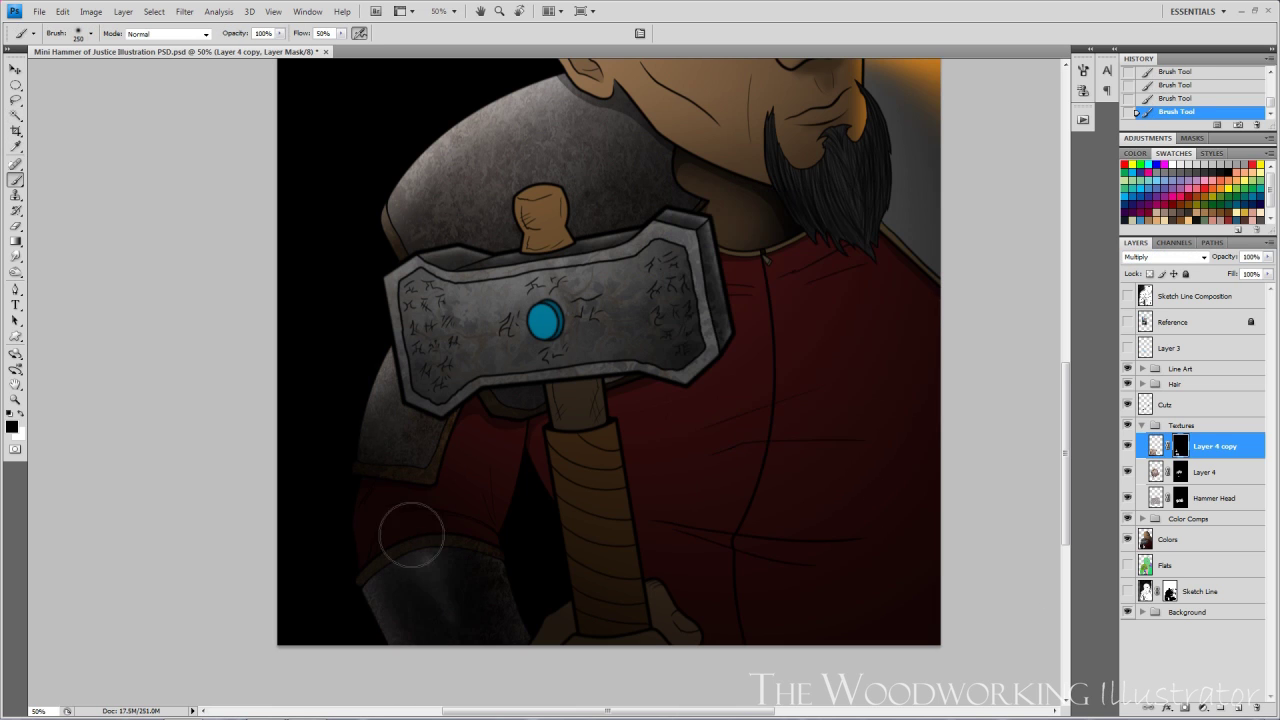
drag(439, 433, 433, 471)
key(ctrl+minus)
key(ctrl+minus)
key(ctrl+plus)
- Open MetalGalvanized0035_1_S.jpg, bring its texture into the illustration as a new layer over the far shoulder and set it to Multiply
click(1156, 446)
click(39, 12)
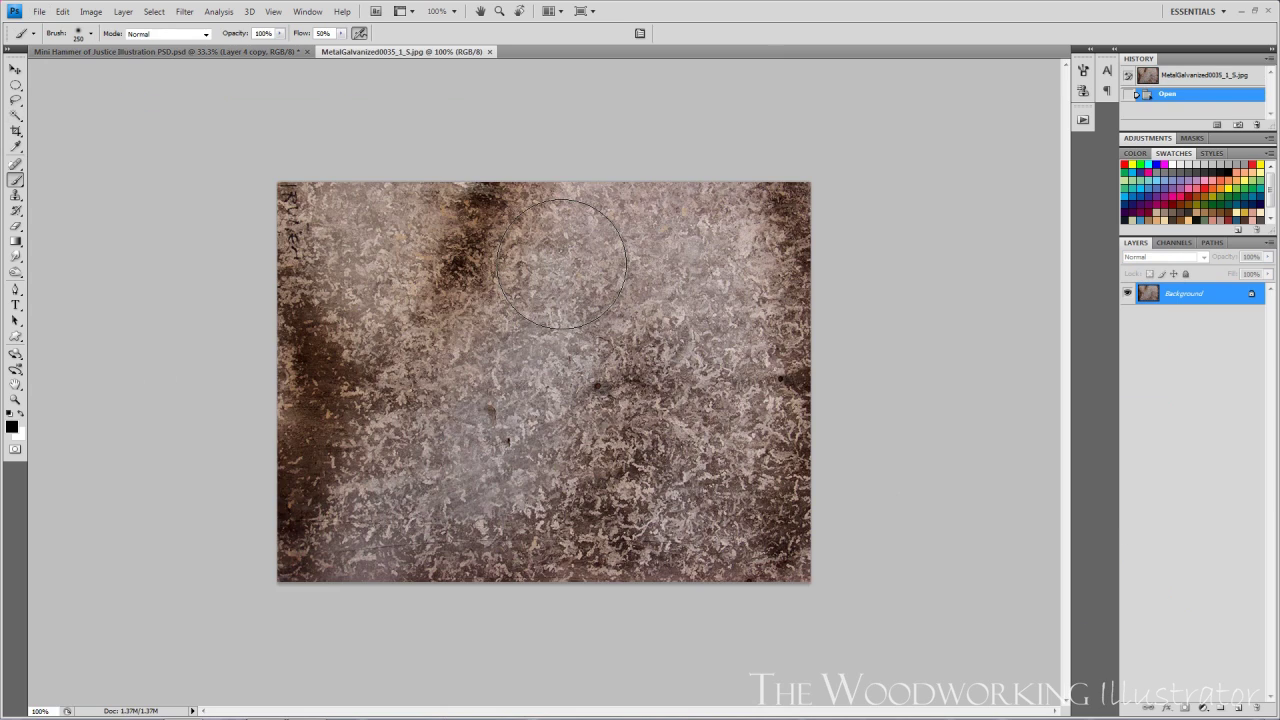
key(v)
drag(440, 540, 720, 410)
click(1203, 257)
- Scale and rotate the Layer 5 metal texture with Free Transform to follow the slope of the far shoulder
key(ctrl+t)
drag(738, 468, 683, 506)
drag(679, 493, 690, 524)
drag(685, 340, 700, 315)
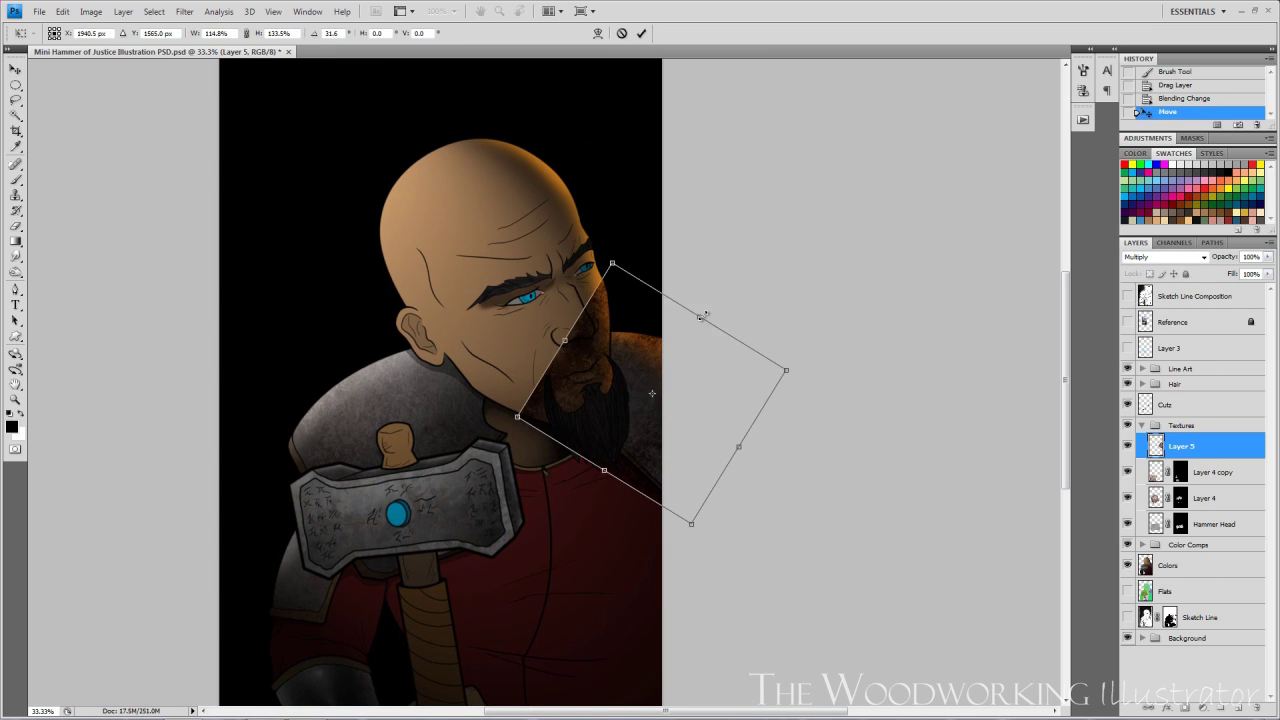
key(Return)
- Warp the Layer 5 metal texture so it curves around the far shoulder plate, and apply the warp
click(62, 12)
click(262, 347)
drag(787, 262, 697, 257)
drag(517, 262, 588, 236)
drag(787, 524, 783, 608)
drag(517, 524, 605, 563)
drag(653, 242, 640, 248)
key(Return)
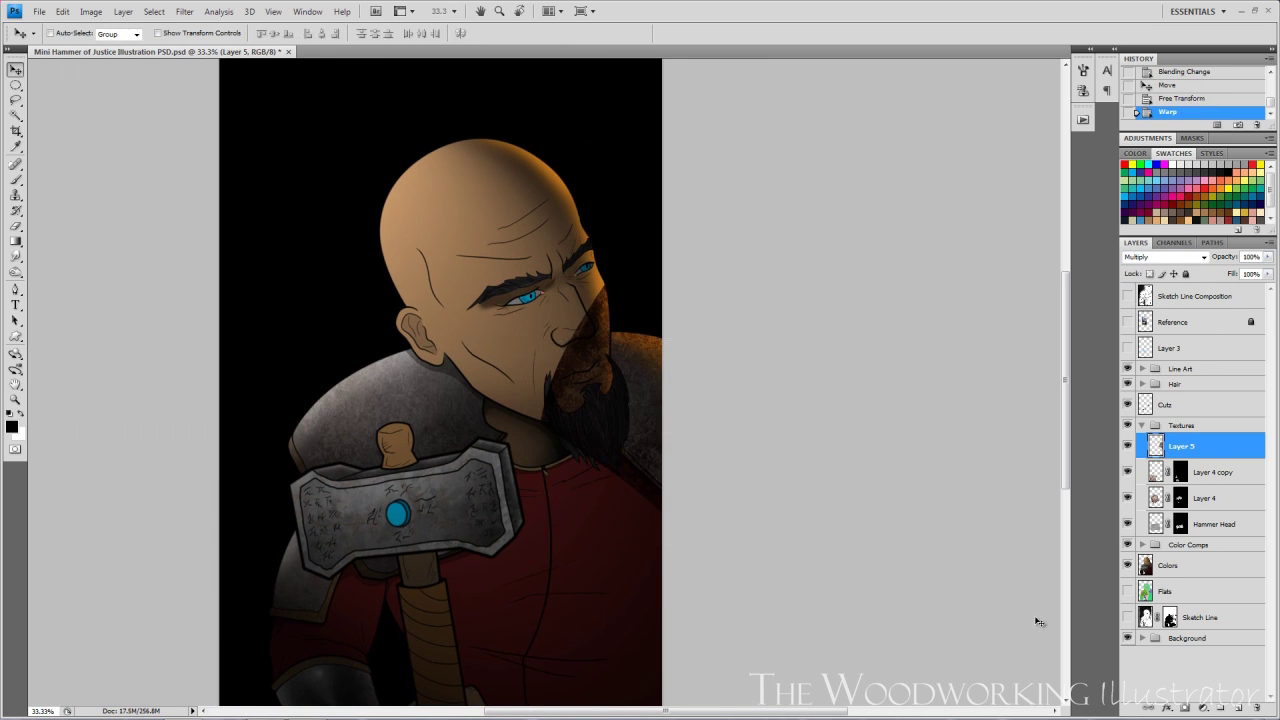
- Select the far shoulder plate from Flats, mask Layer 5 to it and brush the mask to fade the texture
click(1165, 591)
click(686, 400)
click(1181, 446)
click(1186, 708)
key(b)
drag(706, 337, 690, 330)
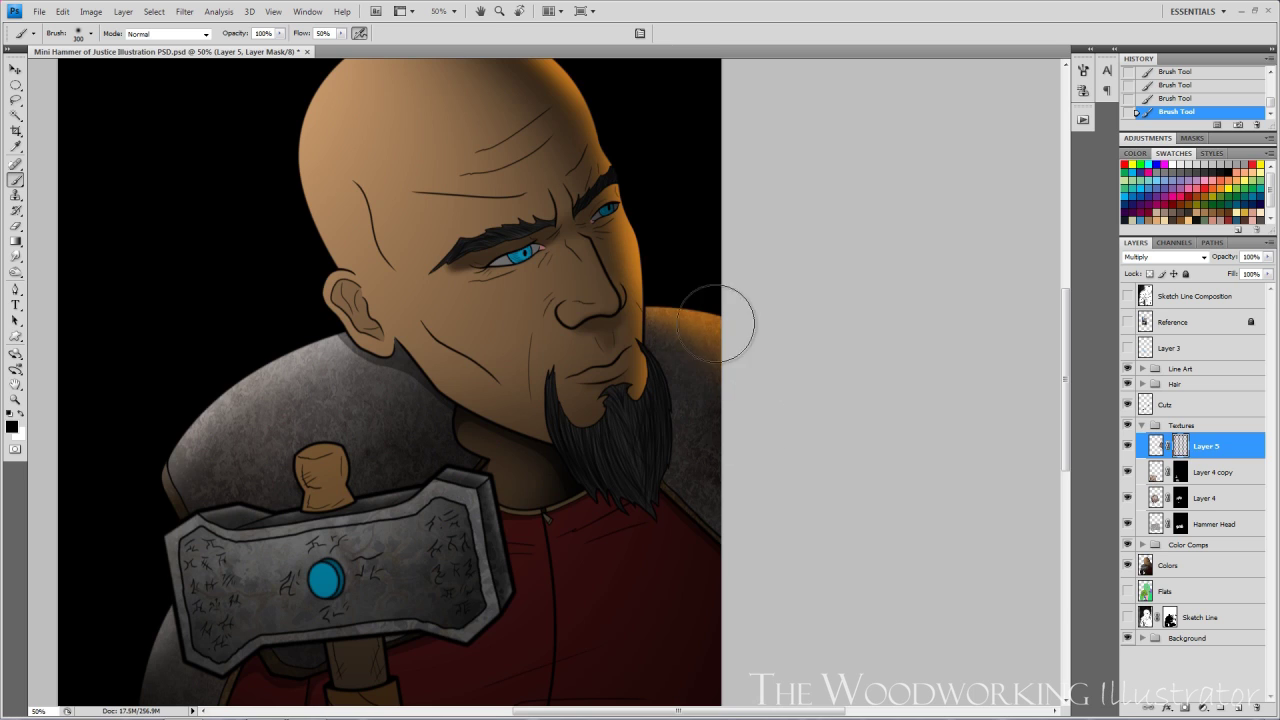
- Open the red fabric texture image, move it onto the illustration's chest as a new layer and set it to Multiply
key(ctrl+minus)
click(39, 11)
mouse_move(80, 86)
click(300, 126)
click(16, 70)
drag(300, 500, 658, 517)
click(558, 391)
click(1165, 257)
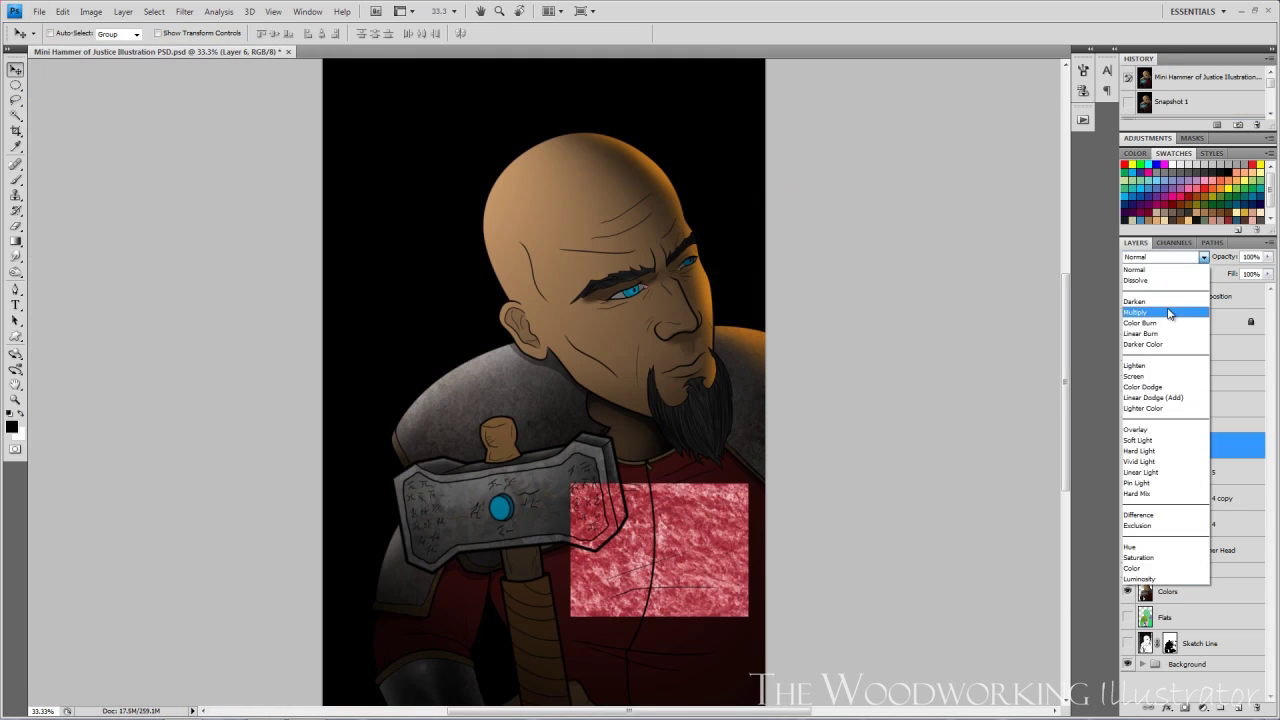
click(1169, 311)
- Enlarge the Layer 6 fabric texture with Free Transform so it spans the whole shirt and sleeves
key(ctrl+t)
drag(481, 528, 261, 634)
drag(660, 394, 704, 311)
drag(481, 634, 481, 652)
key(Return)
key(ctrl+plus)
key(ctrl+plus)
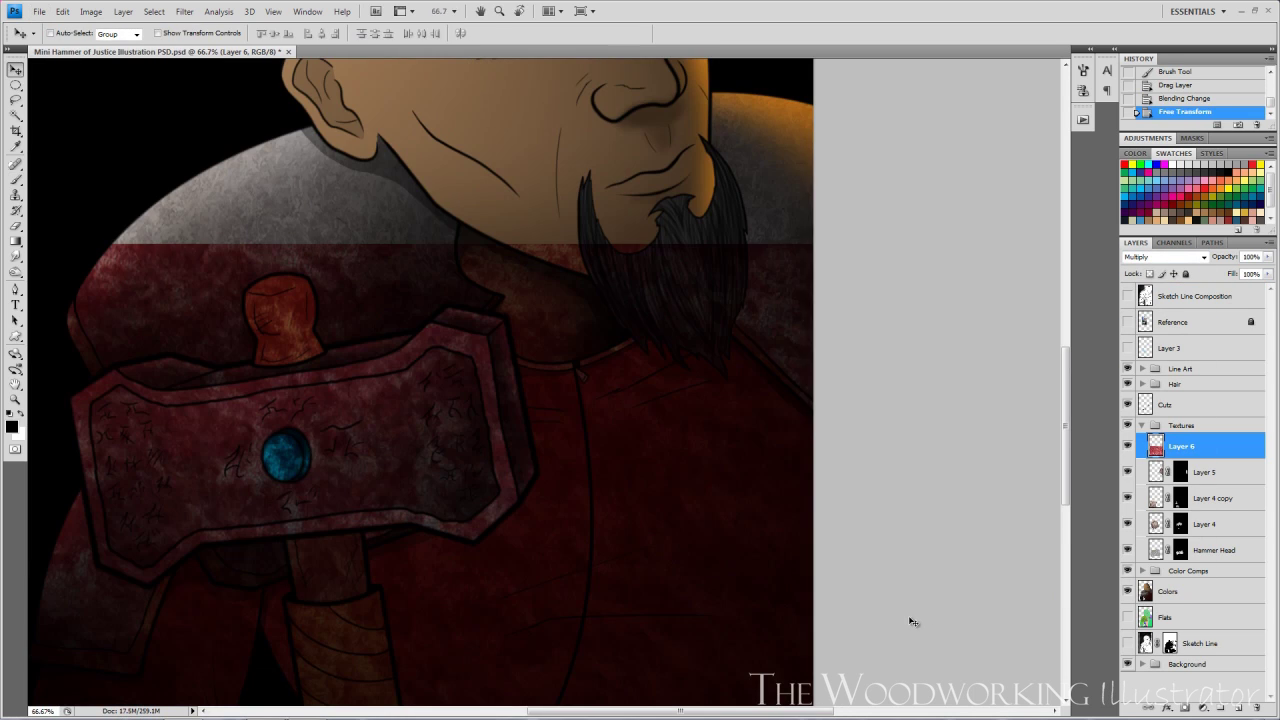
- Desaturate the Layer 6 fabric texture to grey with Hue/Saturation and adjust its brightness with Levels
key(ctrl+u)
key(ctrl+l)
drag(857, 347, 843, 350)
click(907, 220)
- Select the red shirt and sleeve areas from Flats with the Magic Wand and mask Layer 6 to them
click(1177, 613)
key(w)
click(660, 500)
shift+click(200, 620)
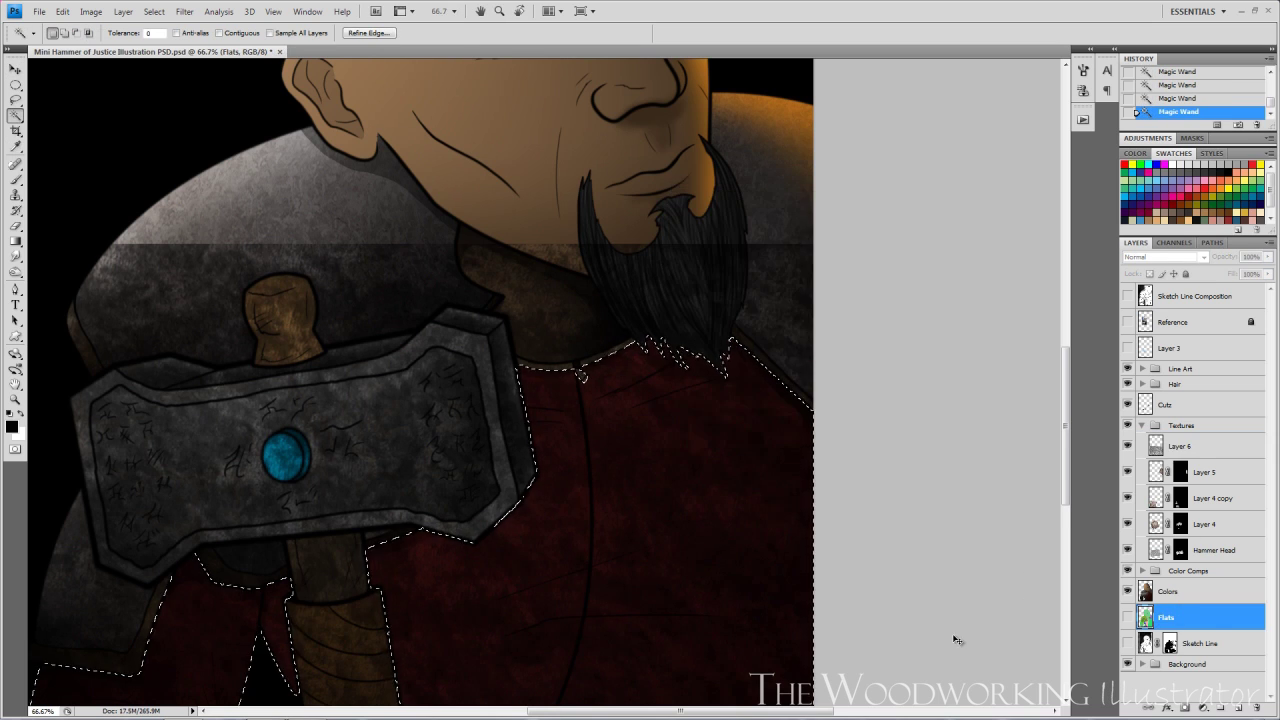
click(1180, 446)
click(1185, 708)
- Enlarge the brush to 600 and paint on Layer 6's mask to fade the fabric texture across the shirt
key(ctrl+minus)
key(b)
key(ctrl+minus)
key(bracketright)
key(bracketright)
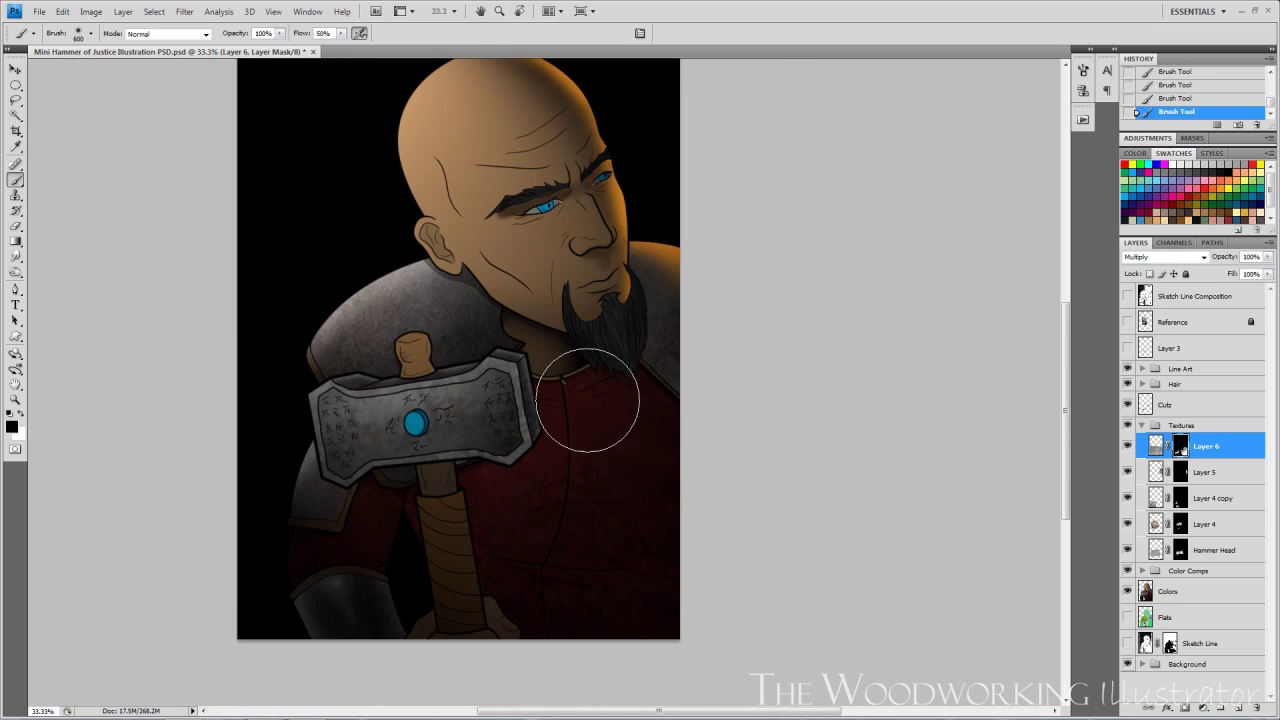
- Refine Layer 6's mask with smaller brushes down to size 150 and save the document
key(ctrl+plus)
key(bracketleft)
key(bracketleft)
key(bracketleft)
key(bracketright)
key(bracketright)
key(bracketleft)
key(bracketleft)
key(bracketleft)
key(bracketleft)
key(bracketleft)
key(bracketleft)
key(ctrl+0)
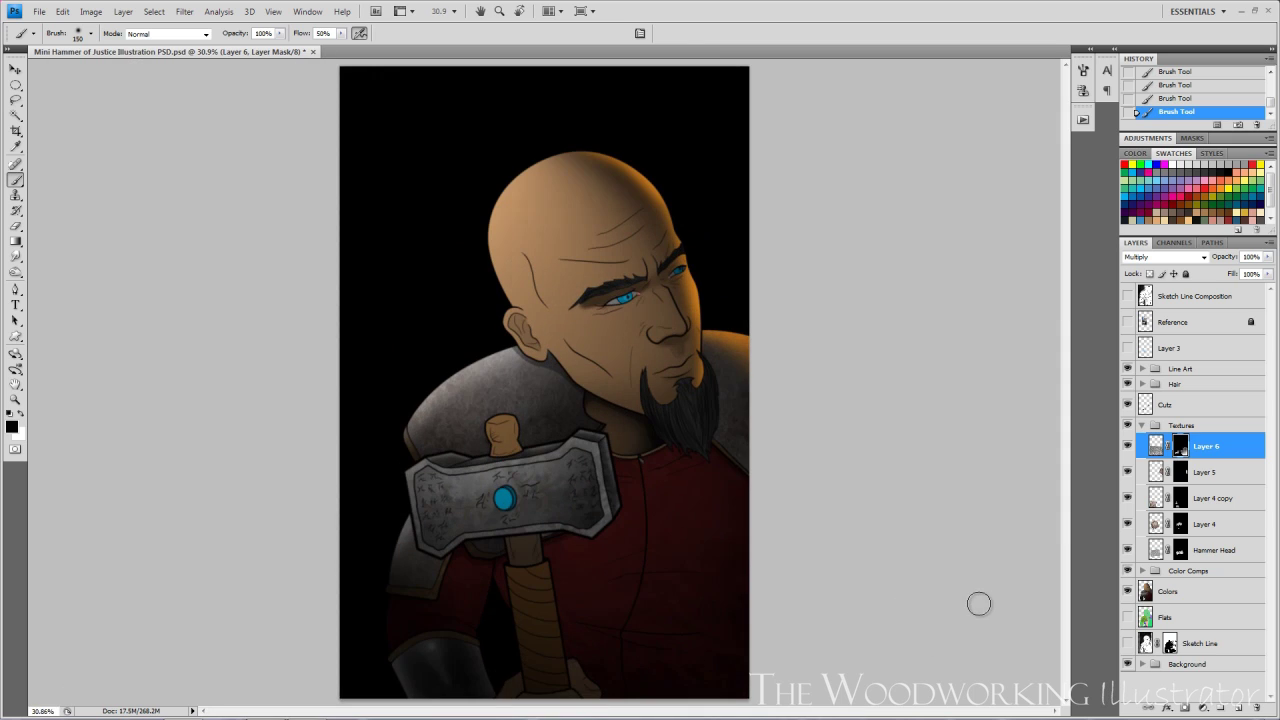
key(ctrl+s)
- Try merging Layer 5 down into Layer 4 copy, and undo the merge
click(1217, 475)
key(ctrl+e)
click(656, 281)
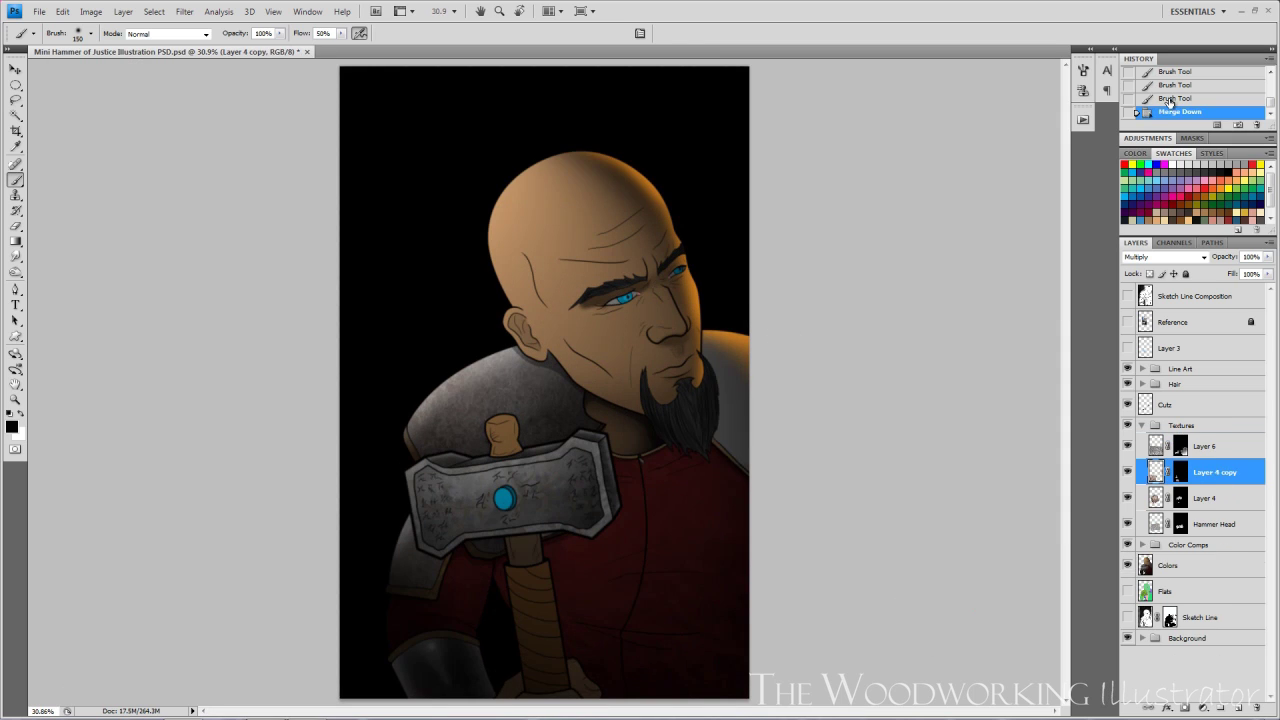
click(1169, 99)
- Rename Layer 6 as Armor, collapse the Textures group and save the document
double_click(1207, 447)
text(Armor)
key(Return)
click(1142, 426)
key(ctrl+s)
- Select the armour pieces from Flats, try a Color Balance shift on them in Colors, then undo it and deselect
click(1194, 493)
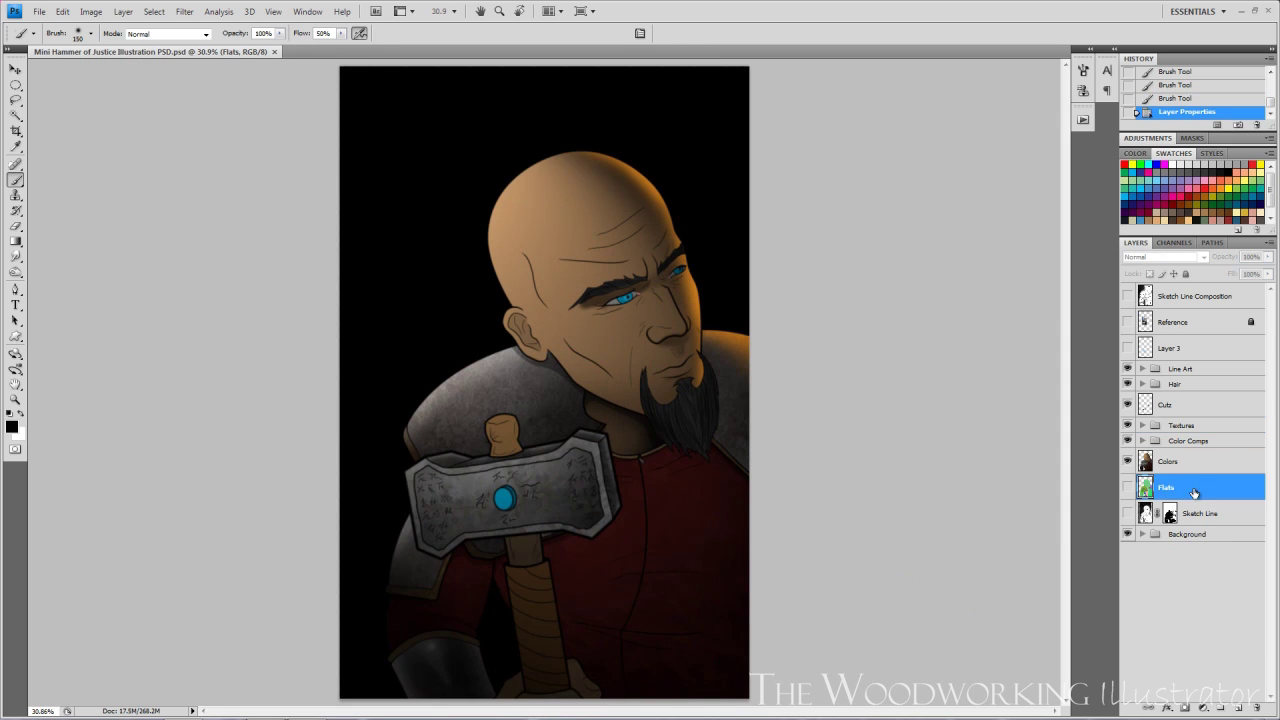
key(w)
click(732, 400)
click(460, 410)
click(411, 532)
click(446, 657)
click(1176, 463)
key(ctrl+h)
key(ctrl+b)
drag(383, 184, 391, 186)
click(527, 122)
click(1127, 348)
click(1127, 348)
click(1238, 97)
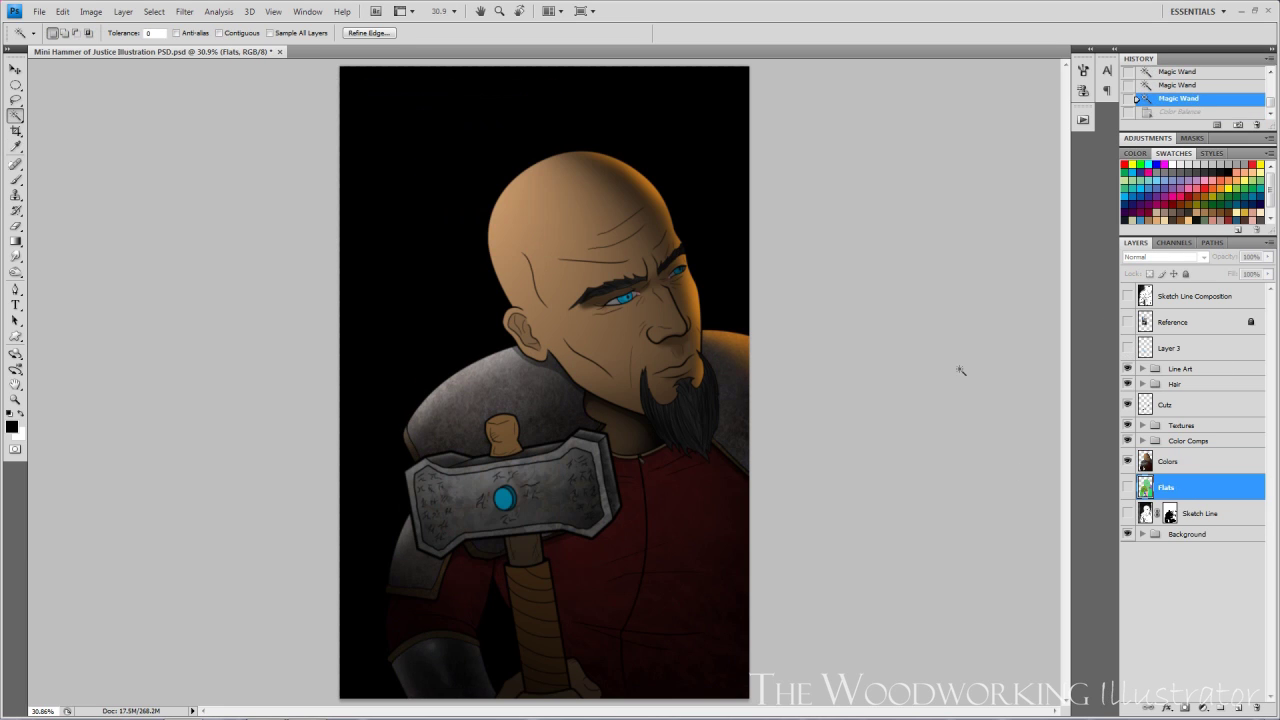
key(ctrl+d)
- Make the Colors layer active and toggle Layer 3 on and off to preview the hammer gem's blue glow
key(alt+bracketright)
key(v)
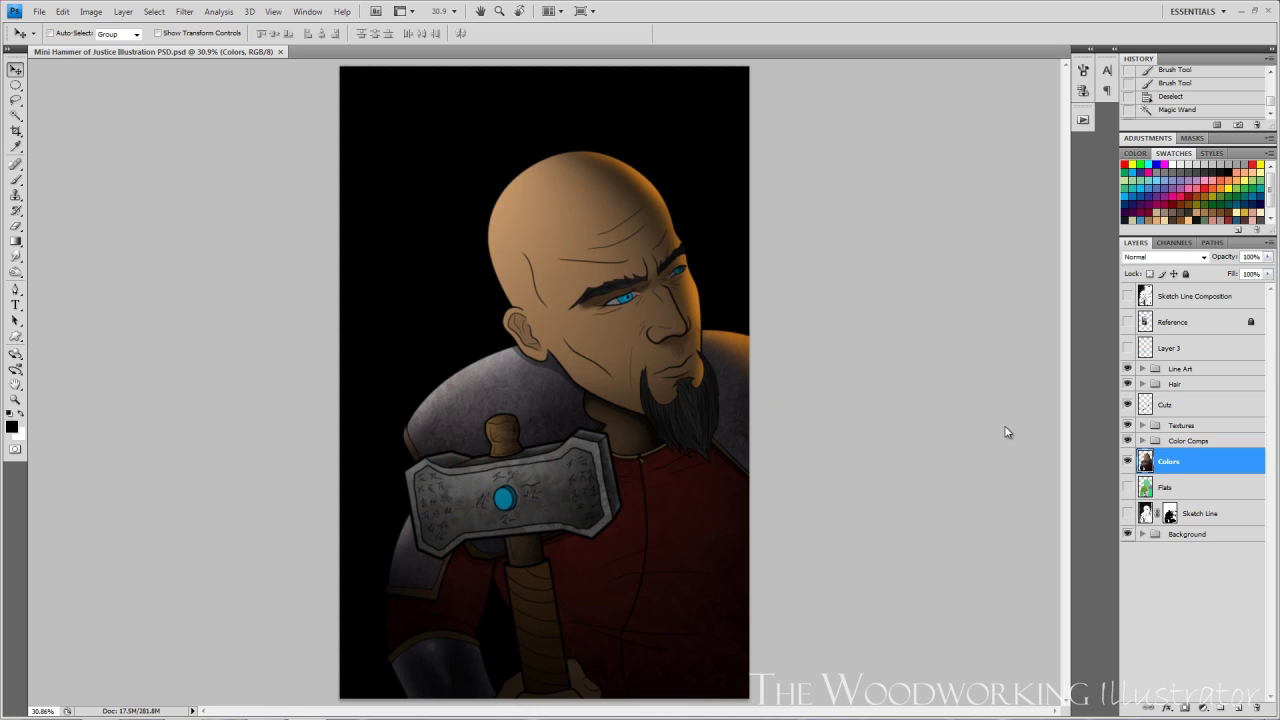
click(1128, 348)
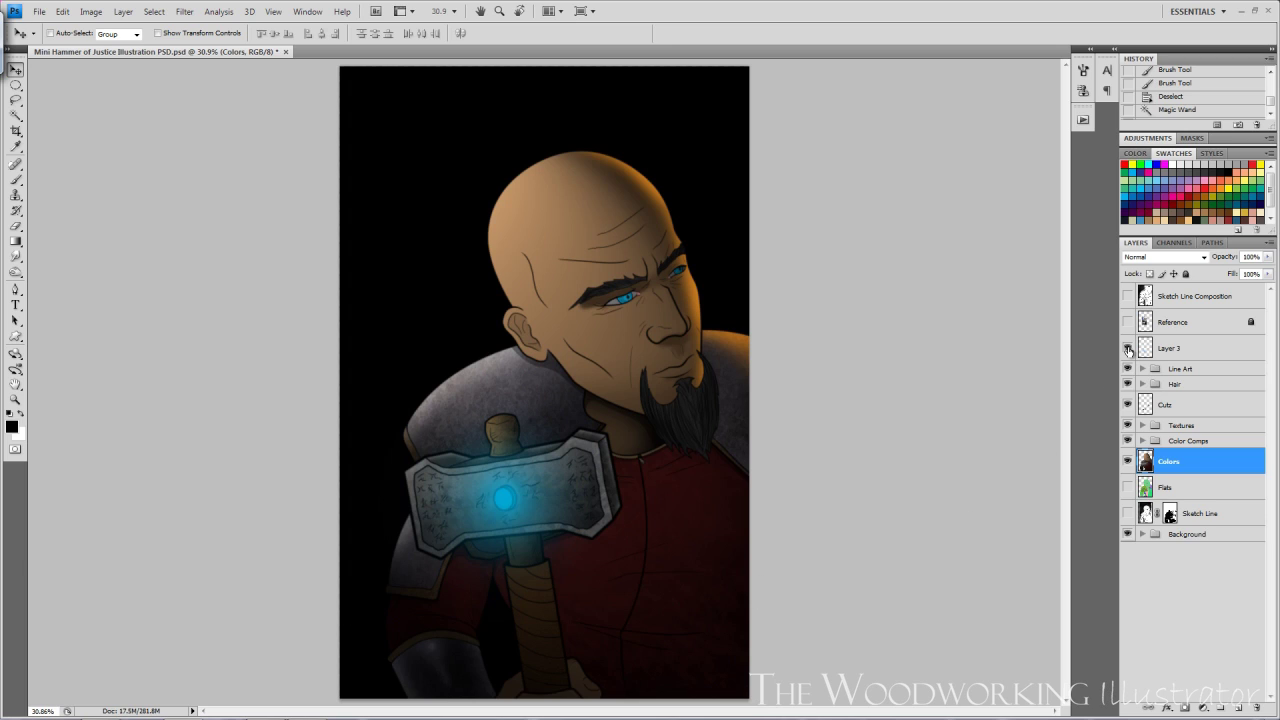
click(1128, 348)
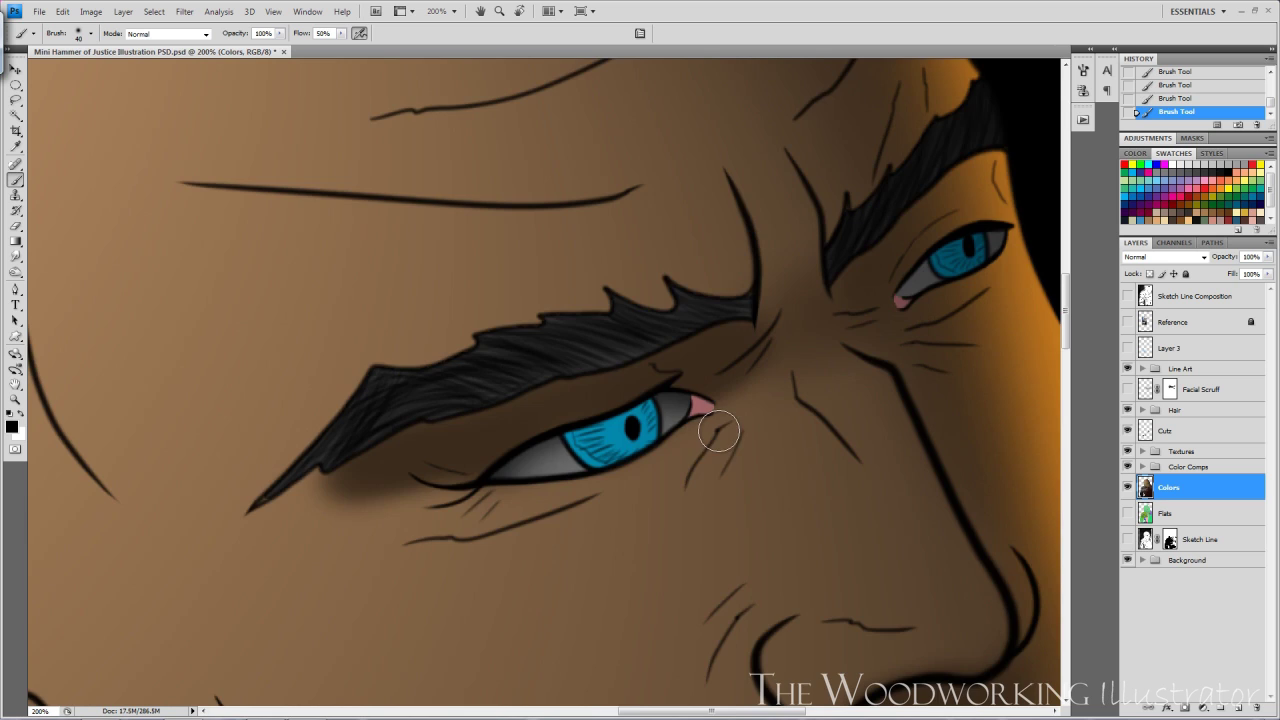
- Reduce the brush to about size 25 and shade the inner corner of the far eye on Colors
drag(958, 317, 831, 424)
key(bracketleft)
key(bracketleft)
key(bracketleft)
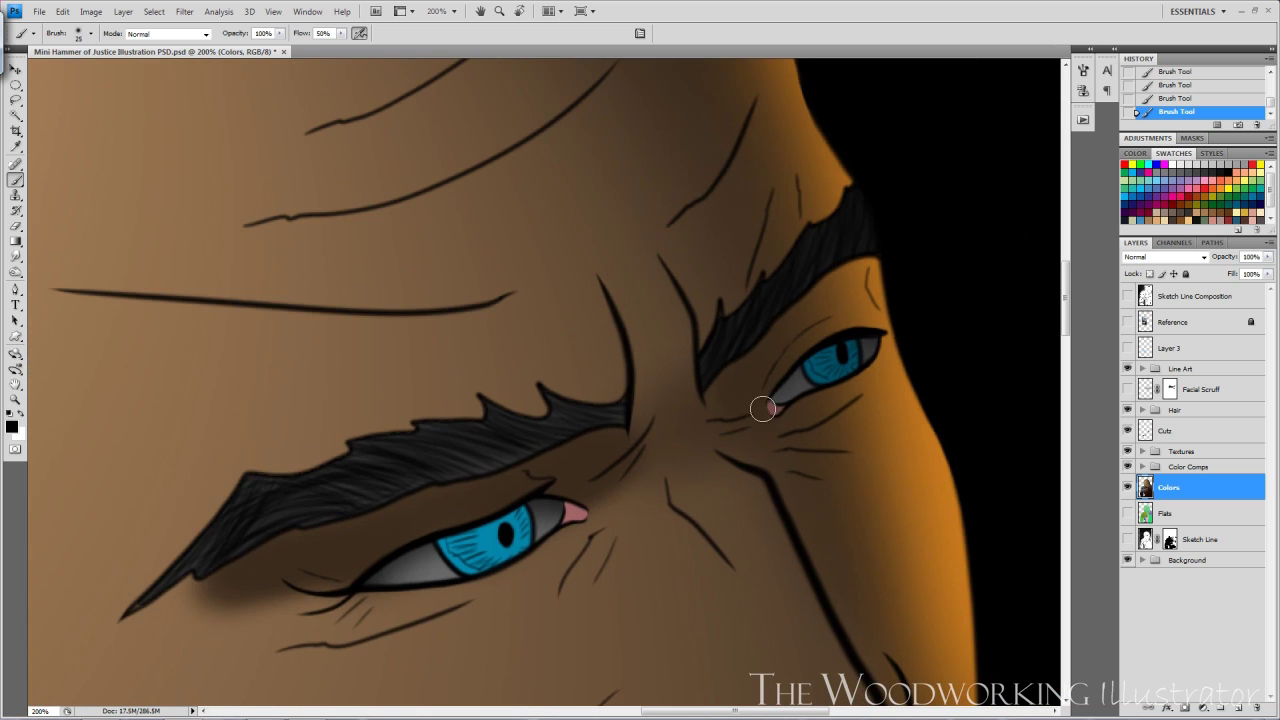
key(ctrl+plus)
key(ctrl+minus)
- Select the pink eye corners and darken them with Hue/Saturation, lowering the saturation slightly and setting Lightness to -25
key(w)
click(1168, 488)
key(ctrl+u)
drag(863, 358, 848, 360)
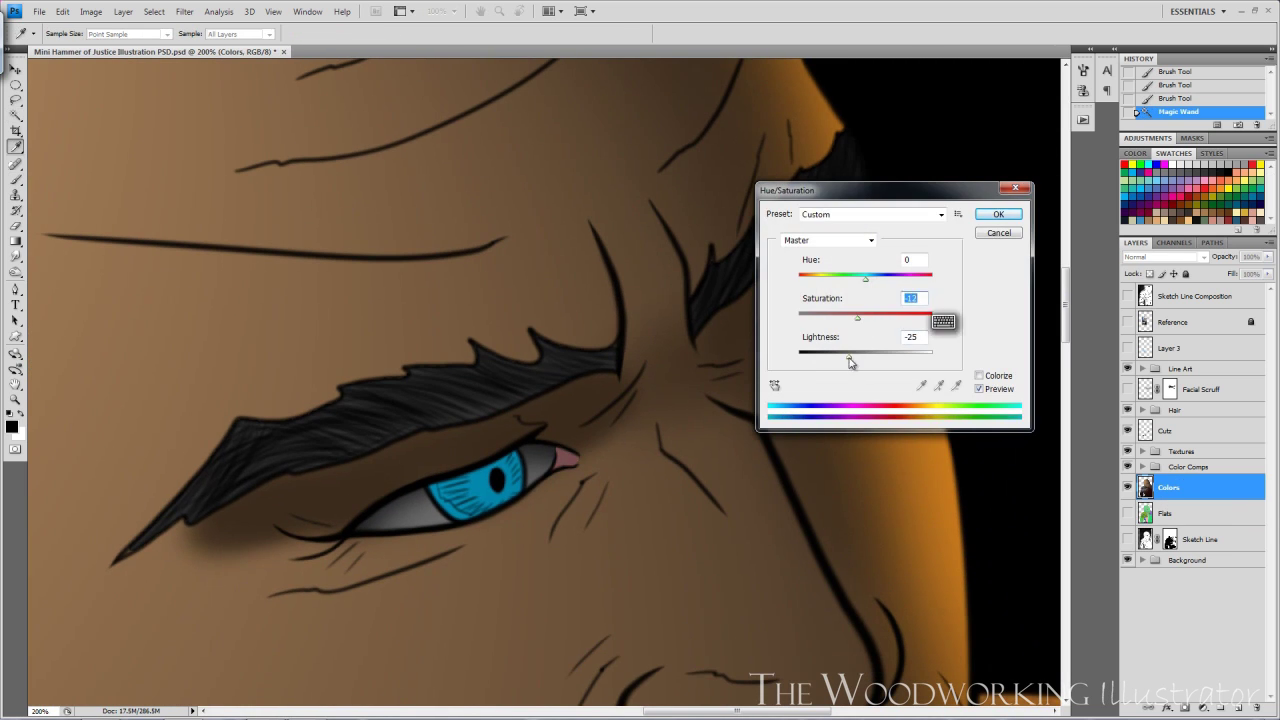
click(999, 214)
- Paint fine shading on the pink inner corners of both eyes with a size 10 brush
key(ctrl+minus)
key(ctrl+minus)
key(ctrl+minus)
key(ctrl+plus)
key(ctrl+plus)
key(ctrl+plus)
key(ctrl+plus)
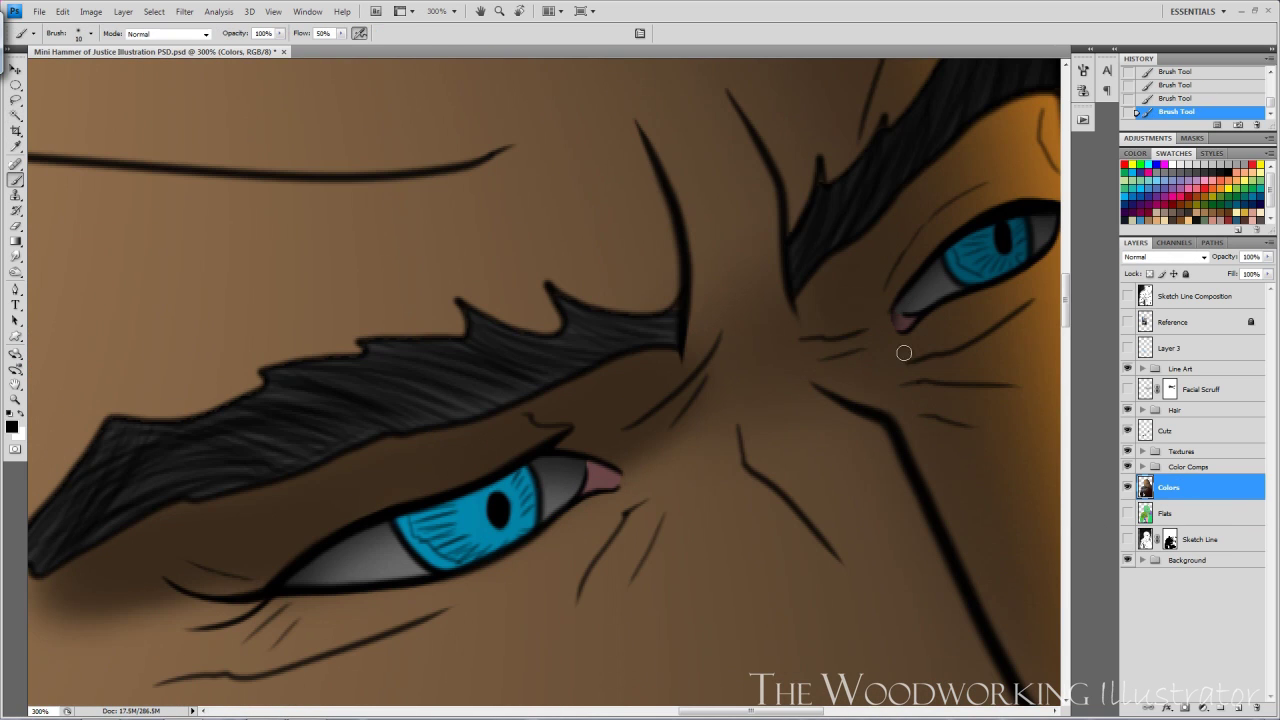
key(ctrl+minus)
key(ctrl+minus)
key(ctrl+minus)
key(ctrl+minus)
key(ctrl+plus)
key(ctrl+plus)
key(ctrl+plus)
- Select the irises from Flats and shade them on Colors with dark teal (H 192, S 83, B 22) and a size 35 brush
click(507, 472)
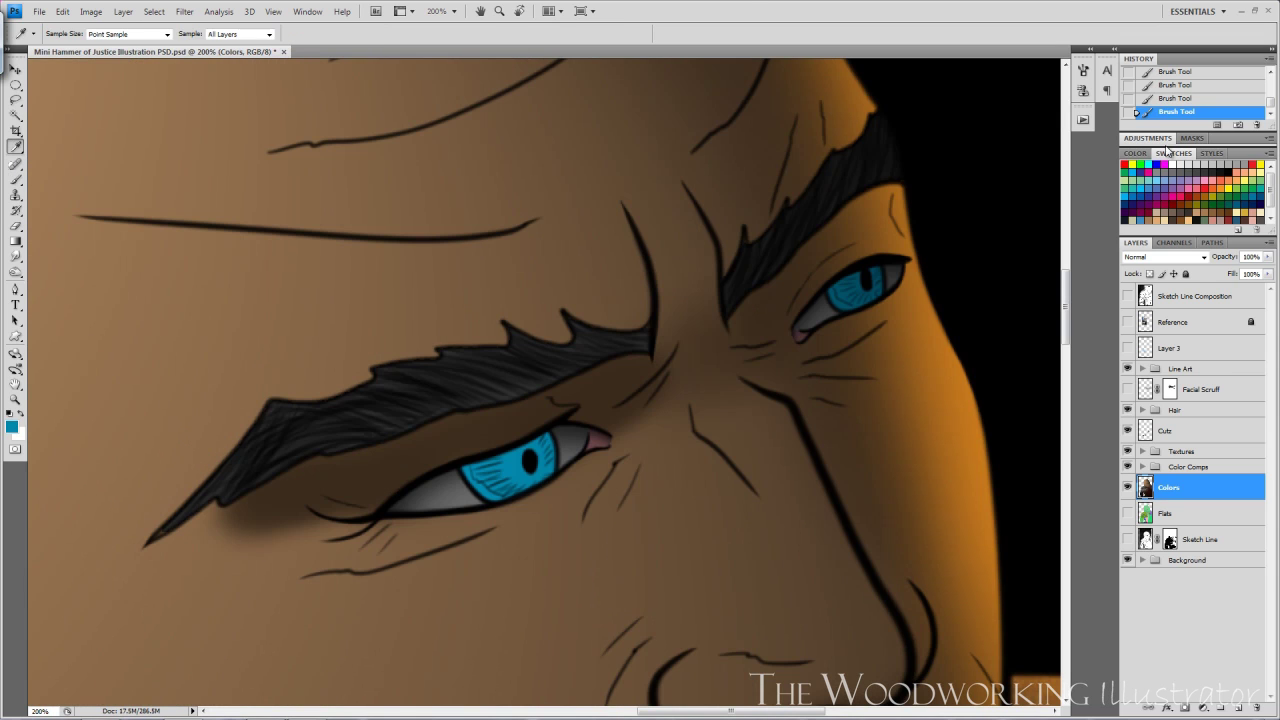
click(1135, 153)
click(1166, 503)
key(w)
click(505, 470)
click(1168, 477)
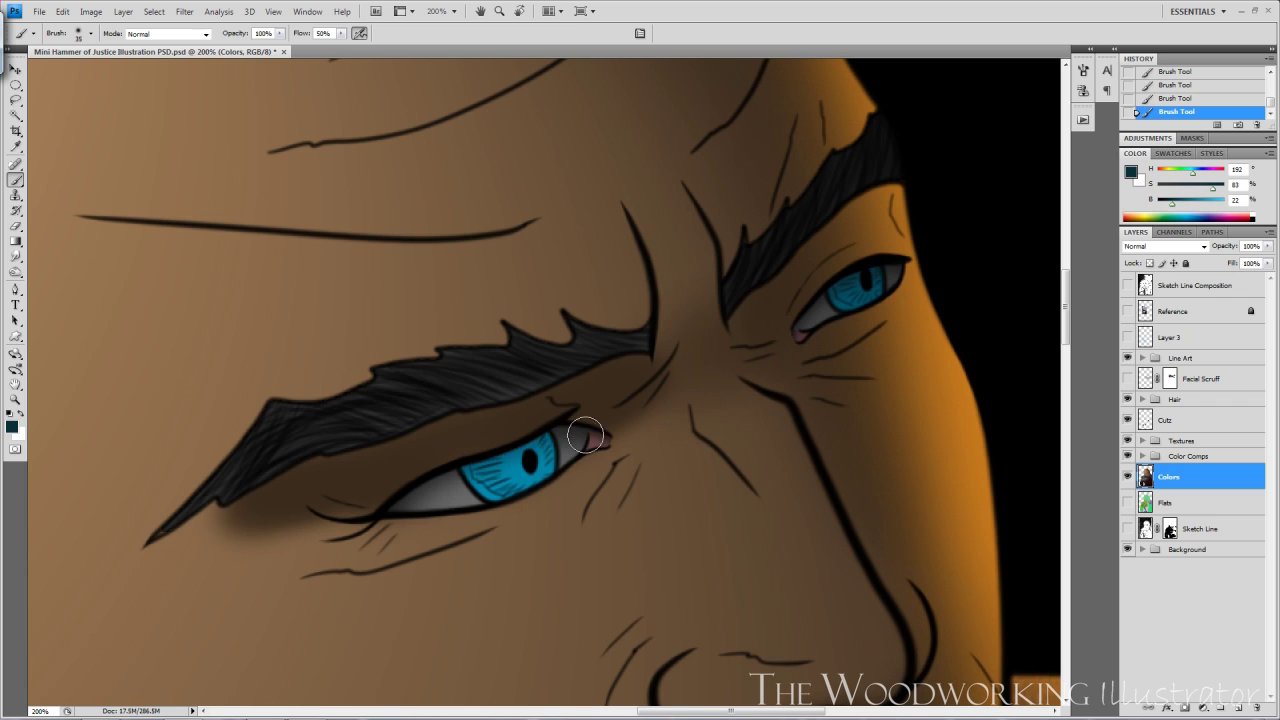
key(ctrl+minus)
key(ctrl+minus)
key(ctrl+minus)
key(ctrl+plus)
key(ctrl+plus)
key(ctrl+plus)
- Paint white highlights and small reflection dots in the near eye's iris with a fine brush
key(])
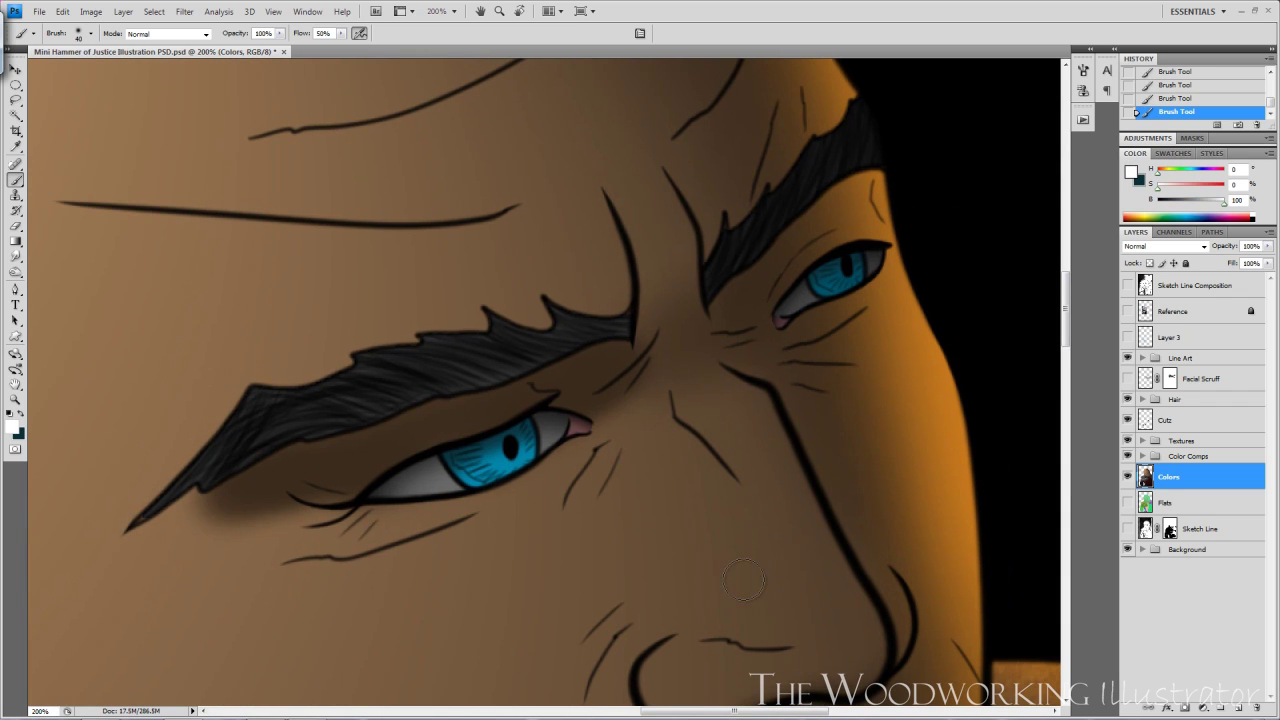
key(ctrl+minus)
key(ctrl+minus)
key(ctrl+minus)
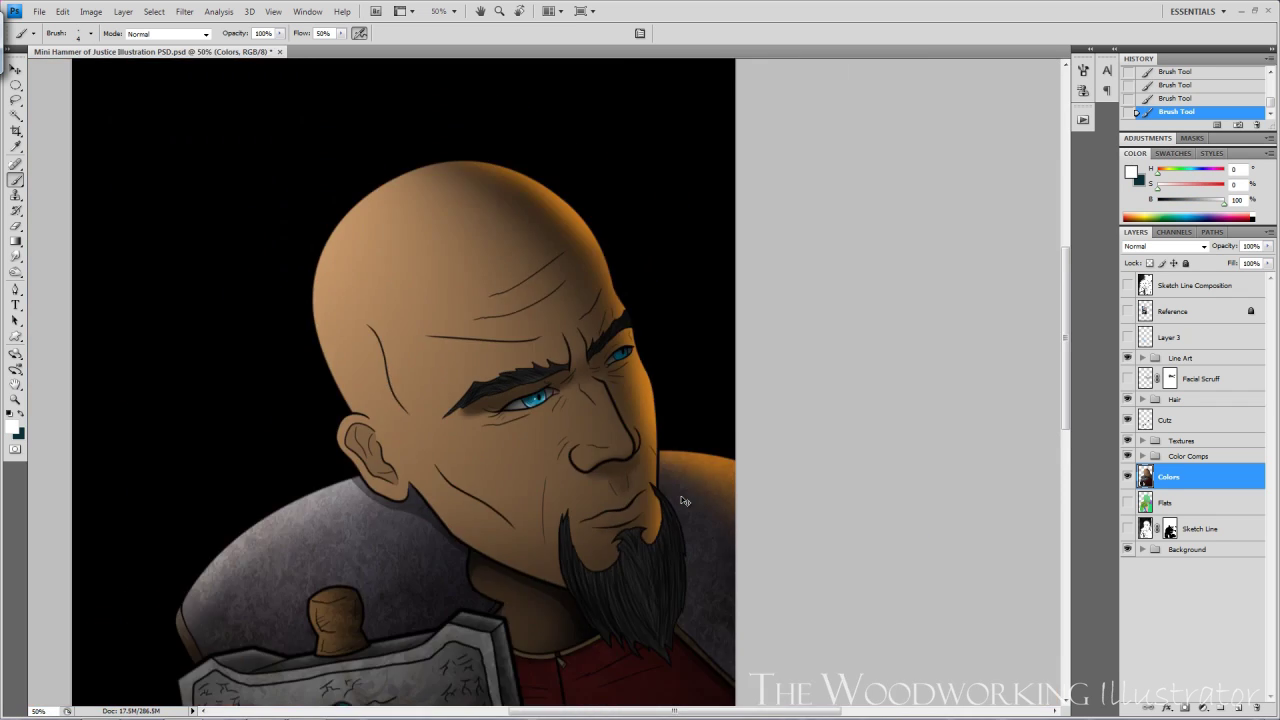
key(ctrl+plus)
key(ctrl+plus)
key(ctrl+plus)
key(ctrl+plus)
key(ctrl+plus)
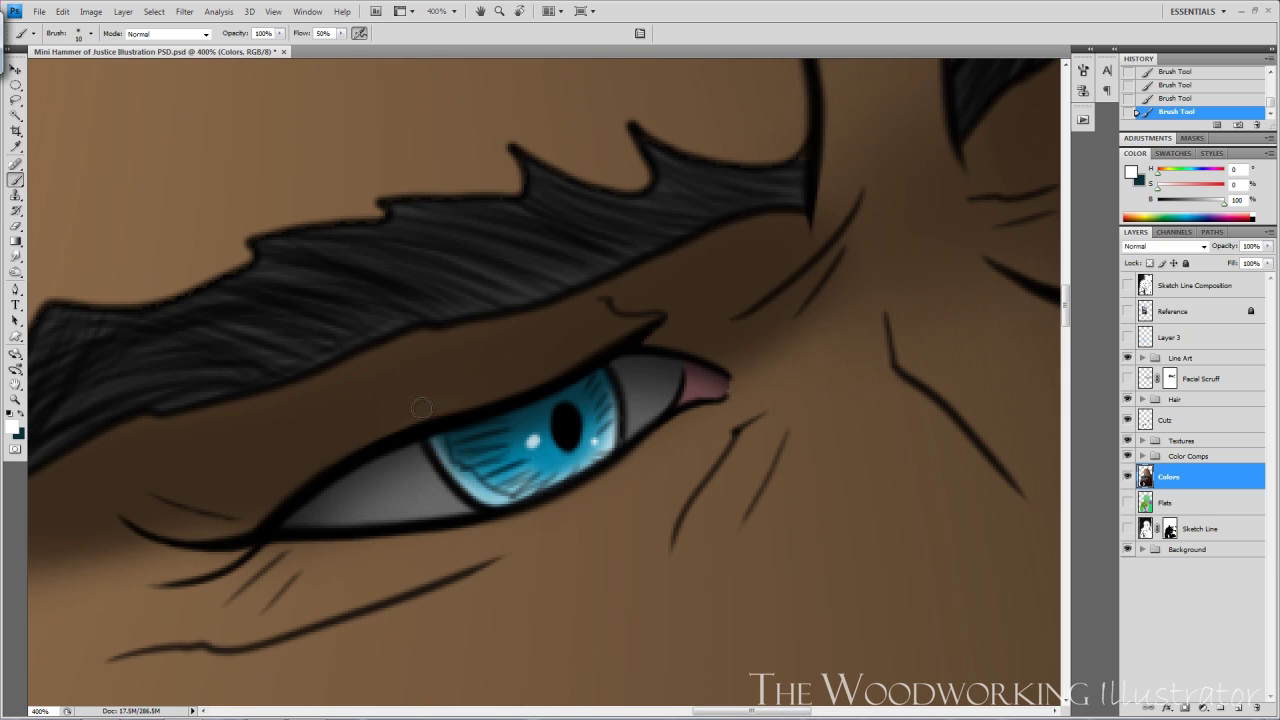
- Add matching white highlights to the far eye's iris with a size 20 brush
key(ctrl+minus)
key(ctrl+minus)
key(ctrl+minus)
key(ctrl+plus)
key(ctrl+plus)
key(ctrl+plus)
key(bracketright)
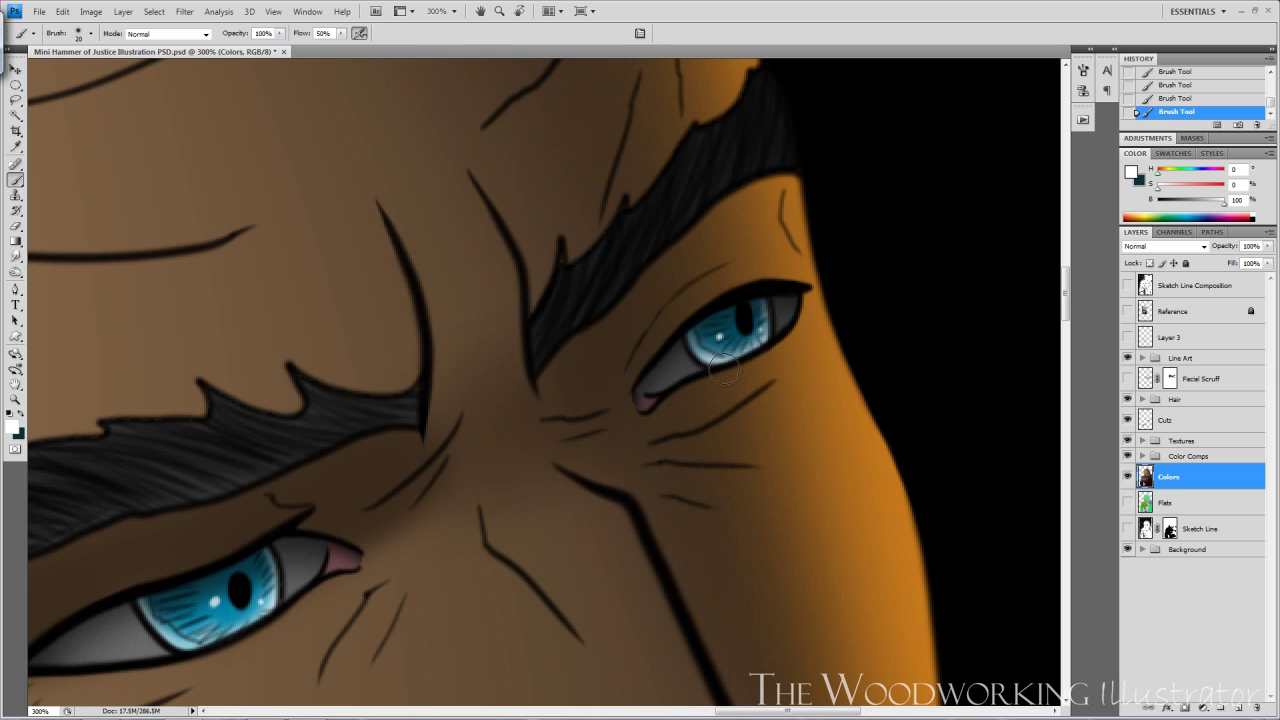
- Examine the eye highlights in the context of the whole face and check the Facial Scruff layer's visibility
key(ctrl+minus)
key(ctrl+minus)
key(ctrl+minus)
key(ctrl+minus)
key(ctrl+minus)
key(ctrl+plus)
key(ctrl+plus)
key(ctrl+plus)
key(ctrl+plus)
key(ctrl+minus)
key(ctrl+minus)
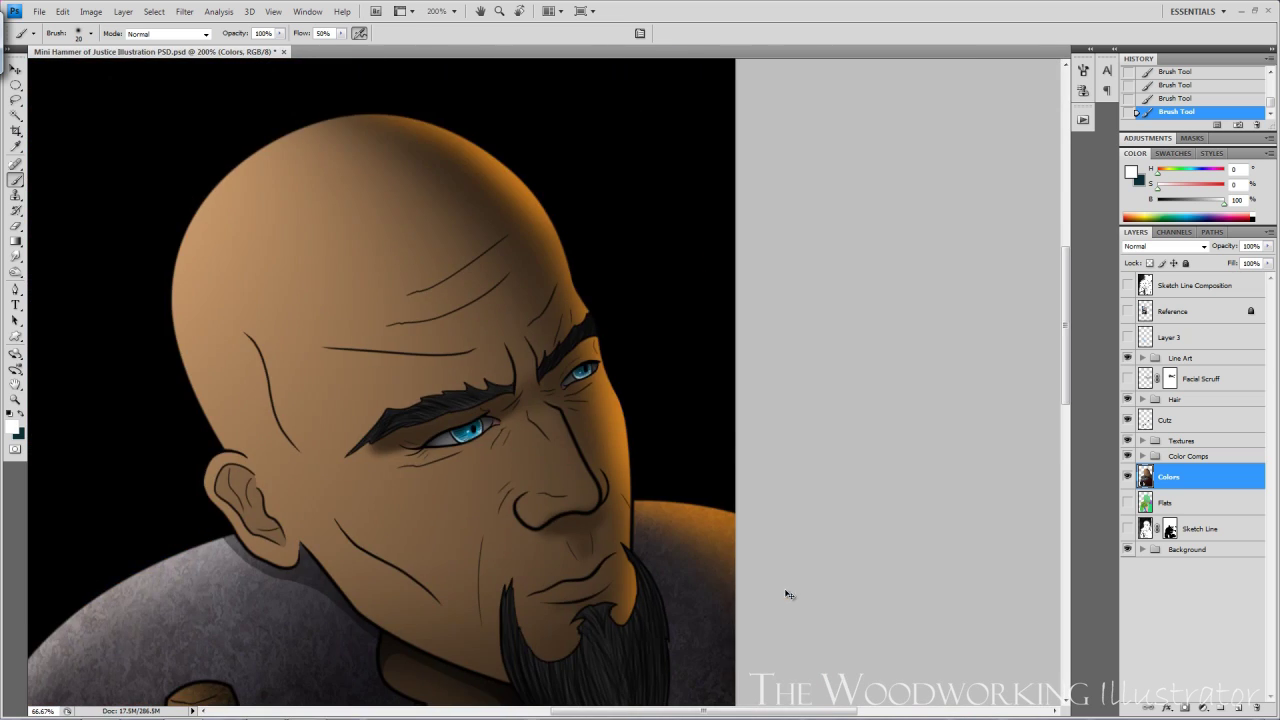
key(ctrl+minus)
key(ctrl+minus)
key(ctrl+minus)
key(ctrl+minus)
key(ctrl+plus)
click(1128, 378)
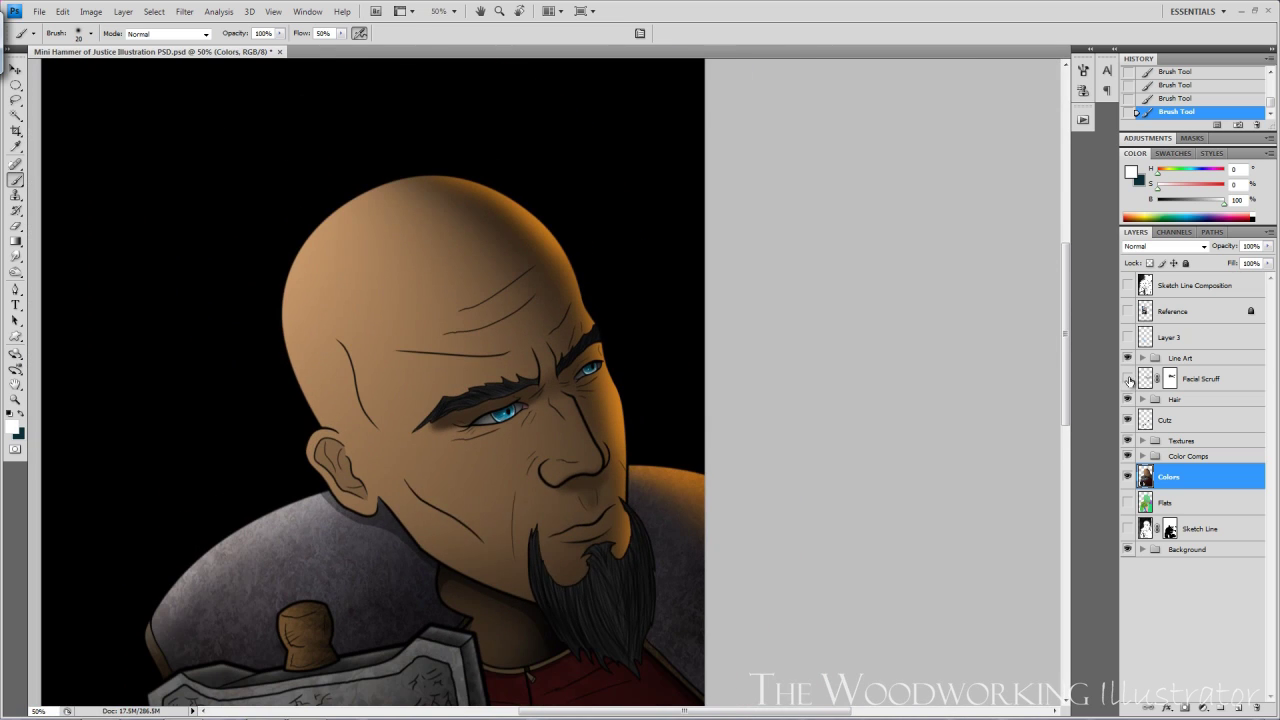
- Select the facial skin areas from Flats and clear their content on the Orange Glow layer in Color Comps
click(1190, 456)
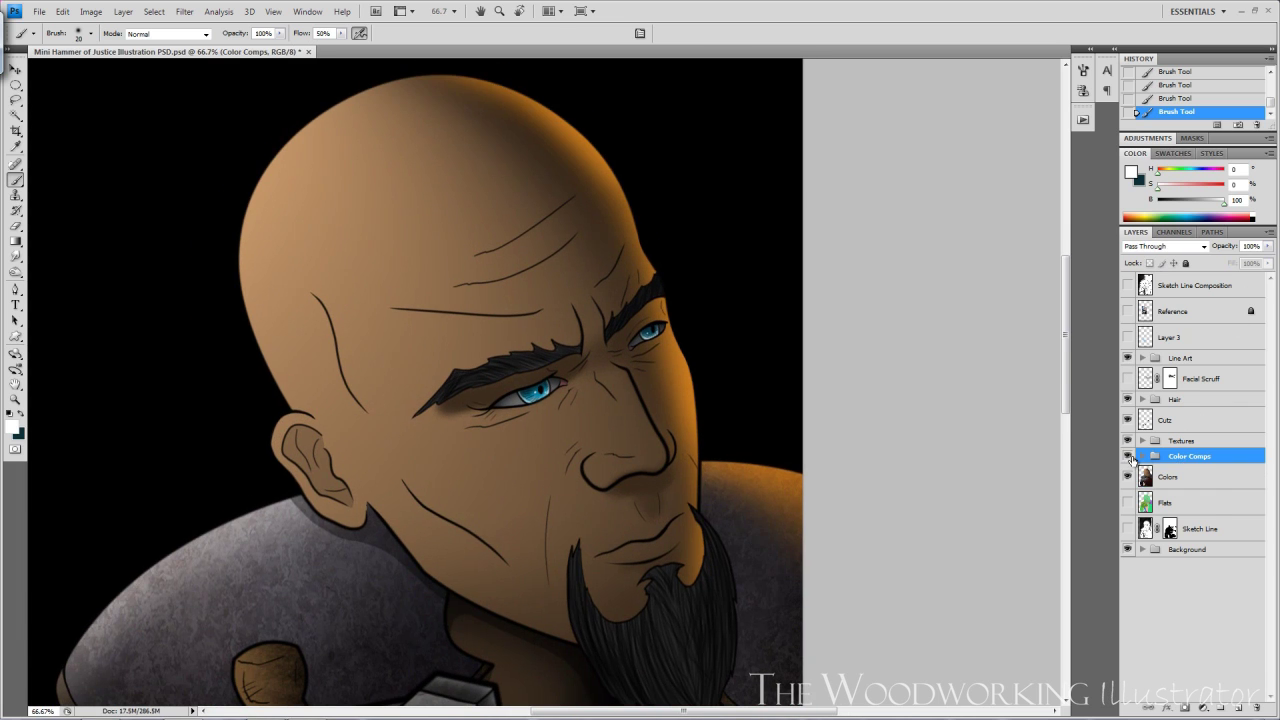
click(1143, 456)
scroll(1257, 108, up, 3)
click(1218, 657)
key(w)
click(638, 366)
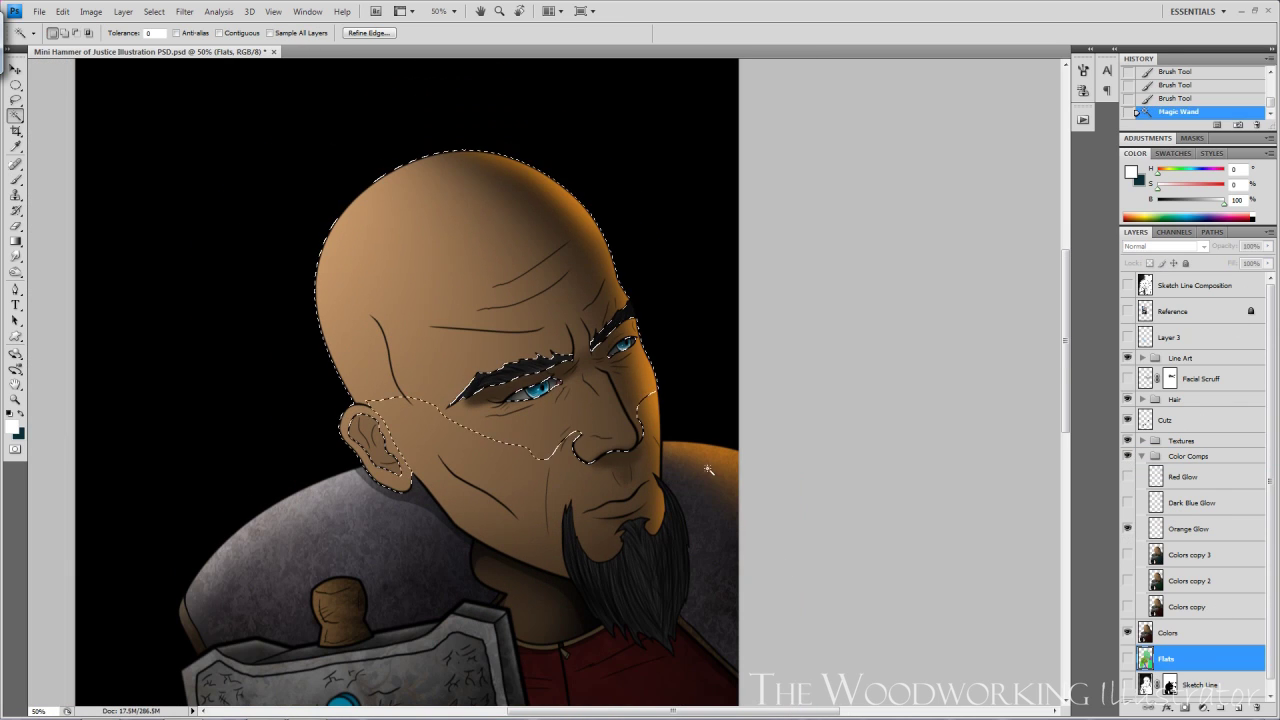
click(572, 438)
click(1188, 530)
key(Delete)
key(ctrl+d)
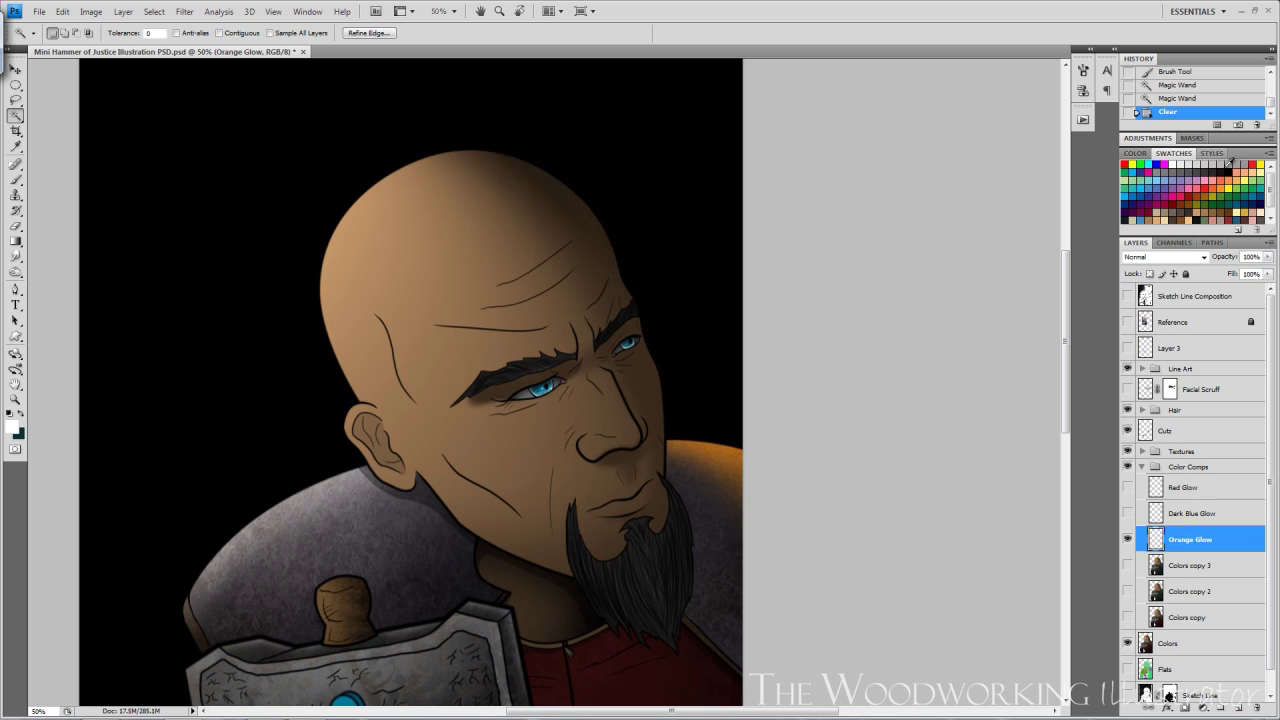
- Paint a narrow orange rim light along the far cheek up to the brow on Orange Glow with a size 70 brush
key(b)
key(ctrl+plus)
drag(710, 508, 704, 454)
key(])
drag(706, 593, 714, 589)
key(])
key(])
key(])
key(])
drag(645, 490, 593, 167)
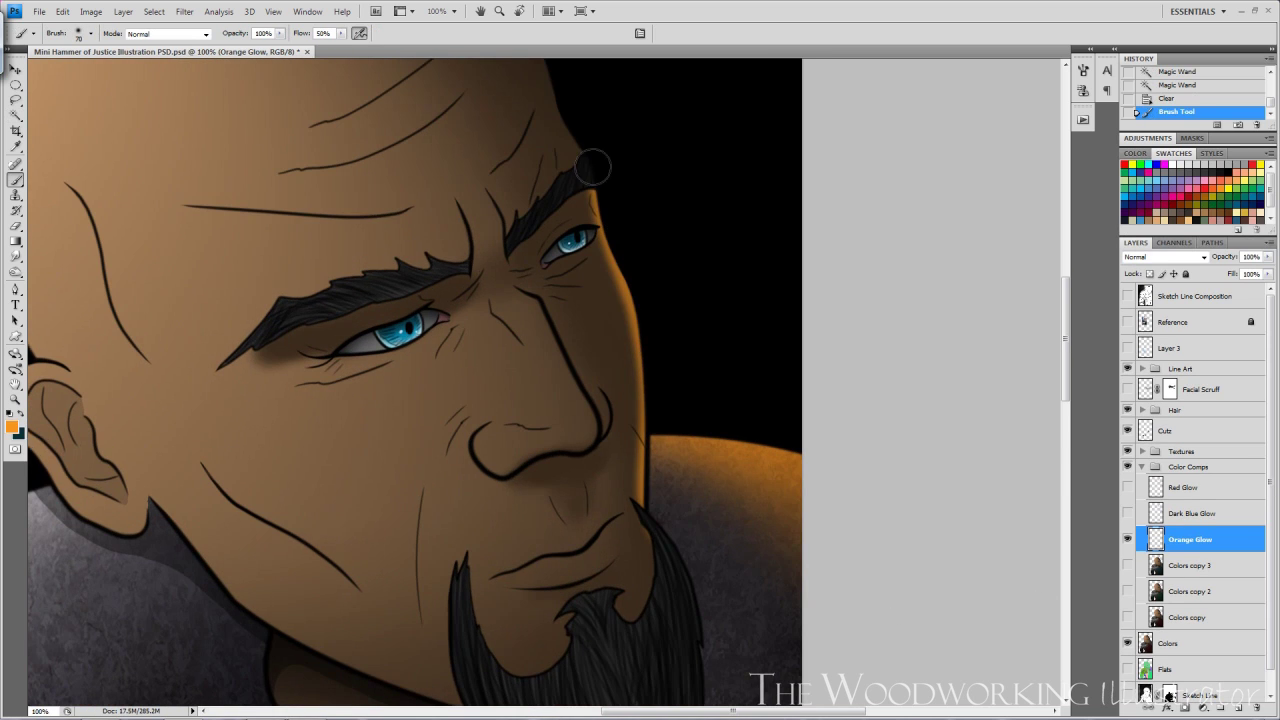
drag(656, 486, 595, 163)
- Extend the orange rim light over the forehead and crown with soft brushes of size 125 and 90
key(ctrl+minus)
key(ctrl+minus)
key(ctrl+minus)
key(ctrl+plus)
key(ctrl+plus)
drag(480, 260, 471, 456)
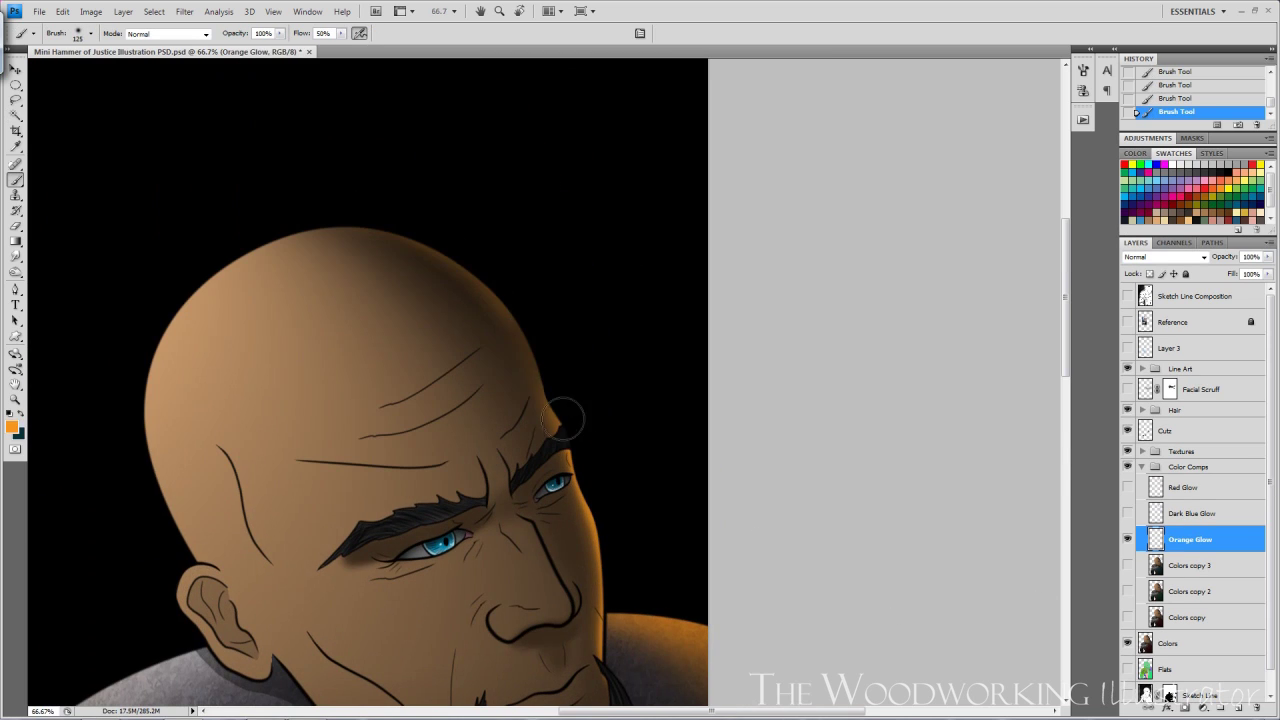
drag(382, 209, 538, 323)
key(ctrl+minus)
key(ctrl+plus)
mouse_move(626, 499)
mouse_down()
mouse_move(666, 486)
mouse_move(692, 537)
mouse_up()
key(ctrl+plus)
key([)
key([)
key([)
key([)
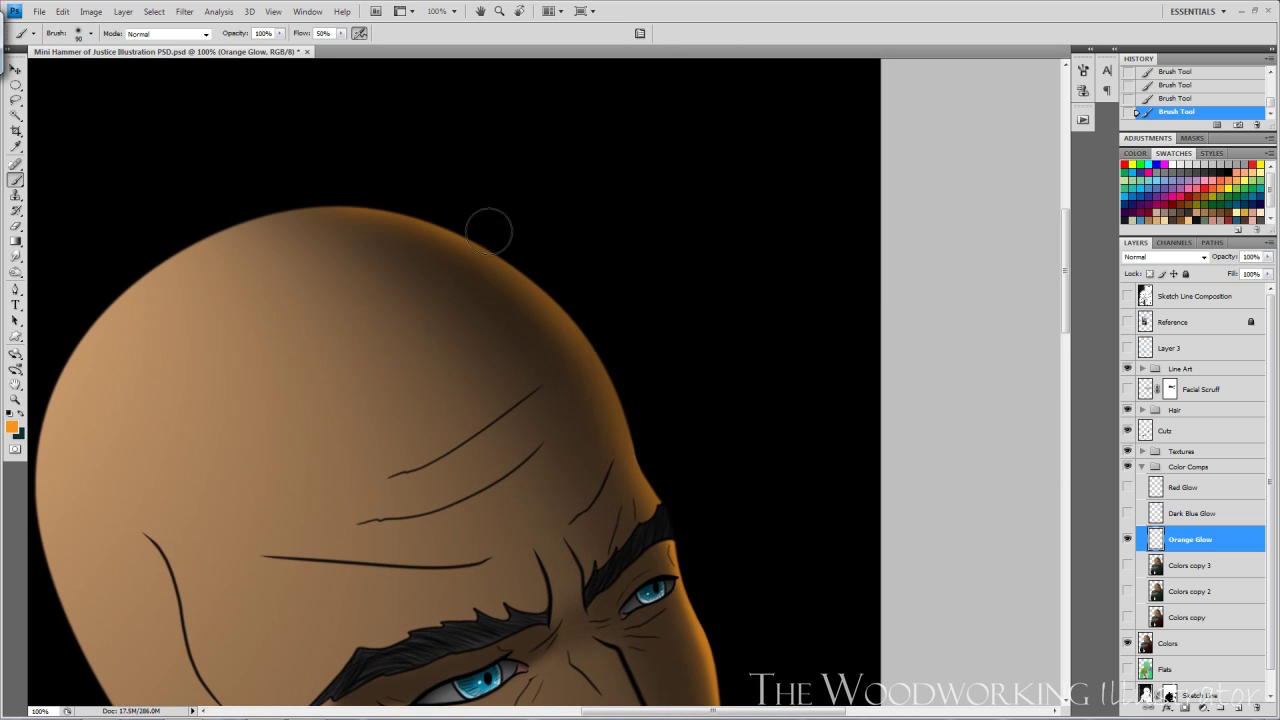
- Compare the glow with a saved history snapshot and touch up Orange Glow with a size 45 eraser
key(ctrl+minus)
key(ctrl+minus)
key(ctrl+minus)
key(ctrl+plus)
drag(777, 625, 760, 489)
key(ctrl+minus)
drag(1271, 102, 1271, 86)
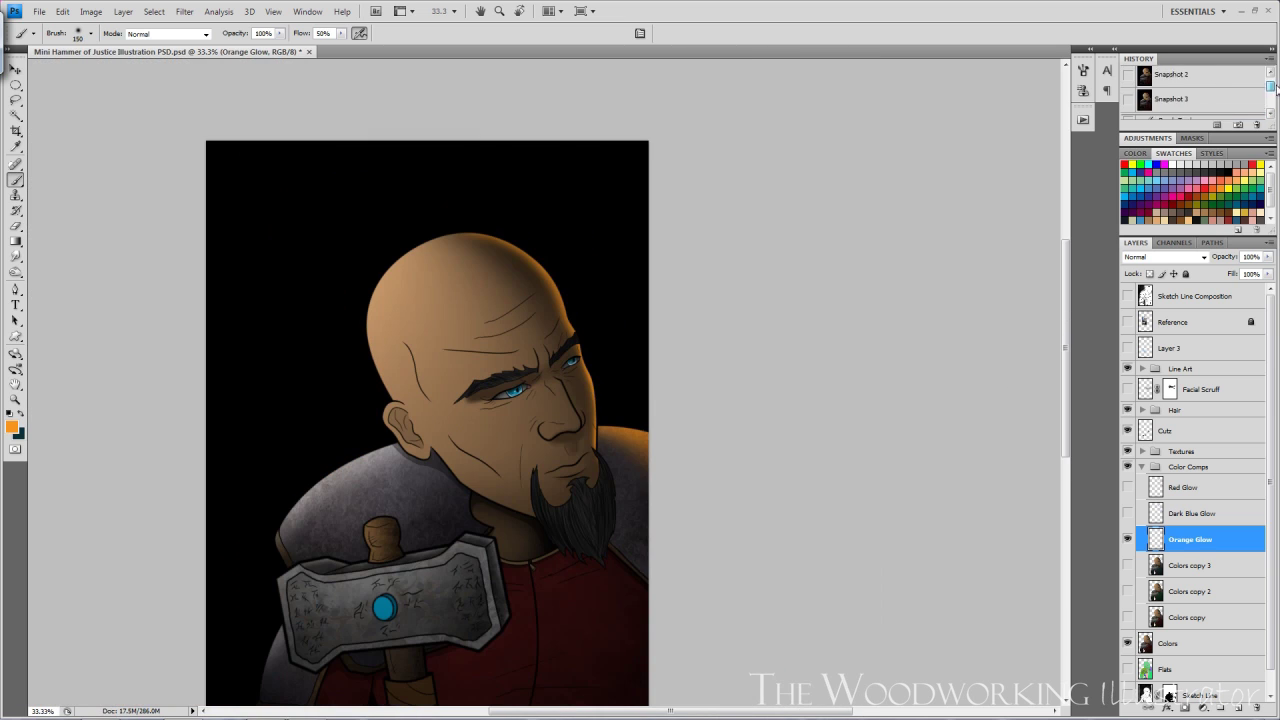
click(1205, 79)
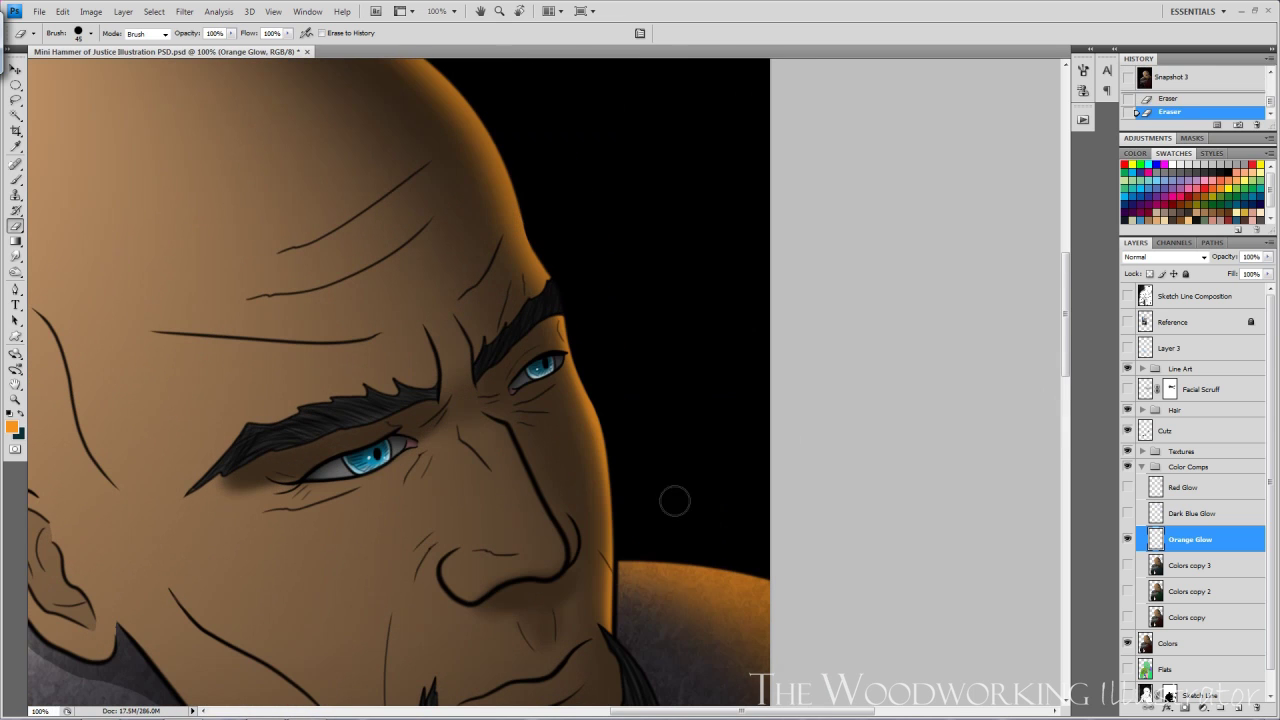
- Paint soft orange glow down the far cheek towards the mouth and chin, reducing the brush to size 80
key(b)
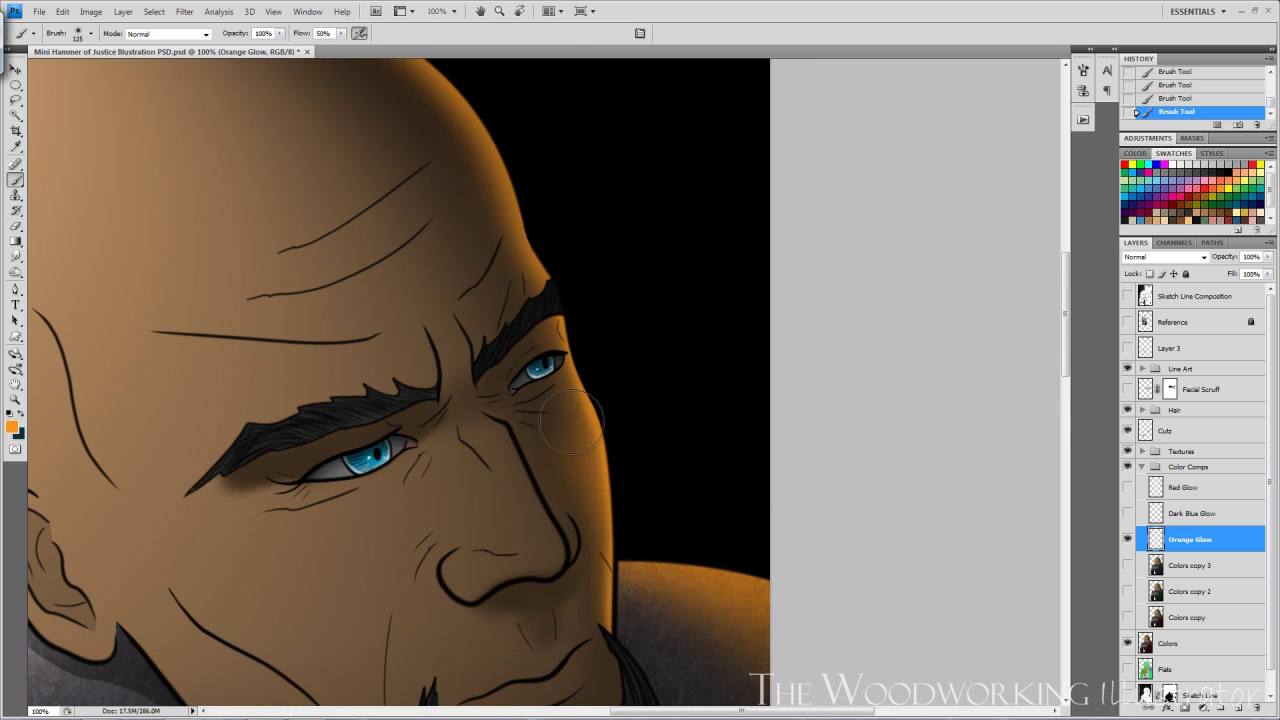
scroll(572, 420, down, 3)
scroll(563, 380, up, 3)
key(bracketleft)
key(bracketleft)
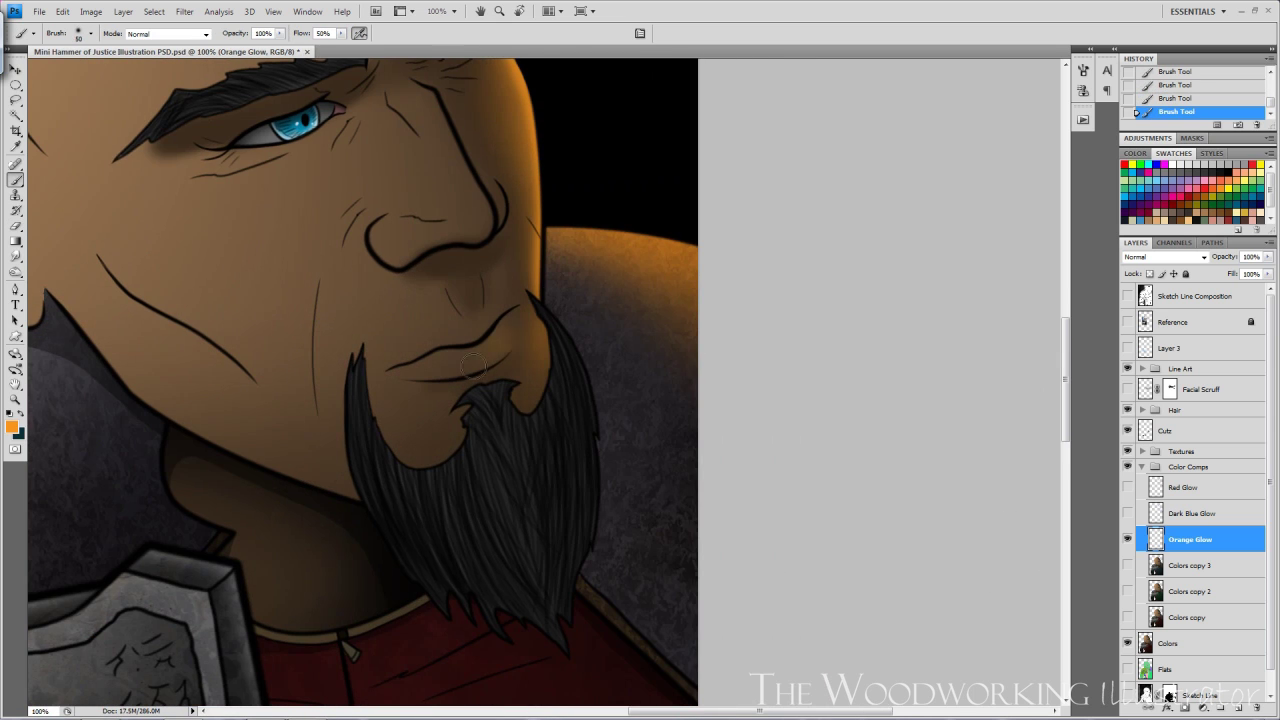
- Try painting a broader orange glow beside the lips and step back through the history
key(bracketright)
key(bracketright)
drag(495, 354, 492, 300)
scroll(634, 454, down, 3)
click(1229, 98)
click(1215, 72)
- Trim the skin selection with the Lasso along the forehead, the bridge of the nose and the nostril
scroll(923, 454, up, 8)
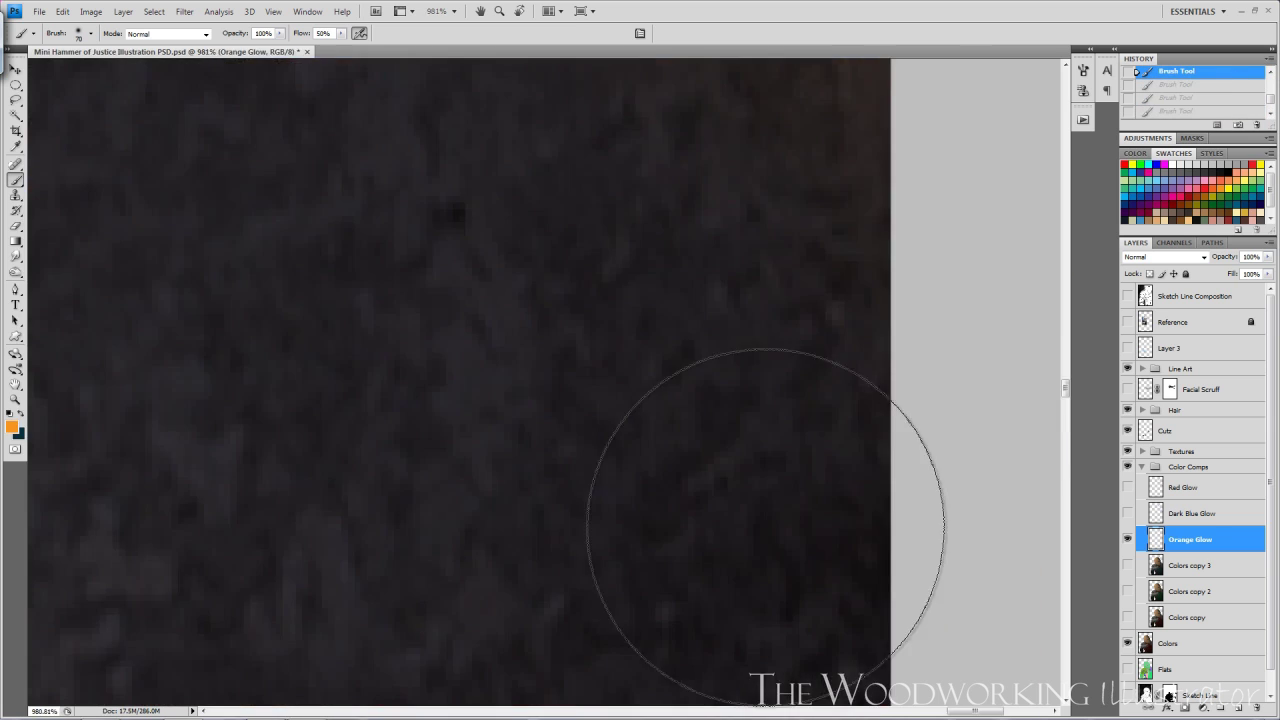
scroll(765, 525, down, 6)
key(l)
scroll(517, 268, up, 3)
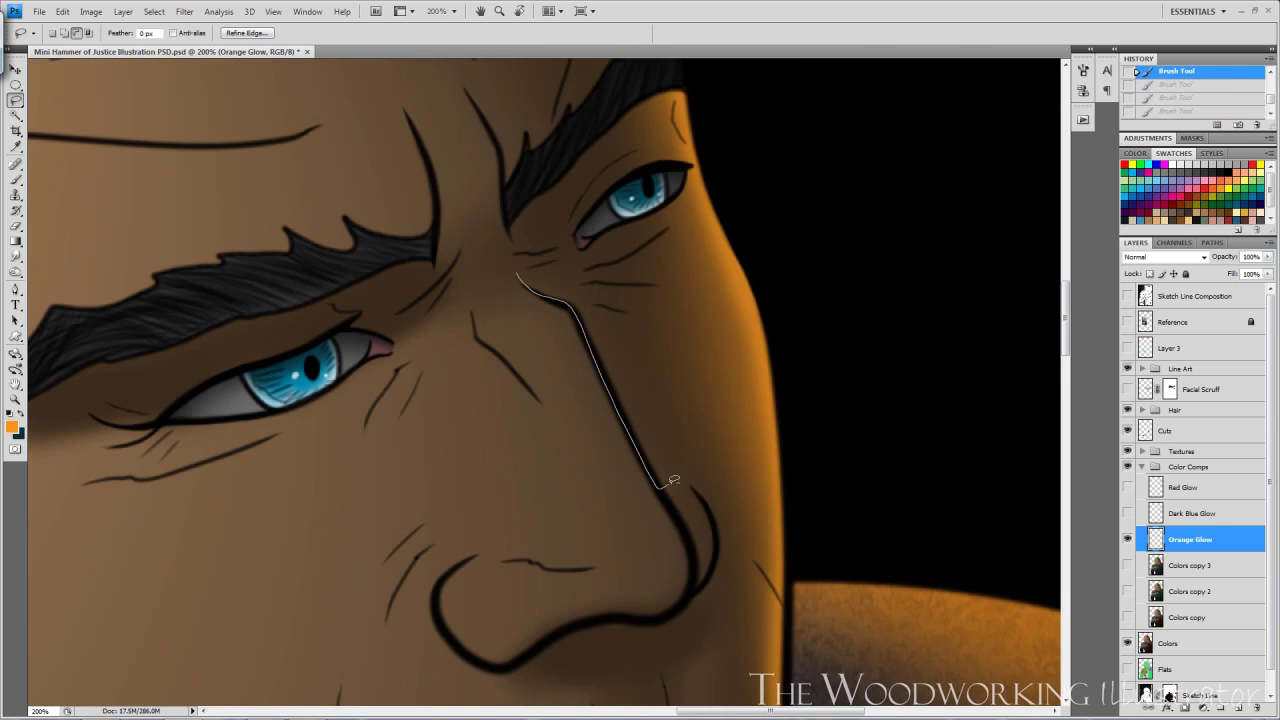
drag(512, 205, 517, 273)
drag(517, 273, 500, 412)
drag(450, 229, 485, 286)
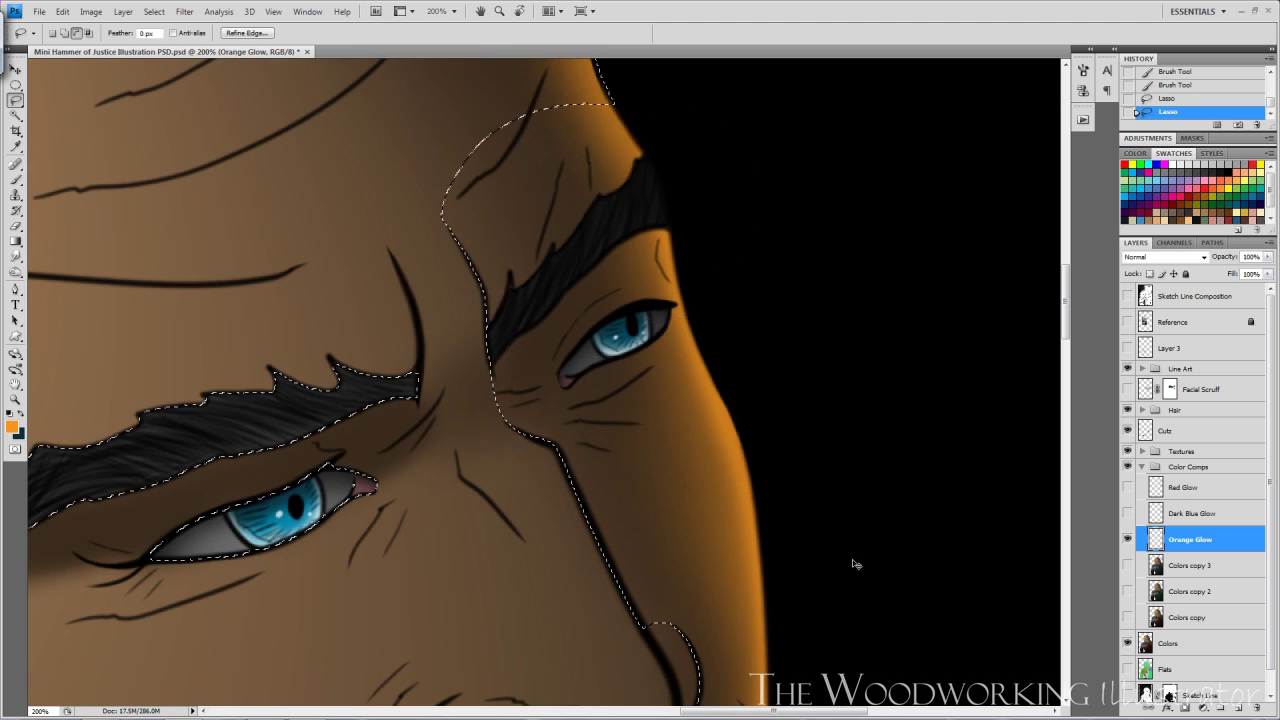
scroll(853, 564, down, 4)
drag(742, 322, 606, 362)
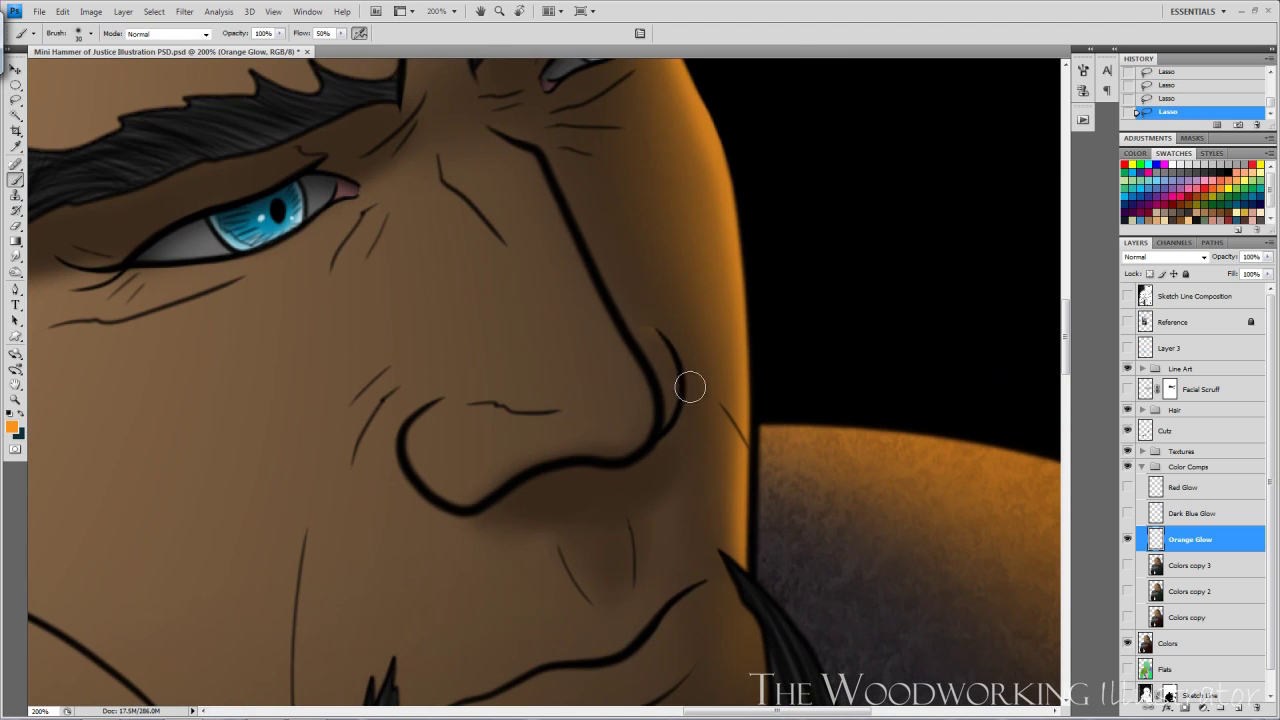
- Paint orange glow along the outer edge of the far nostril with a size 40 brush
scroll(786, 520, down, 3)
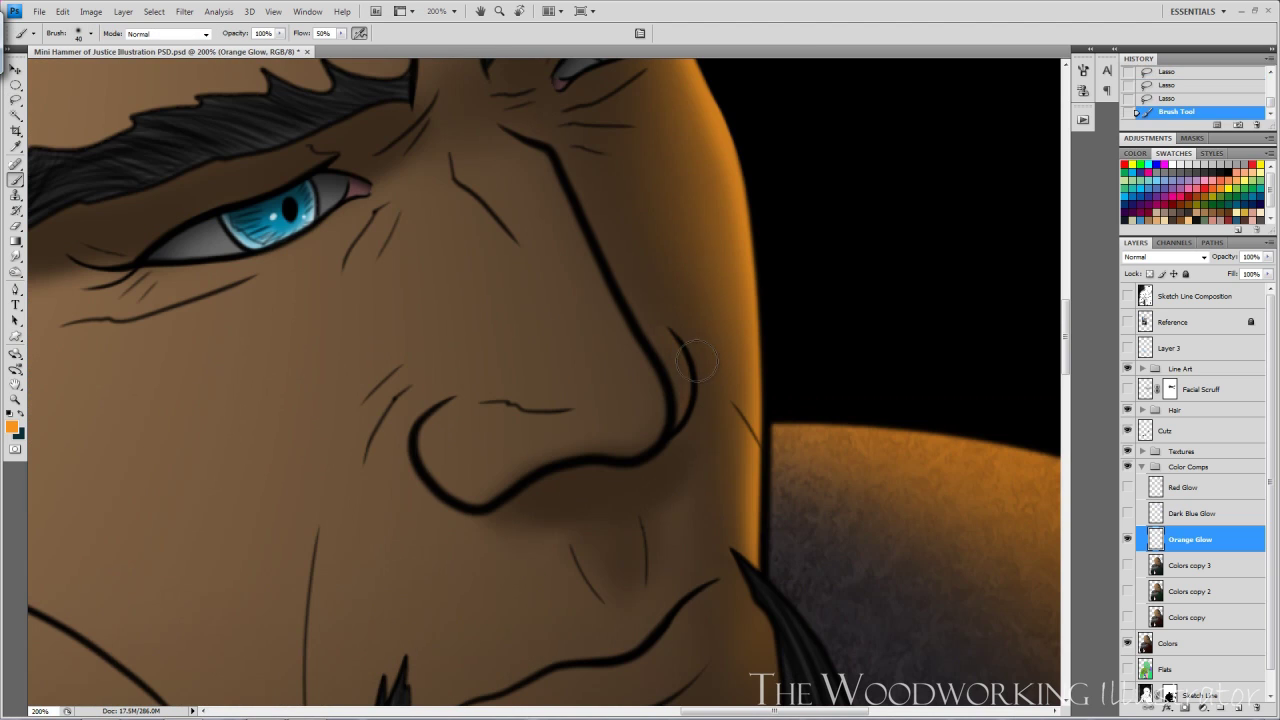
key(ctrl+minus)
key(ctrl+minus)
key(ctrl+plus)
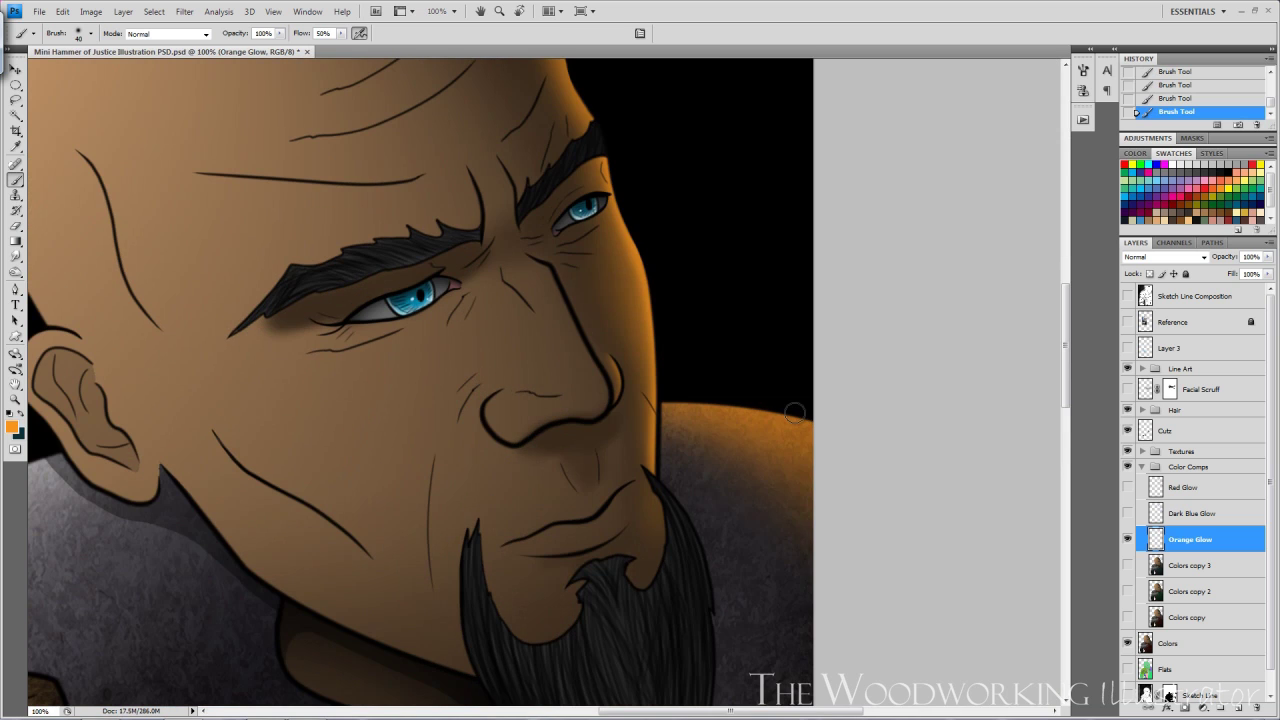
- Adjust the lasso selection and paint orange light along the bridge and tip of the nose with size 80 to 100 brushes
key(l)
key(ctrl+plus)
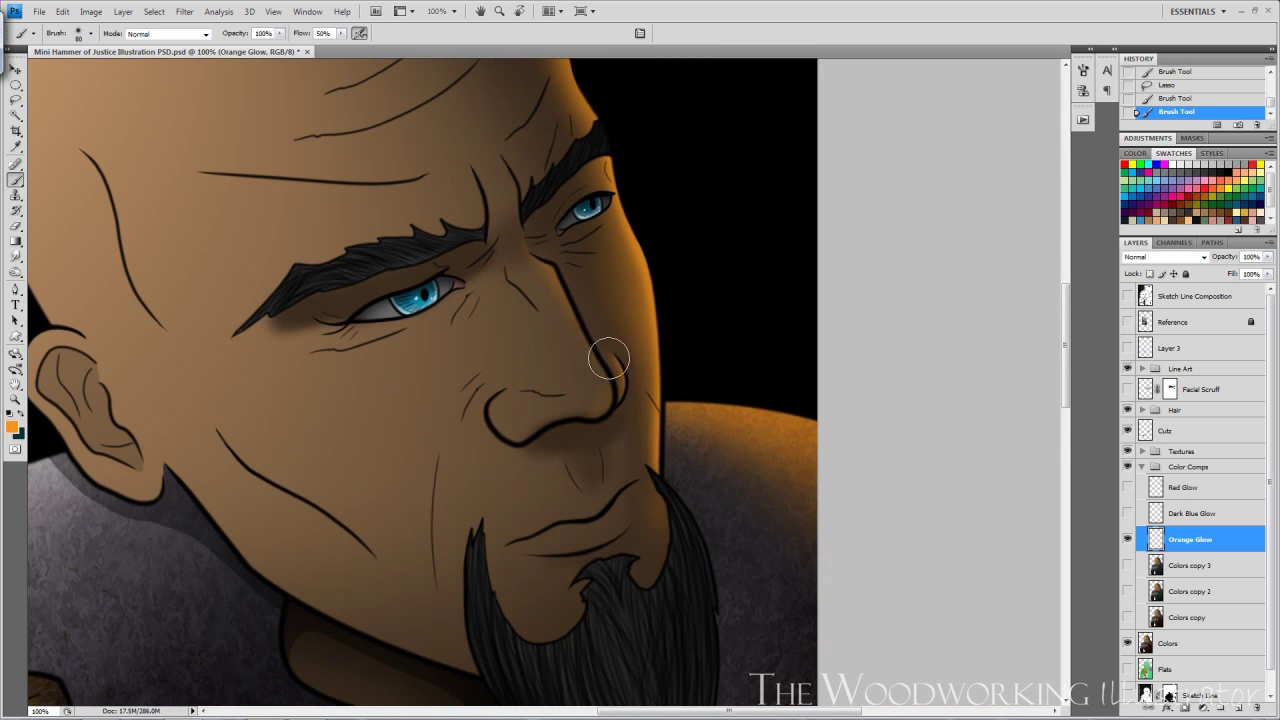
scroll(748, 431, down, 1)
scroll(664, 490, up, 2)
scroll(555, 345, down, 1)
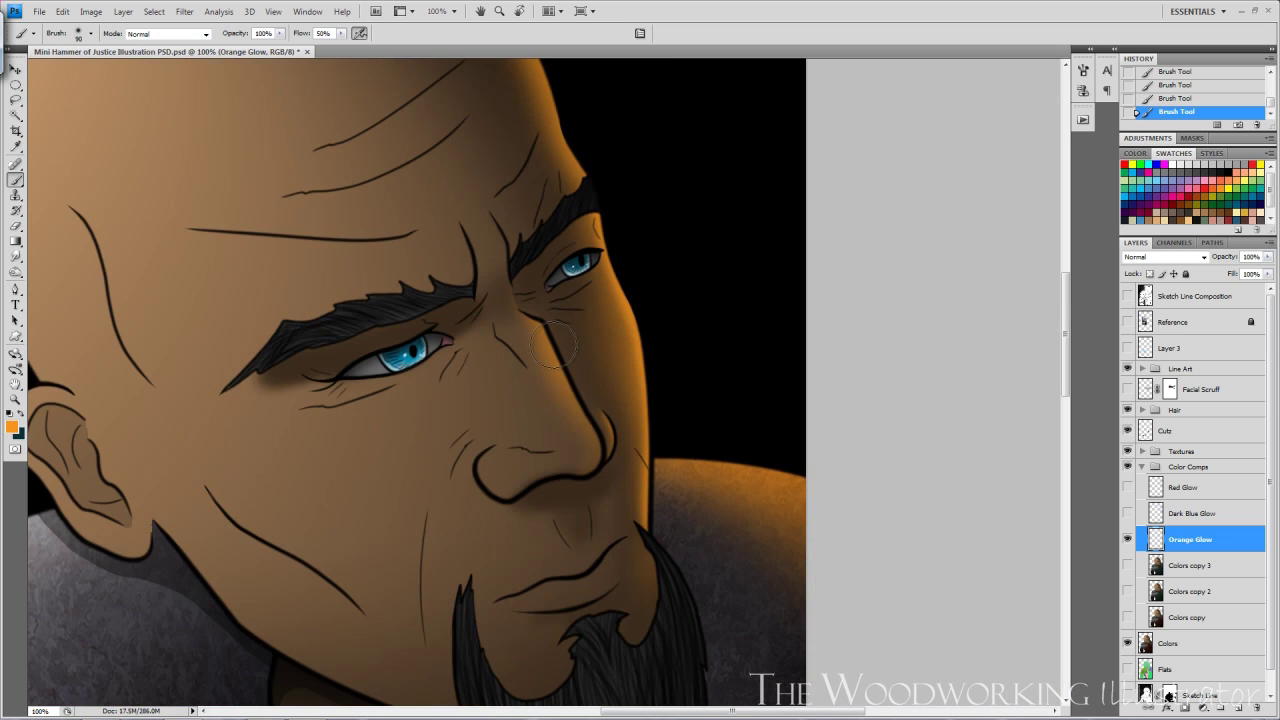
scroll(651, 403, down, 3)
scroll(625, 347, up, 4)
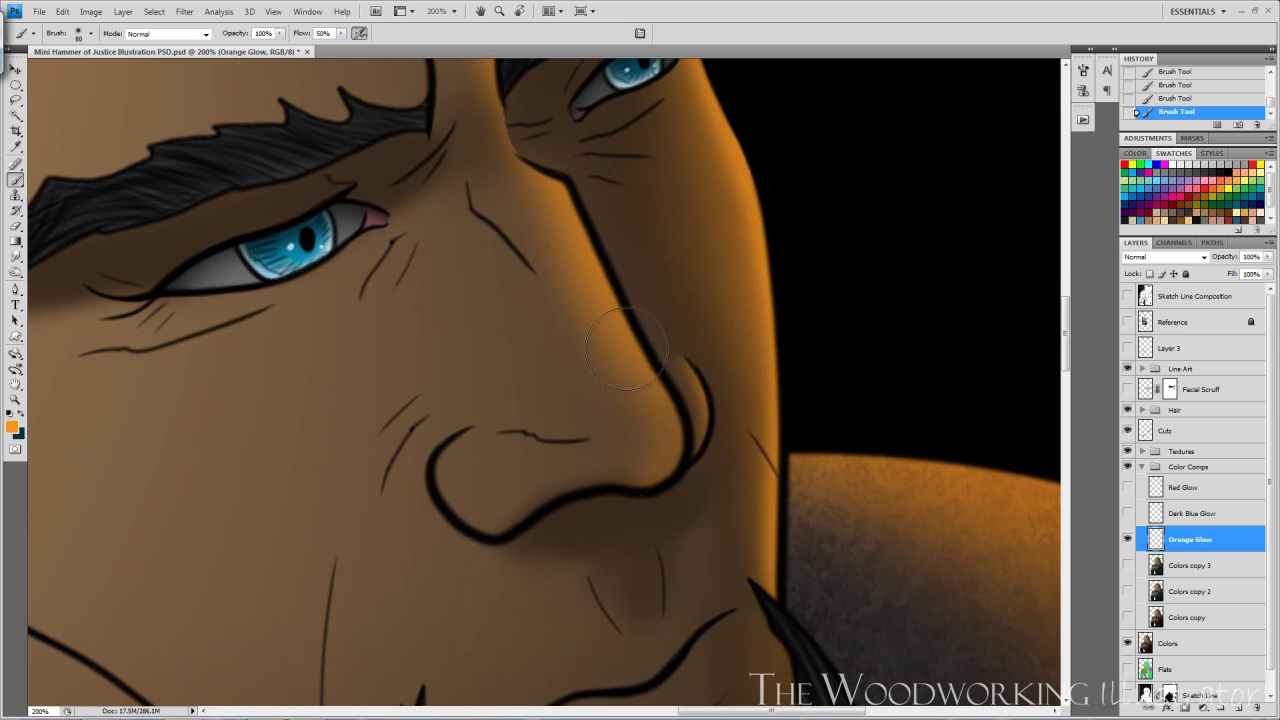
scroll(700, 450, down, 3)
scroll(640, 470, up, 3)
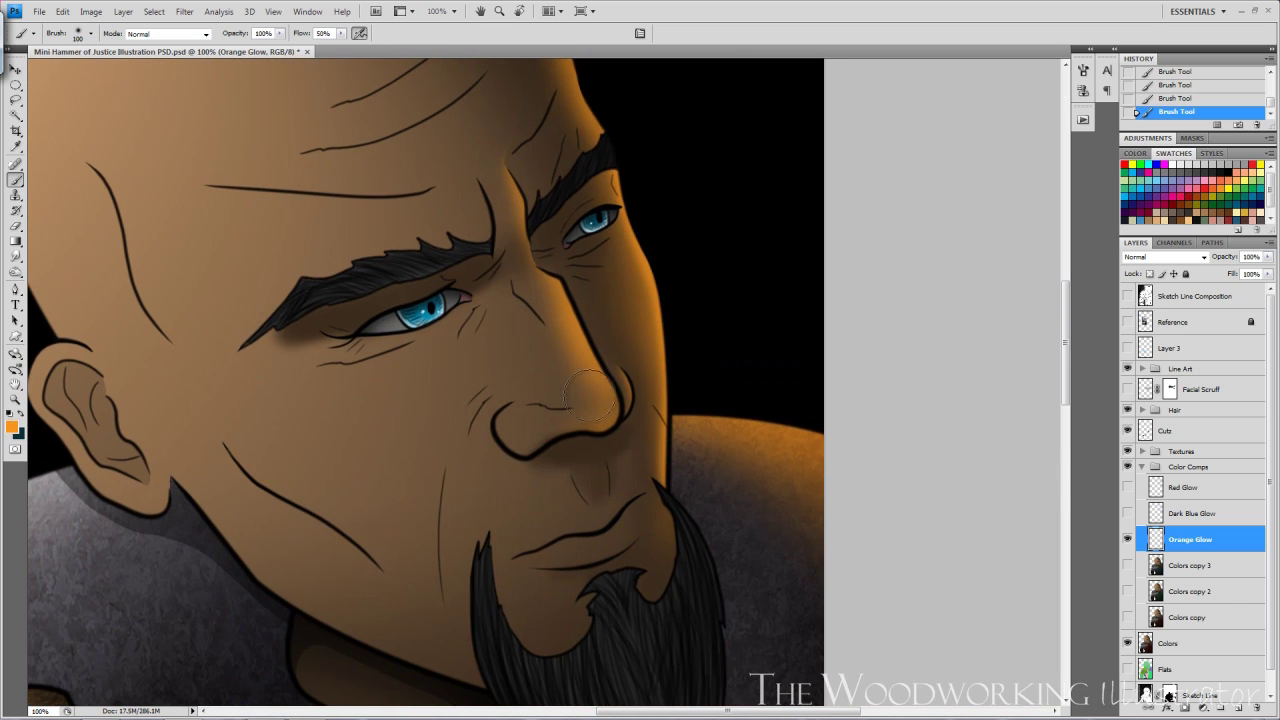
- Add a layer mask to Orange Glow and paint it black to soften the glow around the nose and far eye
scroll(528, 226, down, 3)
scroll(714, 371, up, 3)
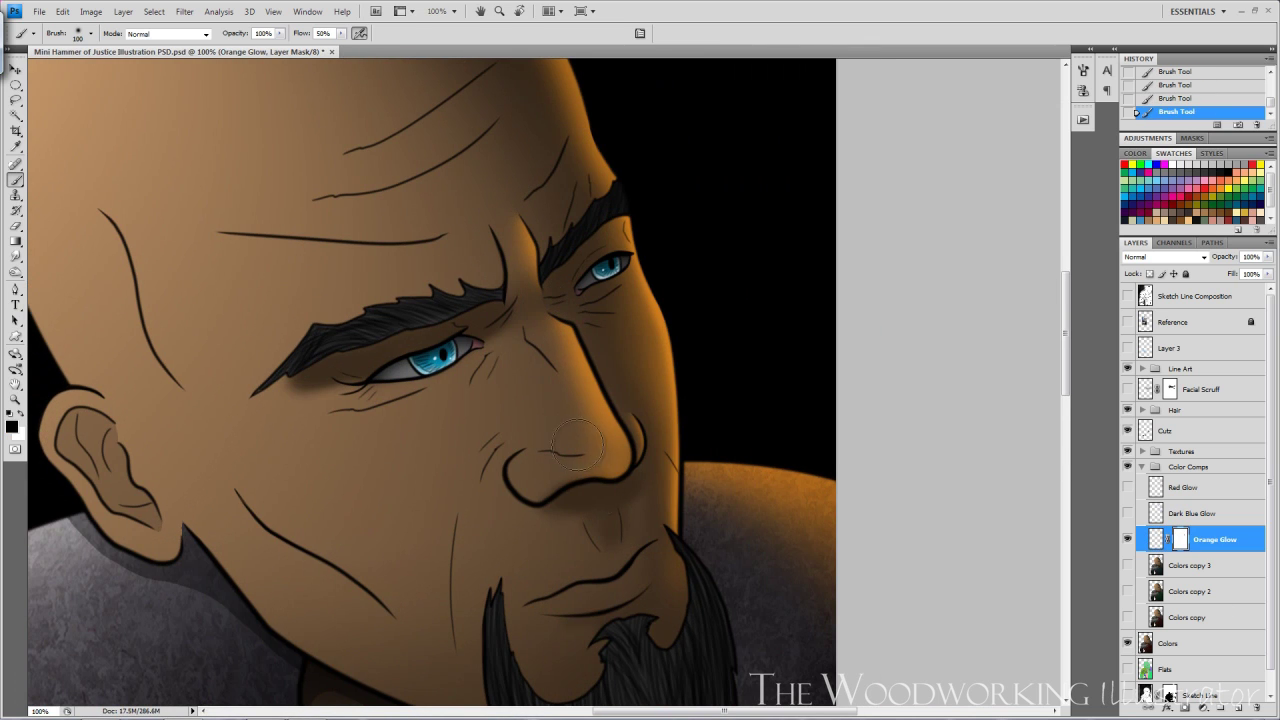
key(bracketright)
scroll(574, 418, down, 3)
scroll(697, 472, up, 3)
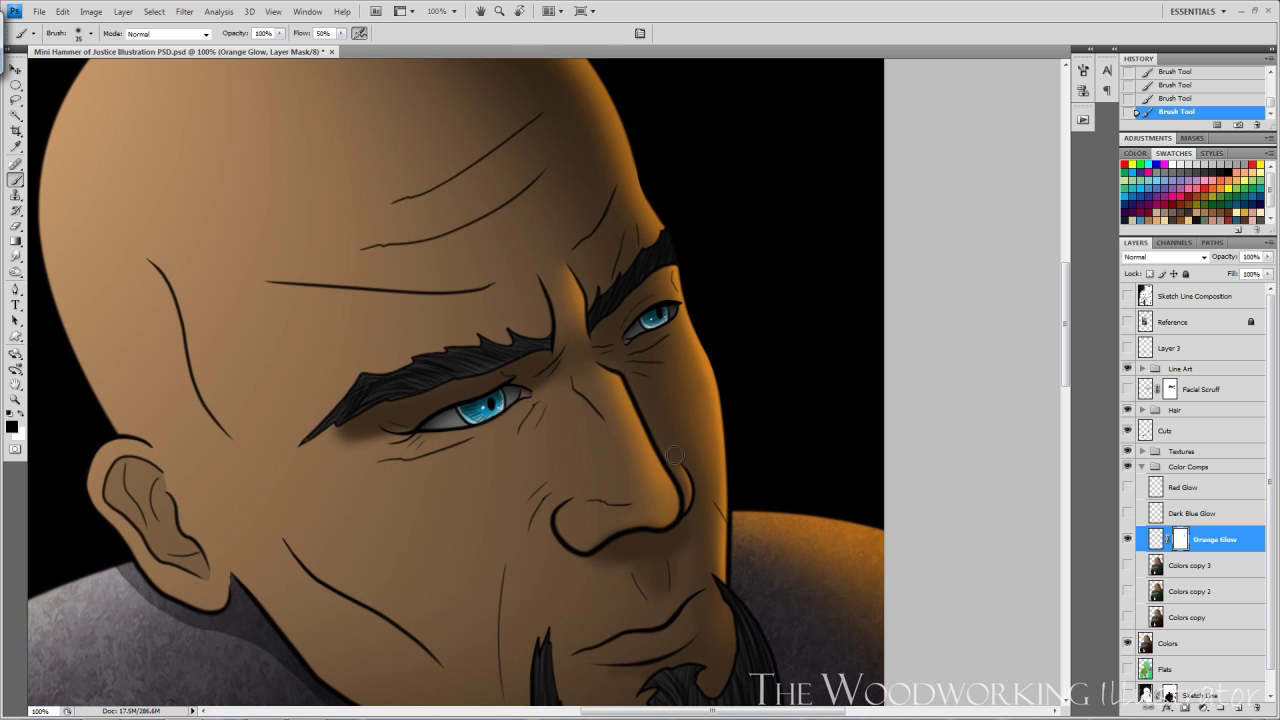
scroll(558, 246, down, 3)
scroll(700, 420, up, 3)
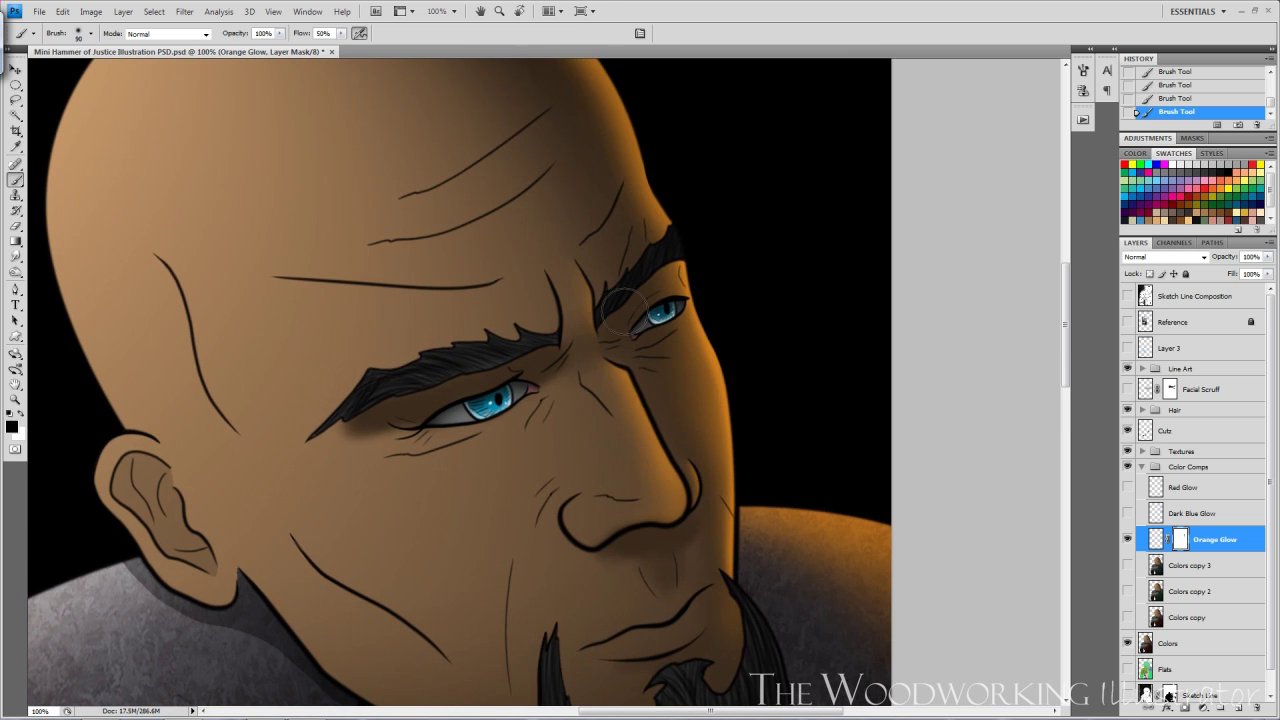
scroll(776, 499, down, 3)
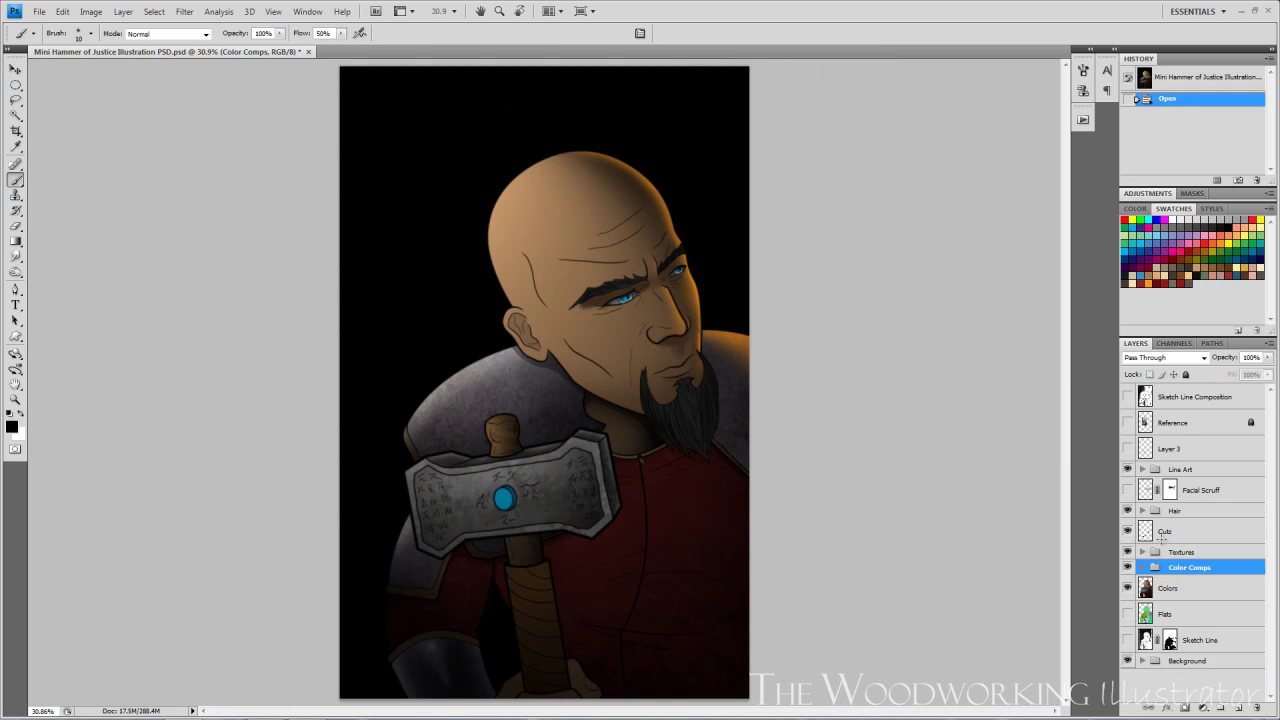
- Set the new layer in the Hair group to Screen blending, pick the smooth ink pen brush preset, and make that layer active
click(1165, 357)
click(1133, 477)
click(80, 33)
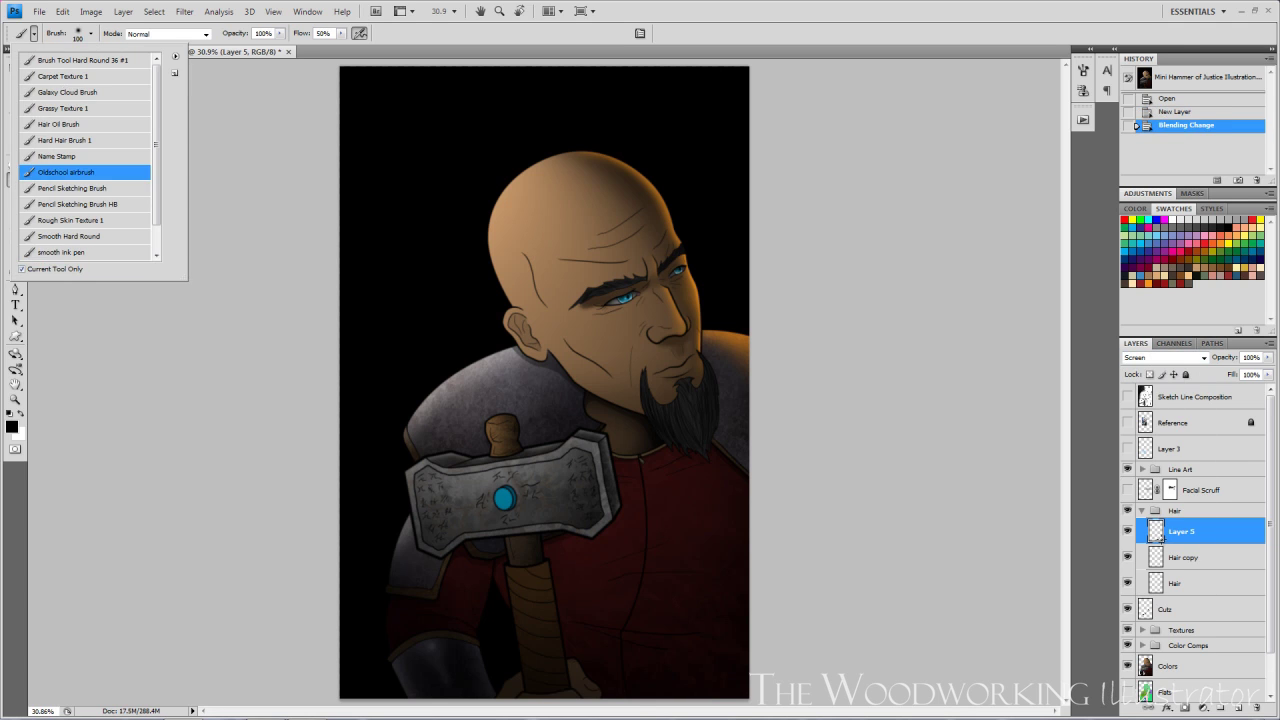
double_click(60, 252)
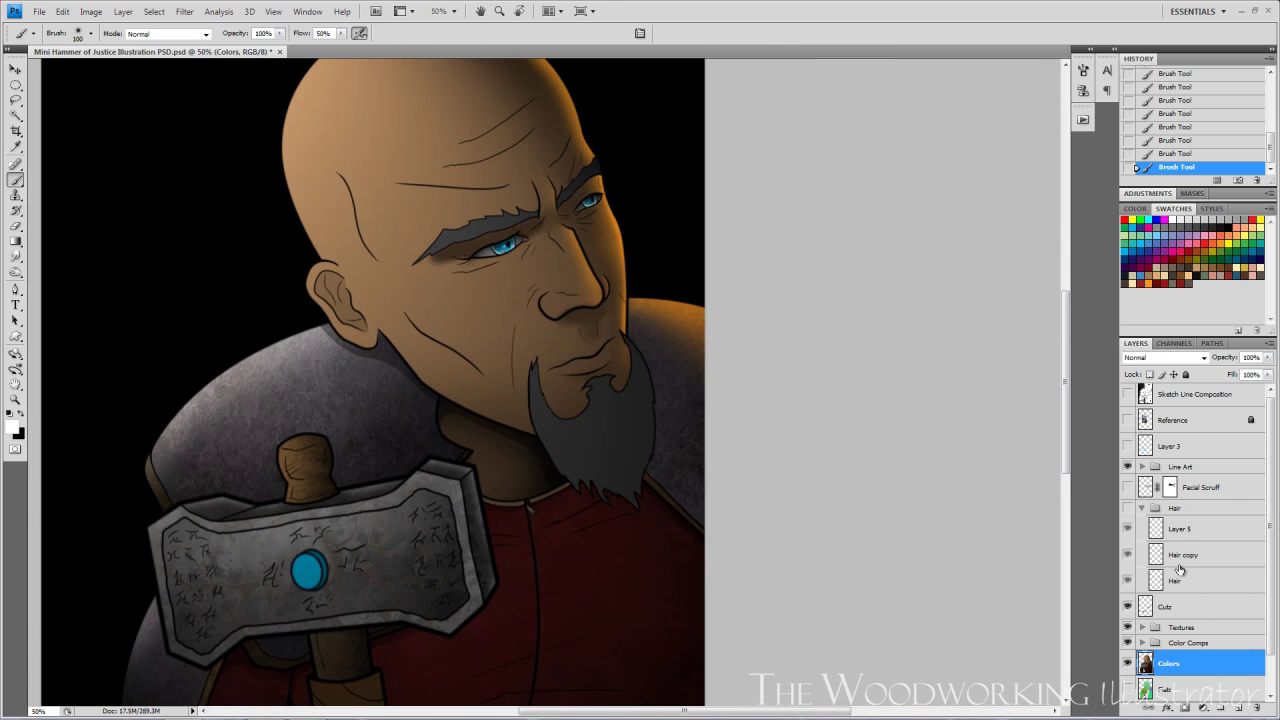
click(1178, 529)
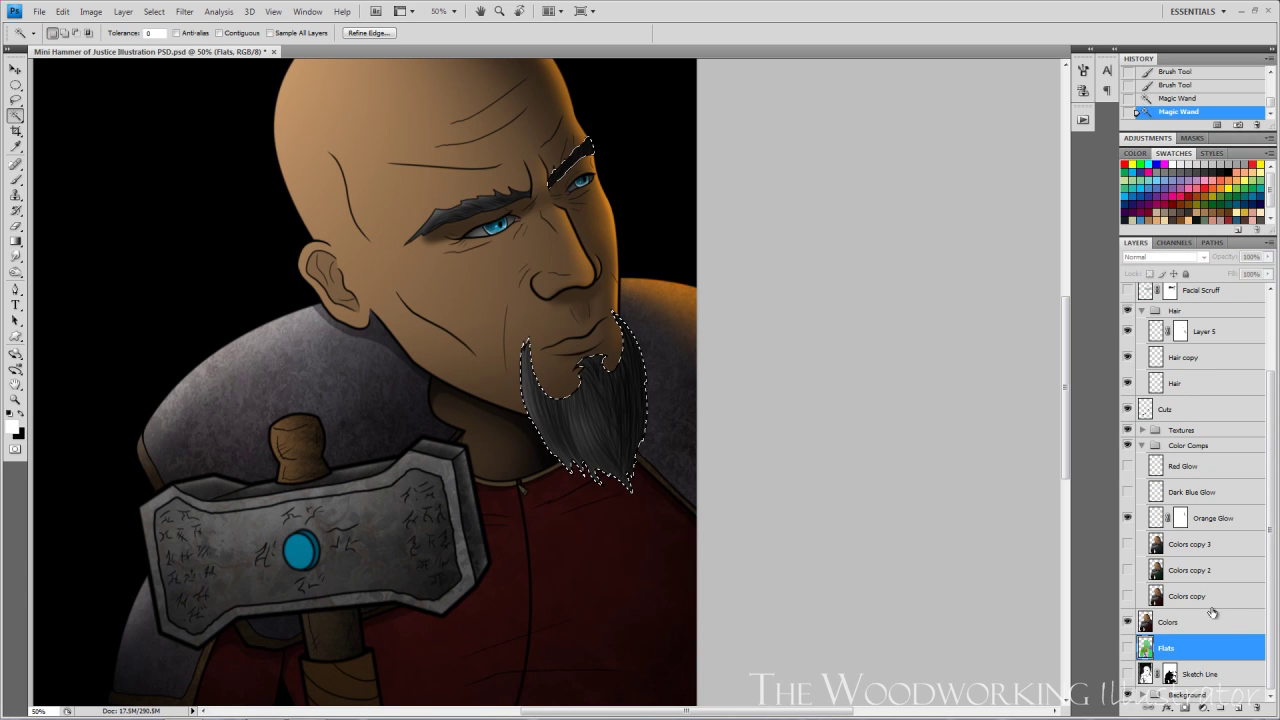
- Paint orange rim light on the outer edge of the beard on the Orange Glow layer with a size 45 brush
click(1207, 520)
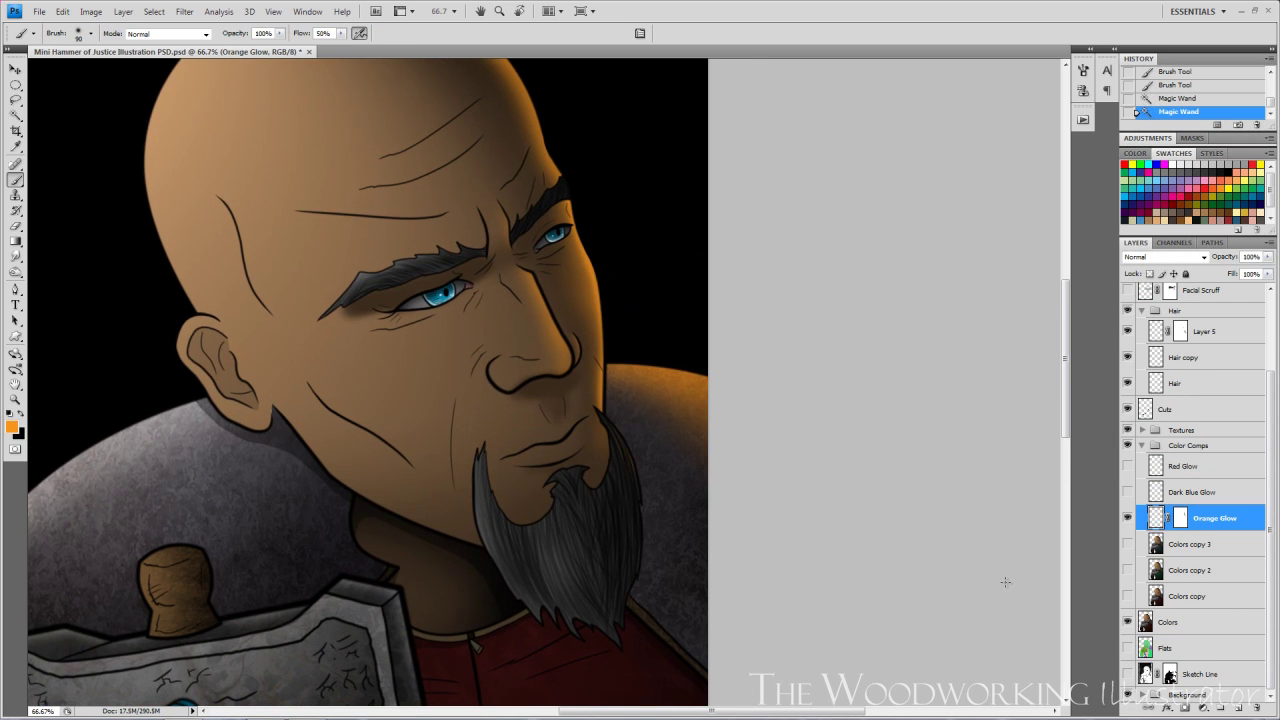
key(ctrl+plus)
key(bracketleft)
key(bracketleft)
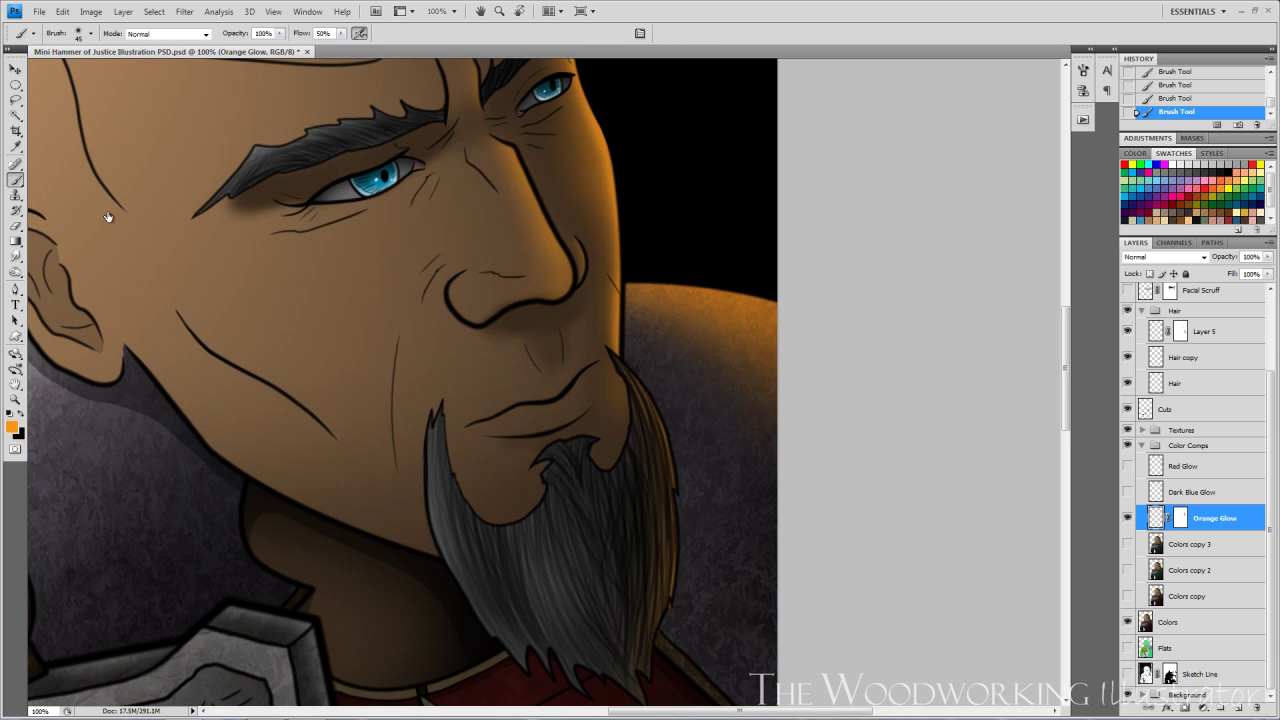
key(ctrl+minus)
drag(104, 171, 114, 325)
key(ctrl+plus)
key(ctrl+minus)
key(ctrl+minus)
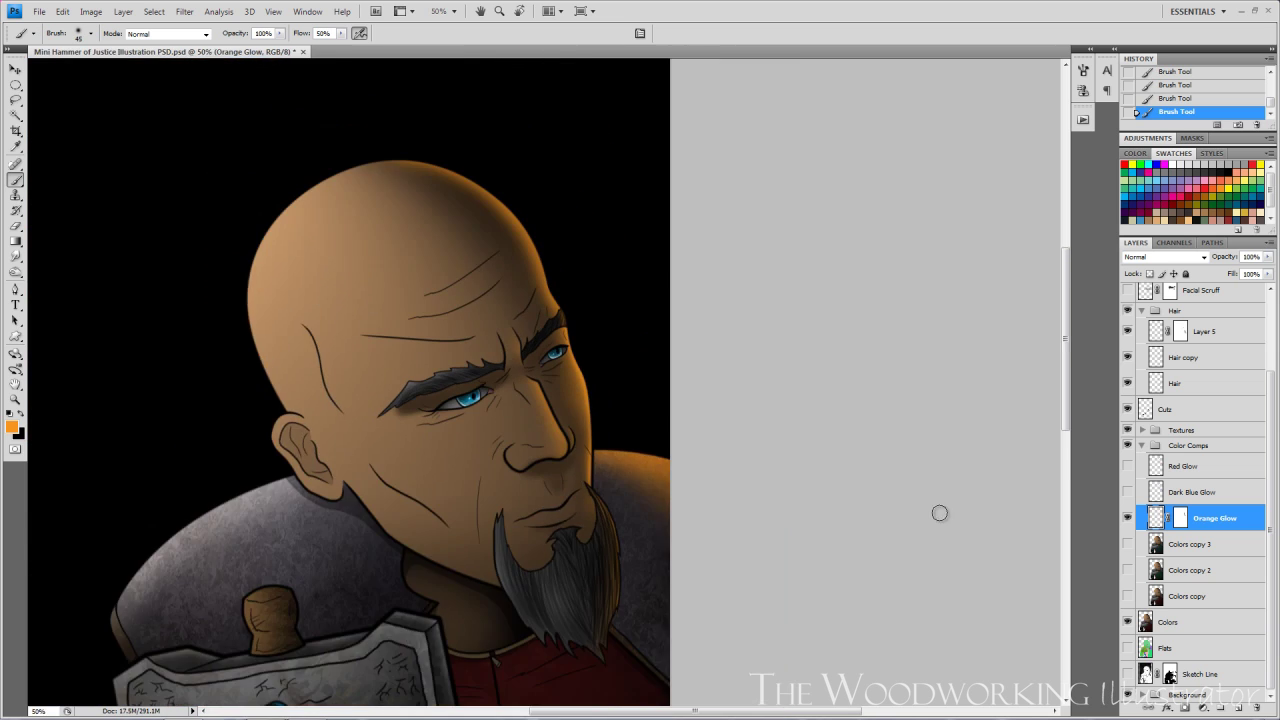
- Broaden the orange glow over the outer side of the beard with a size 300 brush
key(ctrl+plus)
key(ctrl+plus)
key(ctrl+minus)
key(ctrl+minus)
drag(962, 644, 947, 535)
key(bracketright)
key(bracketright)
key(bracketright)
key(bracketright)
key(bracketright)
key(bracketright)
key(bracketright)
key(bracketright)
key(bracketright)
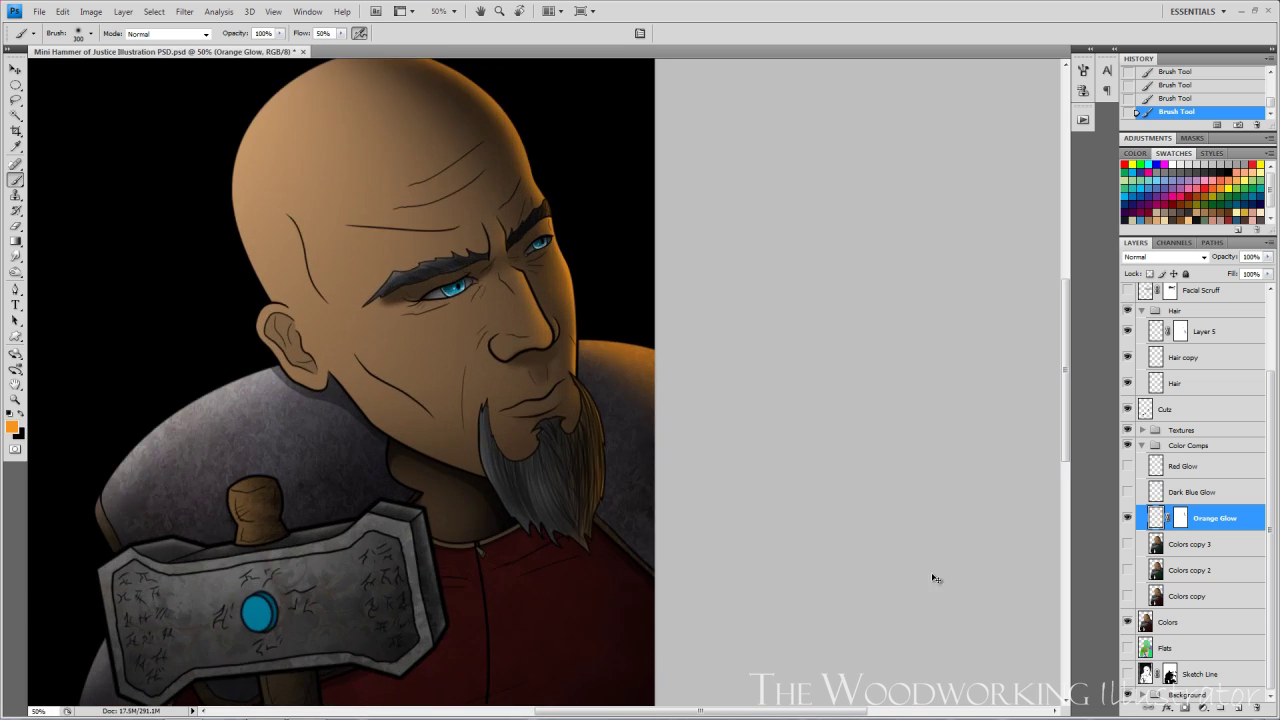
key(ctrl+minus)
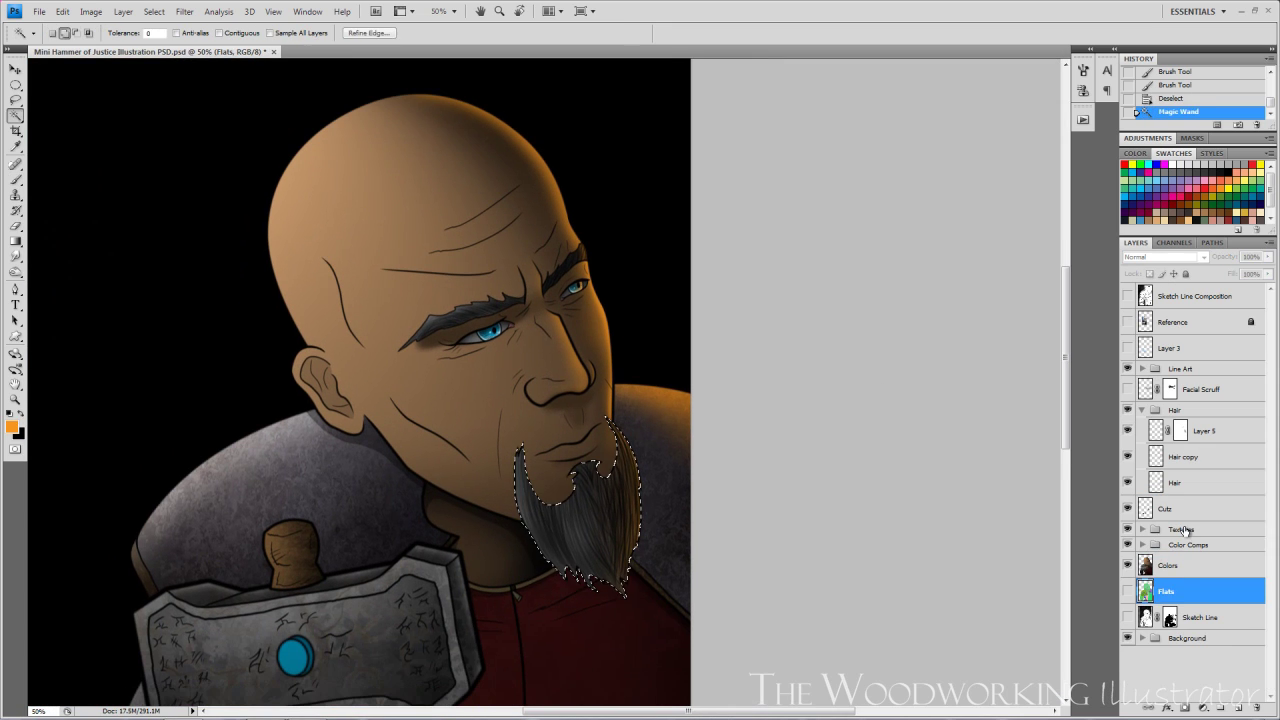
- Darken the selected beard with a Hue/Saturation adjustment and switch to the Brush with default colors on Layer 5's mask
key(ctrl+u)
key(Return)
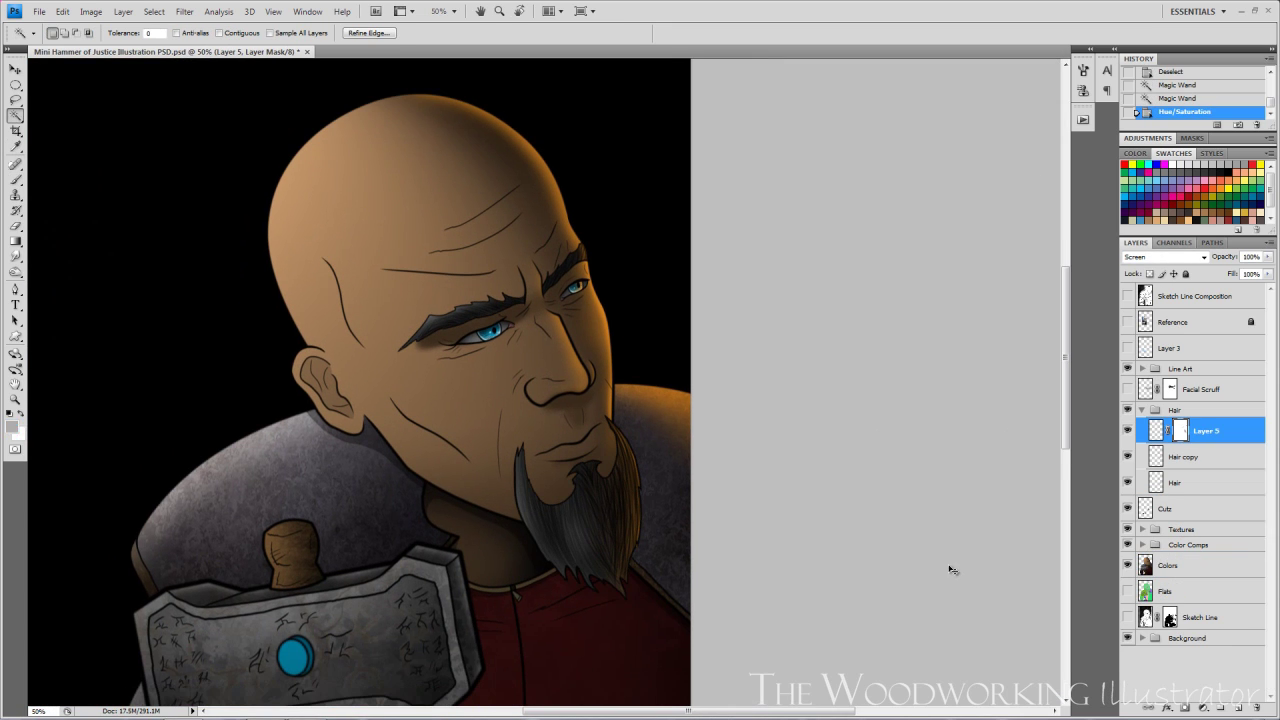
key(b)
key(d)
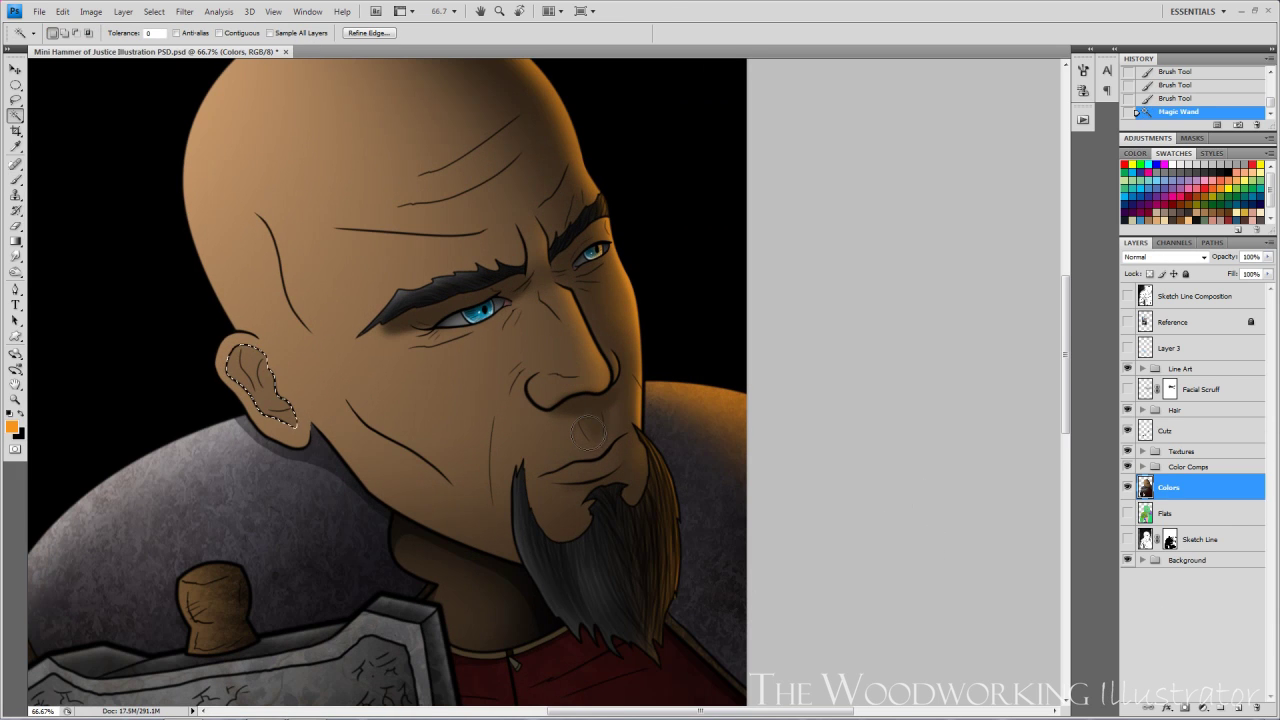
- Hide the selection edges and darken the selected inner ear with a sampled dark tone on the Colors layer
key(ctrl+h)
key(i)
click(617, 499)
key(alt+BackSpace)
key(ctrl+minus)
key(ctrl+plus)
drag(488, 429, 576, 449)
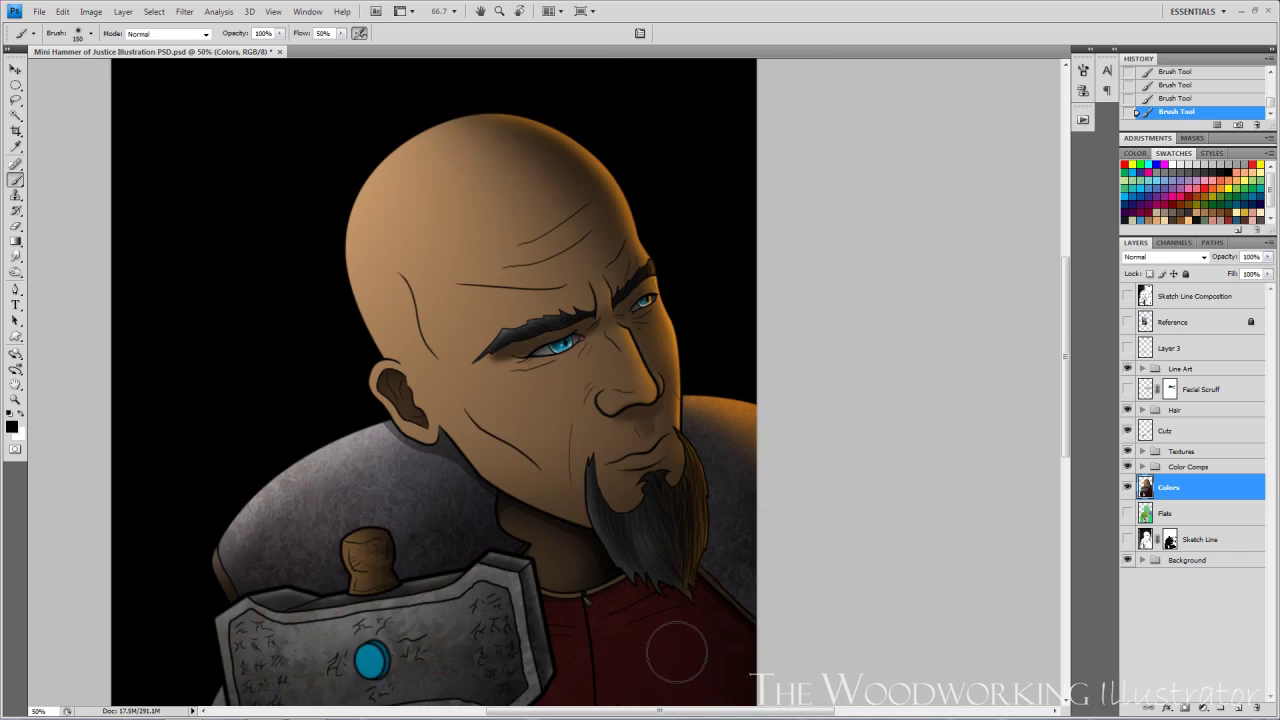
- Sample the lighter skin brown and paint soft highlights on the folds inside the ear with a size 25 to 35 brush
key(ctrl+plus)
key(x)
alt+click(603, 377)
key(ctrl+plus)
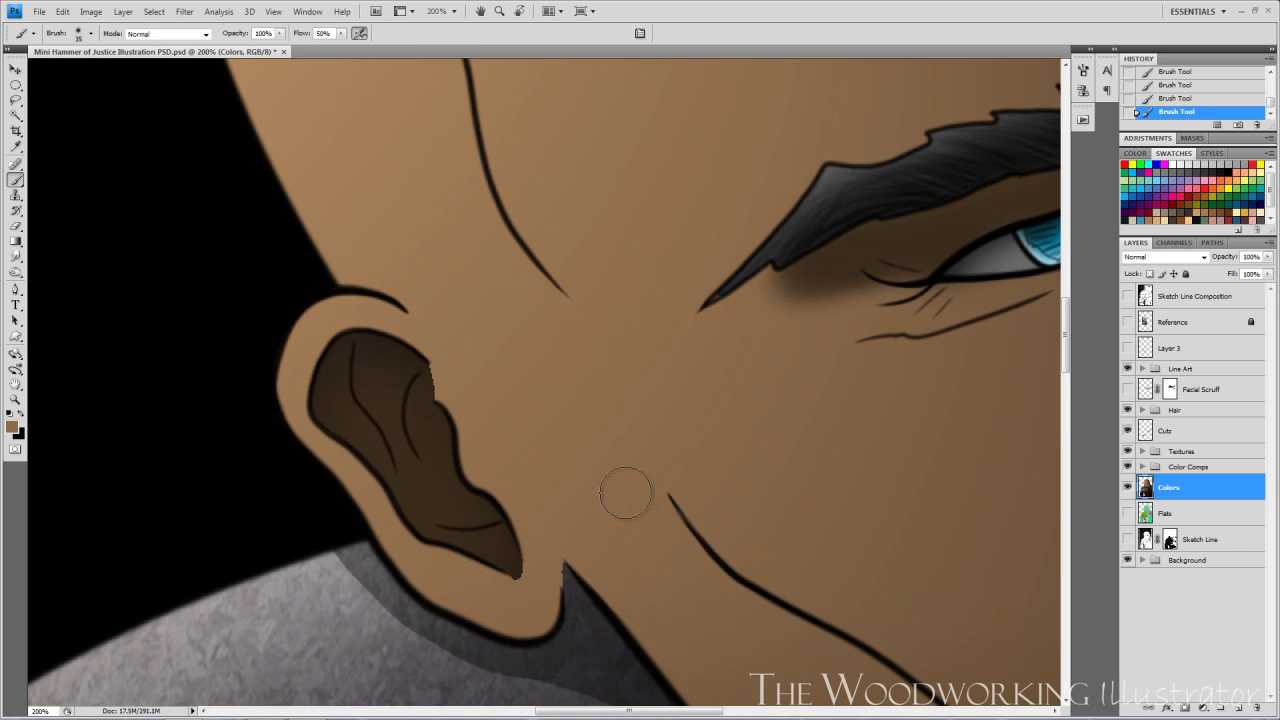
key(ctrl+minus)
key(ctrl+minus)
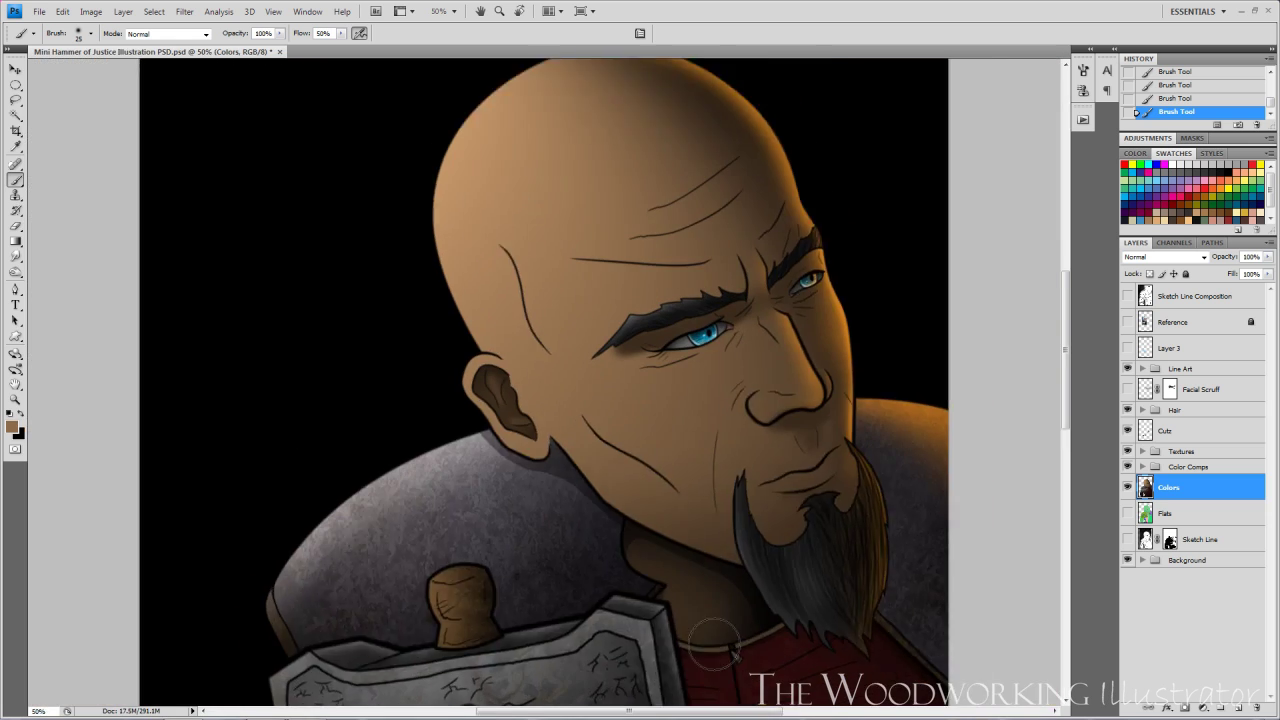
- Sample the dark brown inside the ear and refine the shadows between its folds with a size 30 brush
key(ctrl+plus)
key(ctrl+plus)
key(ctrl+plus)
key(ctrl+minus)
alt+click(522, 482)
key(bracketleft)
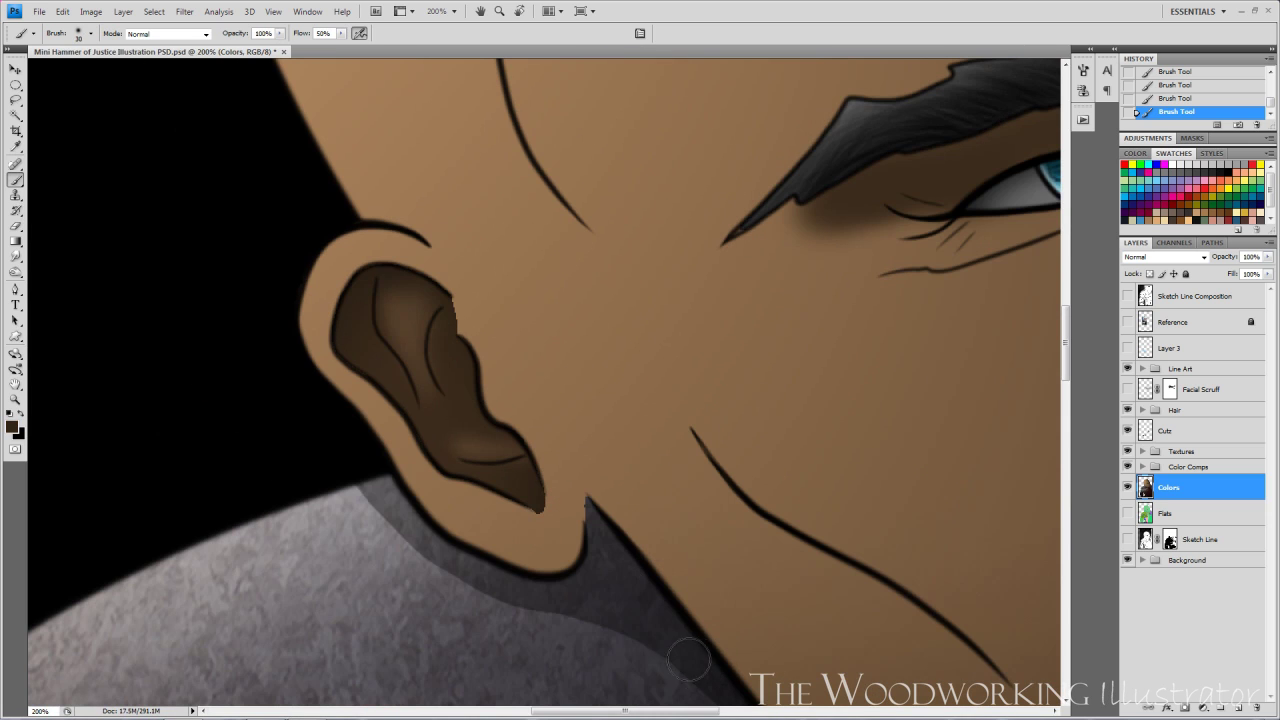
key(ctrl+minus)
key(ctrl+minus)
key(ctrl+minus)
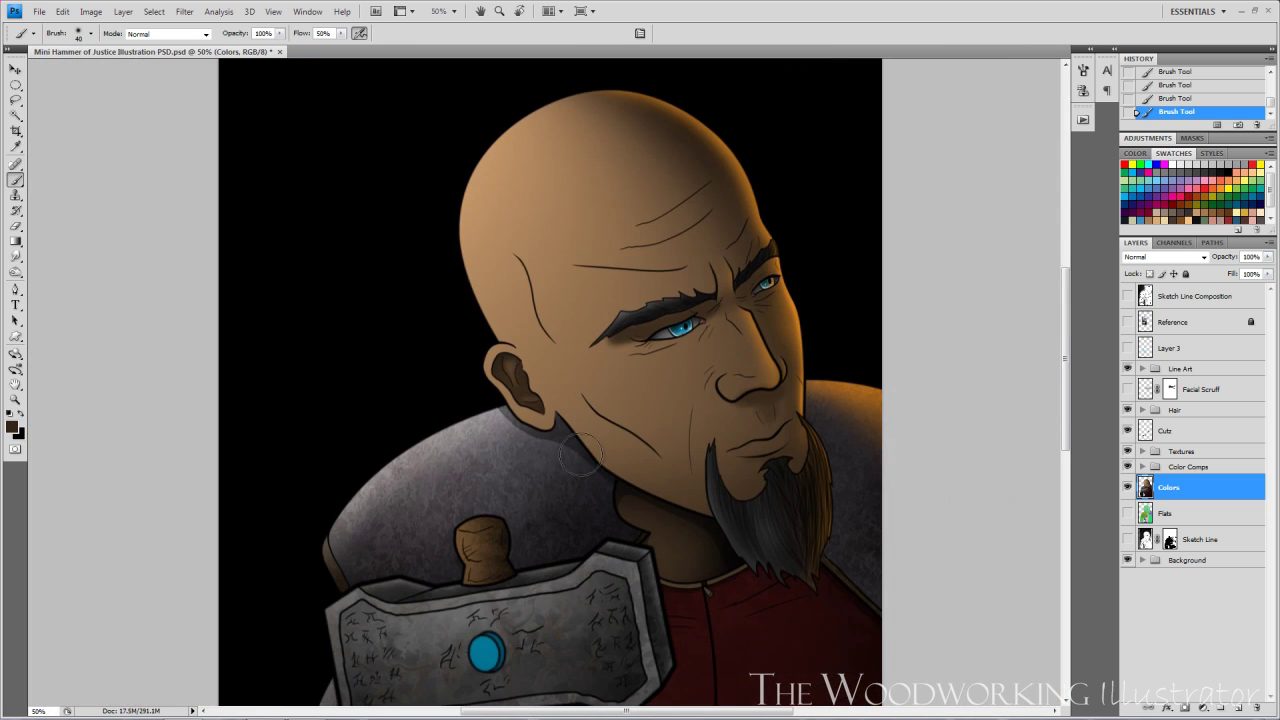
- Select the lower face from the Flats layer with the Magic Wand, hide the selection edges, and return to the Brush on Colors
drag(675, 625, 534, 647)
key(ctrl+plus)
key(w)
click(1167, 513)
click(540, 480)
key(ctrl+h)
key(alt+bracketright)
key(b)
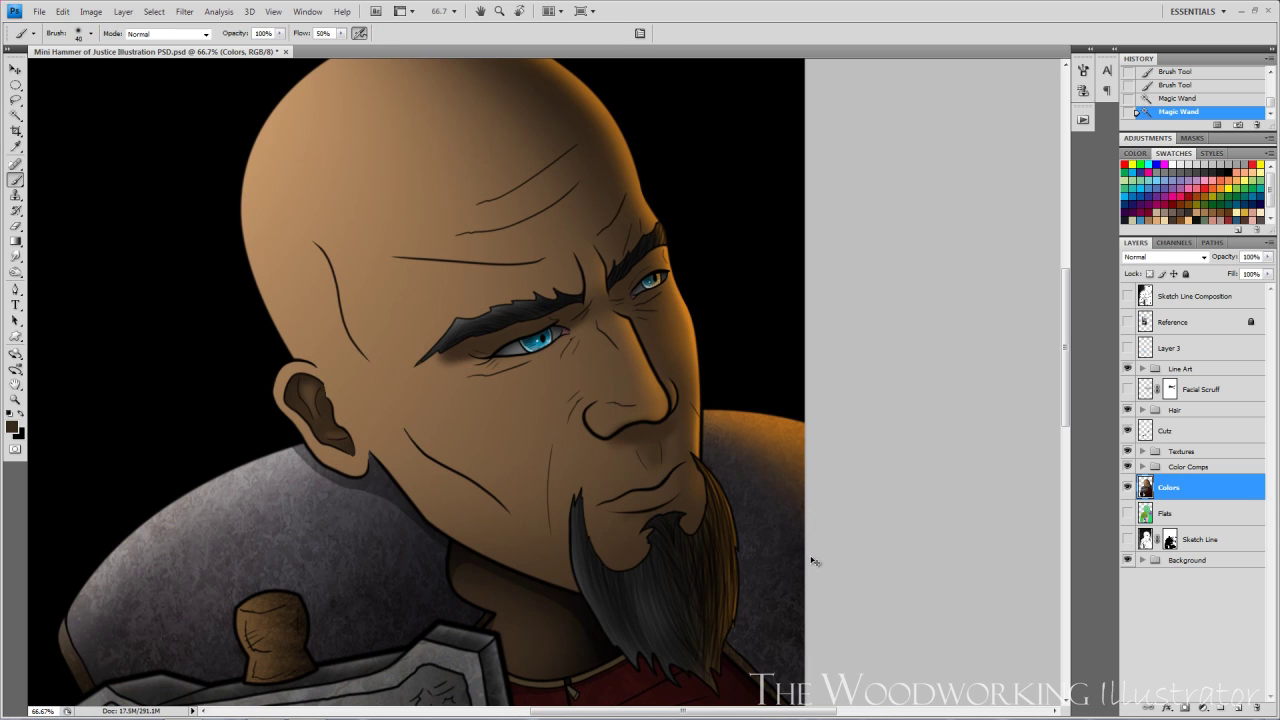
- Undo the last shading strokes painted on the lower face with the size 700 brush
key(ctrl+minus)
key(ctrl+minus)
key(ctrl+minus)
key(ctrl+plus)
drag(863, 385, 720, 514)
key(ctrl+alt+z)
key(ctrl+alt+z)
key(ctrl+alt+z)
key(ctrl+alt+z)
key(ctrl+alt+z)
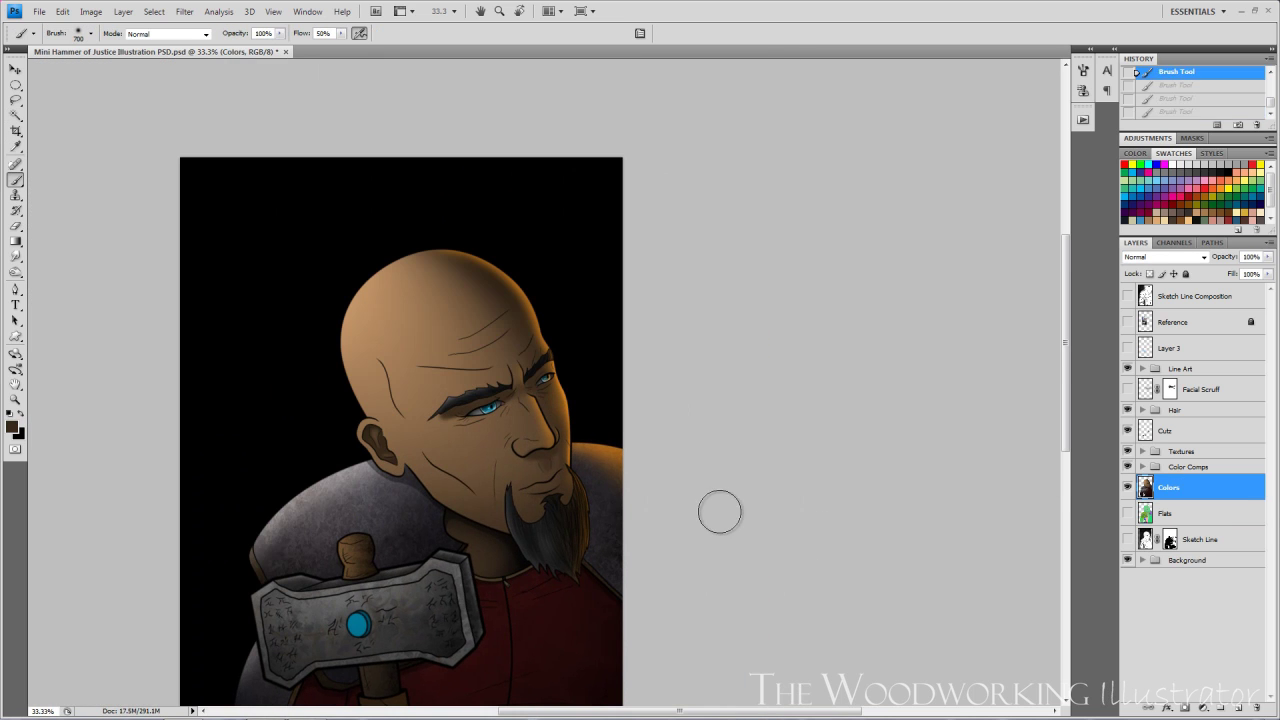
key(bracketright)
key(ctrl+alt+z)
key(ctrl+alt+z)
- Paint soft dark brown shading over the lower face and jaw with a size 600 brush
key(ctrl+plus)
drag(768, 391, 637, 505)
key(bracketleft)
key(bracketleft)
key(bracketleft)
key(bracketleft)
key(bracketleft)
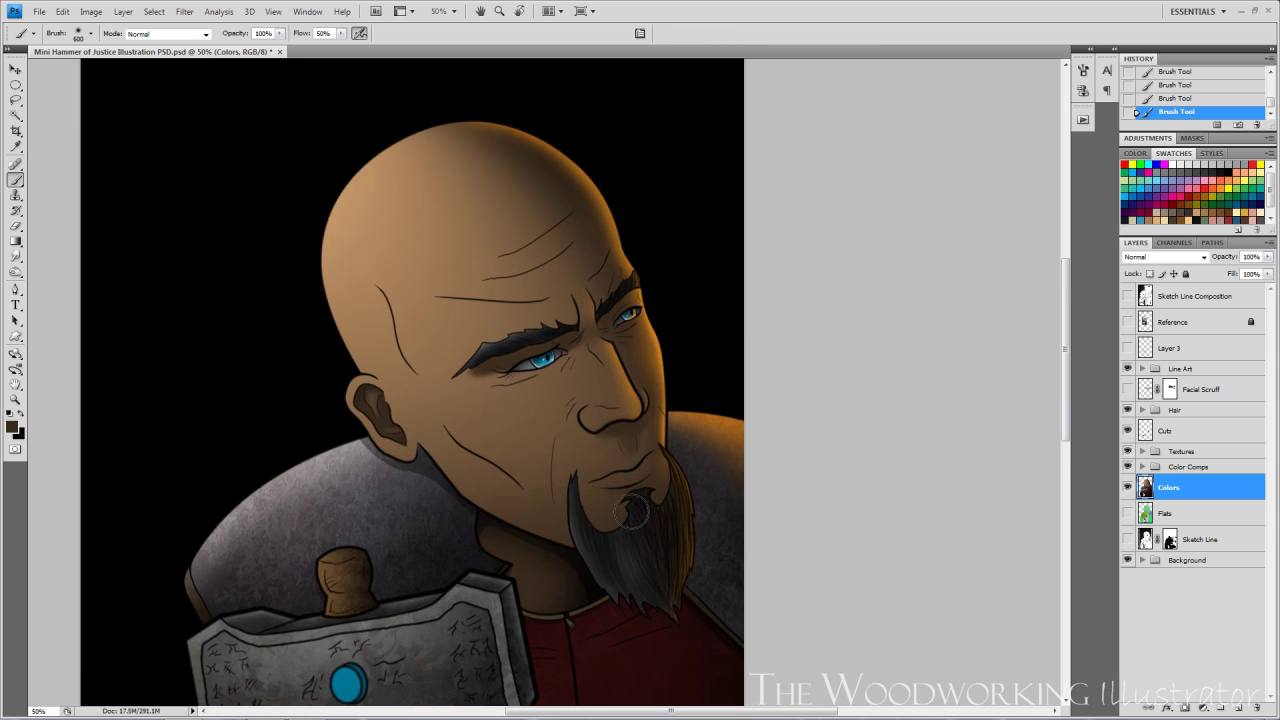
drag(358, 170, 336, 310)
key(ctrl+minus)
key(ctrl+minus)
key(ctrl+plus)
key(ctrl+plus)
key(ctrl+minus)
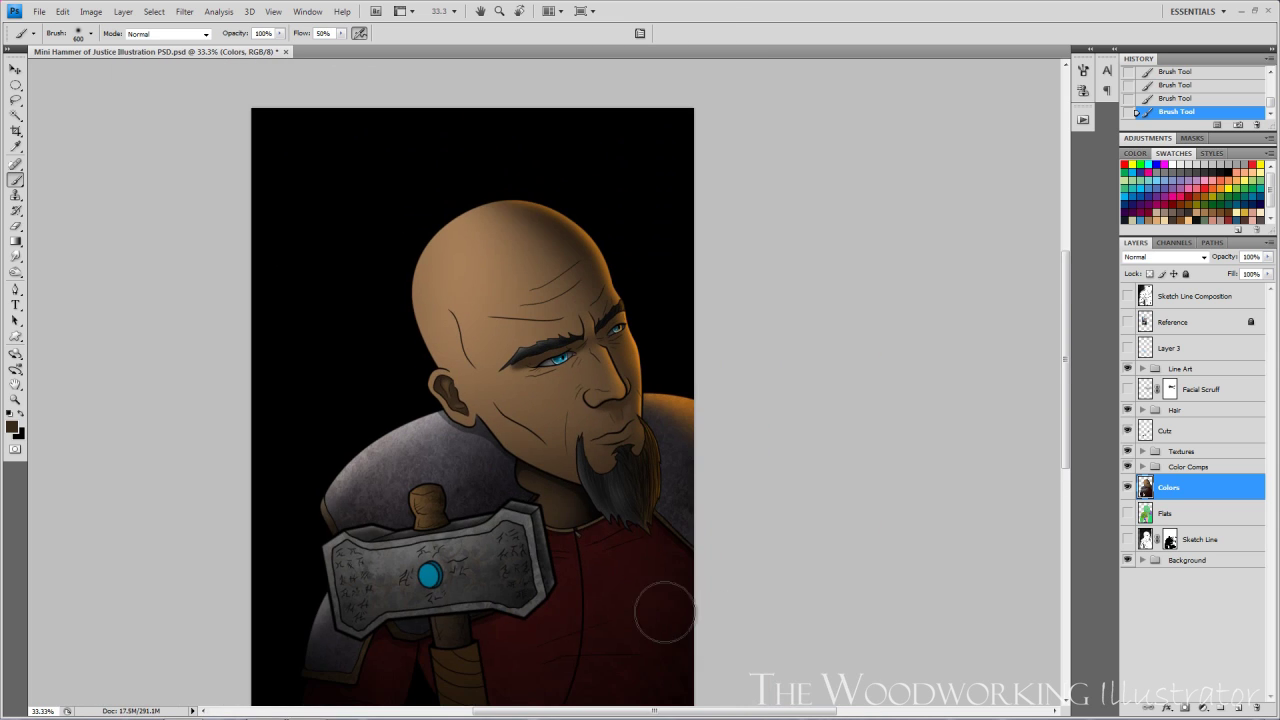
- Check the lower face shading against the Facial Scruff layer and at different magnifications
key(bracketright)
key(bracketright)
key(bracketright)
key(bracketright)
click(1127, 389)
key(ctrl+minus)
key(ctrl+plus)
key(ctrl+plus)
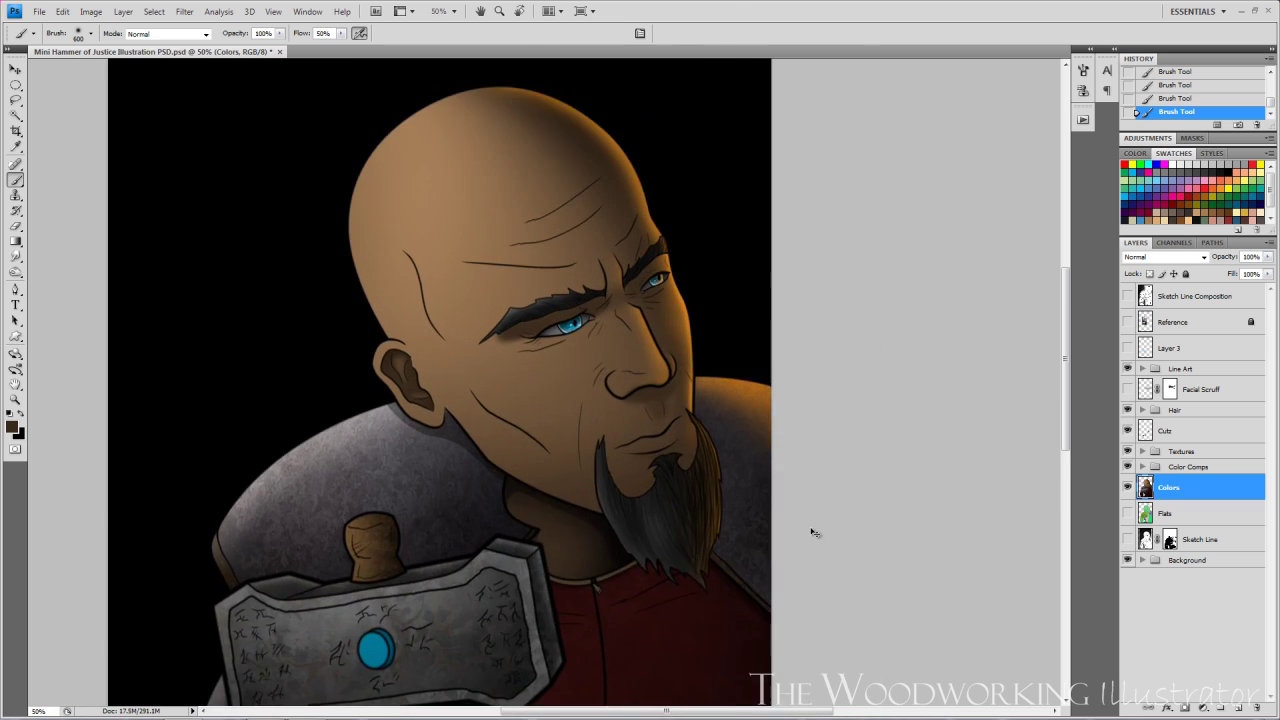
- Replace the selection with the skin around the nose and mouth, using the Magic Wand on Flats, and return to the Brush on Colors
key(ctrl+plus)
key(ctrl+plus)
key(ctrl+d)
key(w)
click(1167, 513)
click(572, 395)
key(ctrl+shift+z)
key(alt+bracketright)
key(b)
- Paint dark brown shadow beneath the nose with size 30 to 40 brushes
key(ctrl+plus)
key(ctrl+minus)
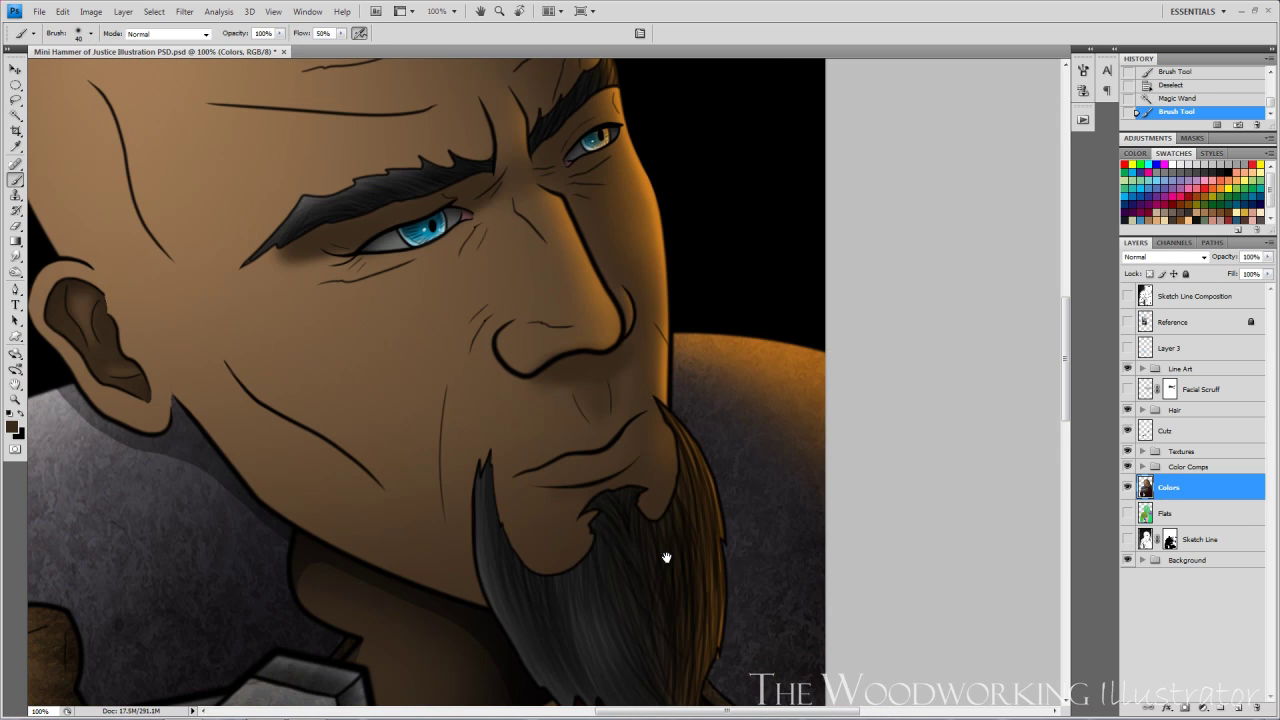
key(ctrl+plus)
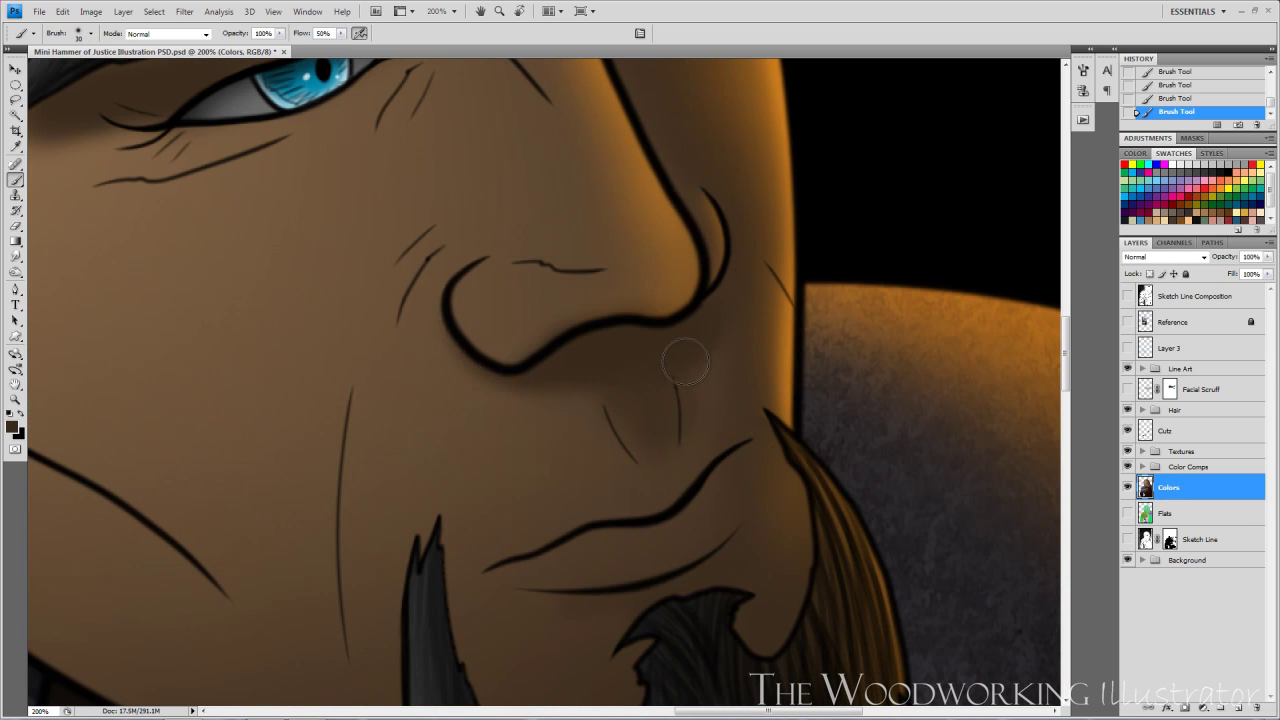
key(ctrl+minus)
key(ctrl+minus)
- Step back and forward through the history to compare the shading around the nose and mouth
click(1176, 72)
click(1270, 72)
key(ctrl+minus)
key(ctrl+minus)
key(ctrl+plus)
key(ctrl+plus)
key(ctrl+plus)
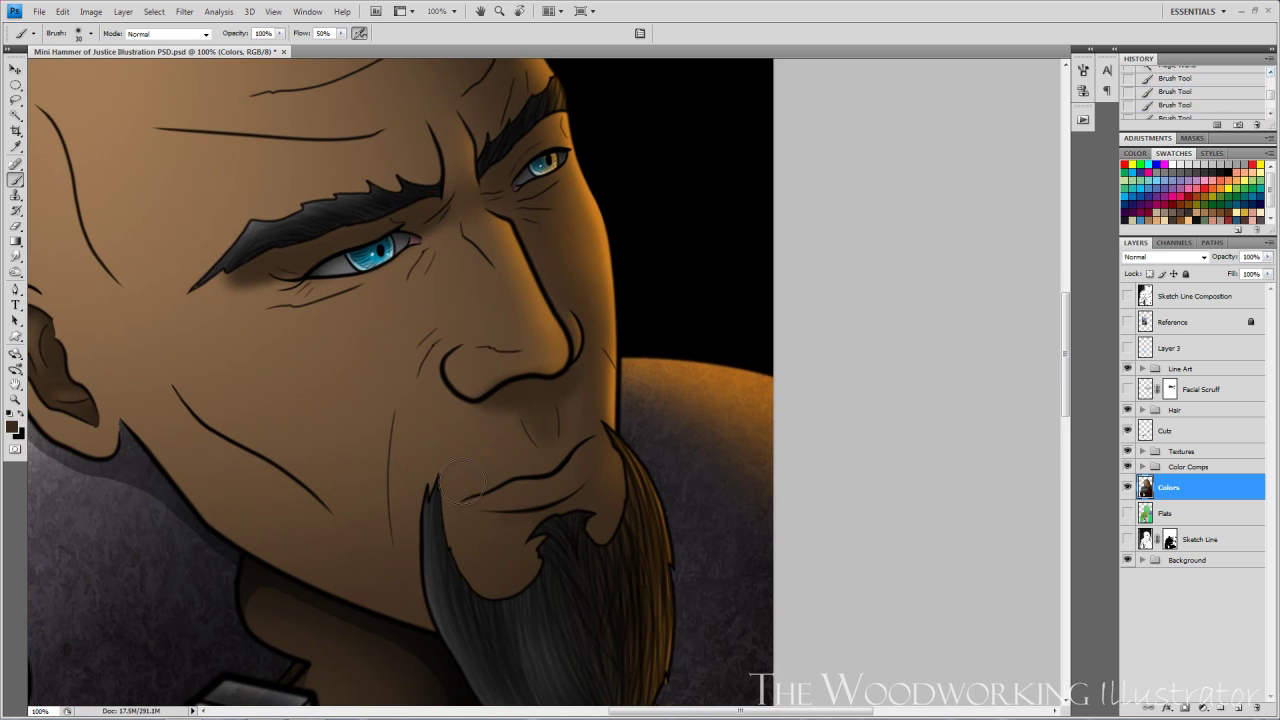
key(ctrl+shift+z)
key(ctrl+shift+z)
key(ctrl+shift+z)
key(ctrl+shift+z)
key(ctrl+alt+z)
key(ctrl+alt+z)
- Show the HSB color sliders and continue the dark brown face shading with a size 150 brush
mouse_move(545, 412)
mouse_down()
mouse_move(552, 430)
mouse_move(556, 412)
mouse_up()
key(ctrl+minus)
key(ctrl+plus)
click(1135, 153)
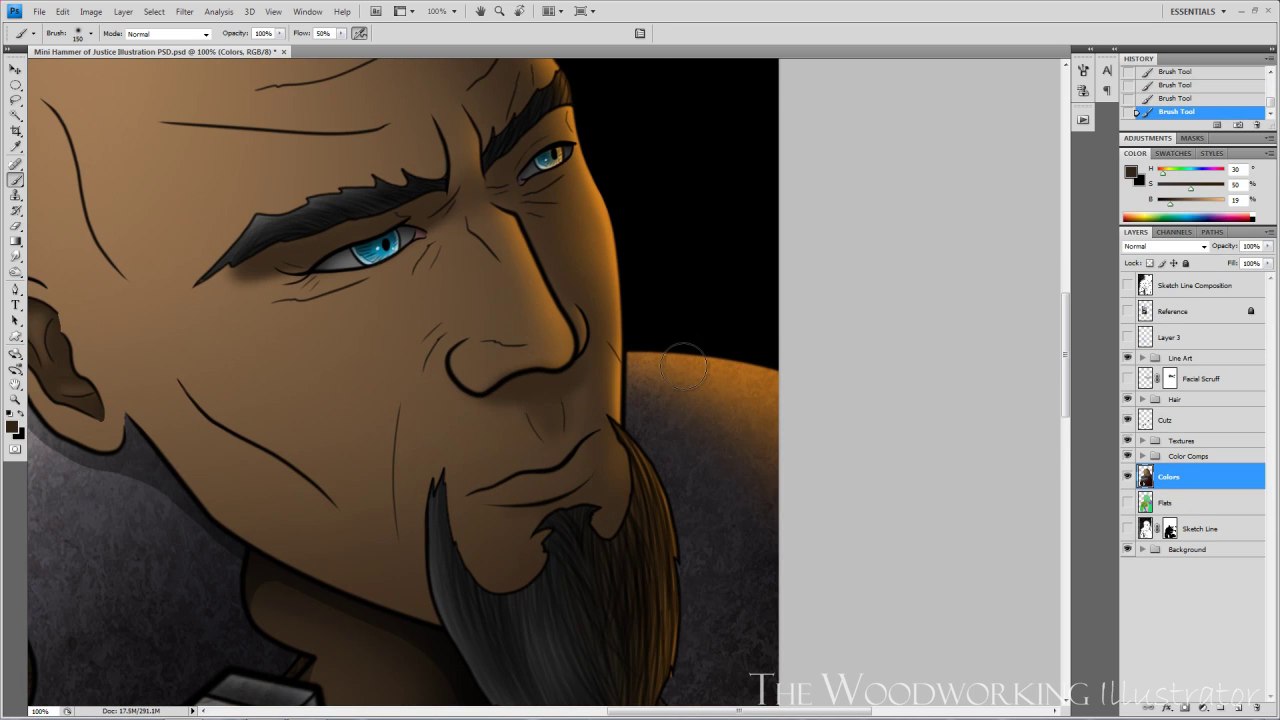
- Return to an earlier history state and step forward again to compare the face shading on the whole figure
key(ctrl+minus)
key(ctrl+minus)
key(ctrl+minus)
key(ctrl+minus)
click(1270, 72)
drag(1195, 131, 1195, 200)
click(1176, 102)
key(ctrl+plus)
key(ctrl+shift+z)
key(ctrl+shift+z)
key(ctrl+shift+z)
key(ctrl+shift+z)
key(ctrl+shift+z)
key(ctrl+shift+z)
key(ctrl+plus)
key(ctrl+plus)
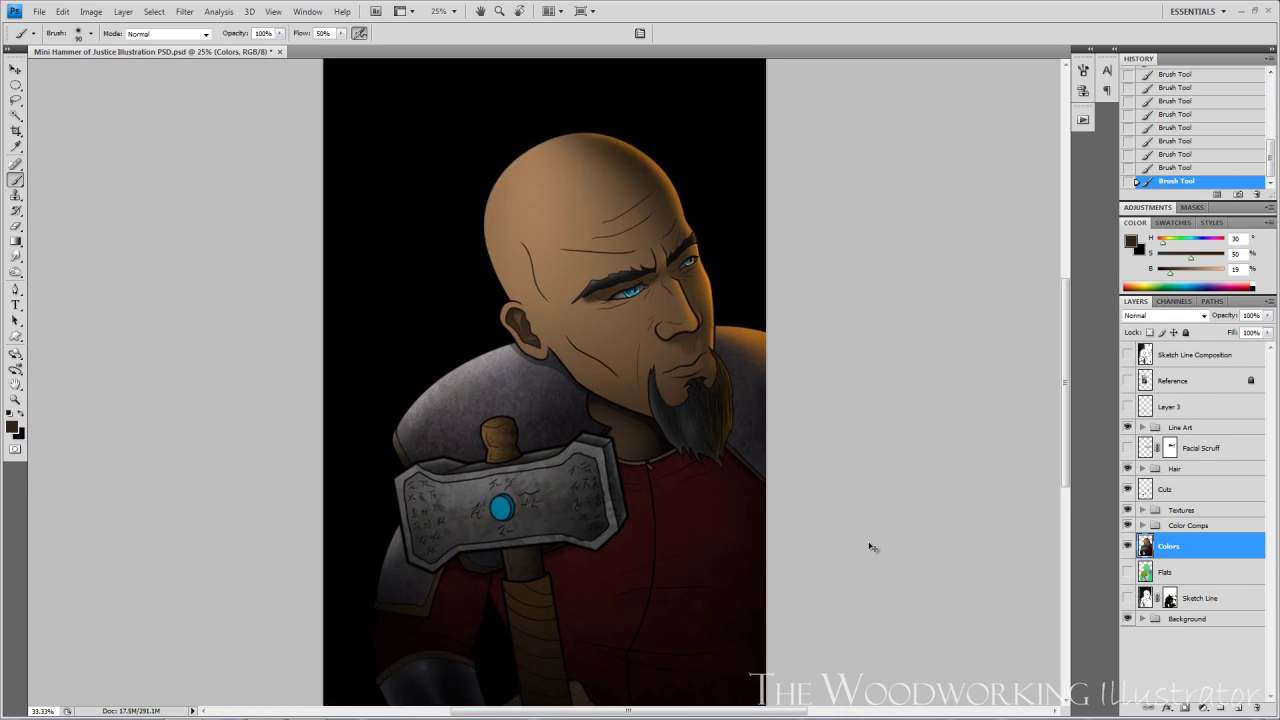
- Replace the selection with the skin of the head and upper face, using the Magic Wand on the Flats layer
key(ctrl+minus)
key(ctrl+minus)
key(ctrl+plus)
key(ctrl+minus)
key(ctrl+plus)
drag(664, 452, 722, 467)
key(ctrl+plus)
key(ctrl+minus)
key(ctrl+minus)
key(ctrl+d)
key(alt+bracketleft)
key(w)
click(576, 368)
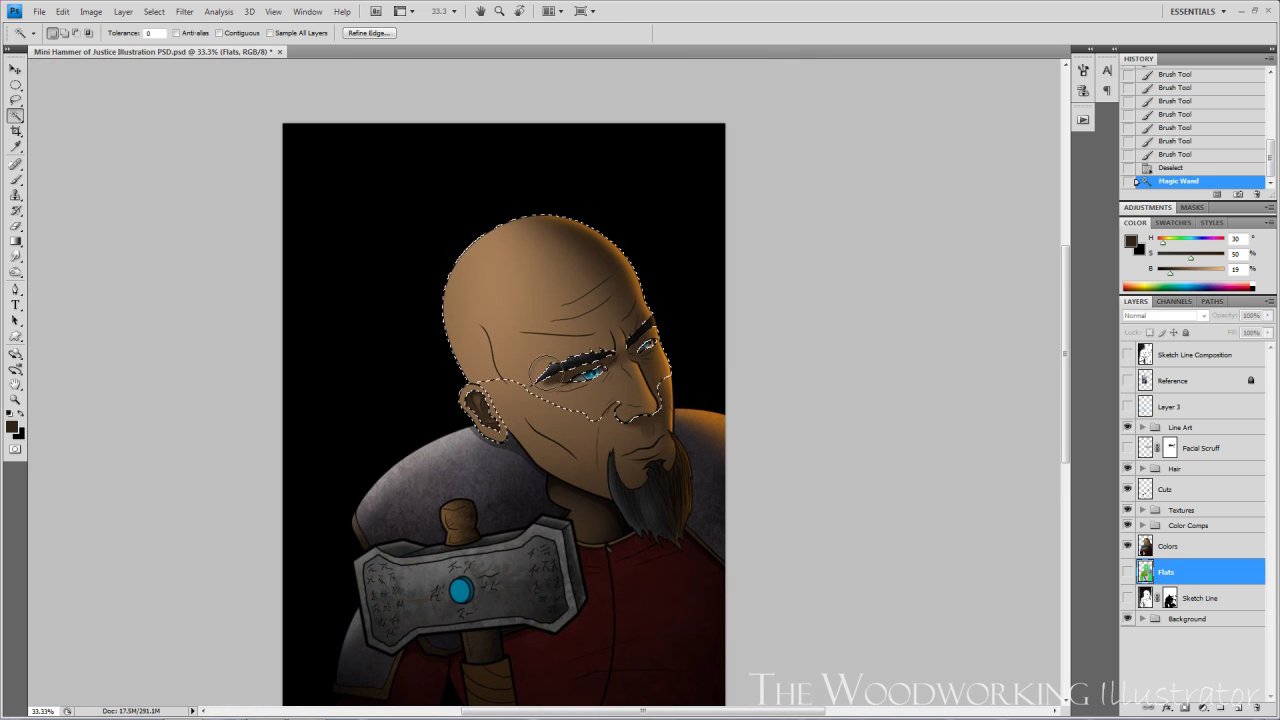
- Paint a light skin-tone highlight on the top of the head on a new layer above Colors with a size 400 brush, and deselect
key(ctrl+h)
key(alt+bracketright)
key(ctrl+shift+alt+n)
key(b)
key(ctrl+plus)
key(b)
alt+click(586, 355)
key(bracketright)
key(bracketright)
click(477, 225)
key(ctrl+minus)
key(ctrl+minus)
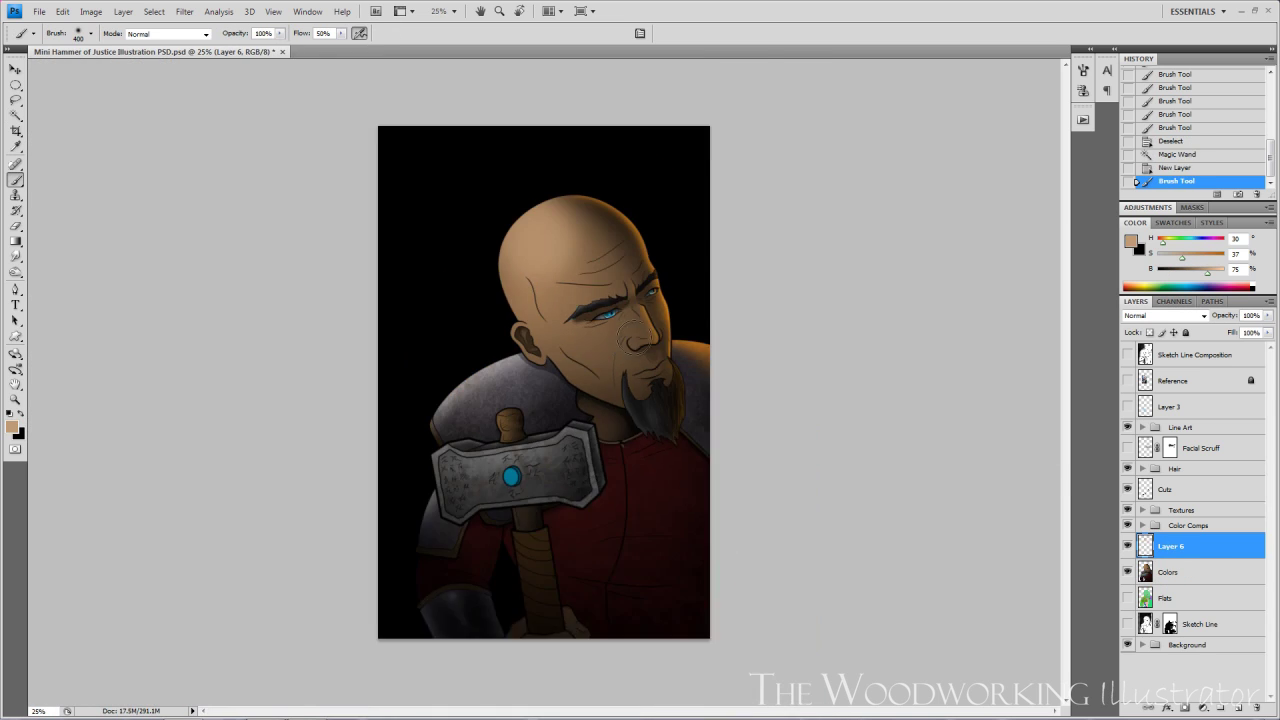
key(ctrl+plus)
key(ctrl+minus)
key(ctrl+d)
- Add a layer mask to Layer 6 and paint on it in black to soften the skin highlight around the head and face
key(ctrl+plus)
drag(862, 378, 838, 478)
click(1185, 707)
key(x)
click(640, 400)
key(ctrl+plus)
mouse_move(620, 618)
mouse_down()
mouse_move(663, 440)
mouse_move(645, 705)
mouse_up()
click(690, 440)
click(694, 443)
key(ctrl+minus)
click(690, 480)
key(ctrl+plus)
drag(745, 695, 706, 546)
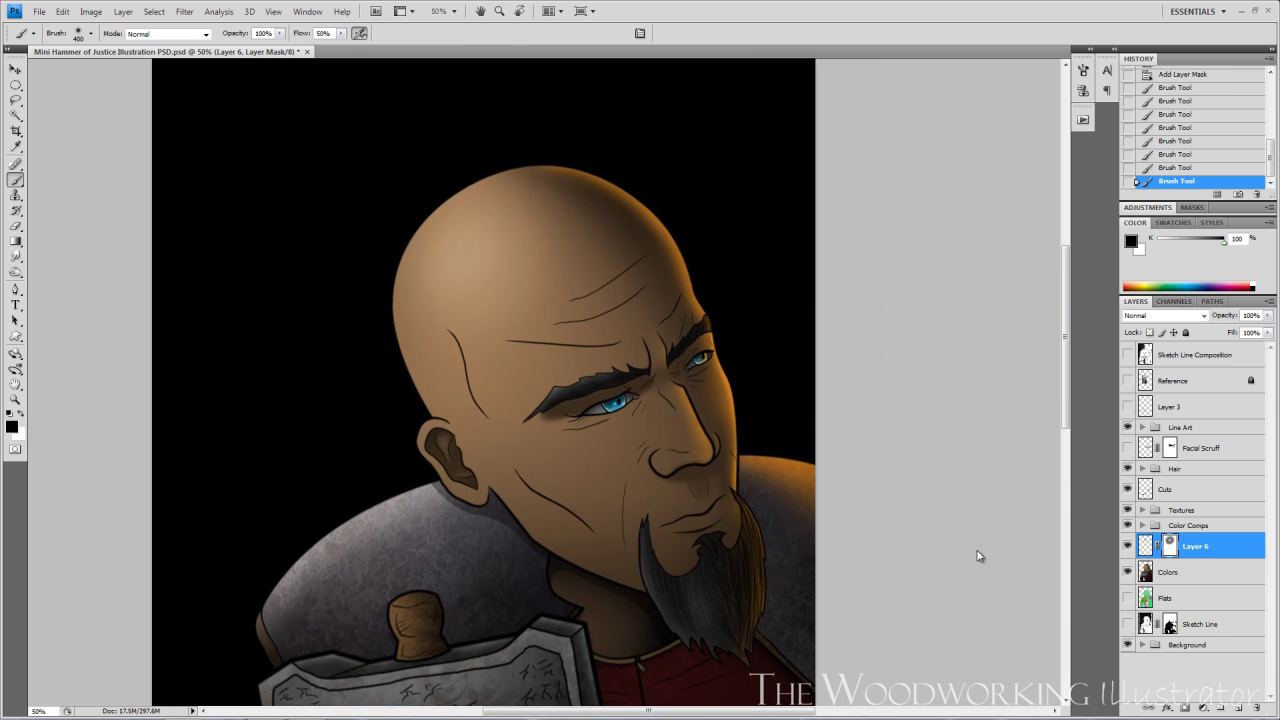
- Sample a dark brown (HSB 31, 52, 20) from the Colors layer with Layer 6 hidden, show Layer 6 again, and ready the brush
key(ctrl+minus)
key(ctrl+minus)
key(ctrl+plus)
click(1127, 546)
key(ctrl+plus)
click(1170, 572)
key(i)
click(545, 610)
click(1127, 546)
key(b)
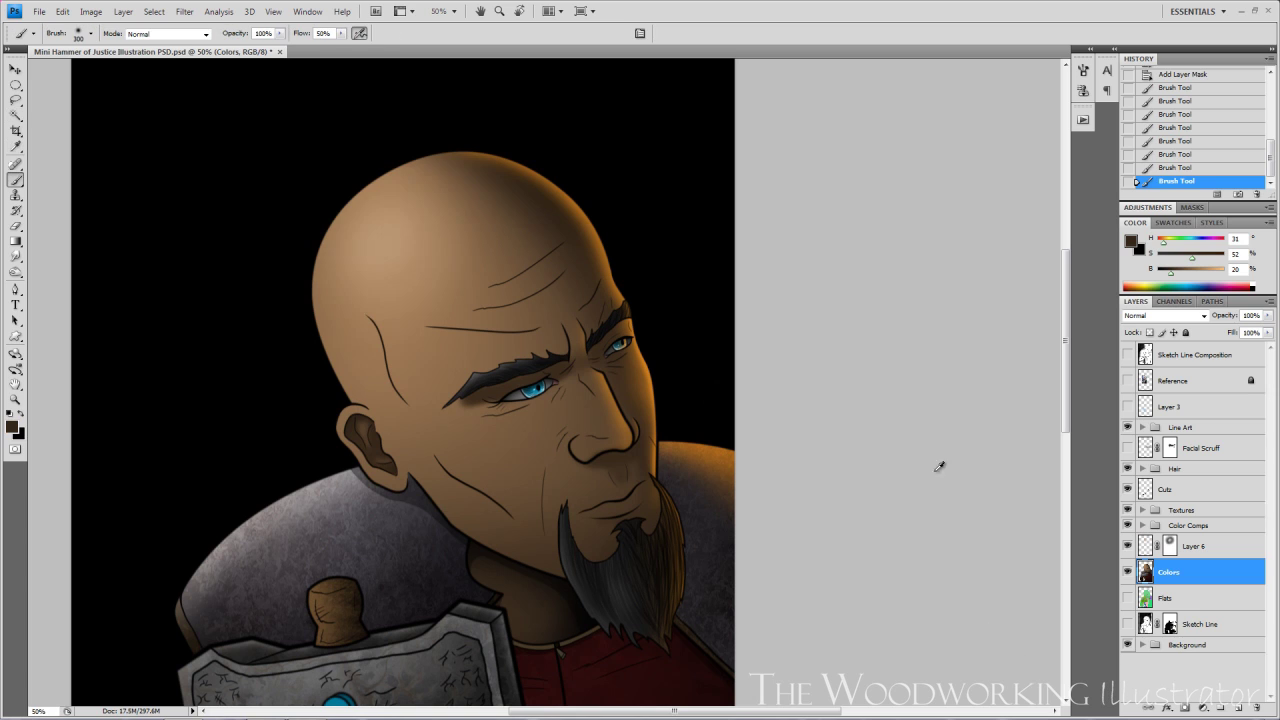
- Try dark brown shading along the head's upper edge on the Colors layer without a selection, and undo the strokes
mouse_move(440, 130)
mouse_down()
mouse_move(310, 310)
mouse_move(425, 140)
mouse_up()
key(ctrl+minus)
key(ctrl+alt+z)
key(ctrl+alt+z)
key(ctrl+alt+z)
key(ctrl+alt+z)
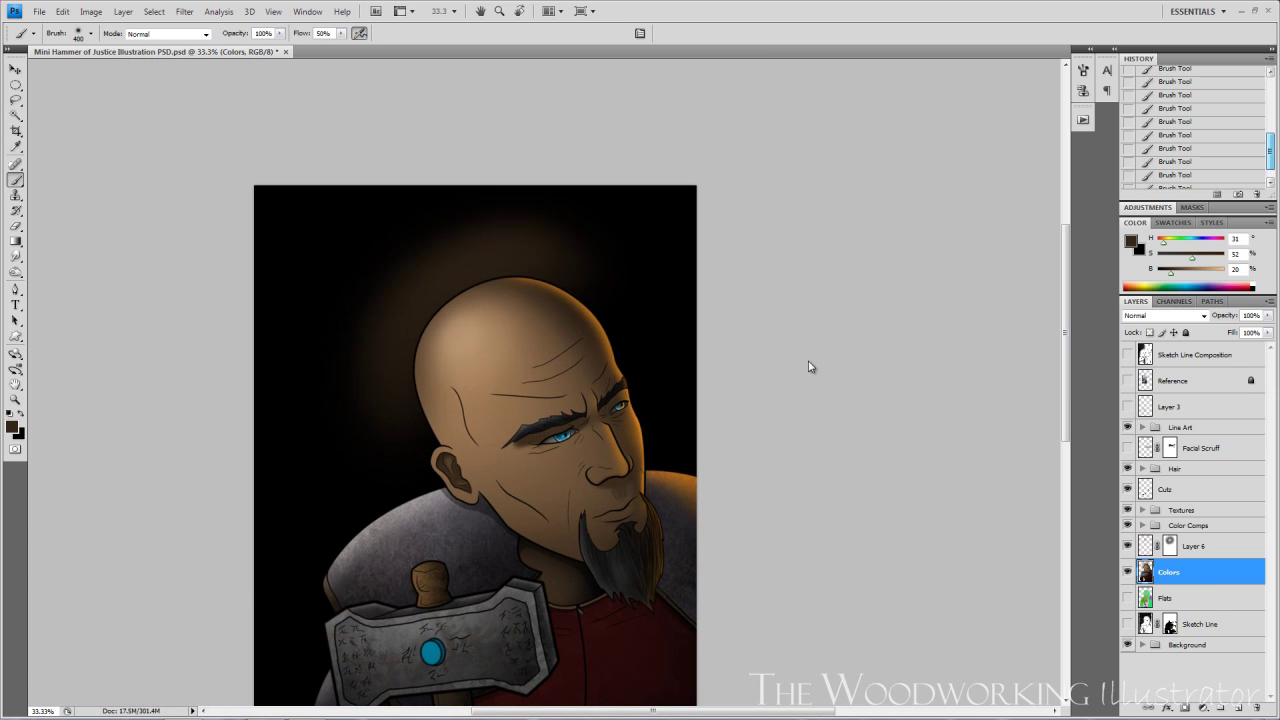
key(ctrl+alt+z)
key(ctrl+alt+z)
key(ctrl+shift+z)
key(ctrl+shift+z)
key(ctrl+shift+z)
key(ctrl+alt+z)
key(ctrl+alt+z)
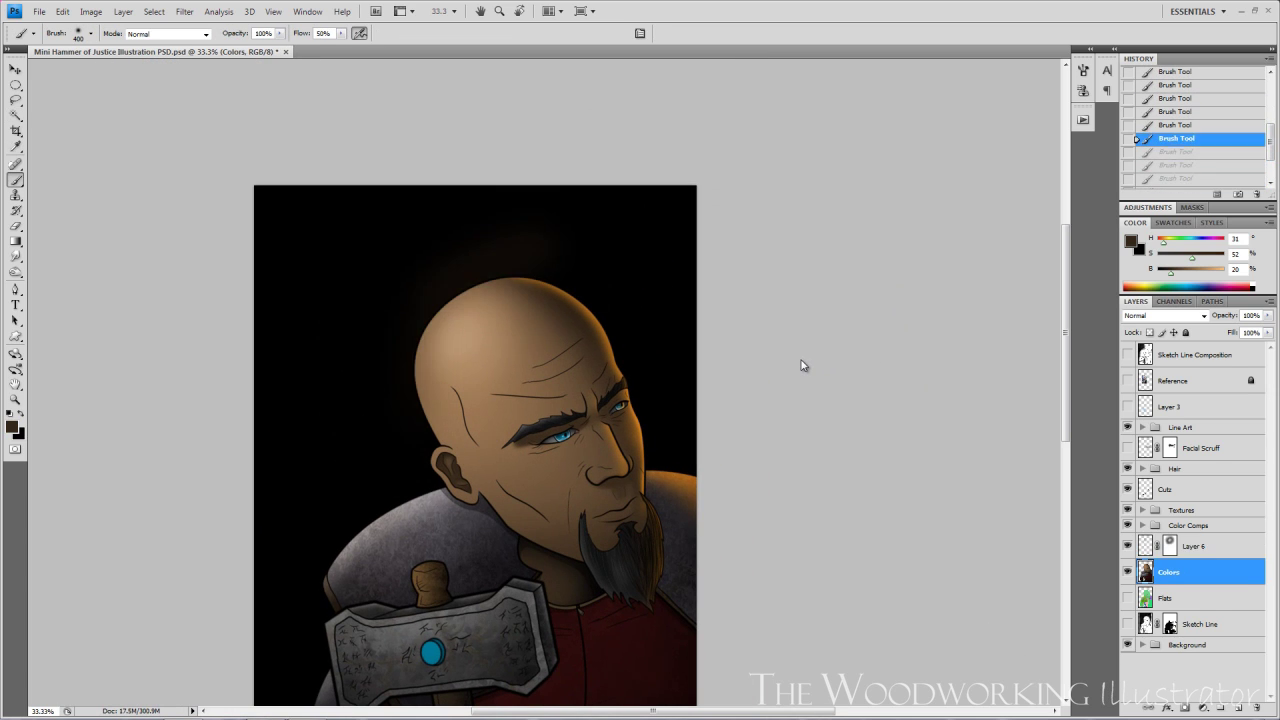
key(ctrl+alt+z)
- Try dark brown shading on the head directly on the Colors layer within a Magic Wand selection, and undo it
click(1166, 598)
key(w)
click(500, 340)
click(1170, 572)
key(b)
key(ctrl+h)
key(ctrl+plus)
key(bracketright)
mouse_move(358, 306)
mouse_down()
mouse_move(370, 426)
mouse_move(500, 236)
mouse_up()
mouse_move(357, 318)
mouse_down()
mouse_move(382, 448)
mouse_move(500, 236)
mouse_up()
key(ctrl+minus)
key(ctrl+minus)
key(ctrl+plus)
key(ctrl+plus)
key(ctrl+alt+z)
key(ctrl+alt+z)
key(ctrl+alt+z)
key(ctrl+alt+z)
key(ctrl+alt+z)
key(ctrl+alt+z)
- Select the head skin from the Flats layer, darken its edge on a new layer above Colors with a size 600 brush, and deselect
key(w)
click(1166, 598)
click(500, 340)
click(1170, 572)
key(b)
key(ctrl+h)
key(bracketright)
click(1238, 707)
drag(372, 350, 490, 230)
key(ctrl+minus)
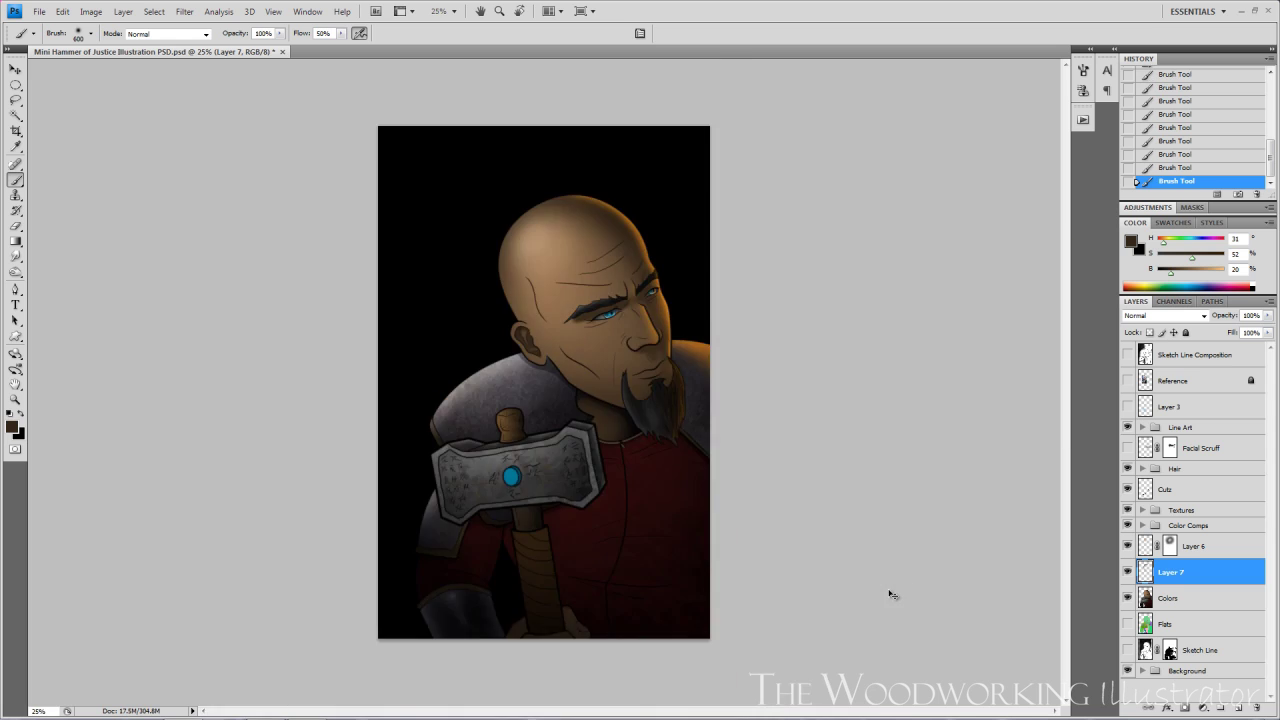
key(ctrl+plus)
key(ctrl+minus)
key(v)
key(alt+bracketright)
key(ctrl+d)
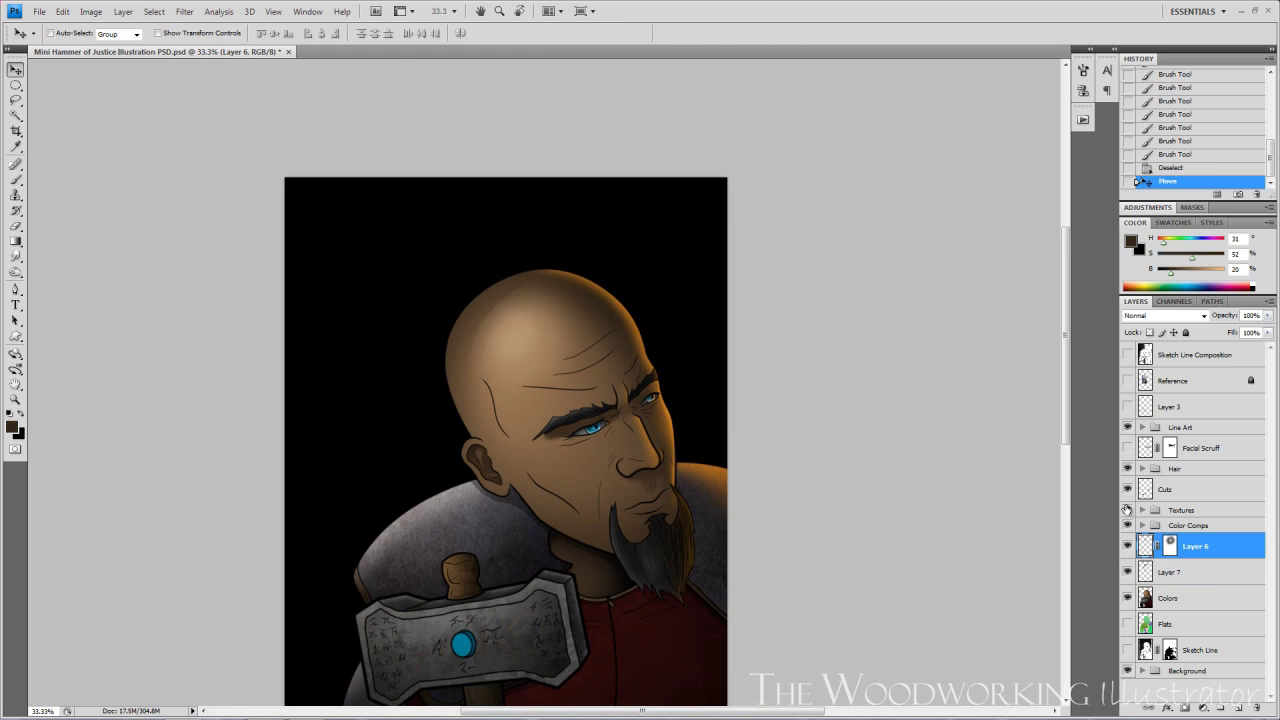
- Step back through the history and forward again to compare the head before and after the added dark shading
key(ctrl+minus)
key(ctrl+plus)
key(alt+bracketleft)
key(ctrl+z)
key(ctrl+alt+z)
key(ctrl+alt+z)
key(ctrl+alt+z)
key(ctrl+alt+z)
key(ctrl+alt+z)
key(ctrl+alt+z)
key(ctrl+alt+z)
key(ctrl+alt+z)
key(ctrl+alt+z)
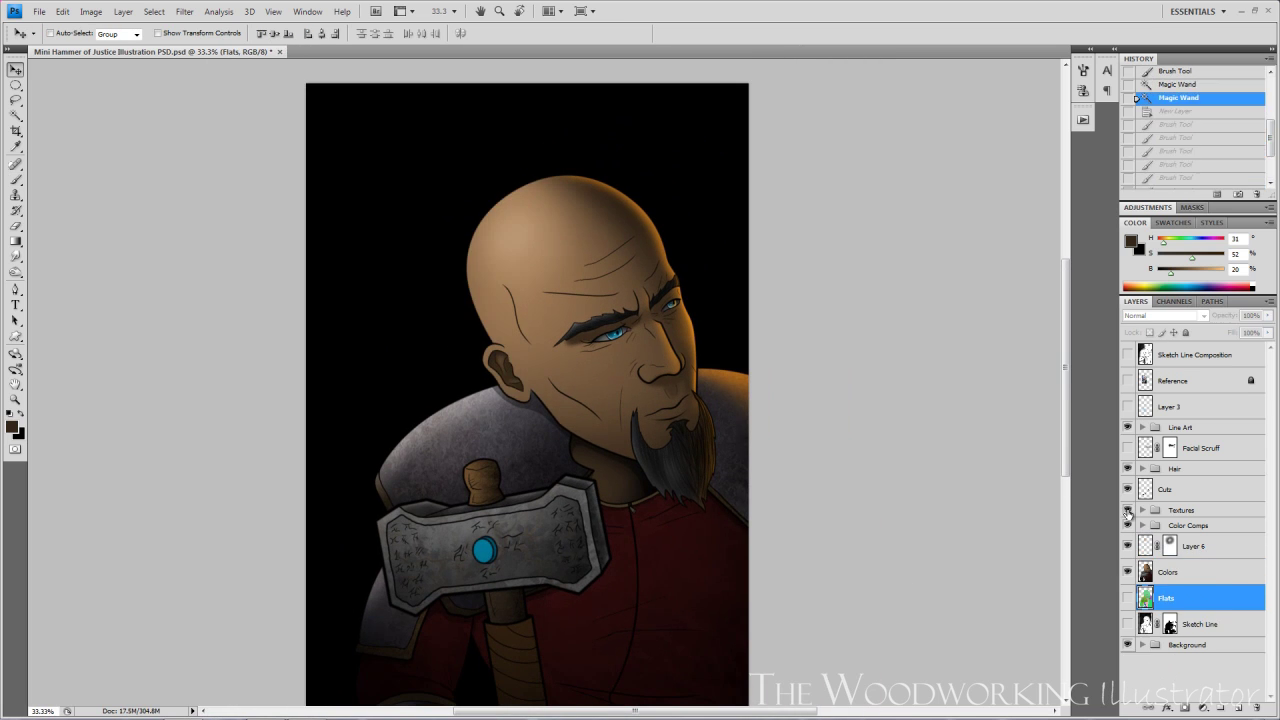
key(ctrl+shift+z)
key(ctrl+shift+z)
key(ctrl+shift+z)
key(ctrl+shift+z)
key(ctrl+shift+z)
key(ctrl+shift+z)
key(ctrl+shift+z)
key(ctrl+shift+z)
key(ctrl+shift+z)
key(ctrl+shift+z)
- Rename Layer 7 as Added Darks and Layer 6 as Highlights
key(alt+bracketleft)
key(shift+Tab)
text(H)
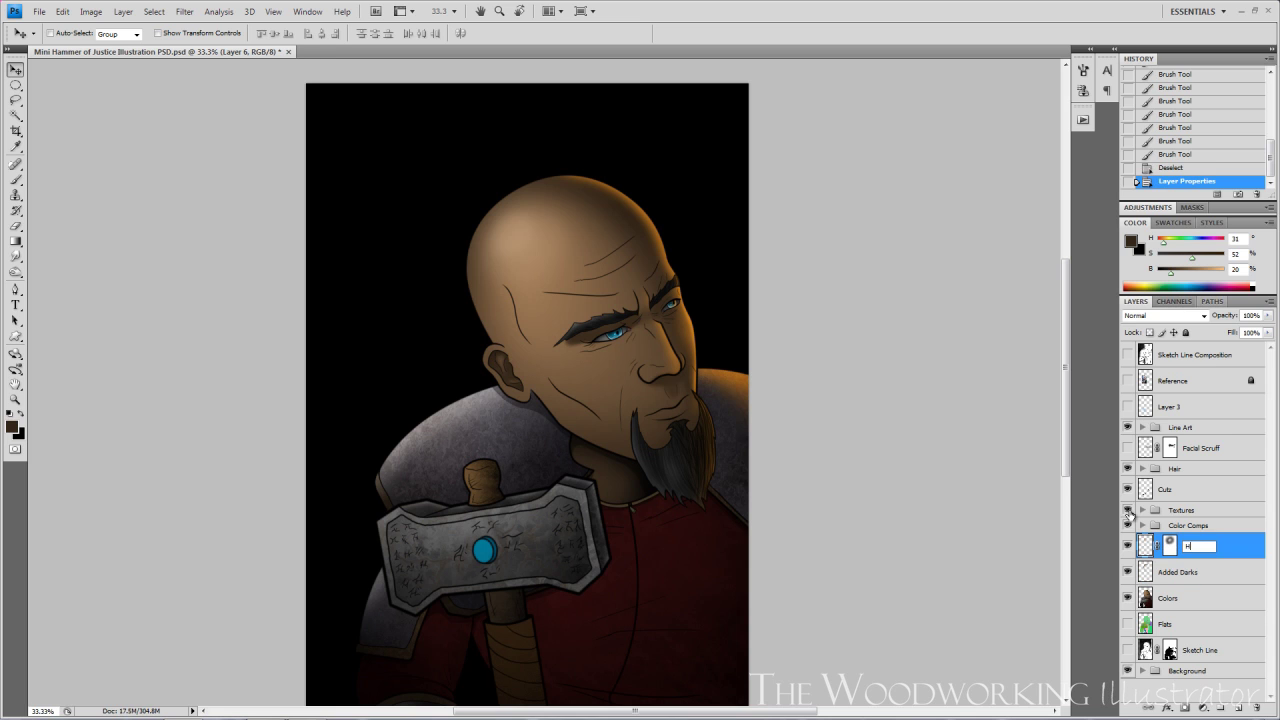
- Shade the selected band of the hammer's leather grip with brown (HSB 31, 68, 33) on the Colors layer
key(ctrl+plus)
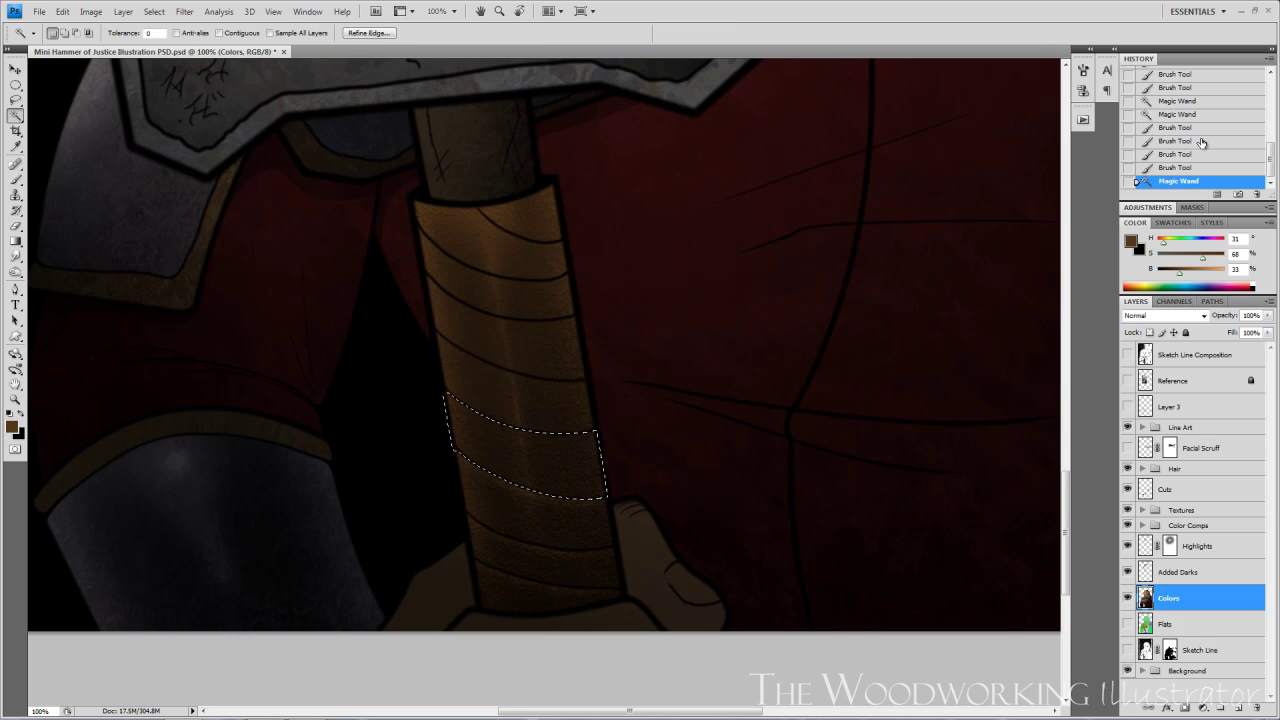
key(ctrl+minus)
key(ctrl+plus)
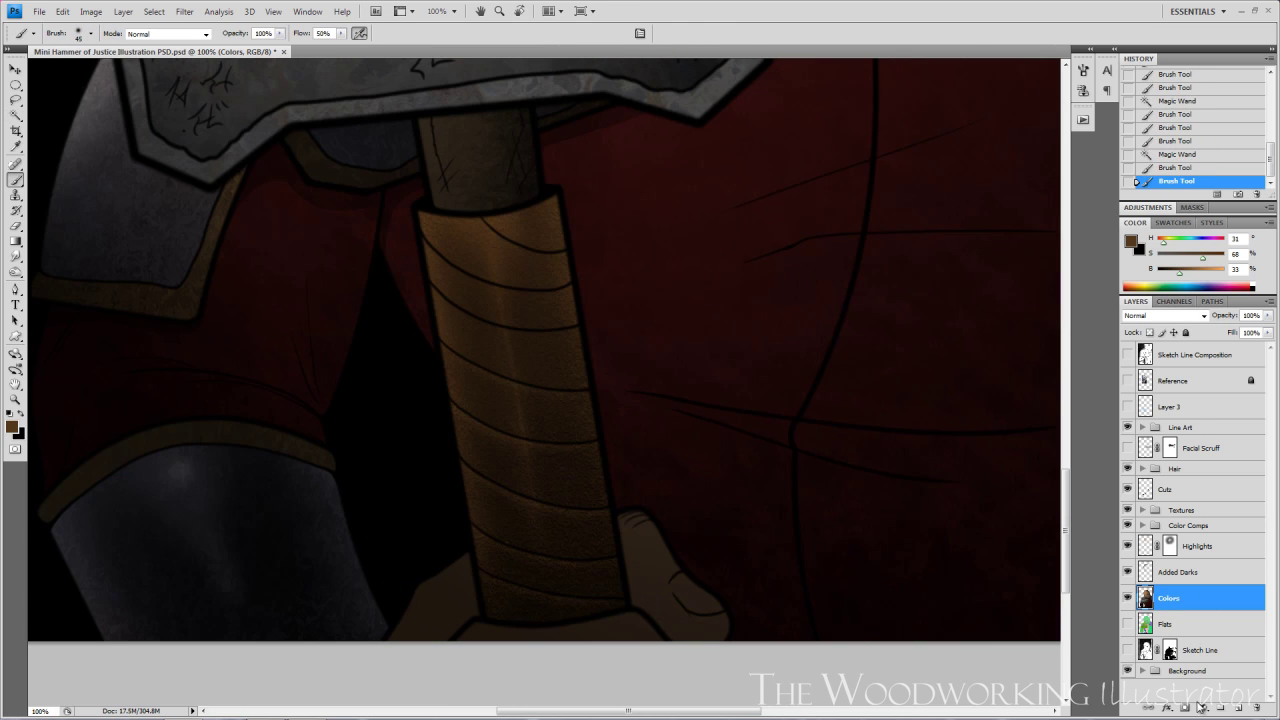
key(ctrl+minus)
key(ctrl+plus)
- Select the upper bands of the grip wrap on the Flats layer and shade them brown on the Colors layer
shift+click(500, 275)
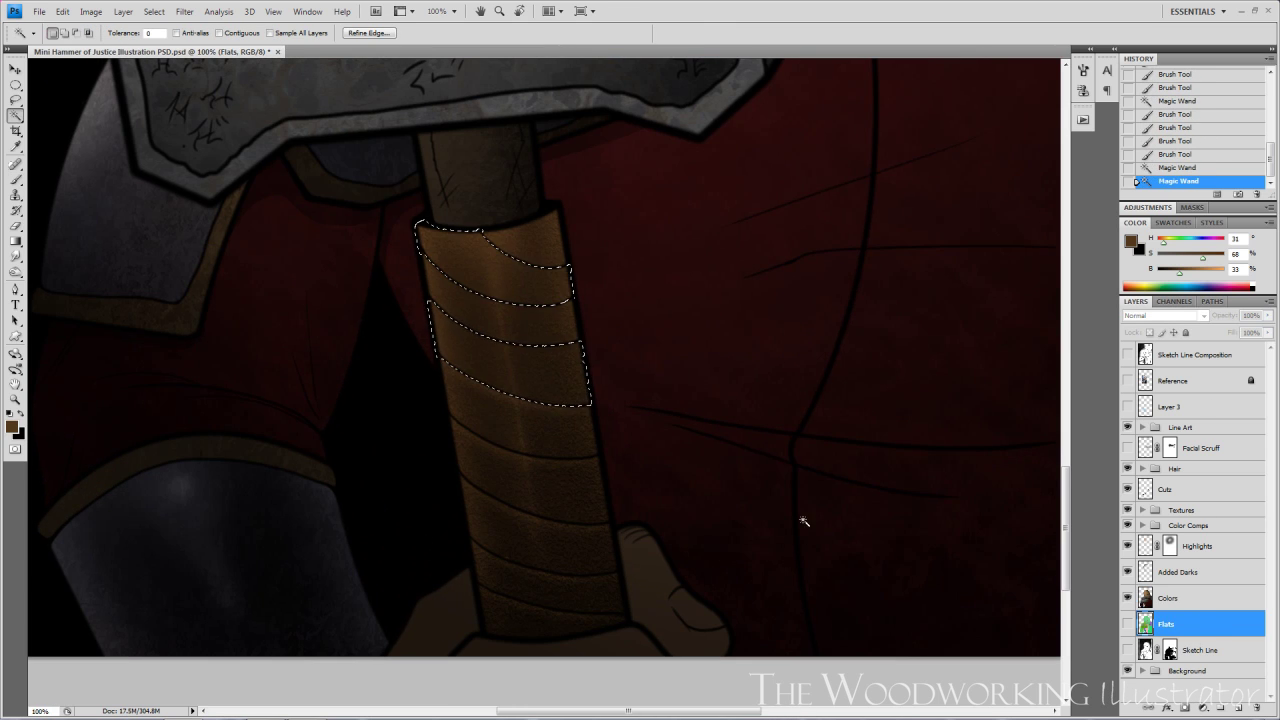
key(ctrl+h)
click(1168, 598)
key(b)
mouse_move(789, 554)
mouse_down()
mouse_move(739, 571)
mouse_move(754, 554)
mouse_up()
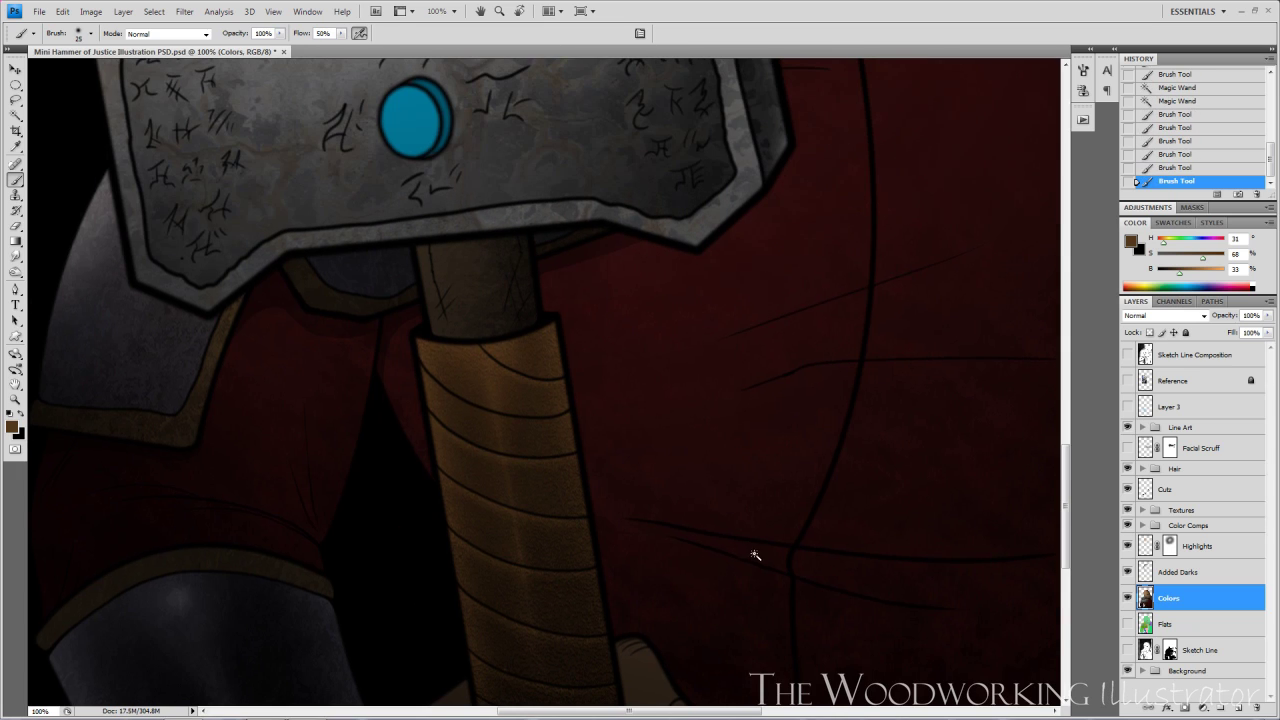
- Select further grip bands with the Magic Wand on the Flats layer and brush brown shading into them on the Colors layer
key(w)
click(1168, 624)
click(754, 568)
shift+click(752, 582)
click(1168, 598)
key(b)
key(bracketright)
key(bracketright)
key(bracketright)
key(bracketright)
drag(677, 541, 675, 459)
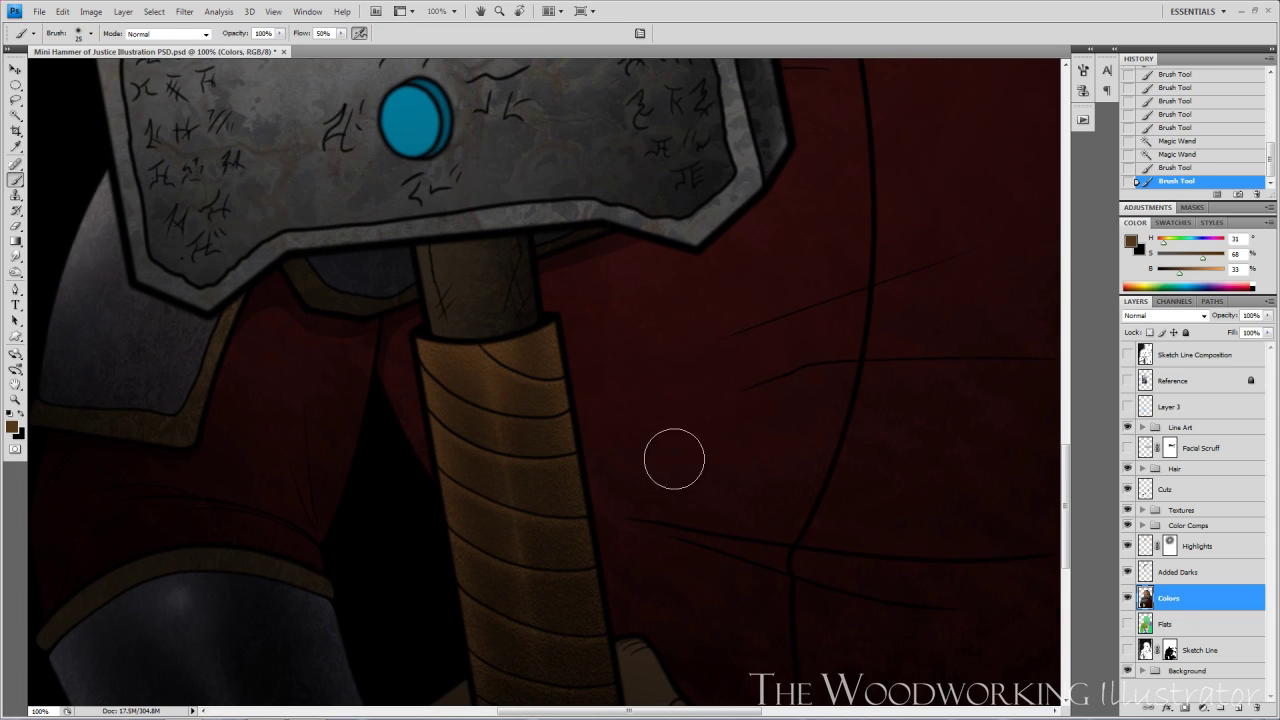
drag(657, 409, 679, 493)
drag(713, 567, 667, 477)
drag(663, 345, 649, 398)
key(ctrl+minus)
key(ctrl+minus)
key(ctrl+minus)
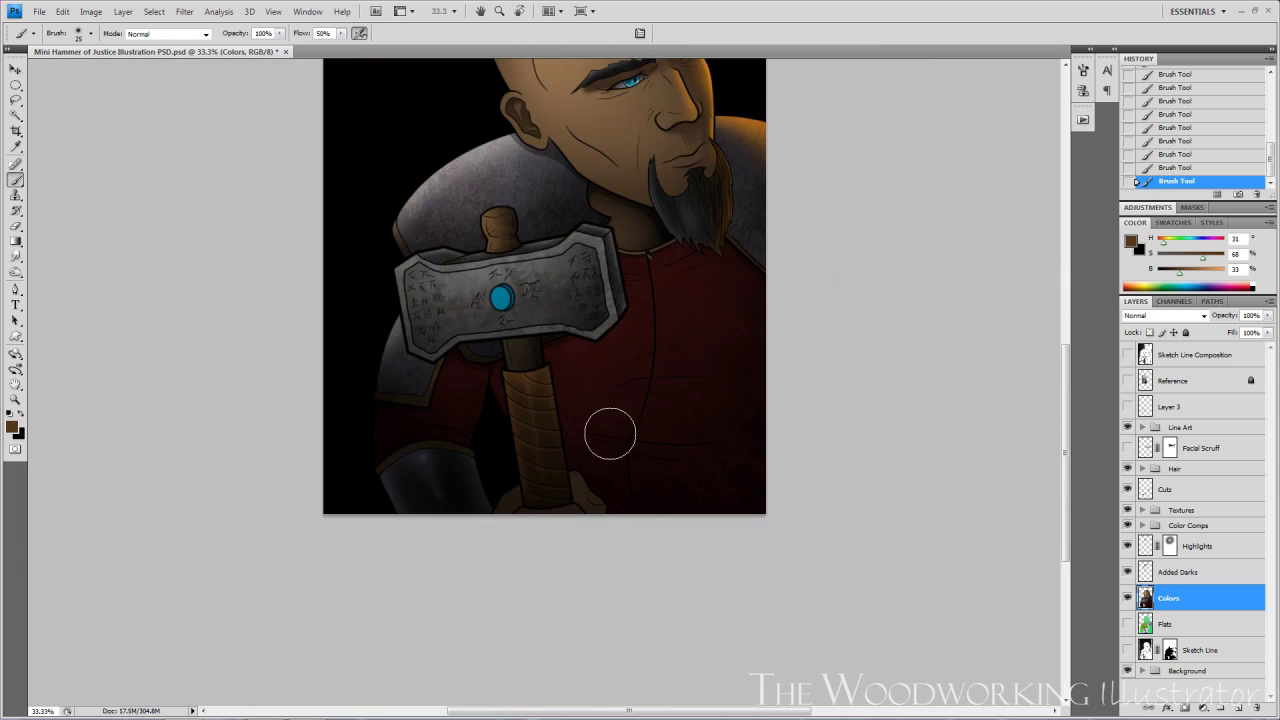
- Finish the brown shading on the hammer grip and clear the selection
key(ctrl+equal)
key(ctrl+equal)
drag(554, 344, 587, 422)
key(ctrl+d)
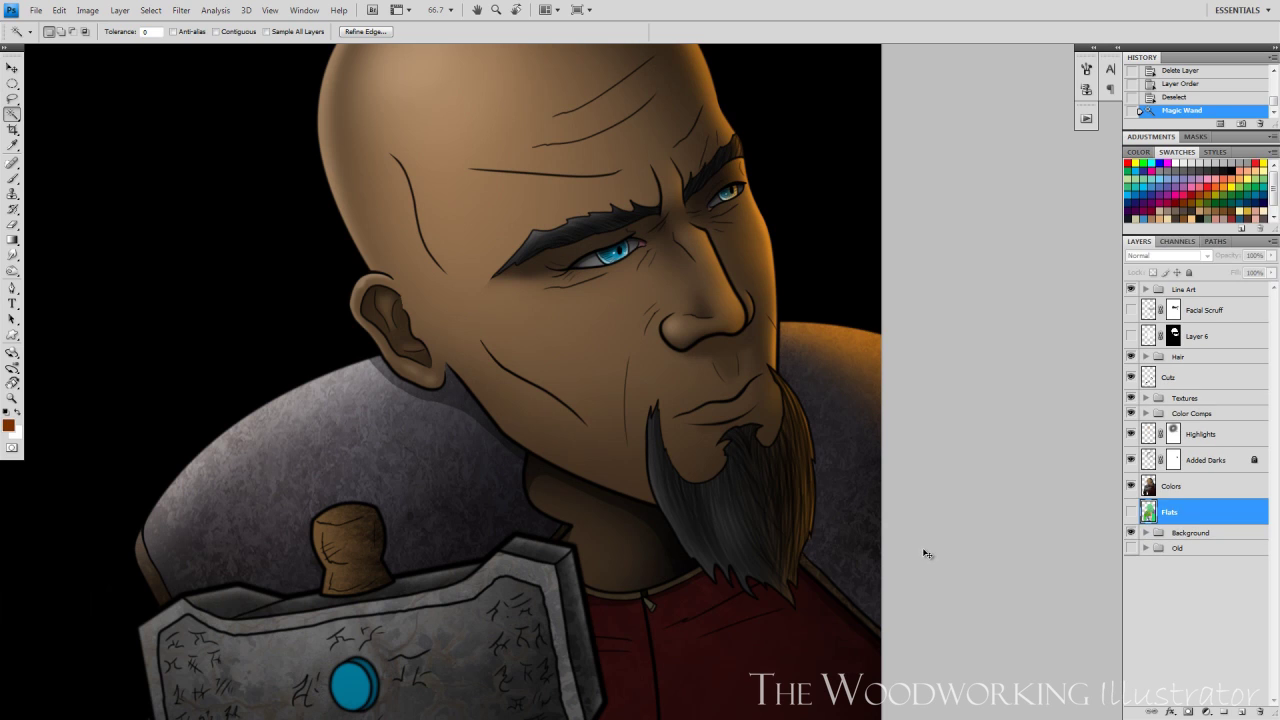
- Paint the lips red (HSB 358, 70, 62) on a new layer above Colors and adjust the colour with Hue/Saturation
key(ctrl+alt+shift+n)
key(b)
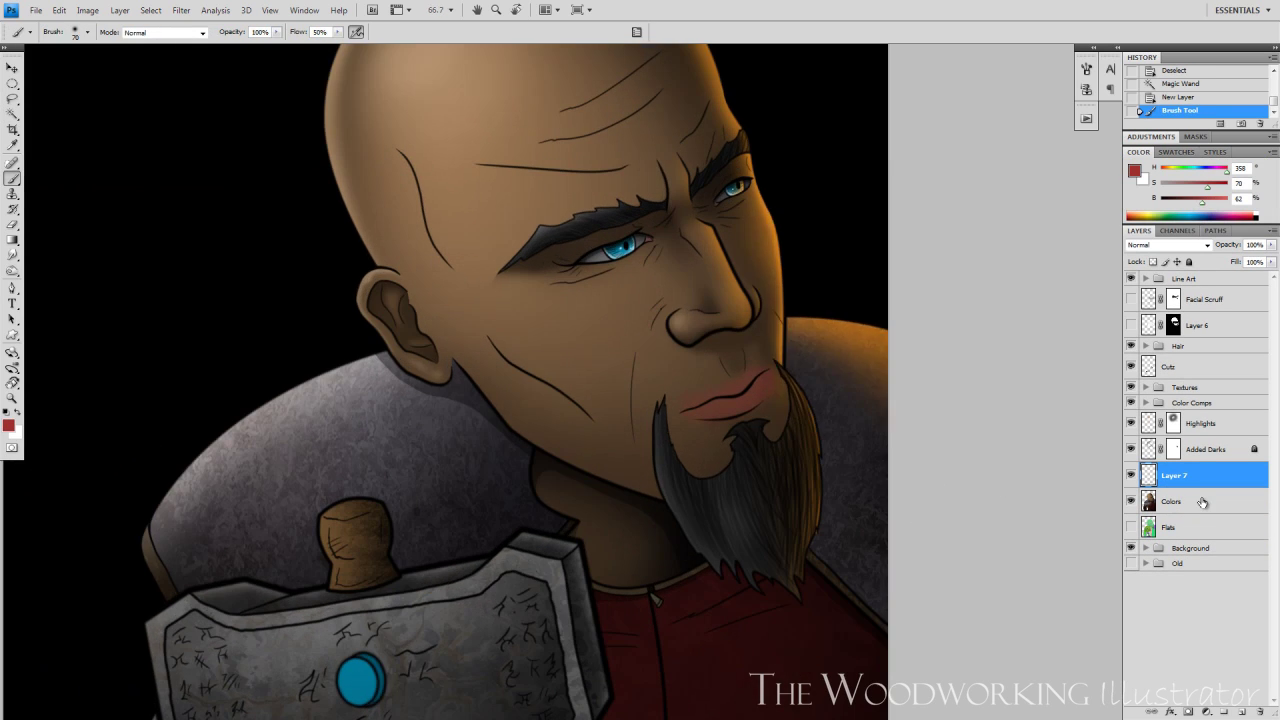
key(ctrl+u)
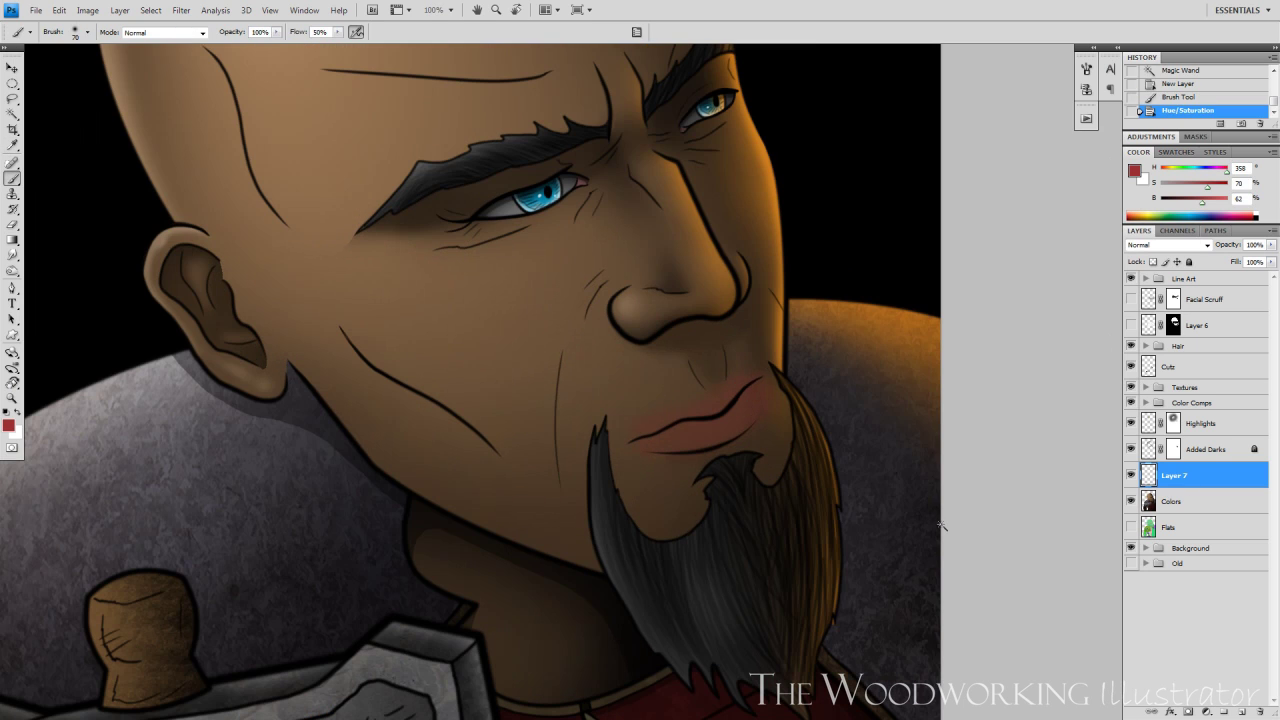
- Undo the Hue/Saturation change and the red lip paint, and set the brush to a muted reddish brown (HSB 7, 48, 46)
key(ctrl+alt+z)
key(ctrl+alt+z)
key(b)
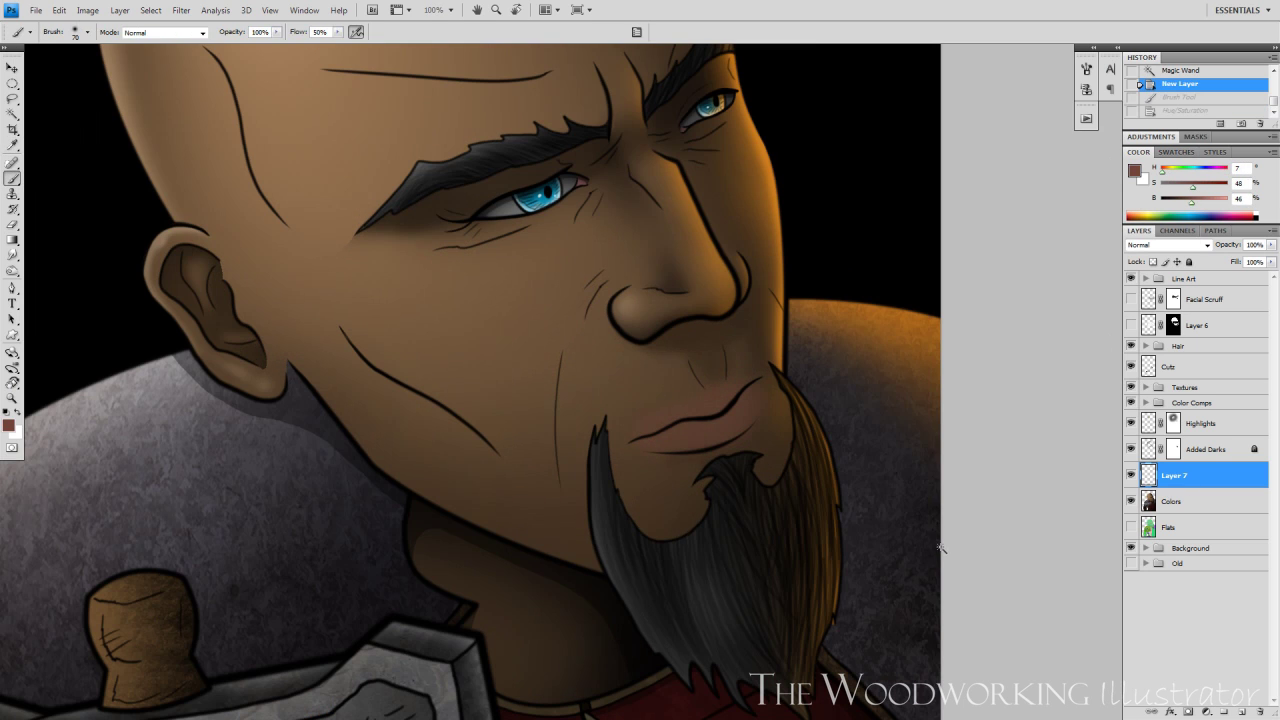
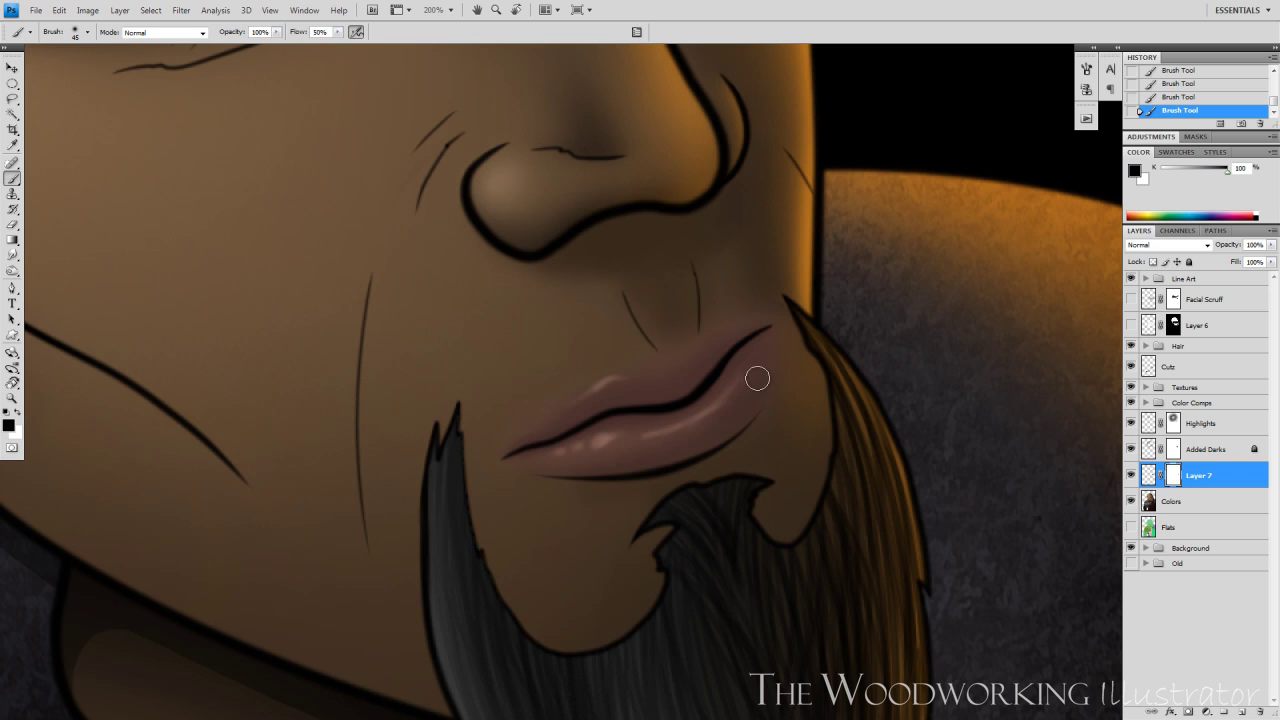
- Soften the lower lip's colour near the mouth corner in black on Layer 7's mask with a size 45 brush, and check the whole figure
drag(739, 393, 739, 400)
key(ctrl+minus)
key(ctrl+minus)
key(ctrl+minus)
key(ctrl+minus)
key(ctrl+minus)
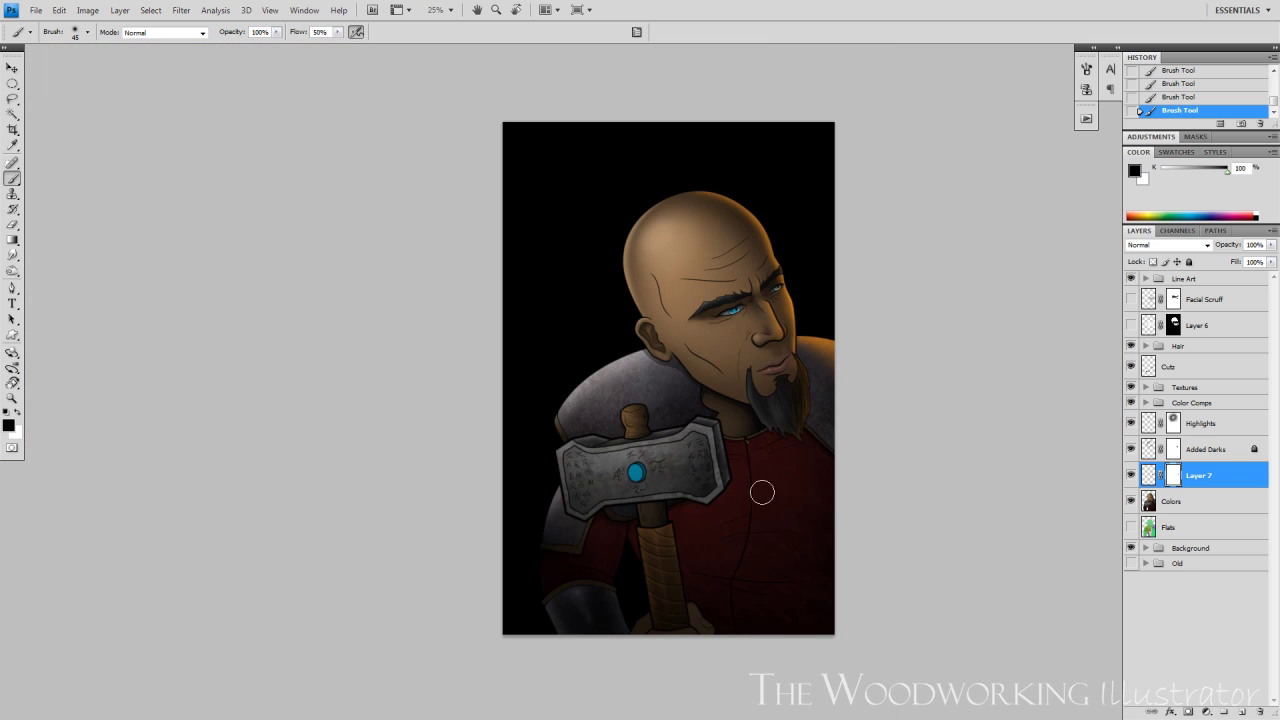
- Rename the lip colour layer as Lip and check the mouth at several magnifications
key(ctrl+plus)
key(ctrl+plus)
key(ctrl+plus)
key(ctrl+plus)
key(ctrl+plus)
key(ctrl+minus)
key(ctrl+0)
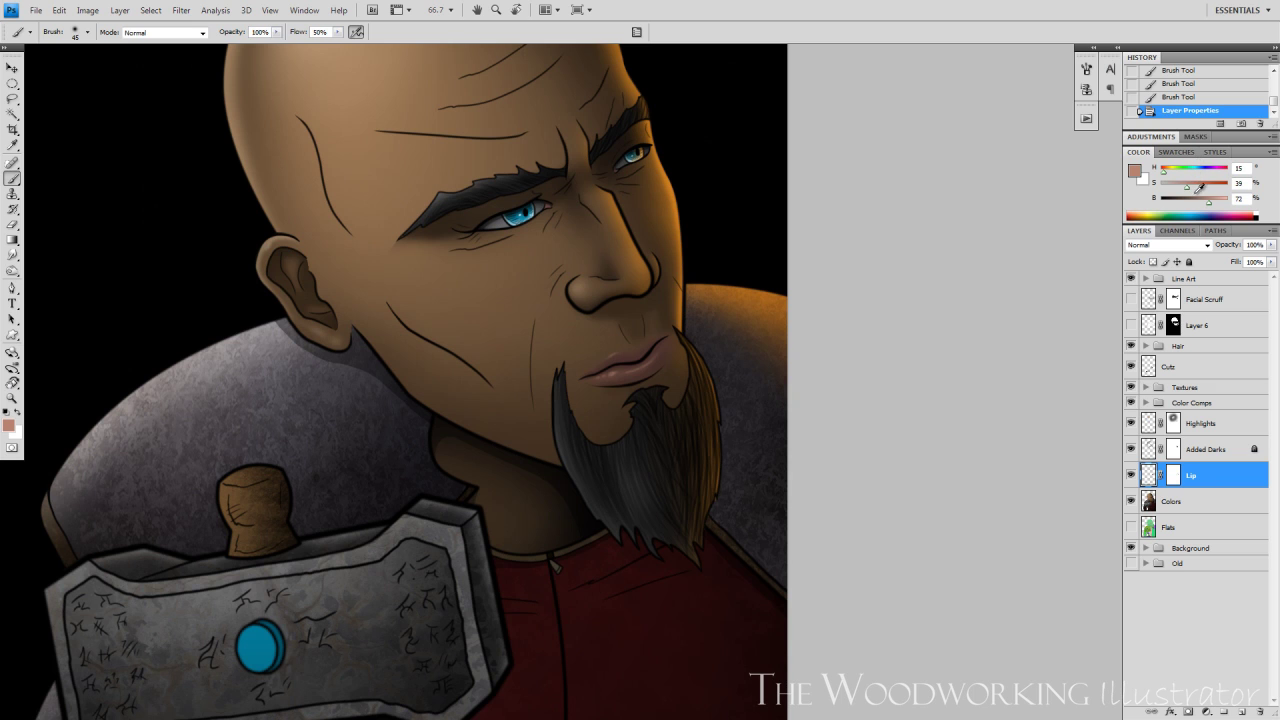
key(ctrl+minus)
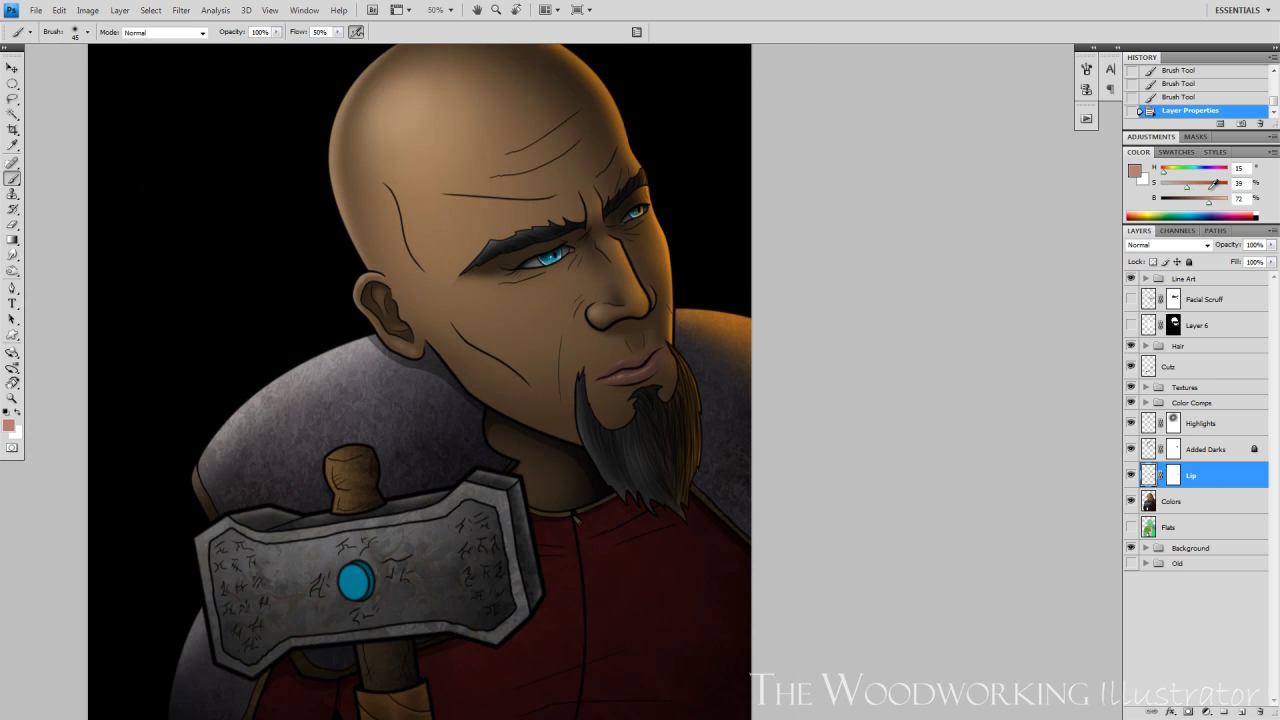
key(ctrl+plus)
key(ctrl+plus)
- Select the face's skin from the Flats layer with the Magic Wand, make Added Darks active, and sample a dark brown from the face
click(1170, 527)
key(w)
click(500, 370)
click(1207, 450)
key(ctrl+h)
key(b)
key(i)
click(585, 180)
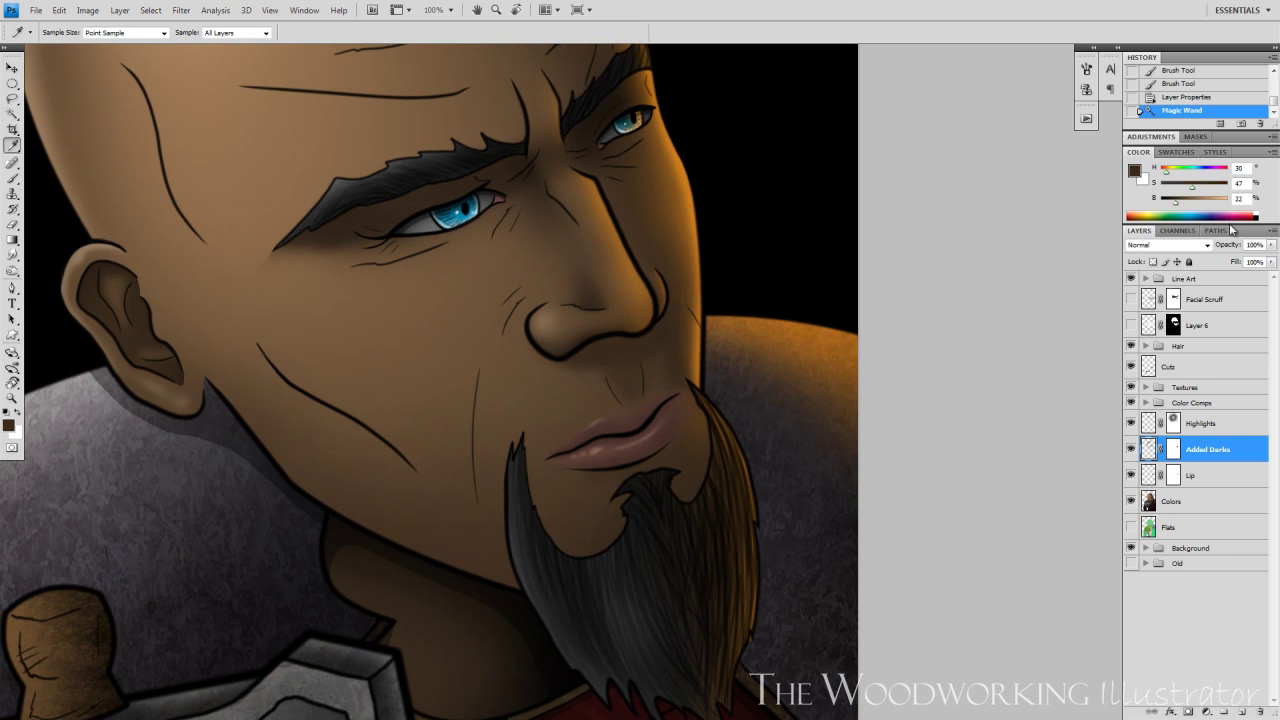
- Deepen the shading around the mouth and under the nose in dark brown (HSB 30, 47, 15) on Added Darks
key(b)
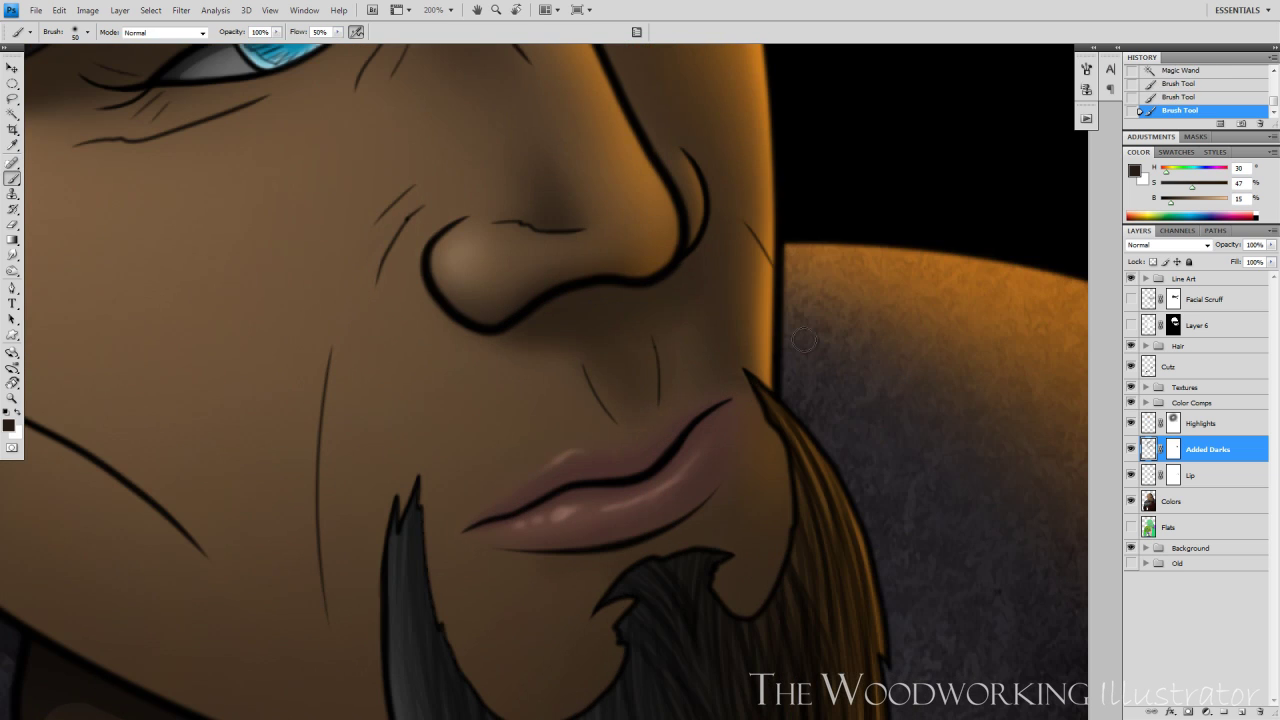
key(ctrl+minus)
key(ctrl+minus)
key(ctrl+minus)
key(ctrl+plus)
key(ctrl+plus)
key(bracketright)
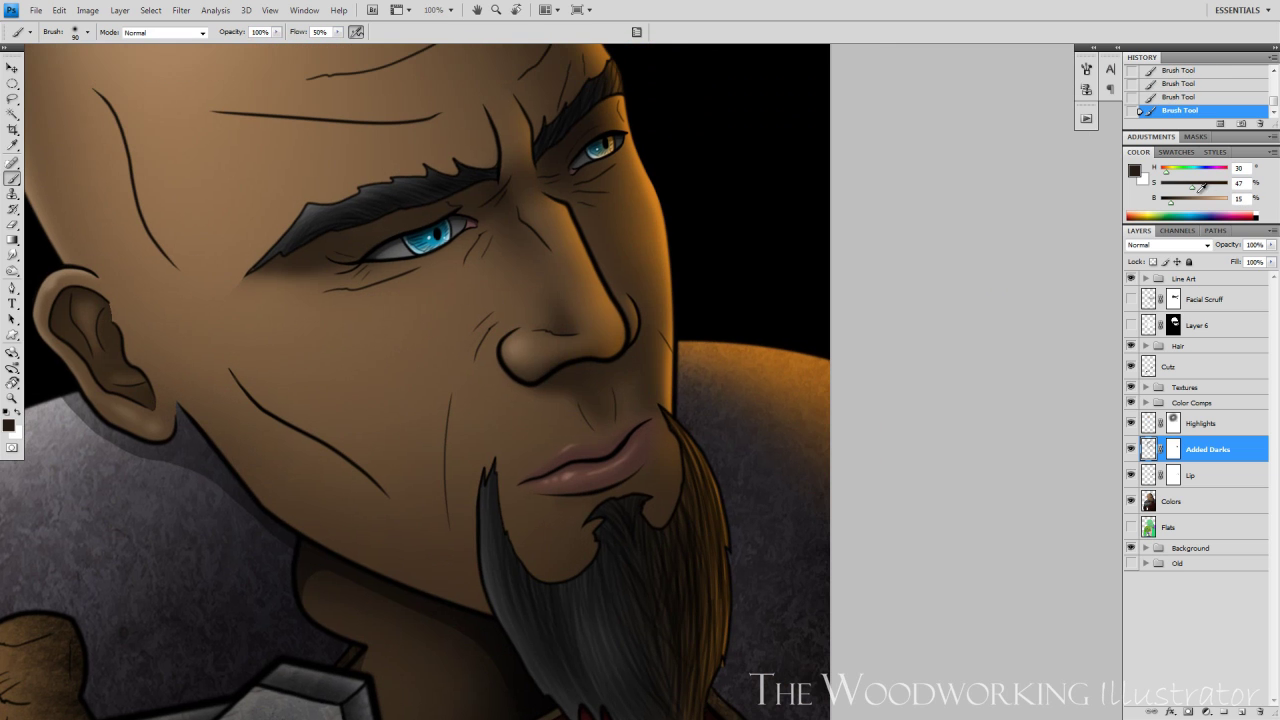
- Try smudging the dark shading beside the mouth at 100% strength, and revert to the last brush stroke
key(ctrl+0)
key(ctrl+plus)
key(ctrl+plus)
key(r)
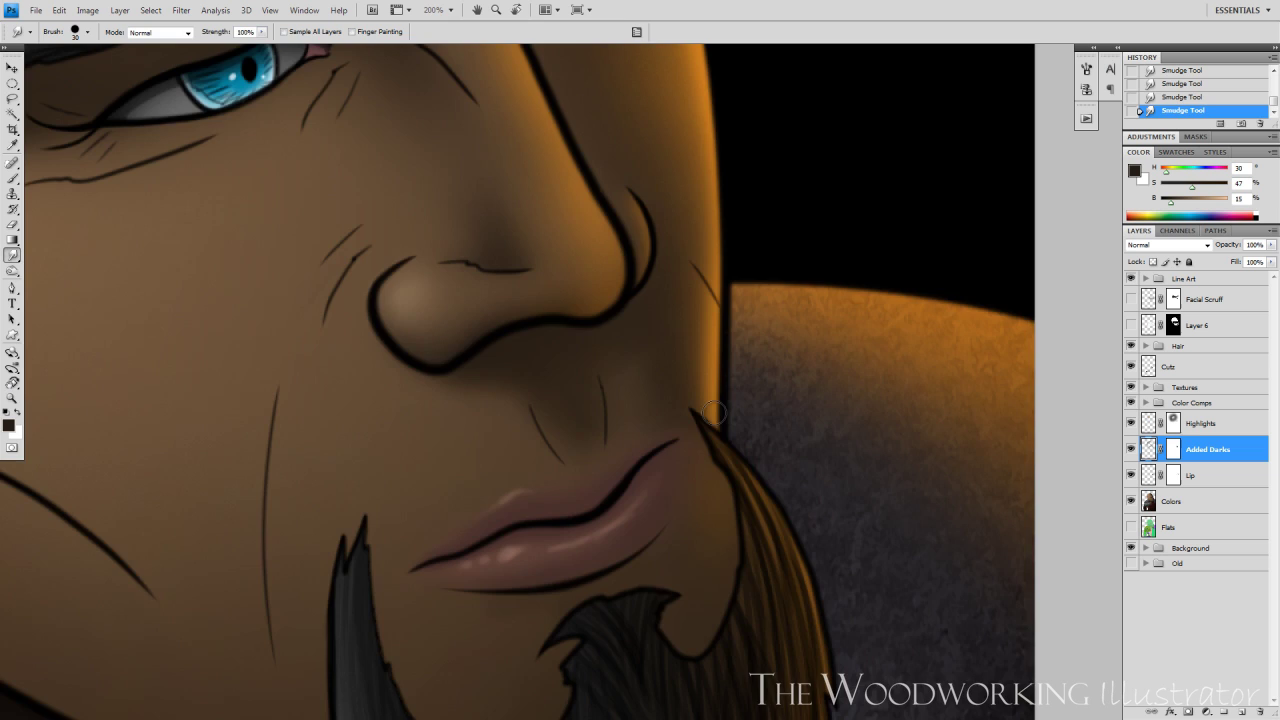
key(ctrl+minus)
key(ctrl+minus)
key(ctrl+minus)
scroll(1183, 84, up, 3)
click(1180, 70)
- Lasso the skin area just below the lower lip on Added Darks and hide the selection edges
key(ctrl+minus)
key(ctrl+plus)
key(ctrl+plus)
key(ctrl+plus)
key(ctrl+plus)
key(l)
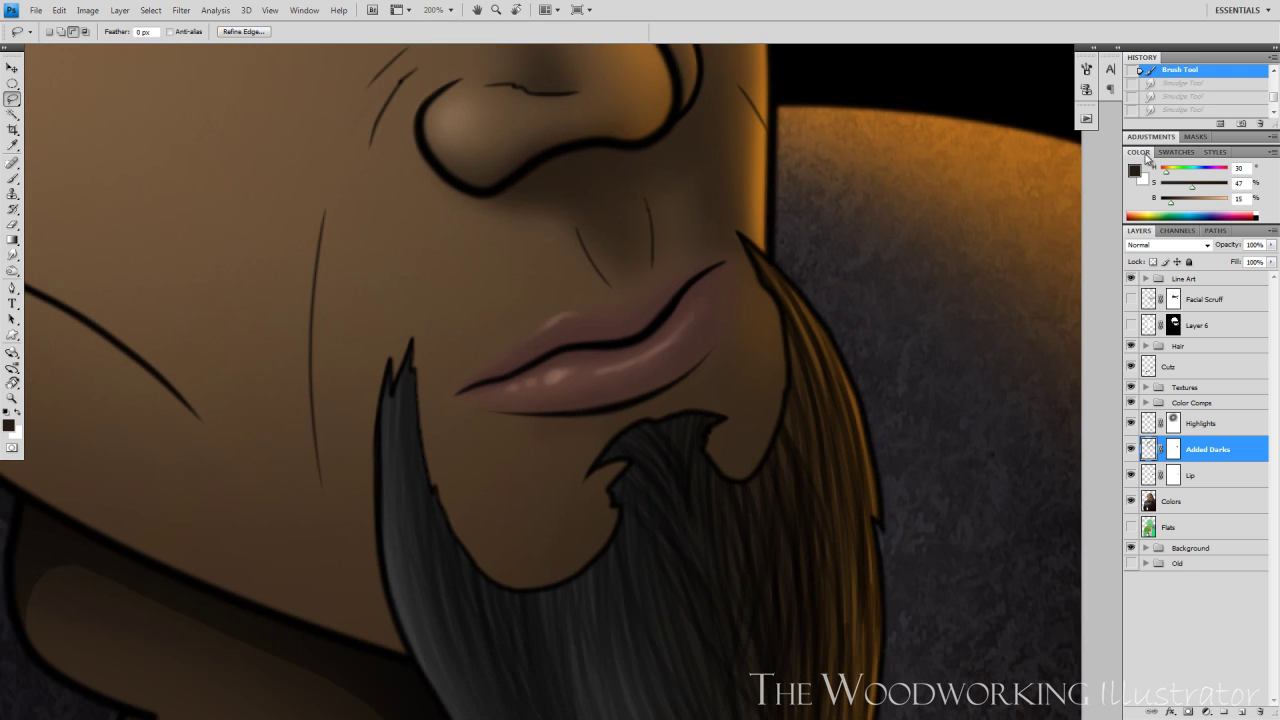
drag(540, 414, 790, 357)
key(b)
key(ctrl+h)
- Brush dark brown shading under the lower lip and on the chin beside the beard, and clear the selection
drag(504, 416, 574, 420)
key(ctrl+minus)
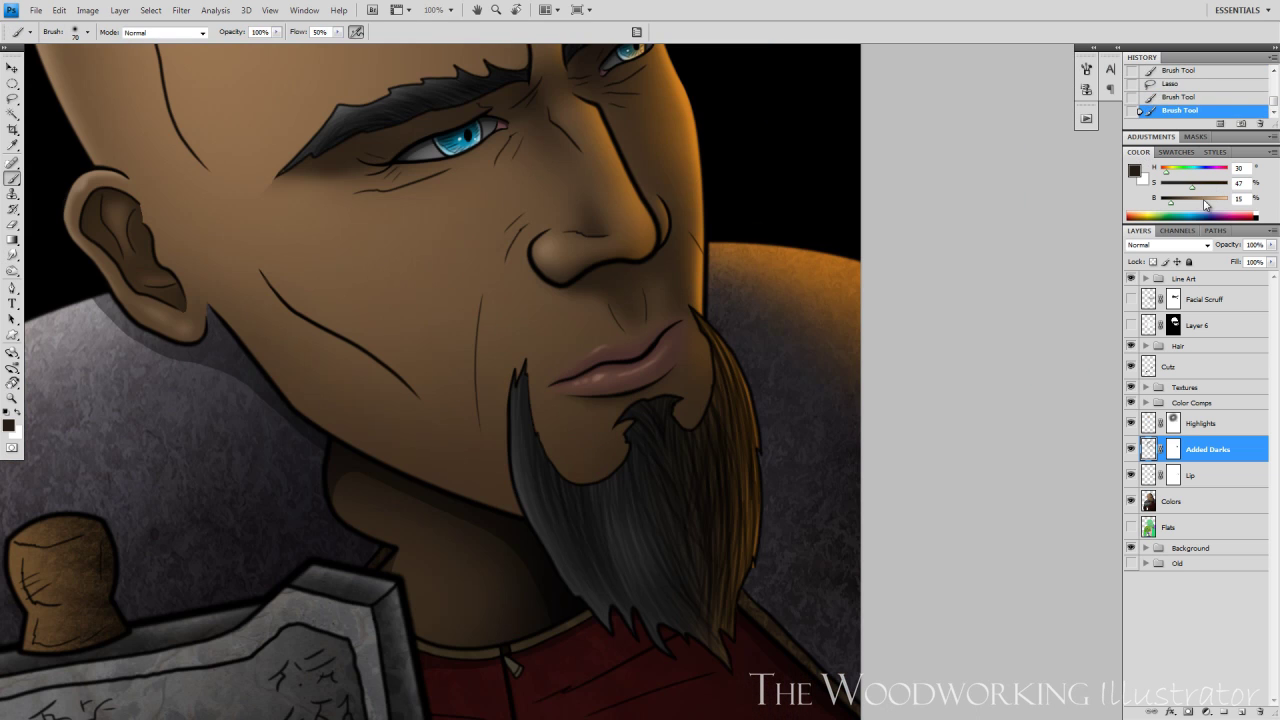
key(bracketleft)
key(bracketleft)
drag(716, 417, 725, 408)
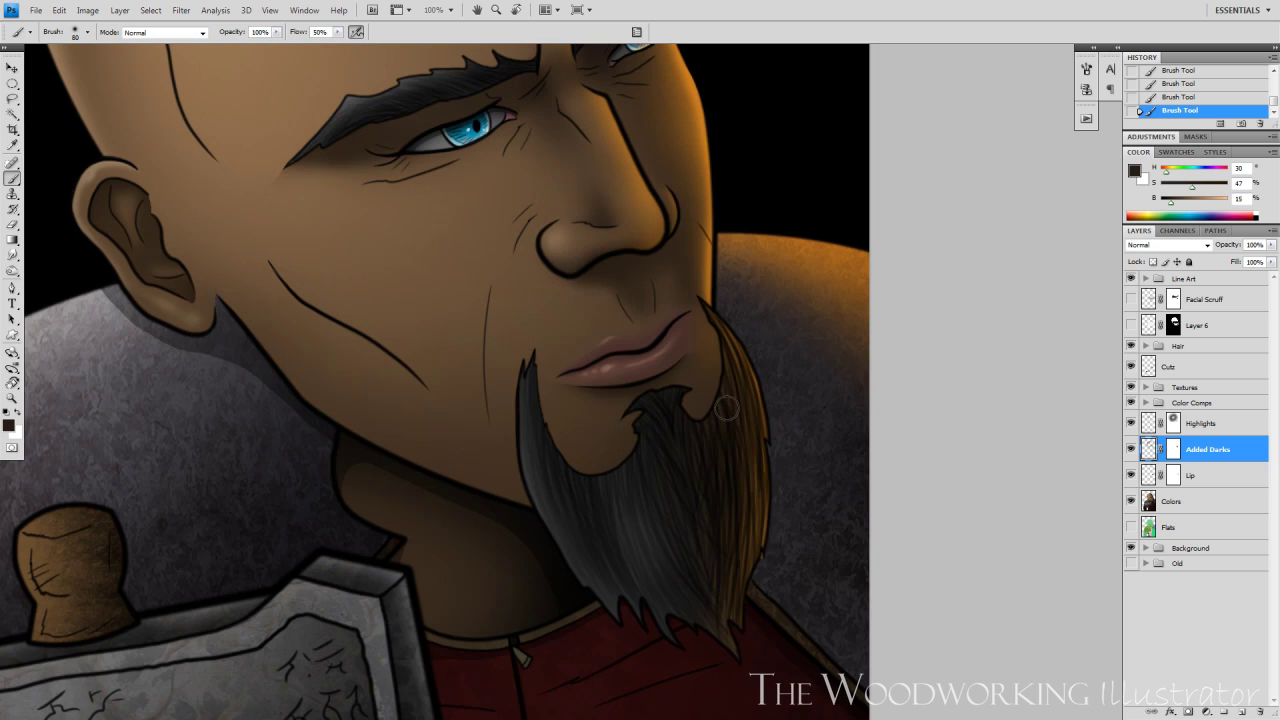
key(ctrl+h)
key(ctrl+d)
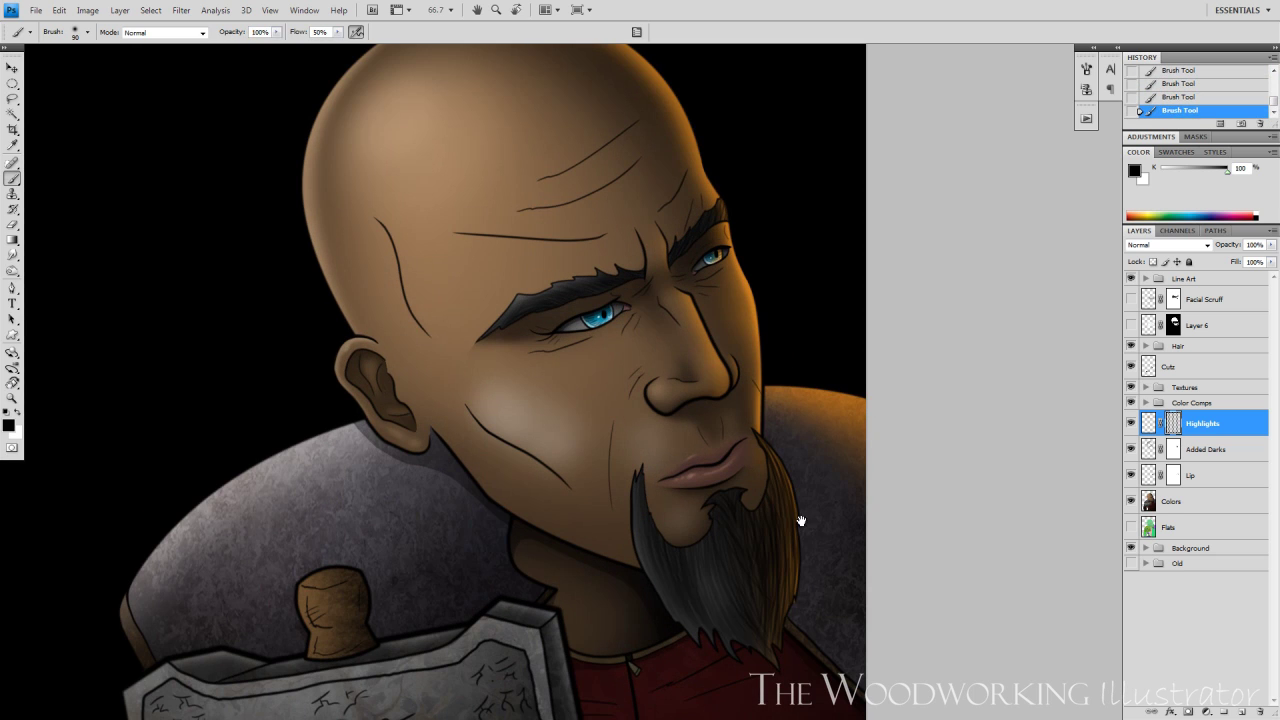
- Soften the cheek highlight in black on the Highlights mask with a size 175 brush, and check the whole figure
scroll(576, 249, down, 2)
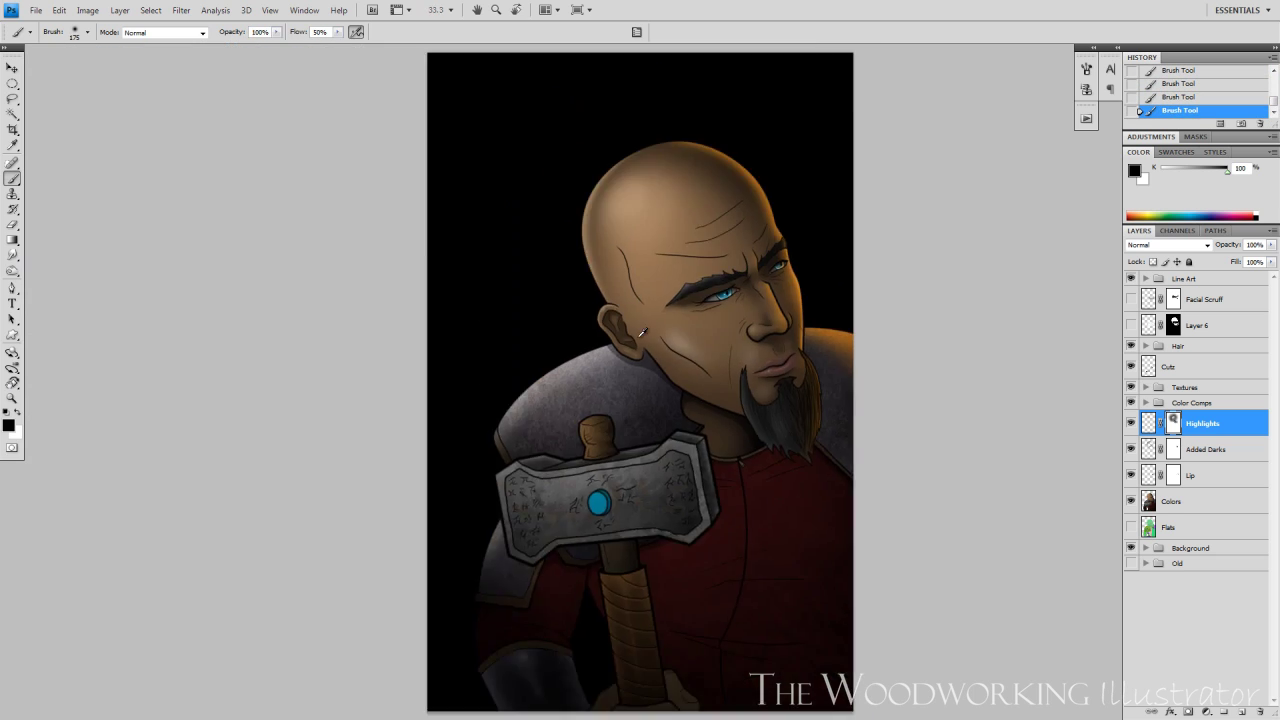
scroll(730, 400, up, 1)
scroll(1095, 517, down, 1)
scroll(1181, 521, down, 1)
scroll(1191, 527, up, 2)
scroll(1191, 528, down, 3)
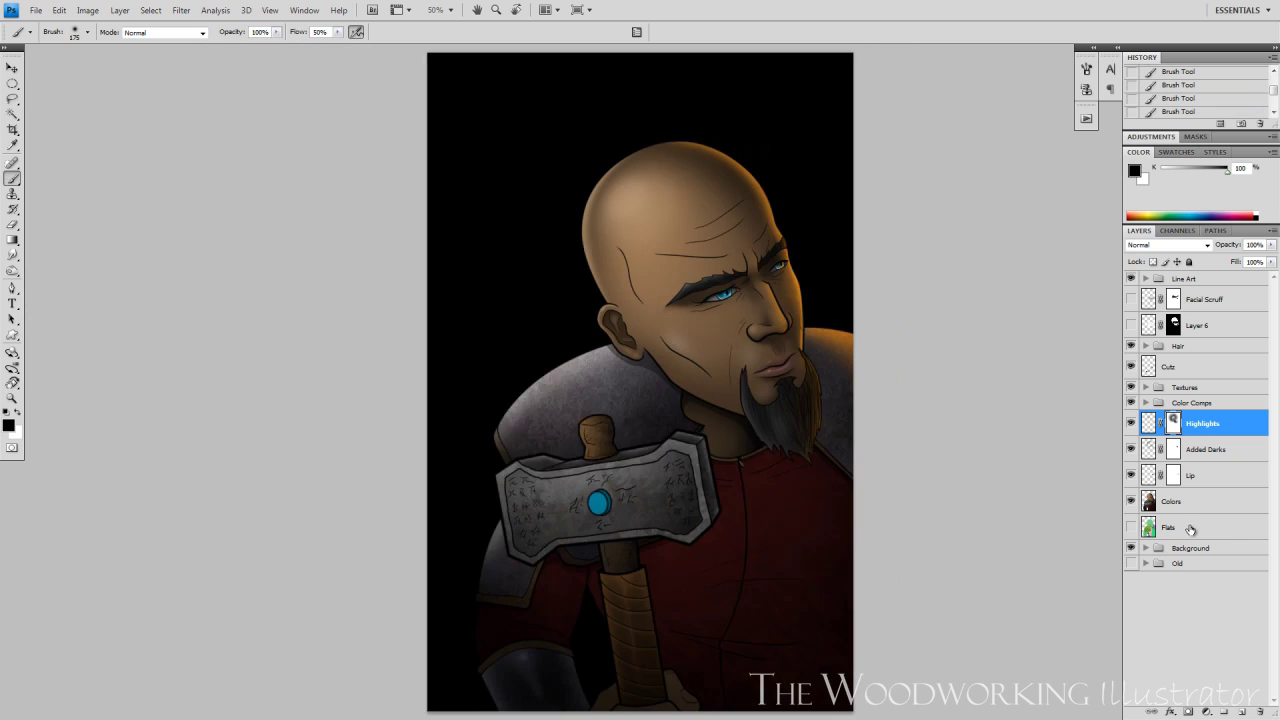
scroll(730, 479, up, 3)
- Paint a soft white highlight on the temple beside the eye on the Highlights layer
click(1148, 423)
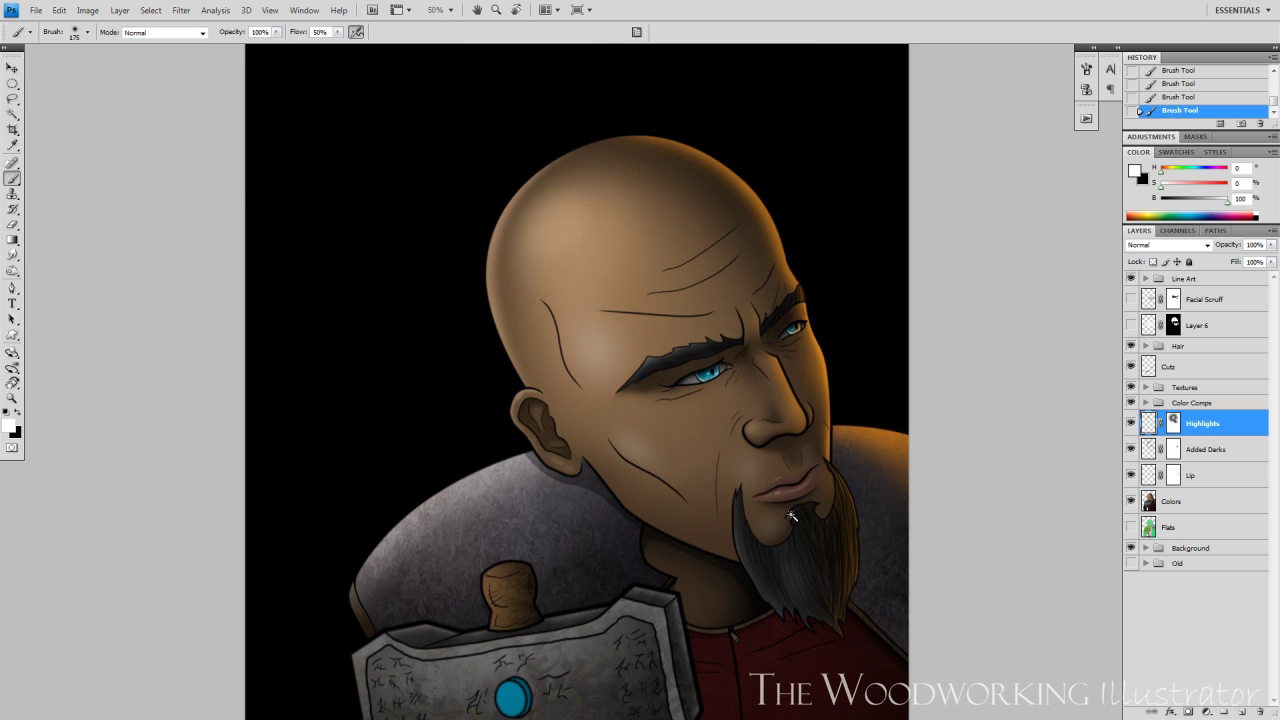
scroll(942, 528, down, 2)
key(ctrl+plus)
key(ctrl+plus)
key(ctrl+plus)
- Fade the temple highlight in black on the Highlights mask, enlarging the brush to 300
key(bracketright)
key(x)
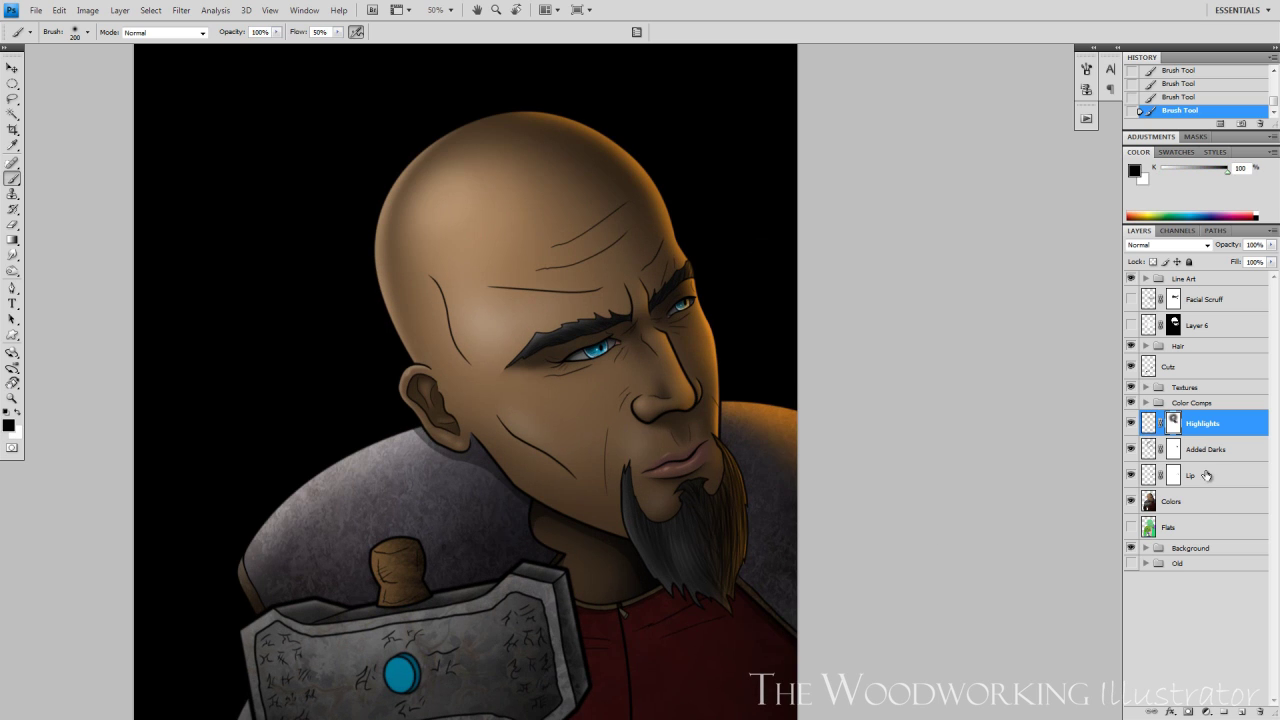
drag(1207, 476, 1144, 425)
key(ctrl+plus)
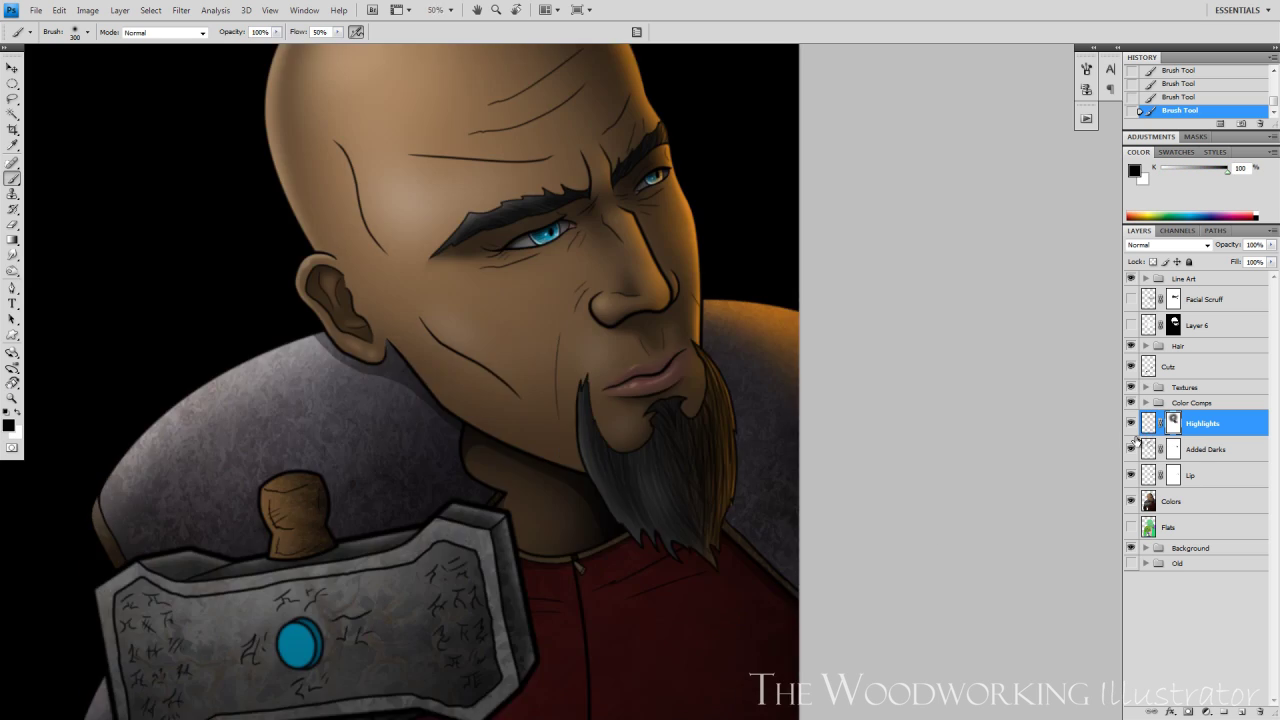
drag(1047, 353, 1067, 480)
key(ctrl+minus)
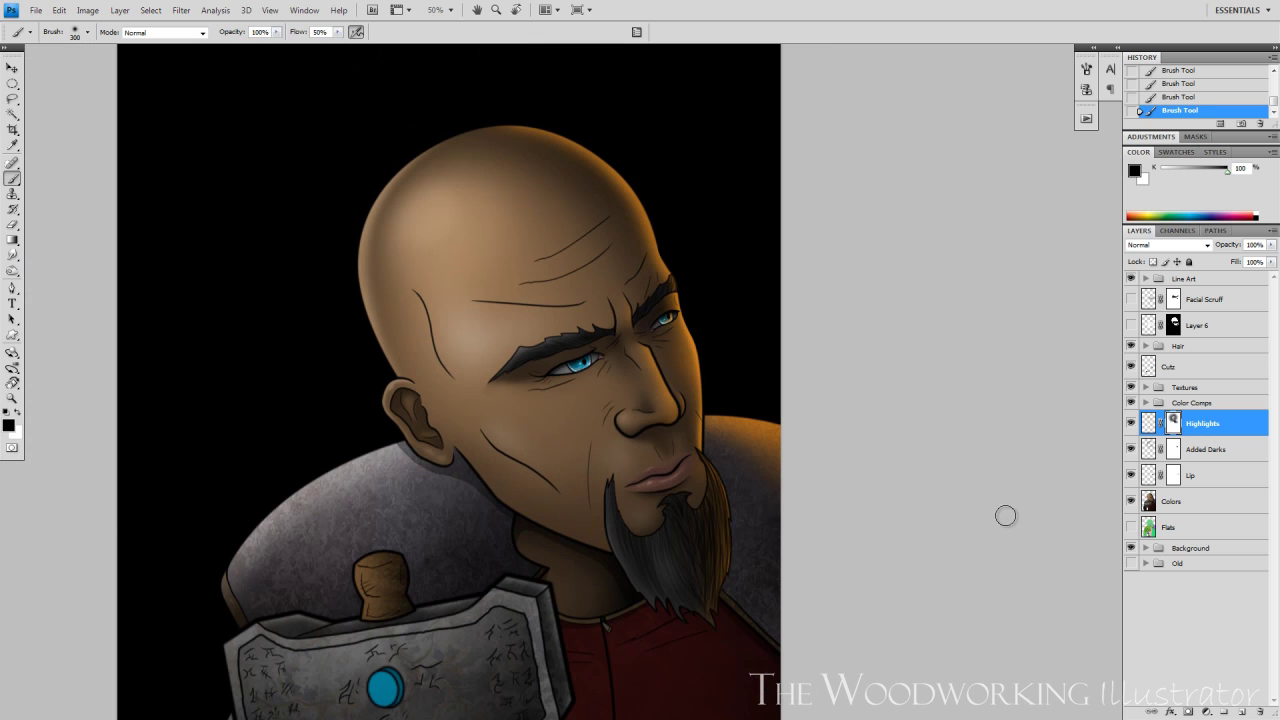
- Select a colour area from the Flats layer with the Magic Wand and adjust it on the Colors layer with Hue/Saturation
key(ctrl+plus)
click(1168, 527)
key(w)
click(866, 525)
click(1172, 501)
key(ctrl+u)
key(Return)
key(ctrl+minus)
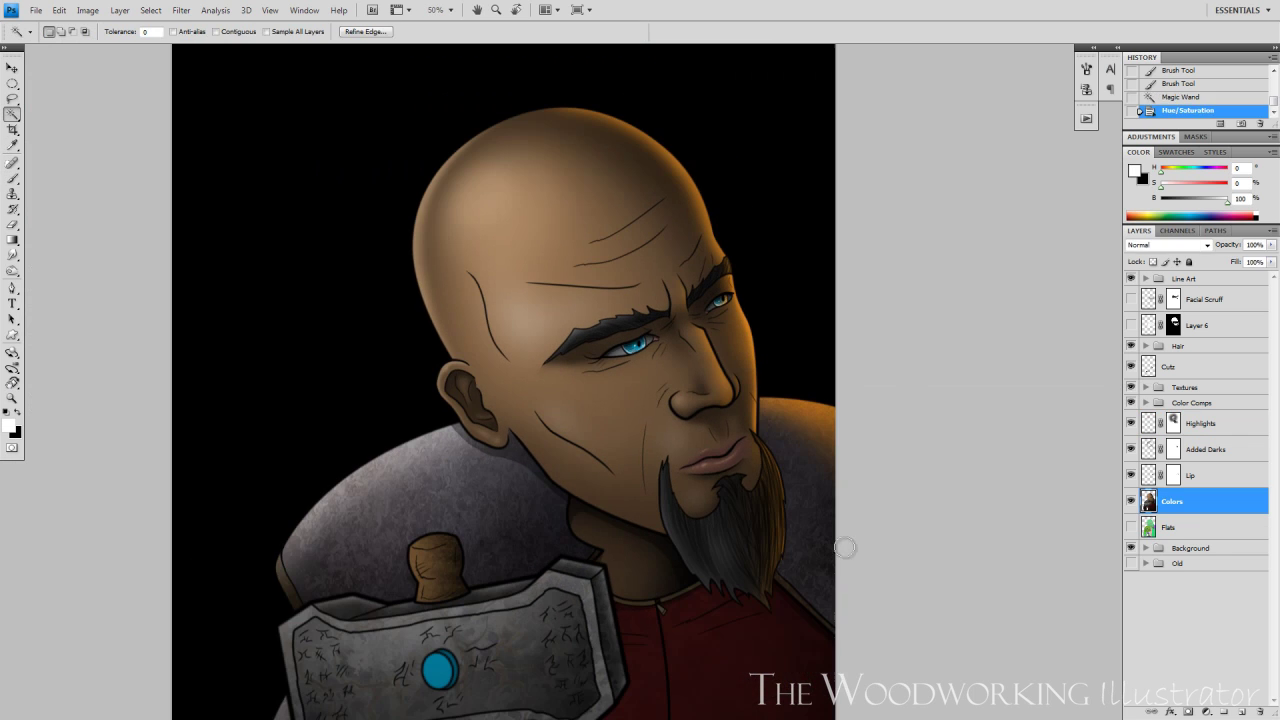
- Compare the artwork before and after the Hue/Saturation adjustment and review the whole figure
key(ctrl+z)
key(ctrl+z)
key(ctrl+minus)
key(ctrl+plus)
key(ctrl+minus)
key(ctrl+plus)
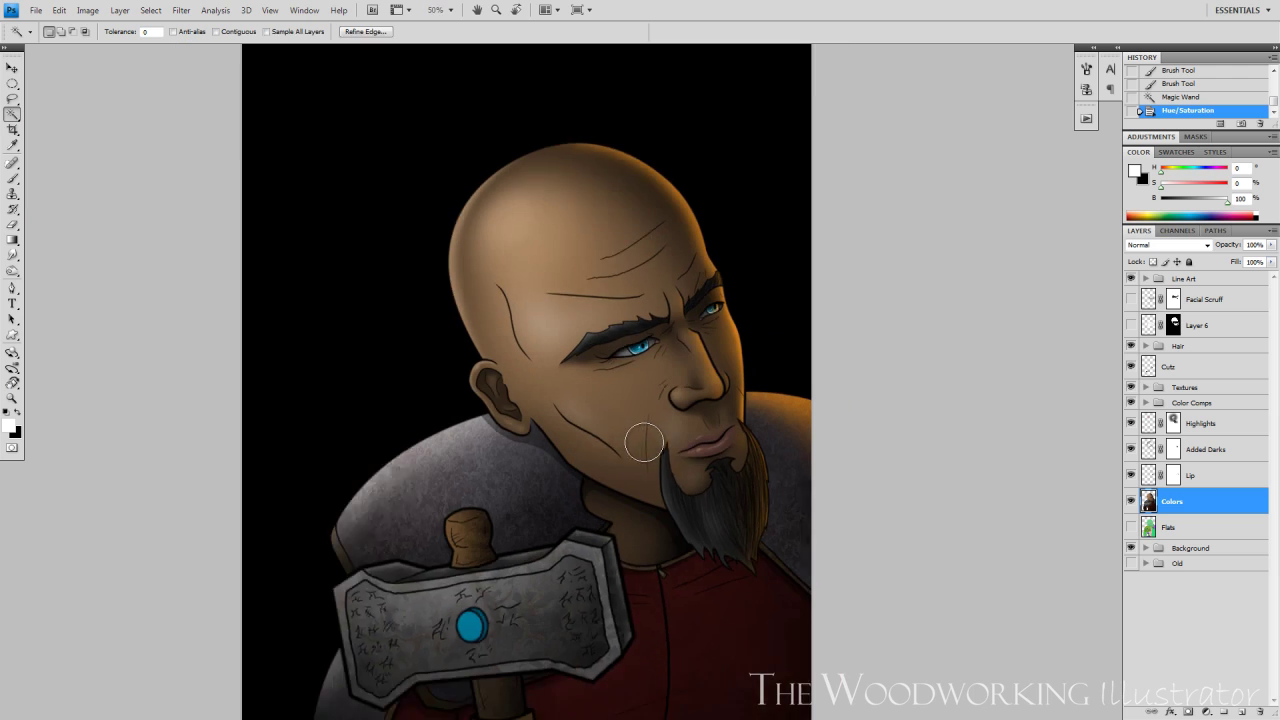
scroll(644, 443, down, 1)
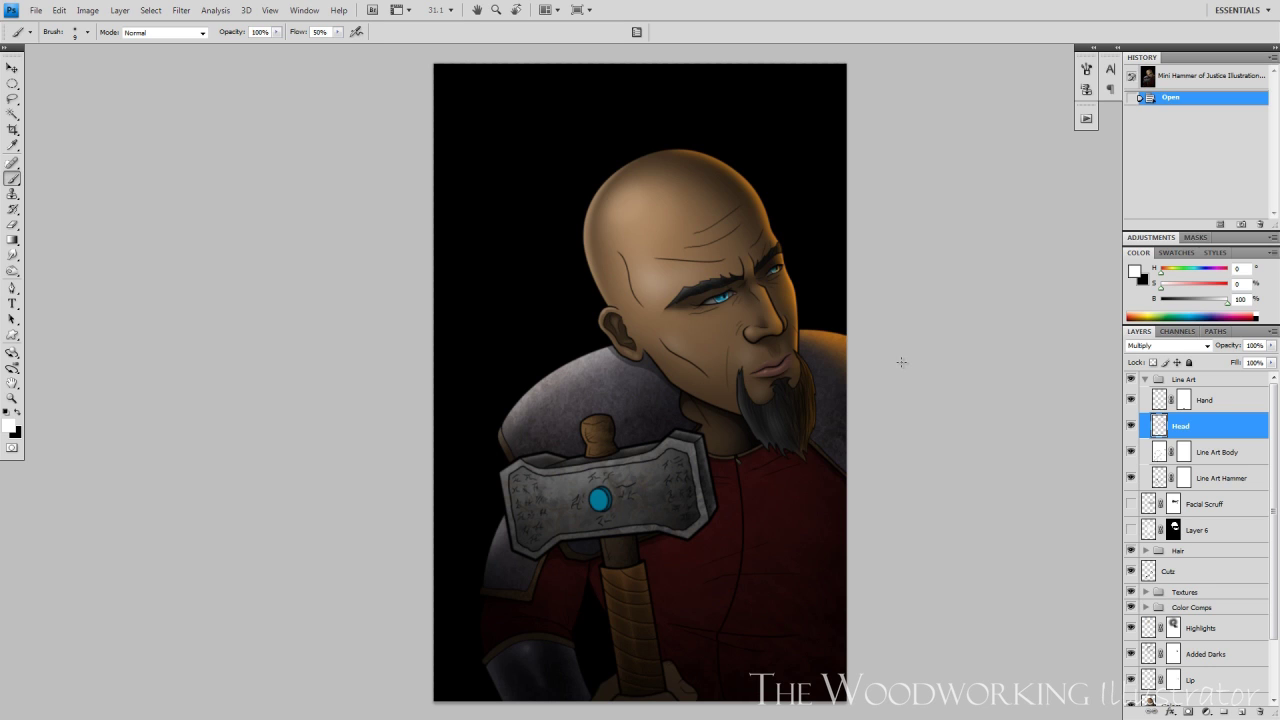
- Lasso the forehead, temple and cheek crease lines on the Head line art layer
scroll(905, 366, up, 3)
key(l)
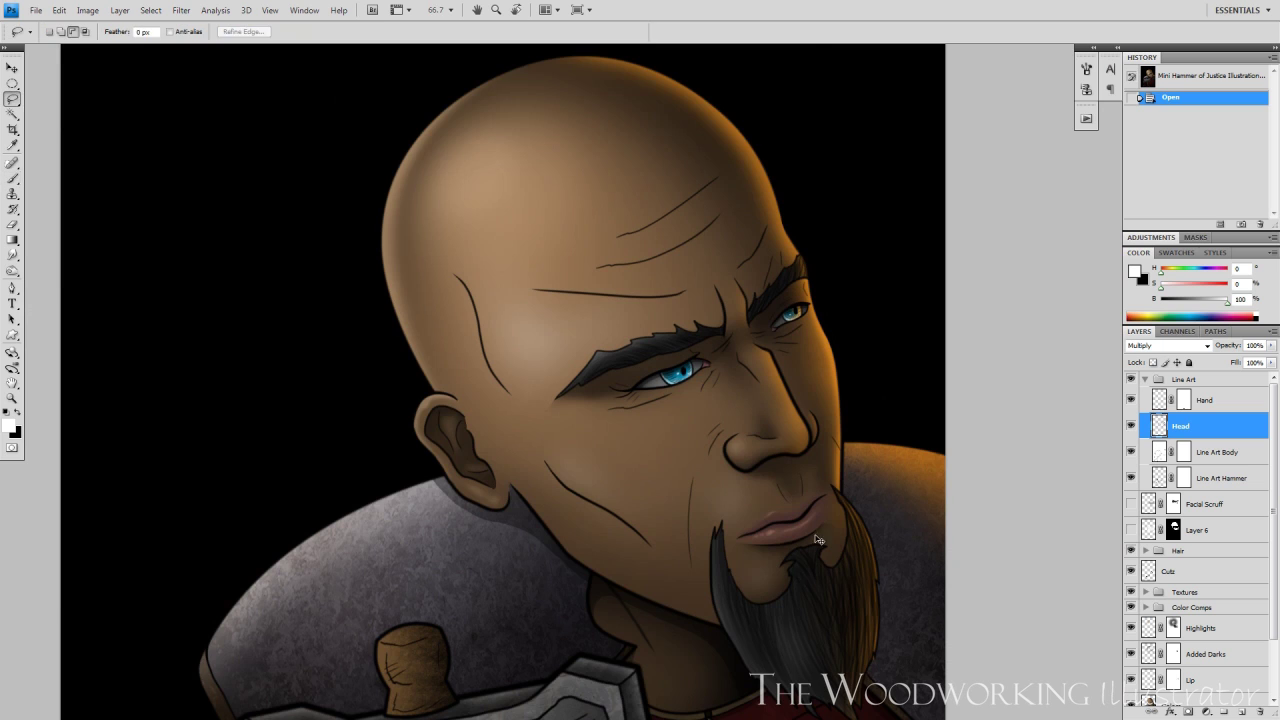
scroll(560, 470, up, 1)
mouse_move(576, 430)
mouse_down()
mouse_move(487, 334)
mouse_move(572, 426)
mouse_up()
drag(640, 250, 633, 454)
drag(857, 346, 850, 332)
mouse_move(926, 594)
mouse_down()
mouse_move(934, 426)
mouse_move(834, 426)
mouse_up()
key(ctrl+plus)
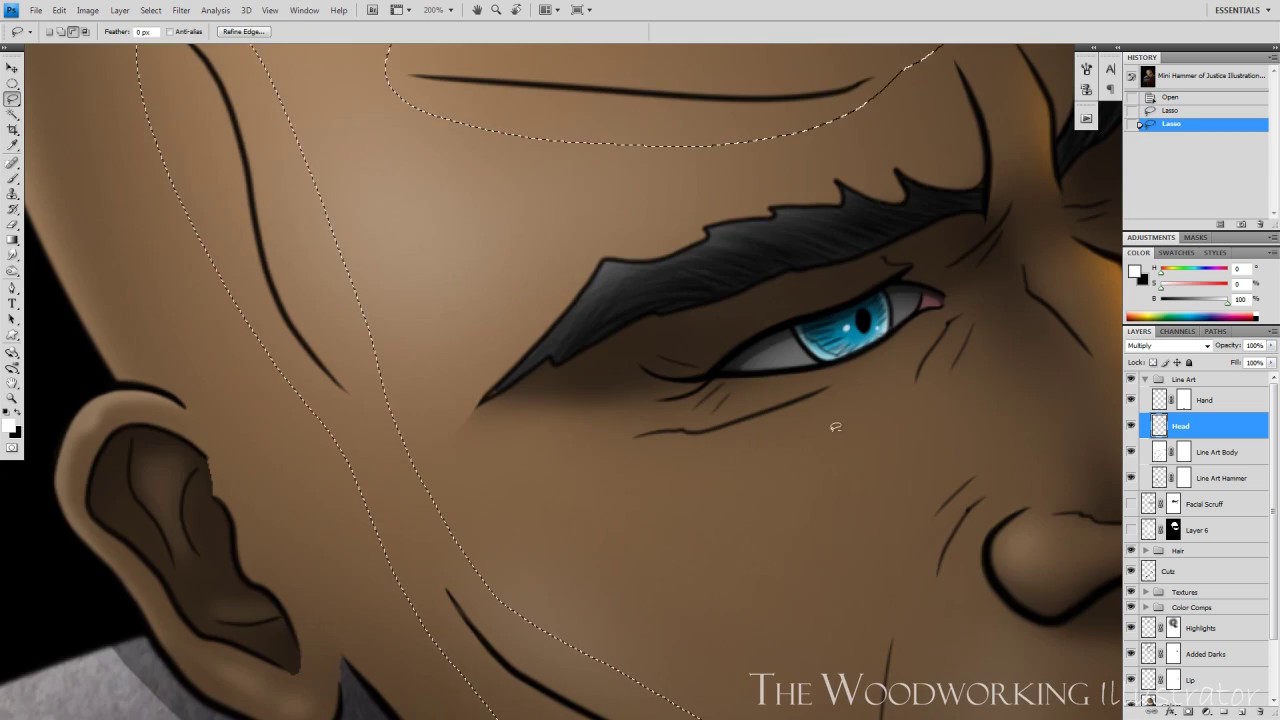
- Lighten the selected face crease lines with Hue/Saturation and check them on the whole figure
key(ctrl+minus)
key(ctrl+minus)
key(ctrl+minus)
key(ctrl+u)
key(Return)
key(ctrl+minus)
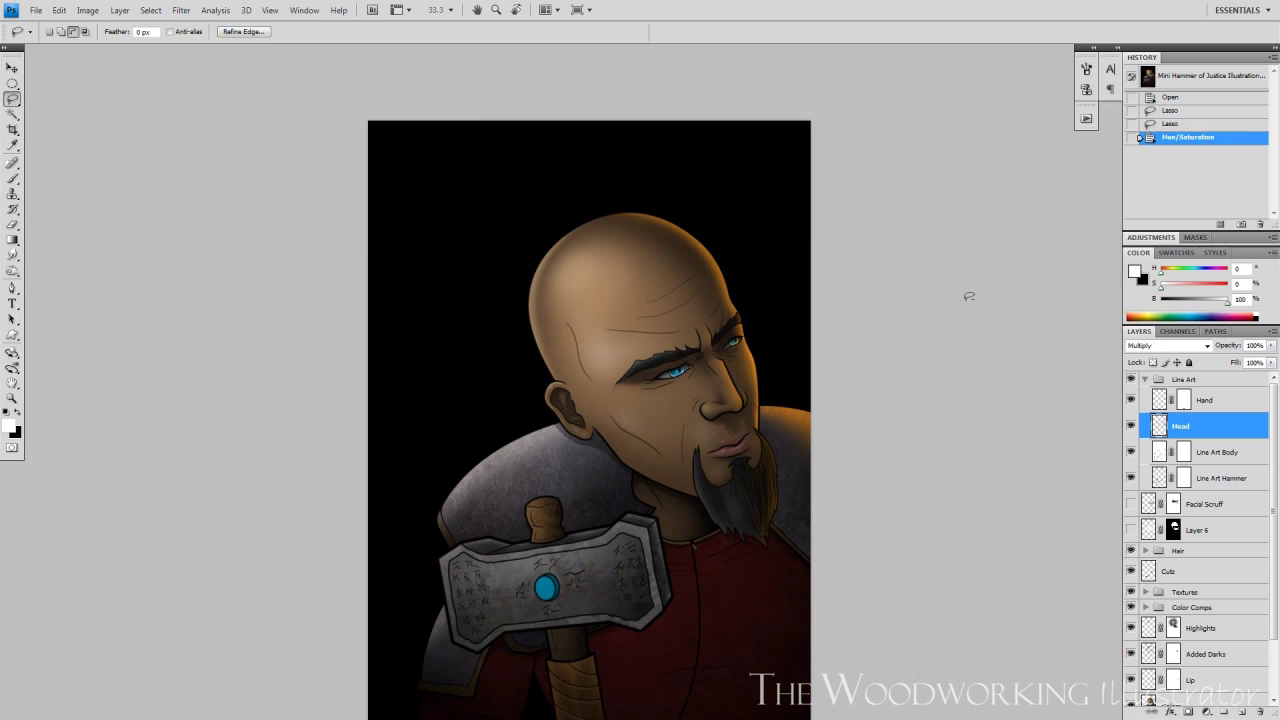
- Clear the selection and lighten the line art near the mouth corner with white brush strokes on the Head layer
key(ctrl+plus)
key(ctrl+plus)
key(ctrl+plus)
key(ctrl+d)
key(ctrl+plus)
key(b)
key(x)
drag(909, 483, 623, 397)
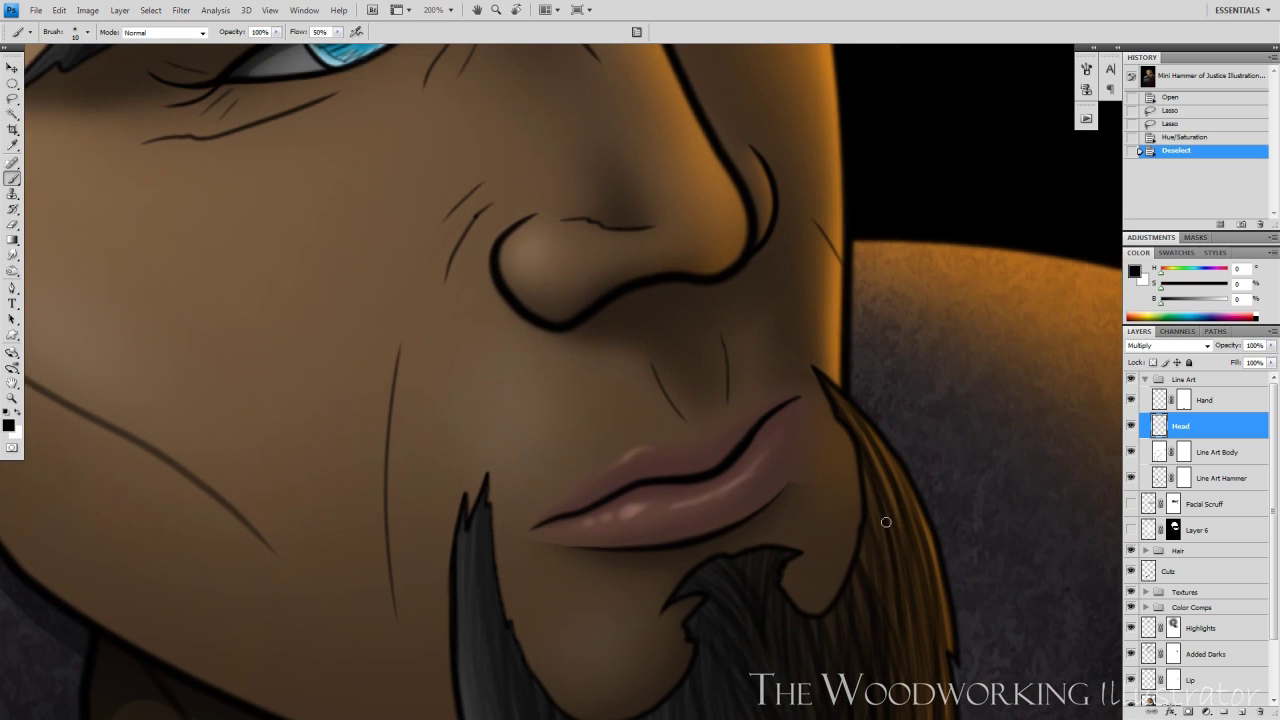
key(x)
drag(774, 415, 745, 452)
key(ctrl+minus)
drag(848, 360, 828, 386)
key(ctrl+minus)
- Lighten the line between the lips with a larger white brush, and check the result on the figure
key(ctrl+plus)
key(bracketright)
key(bracketright)
mouse_move(795, 433)
mouse_down()
mouse_move(642, 474)
mouse_move(874, 366)
mouse_move(573, 534)
mouse_up()
key(ctrl+minus)
key(ctrl+plus)
key(ctrl+plus)
key(bracketleft)
key(ctrl+minus)
key(ctrl+minus)
key(ctrl+minus)
key(ctrl+minus)
key(ctrl+minus)
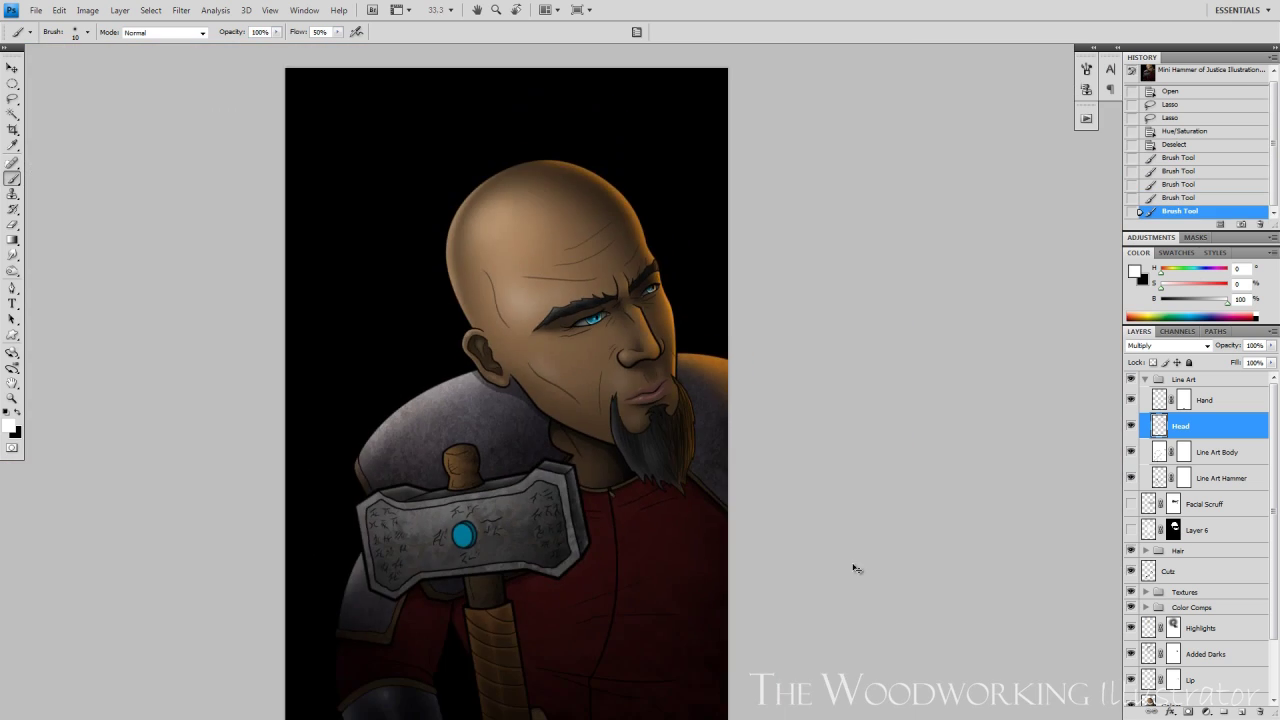
- Brush more white over the lip lines at the far mouth corner with a size 10 brush, and review the full illustration
key(ctrl+plus)
key(ctrl+plus)
key(ctrl+plus)
key(ctrl+plus)
key(ctrl+plus)
drag(840, 416, 800, 461)
drag(836, 424, 790, 468)
key(ctrl+minus)
key(ctrl+minus)
key(ctrl+minus)
key(ctrl+minus)
key(ctrl+minus)
key(ctrl+minus)
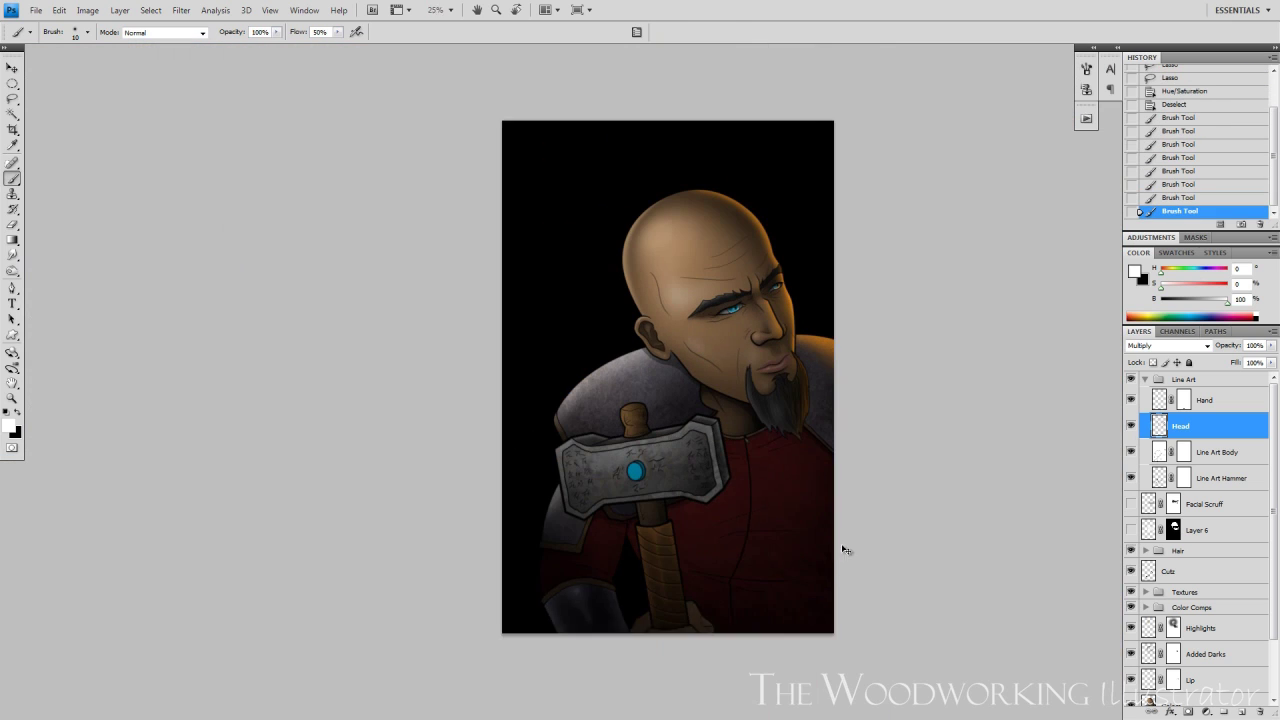
key(ctrl+0)
- Burn the outline along the forehead and skull on the orange-lit side, using Shadows at 70% exposure and a size 35 brush
key(o)
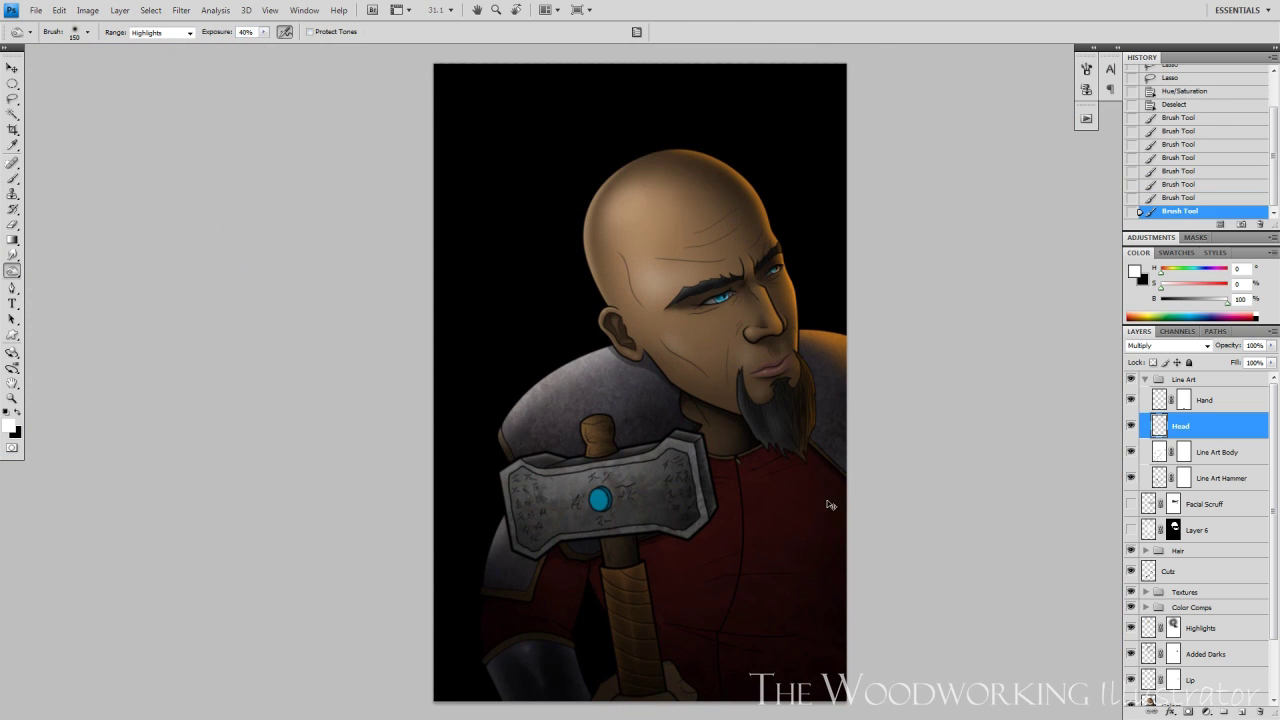
key(shift+o)
key(ctrl+plus)
key(ctrl+plus)
key(ctrl+plus)
key(ctrl+plus)
drag(977, 323, 748, 558)
drag(686, 319, 655, 262)
drag(645, 230, 571, 102)
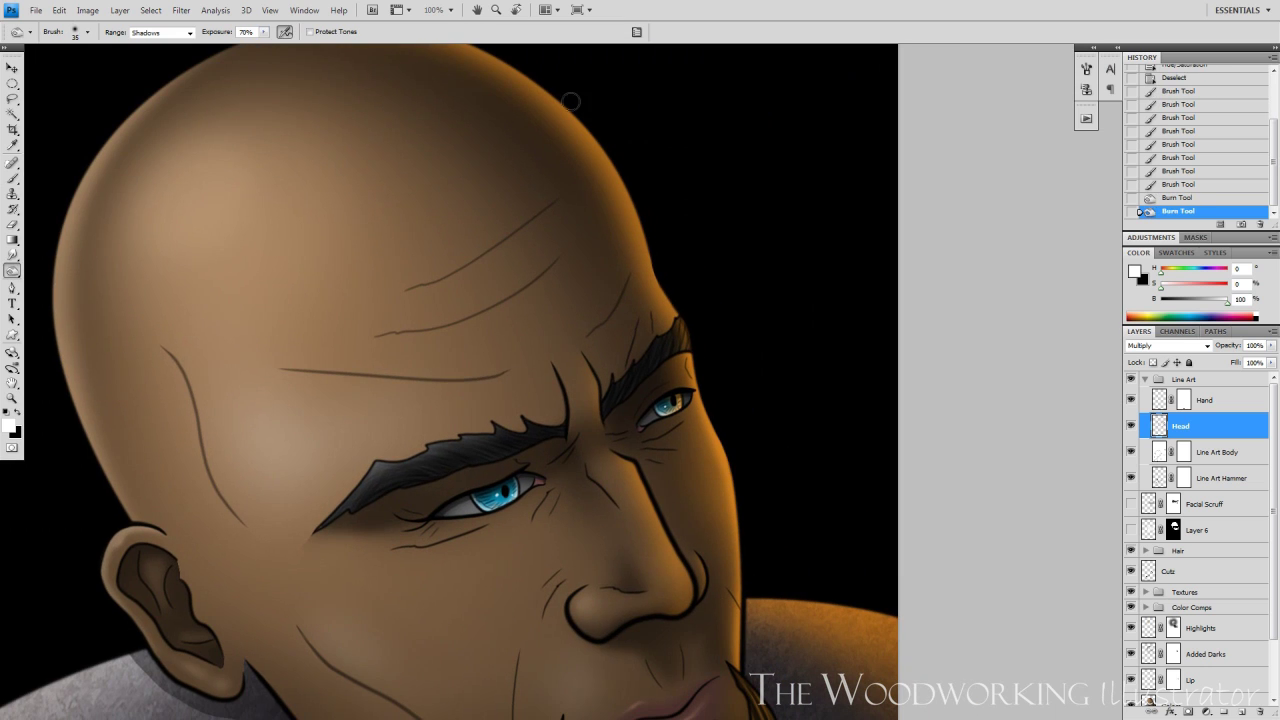
- Burn the brow and cheek outline on the orange-lit side of the head with a size 80 brush
key(bracketright)
key(bracketright)
key(bracketright)
drag(697, 385, 731, 495)
key(ctrl+minus)
drag(403, 433, 448, 538)
drag(710, 604, 833, 473)
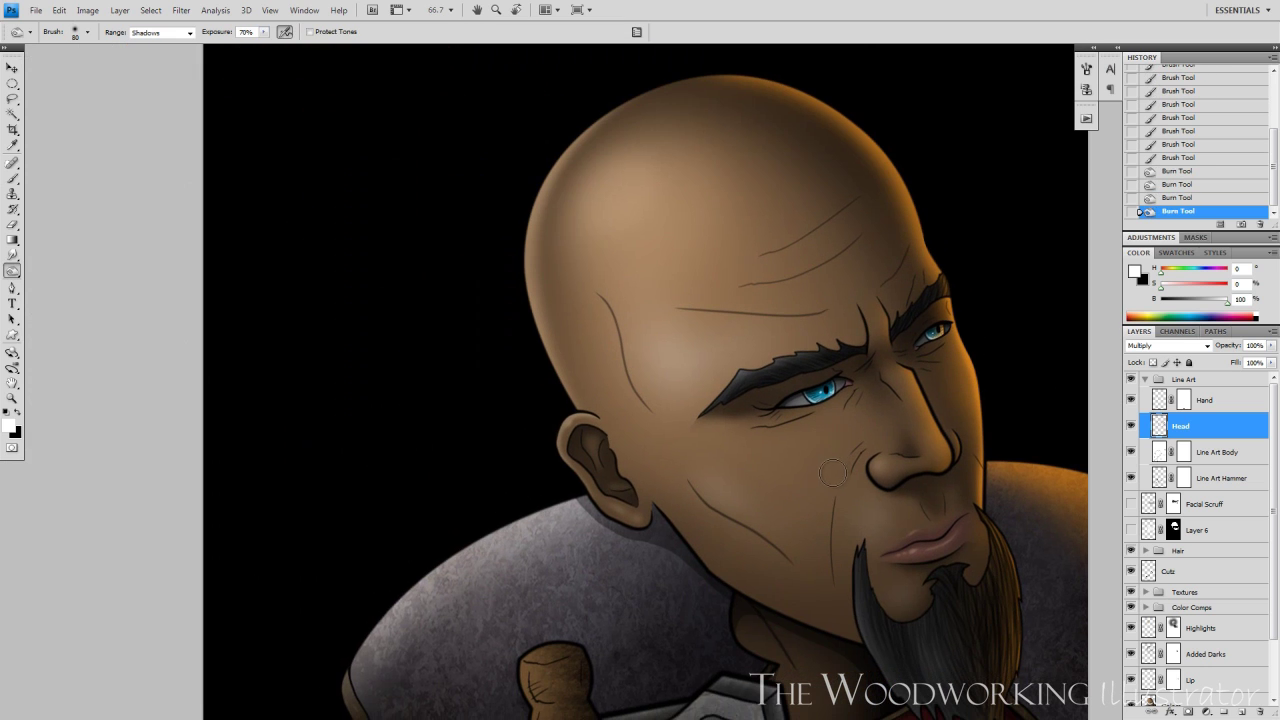
- Burn the Head line art around the temple, ear and jaw with a size 35 brush
key(ctrl+plus)
key(ctrl+plus)
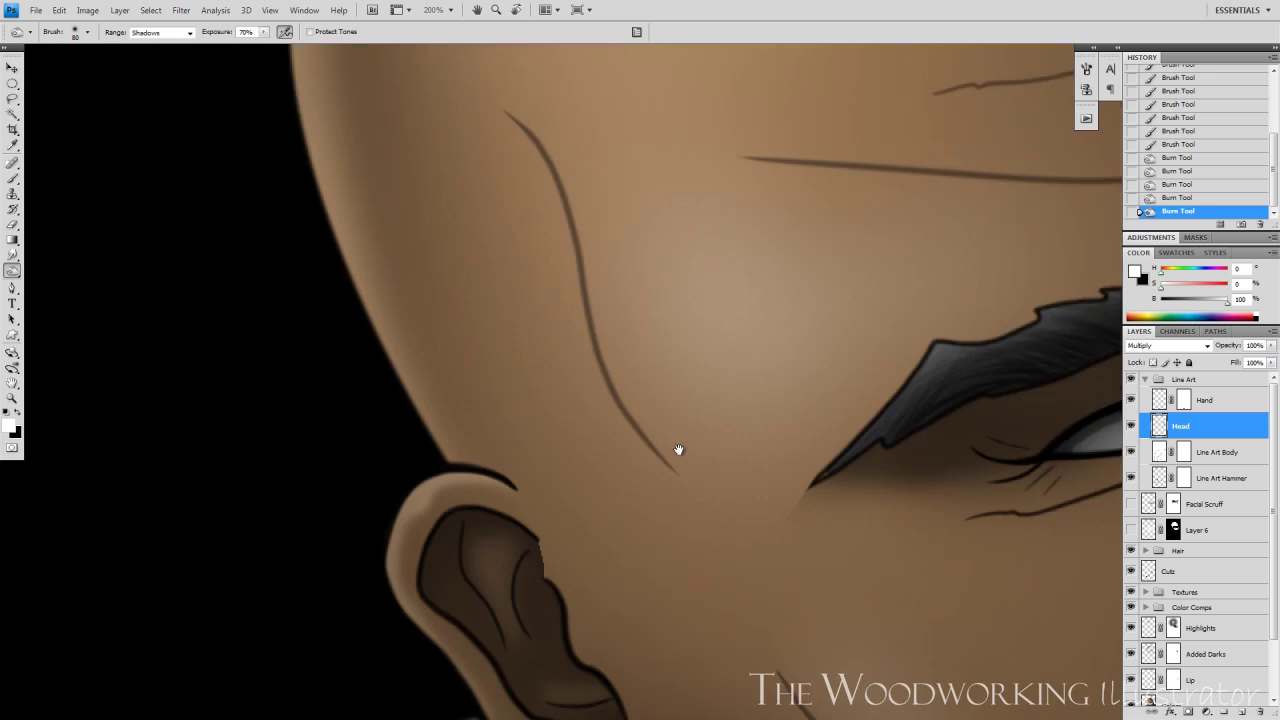
drag(677, 449, 797, 375)
key(bracketleft)
key(bracketleft)
key(bracketleft)
key(bracketleft)
key(bracketleft)
key(bracketleft)
drag(562, 380, 522, 428)
drag(508, 495, 591, 615)
drag(801, 616, 735, 527)
drag(540, 562, 602, 616)
key(ctrl+minus)
key(ctrl+minus)
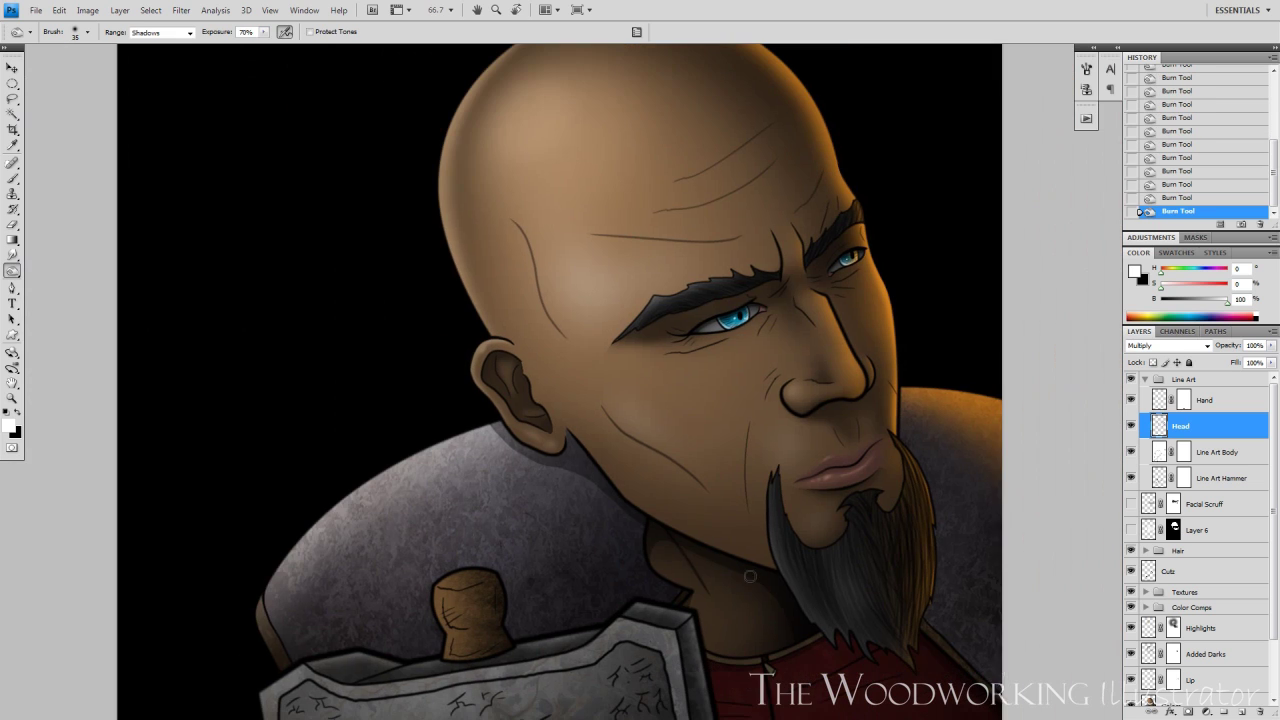
- Burn more of the facial line art around the eyes and nose bridge, reducing the brush to size 30
key(bracketright)
key(bracketright)
key(bracketright)
key(bracketright)
key(bracketright)
mouse_move(700, 644)
mouse_down()
mouse_move(844, 572)
mouse_move(602, 668)
mouse_up()
key(ctrl+plus)
key(ctrl+plus)
key(bracketleft)
key(bracketleft)
key(bracketleft)
key(bracketleft)
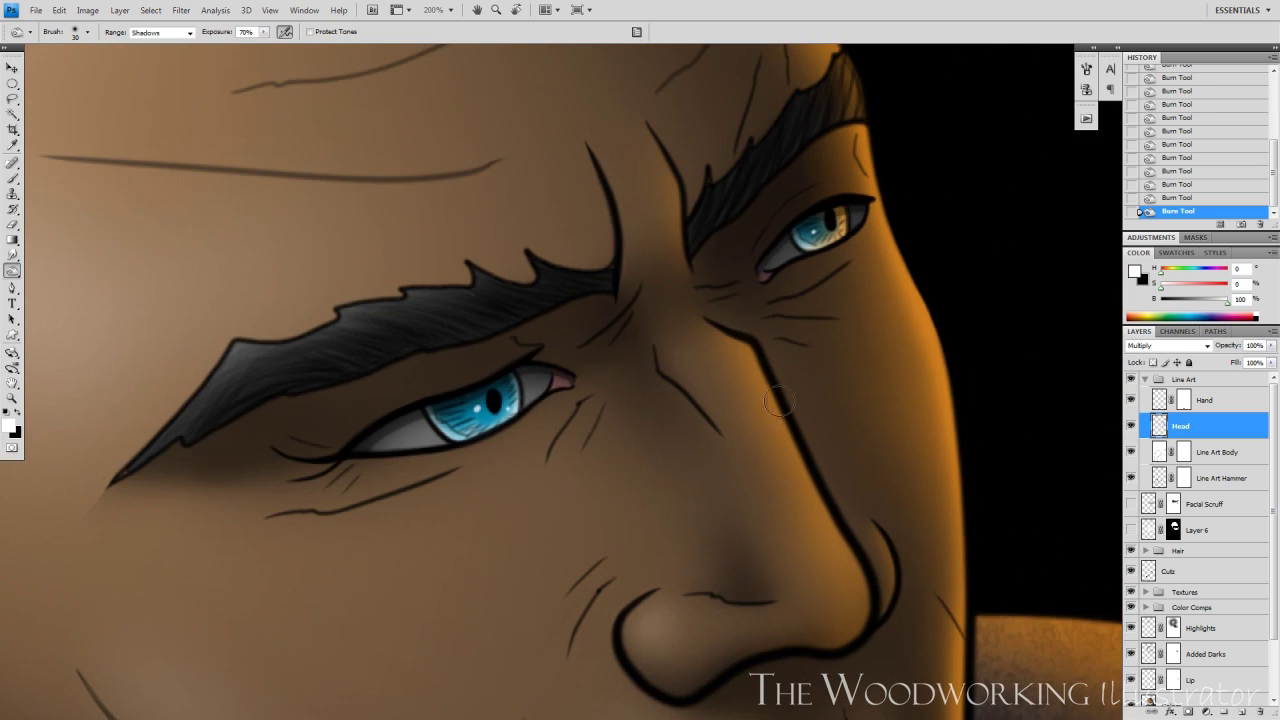
- Compare the mouth and beard with the Head line art hidden and shown, and undo the last burn stroke
key(ctrl+minus)
key(ctrl+minus)
key(ctrl+minus)
key(ctrl+minus)
key(ctrl+plus)
key(ctrl+plus)
key(ctrl+plus)
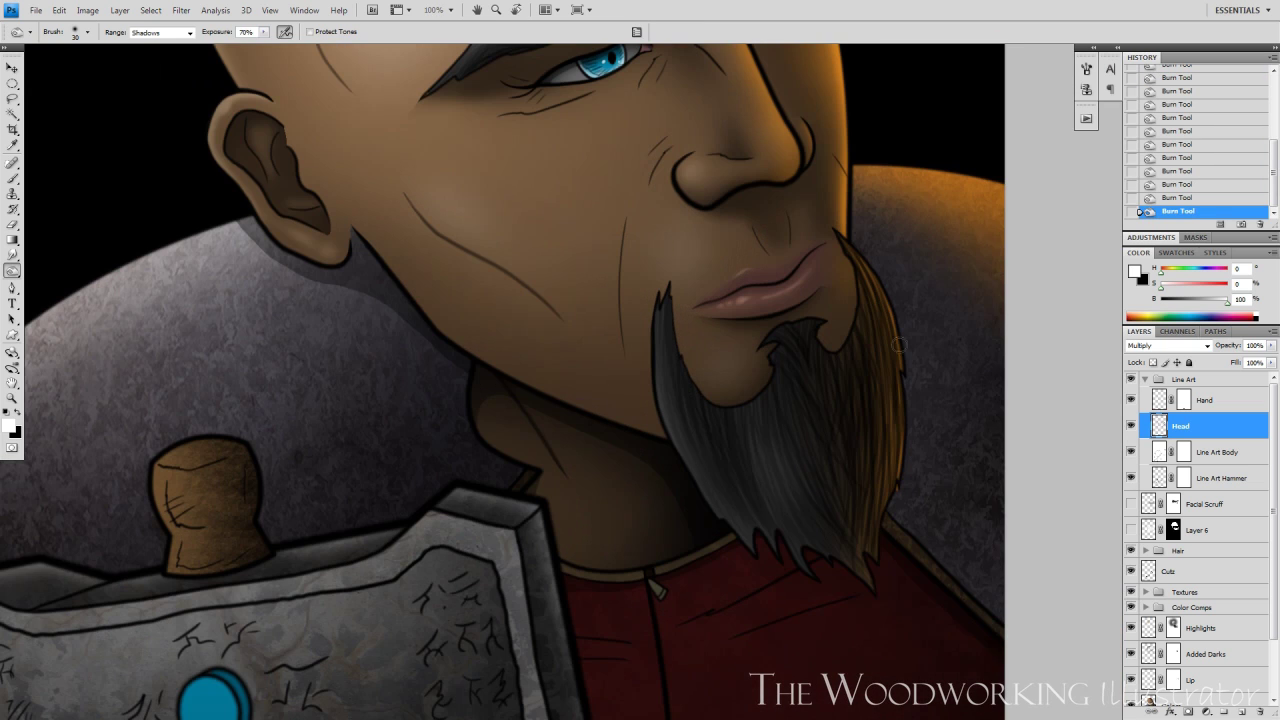
key(ctrl+plus)
key(ctrl+plus)
key(ctrl+plus)
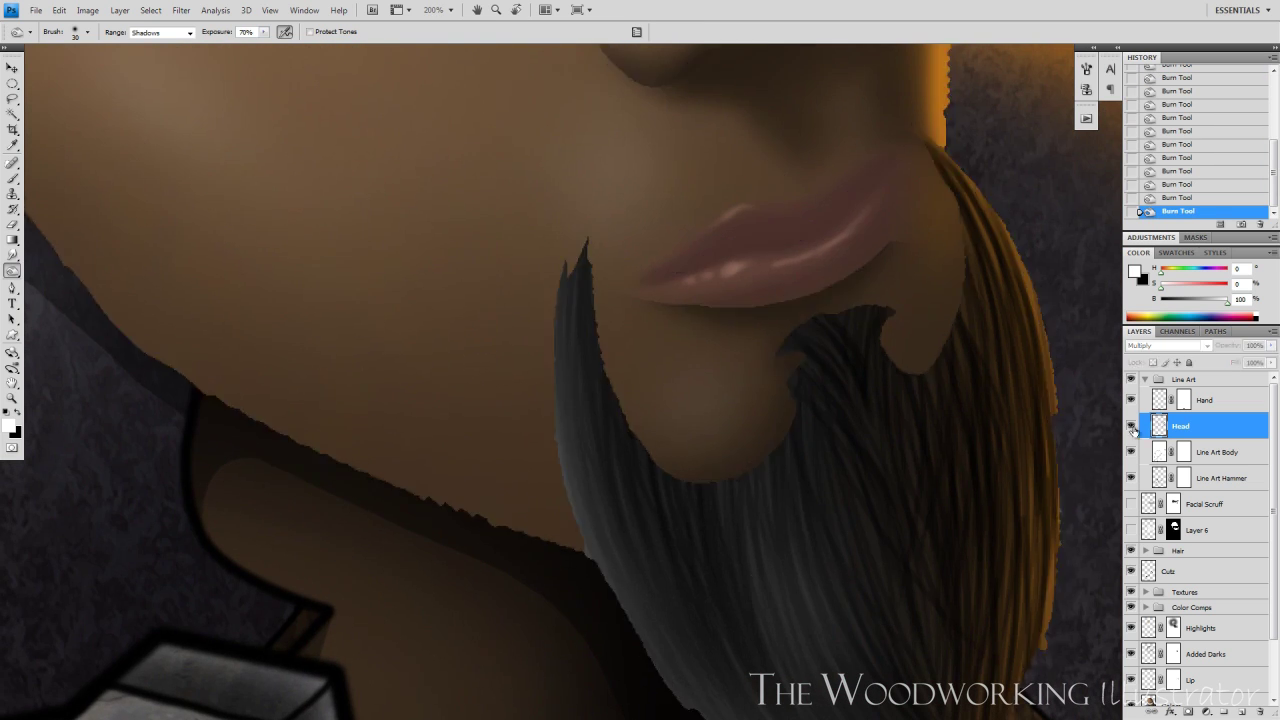
key(ctrl+z)
key(ctrl+minus)
key(ctrl+minus)
key(ctrl+minus)
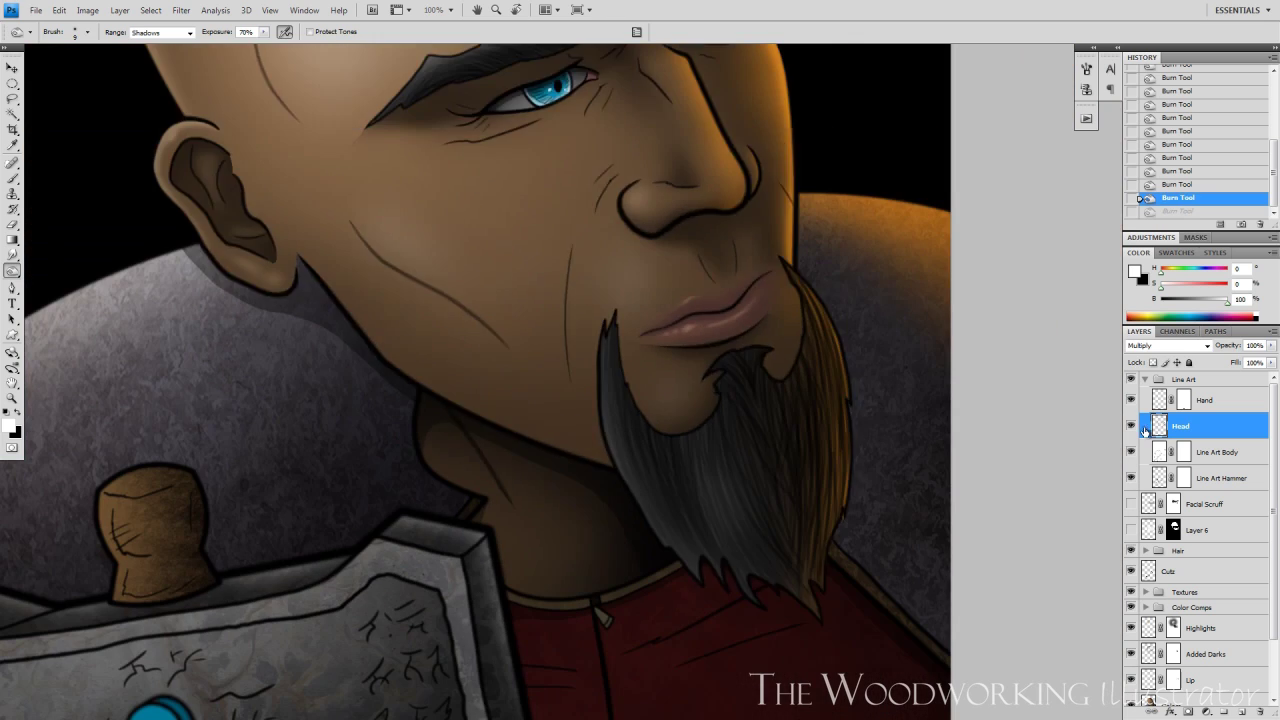
- Burn the hammer's outlines on the Line Art Hammer layer with a size 50 brush
key(ctrl+0)
key(ctrl+plus)
key(ctrl+plus)
key(ctrl+plus)
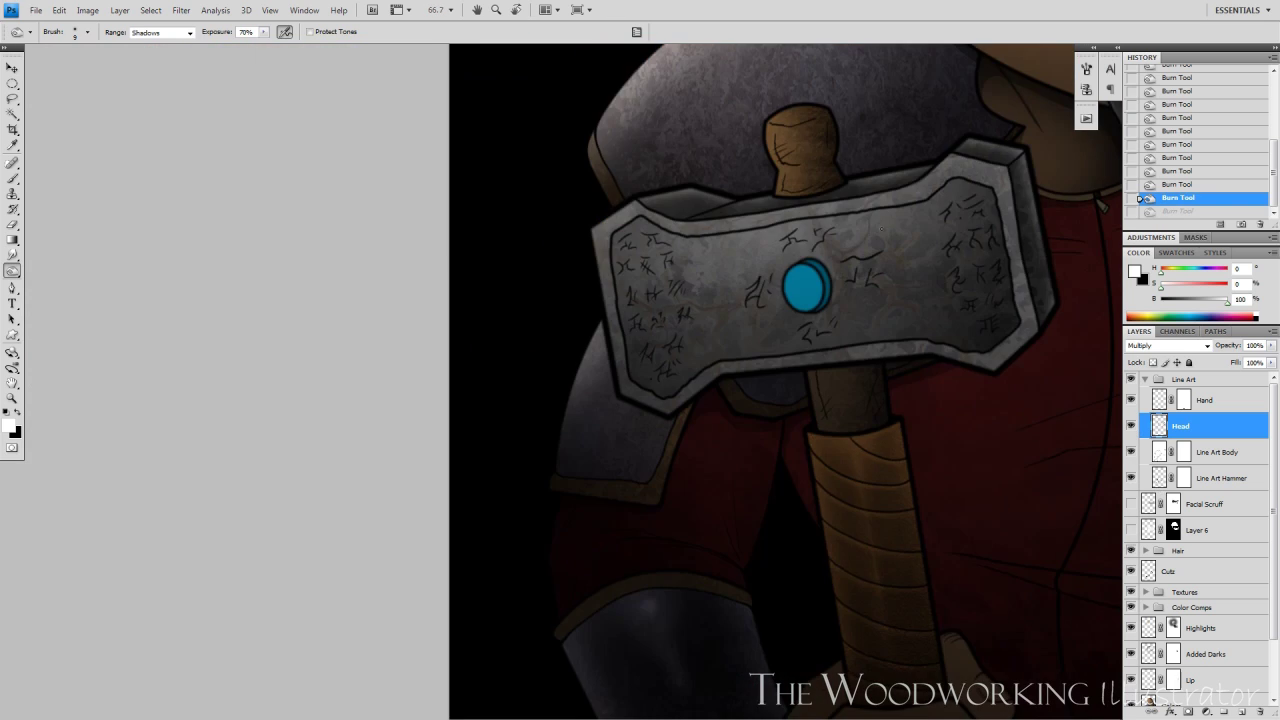
key(ctrl+plus)
key(ctrl+plus)
key(x)
key(bracketright)
key(bracketright)
key(bracketright)
key(bracketright)
key(bracketright)
click(1220, 478)
drag(729, 497, 597, 509)
- Turn off the Burn tool's airbrush option, and switch to the Head layer with a smaller brush
key(ctrl+minus)
key(ctrl+minus)
key(ctrl+minus)
key(ctrl+minus)
click(285, 32)
key(ctrl+plus)
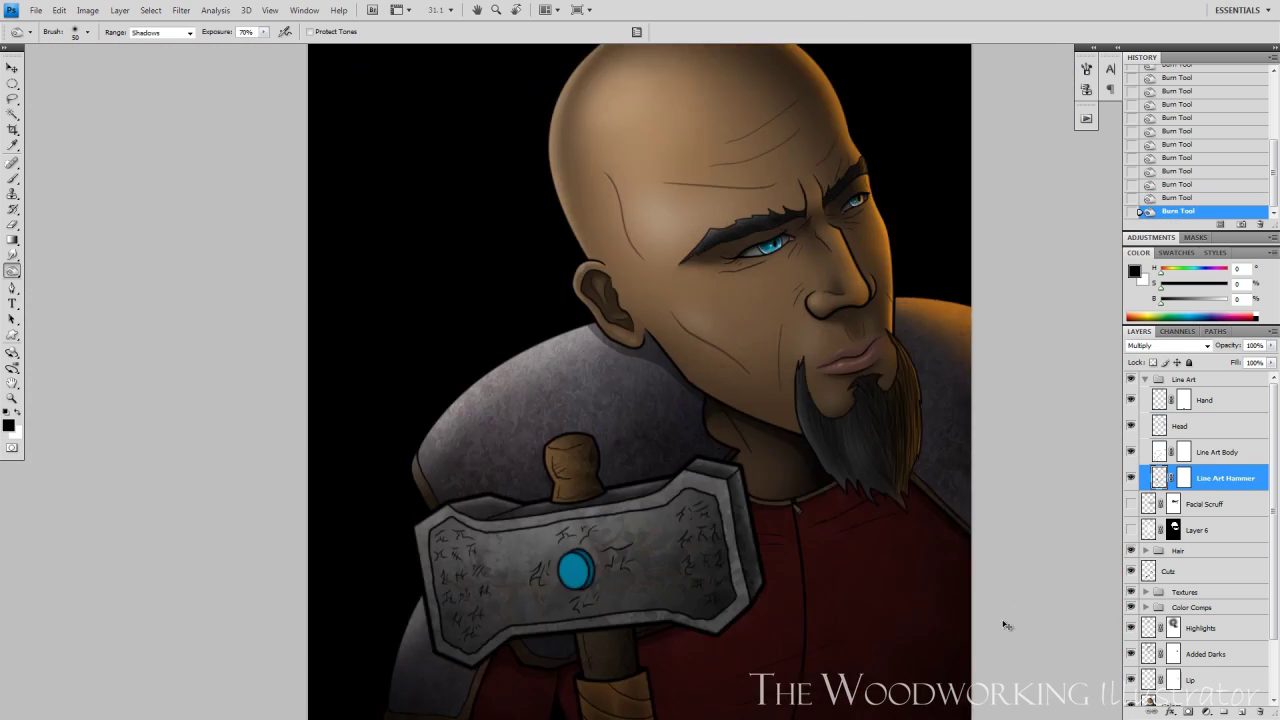
key(ctrl+plus)
key(ctrl+plus)
key(ctrl+plus)
key(ctrl+plus)
click(1180, 426)
key(bracketleft)
key(bracketleft)
key(bracketleft)
key(bracketleft)
key(bracketleft)
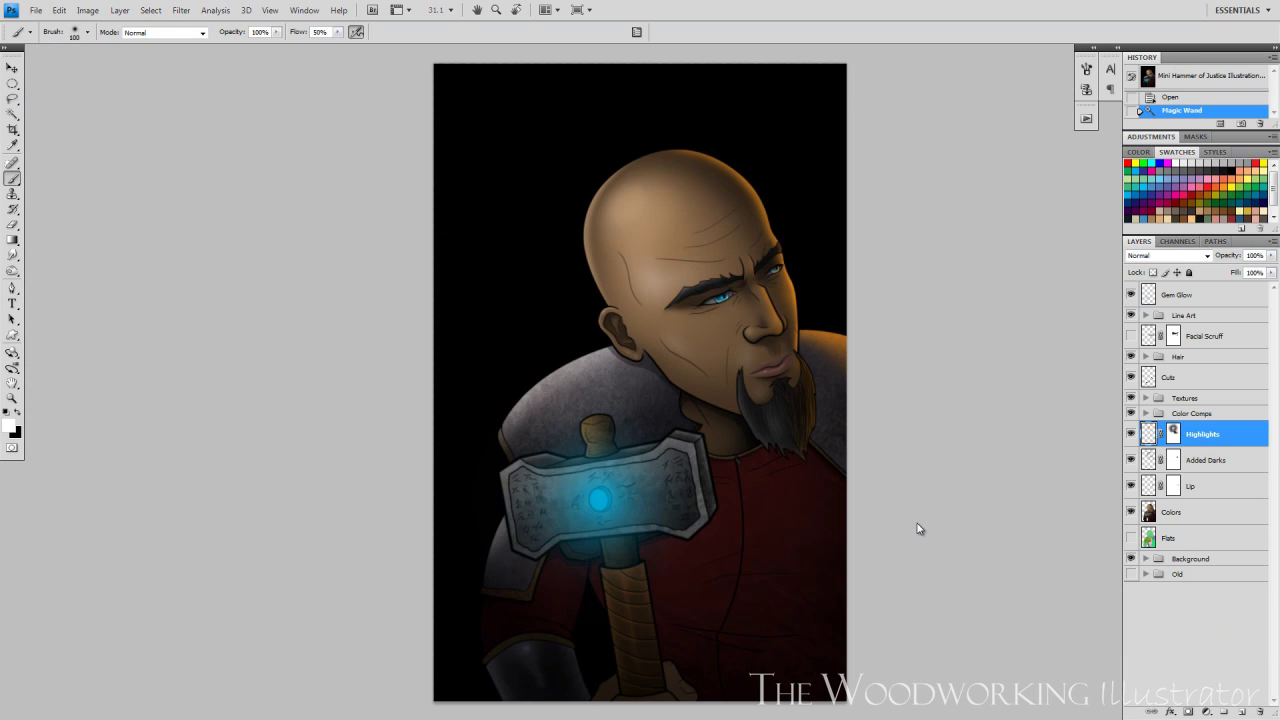
- Brush a highlight along the torso edge beside the hammer handle on the Highlights layer, and soften it with black on the mask
key(ctrl+plus)
key(ctrl+plus)
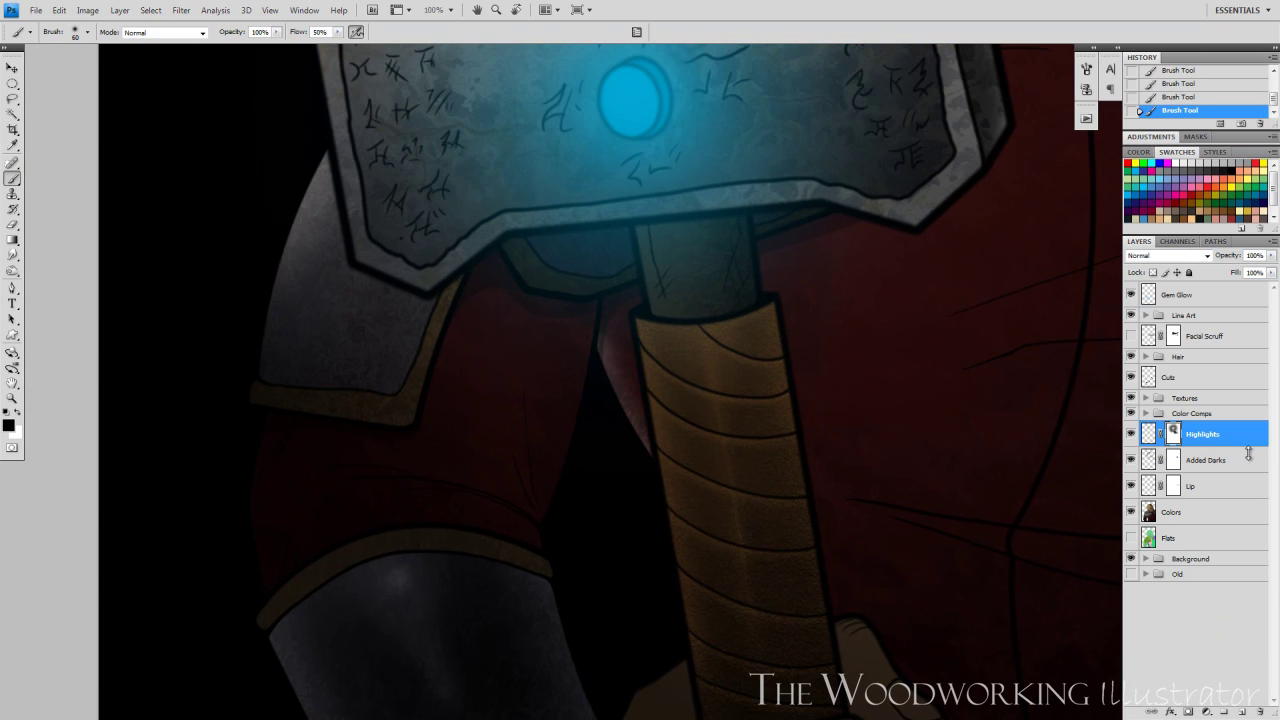
key(ctrl+minus)
key(ctrl+minus)
key(ctrl+plus)
key(ctrl+minus)
key(ctrl+minus)
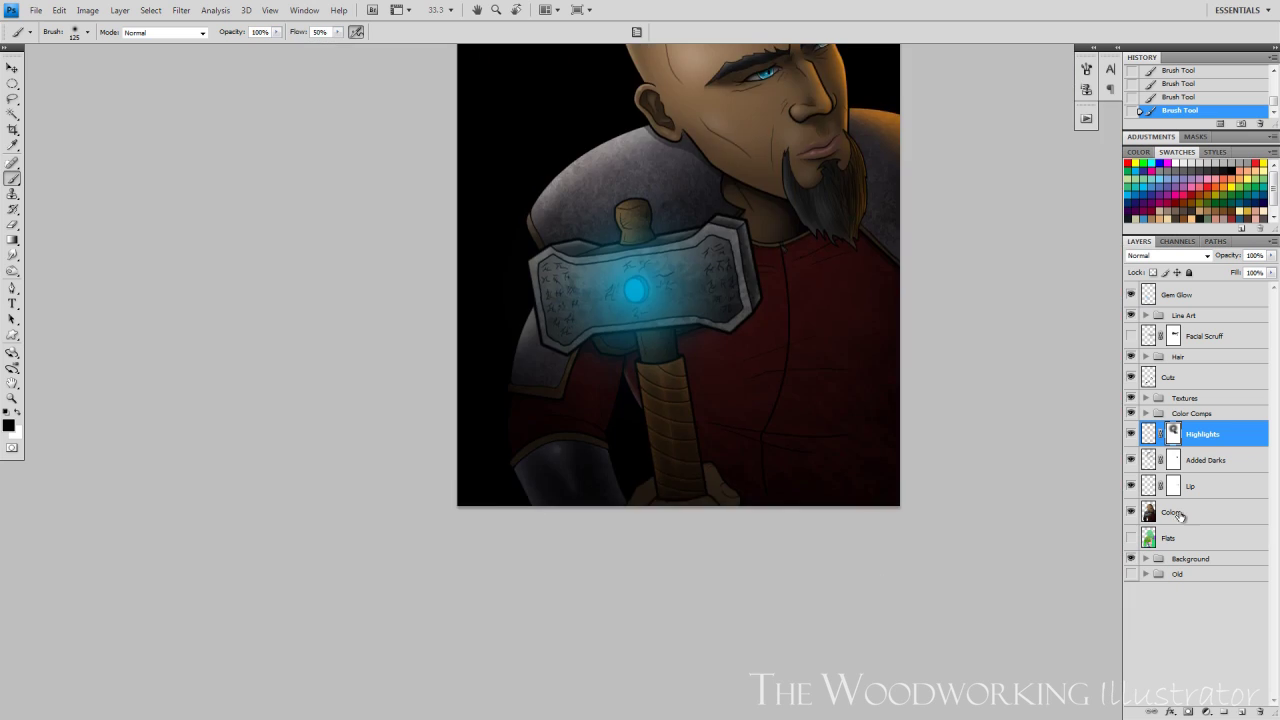
- Select the sleeve from the Flats layer and brush white highlights along its inner edge on the Highlights layer at size 10
click(1182, 537)
key(ctrl+plus)
key(ctrl+plus)
key(ctrl+plus)
key(ctrl+plus)
key(bracketright)
key(bracketright)
key(bracketright)
key(bracketright)
key(bracketright)
key(bracketleft)
key(bracketleft)
key(bracketleft)
key(bracketleft)
key(bracketleft)
key(bracketleft)
key(bracketleft)
key(alt+bracketright)
key(alt+bracketright)
key(alt+bracketright)
key(alt+bracketright)
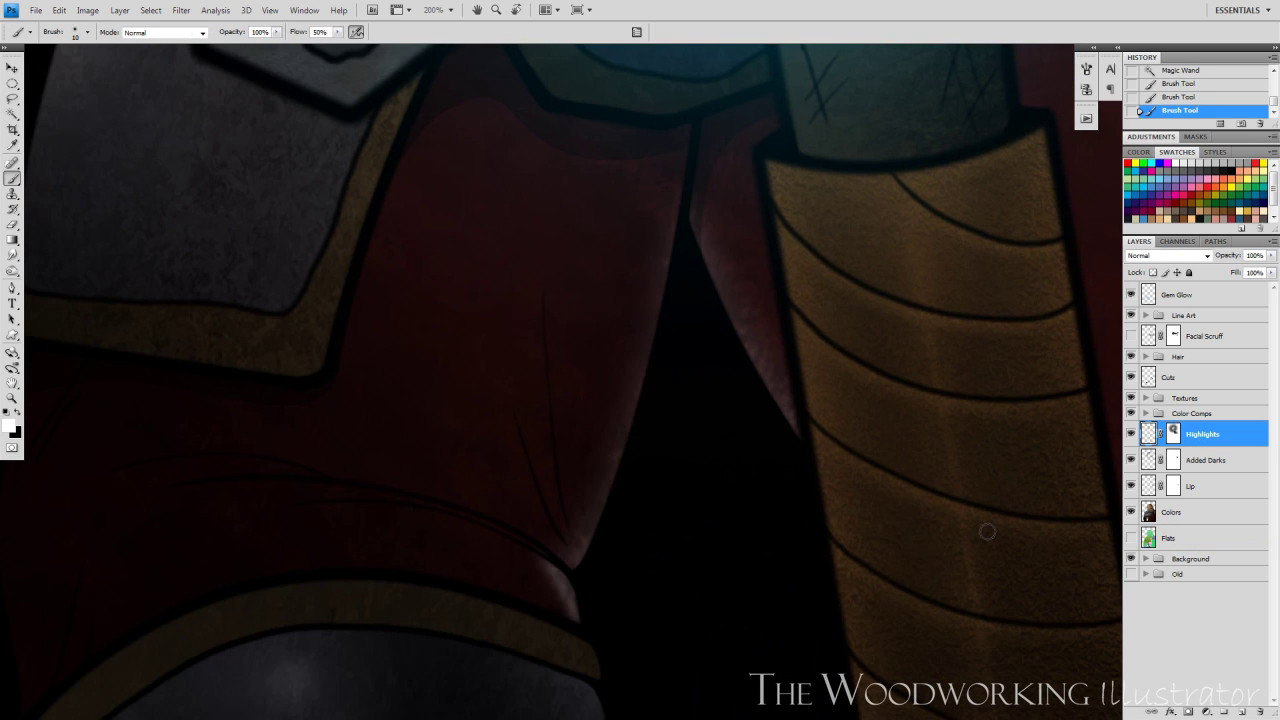
- Soften the inner sleeve highlights on the Highlights mask with black, enlarging the brush from size 40 to 100
key(ctrl+minus)
key(ctrl+minus)
key(ctrl+plus)
key(ctrl+plus)
key(ctrl+backslash)
key(bracketleft)
drag(886, 616, 988, 530)
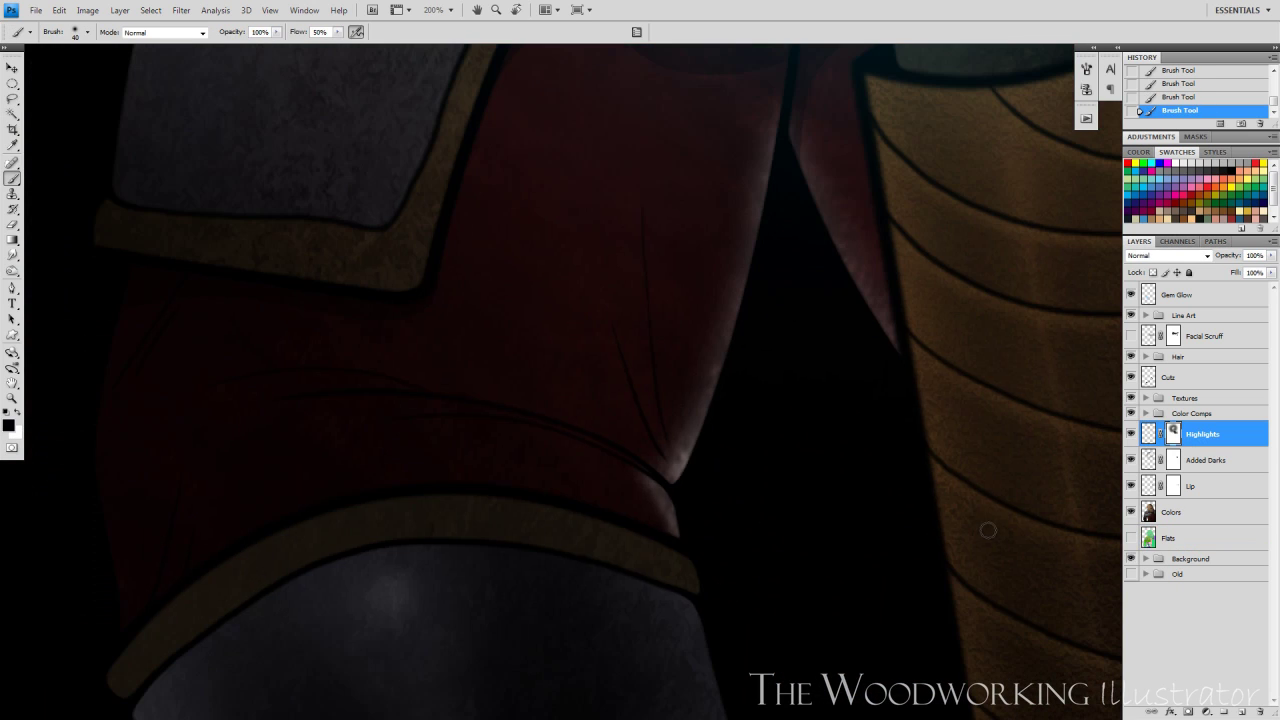
key(ctrl+minus)
key(ctrl+minus)
key(bracketright)
key(bracketright)
key(bracketright)
key(bracketright)
key(bracketright)
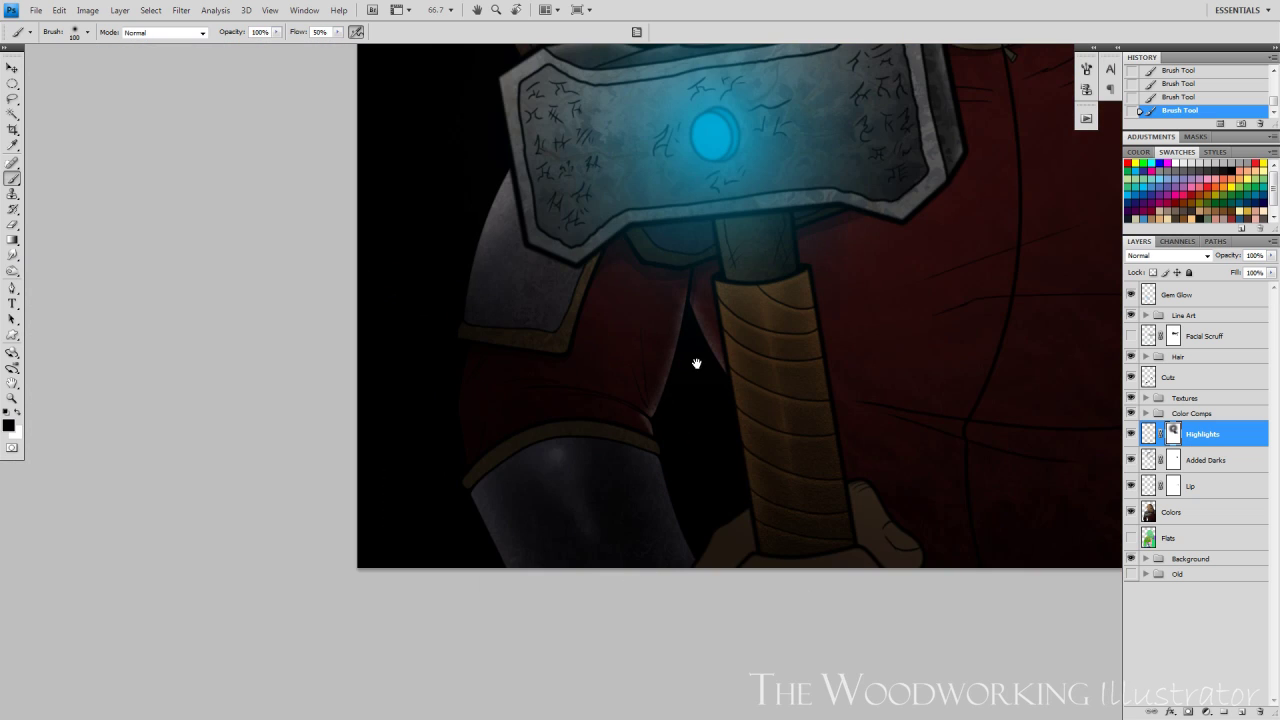
- Select the hand's colour area on the Flats layer with the Magic Wand, and return to the Highlights layer
key(h)
mouse_move(697, 363)
mouse_down()
mouse_move(731, 375)
mouse_move(714, 466)
mouse_move(592, 331)
mouse_up()
key(ctrl+minus)
key(ctrl+minus)
key(ctrl+plus)
key(ctrl+plus)
click(1170, 538)
key(w)
click(548, 508)
click(1174, 434)
- Undo the first strokes and brush white highlights along the wrist and fingers with a size 70 brush
key(b)
drag(592, 331, 591, 326)
key(ctrl+alt+z)
key(ctrl+alt+z)
key(x)
drag(540, 515, 556, 495)
drag(656, 470, 735, 543)
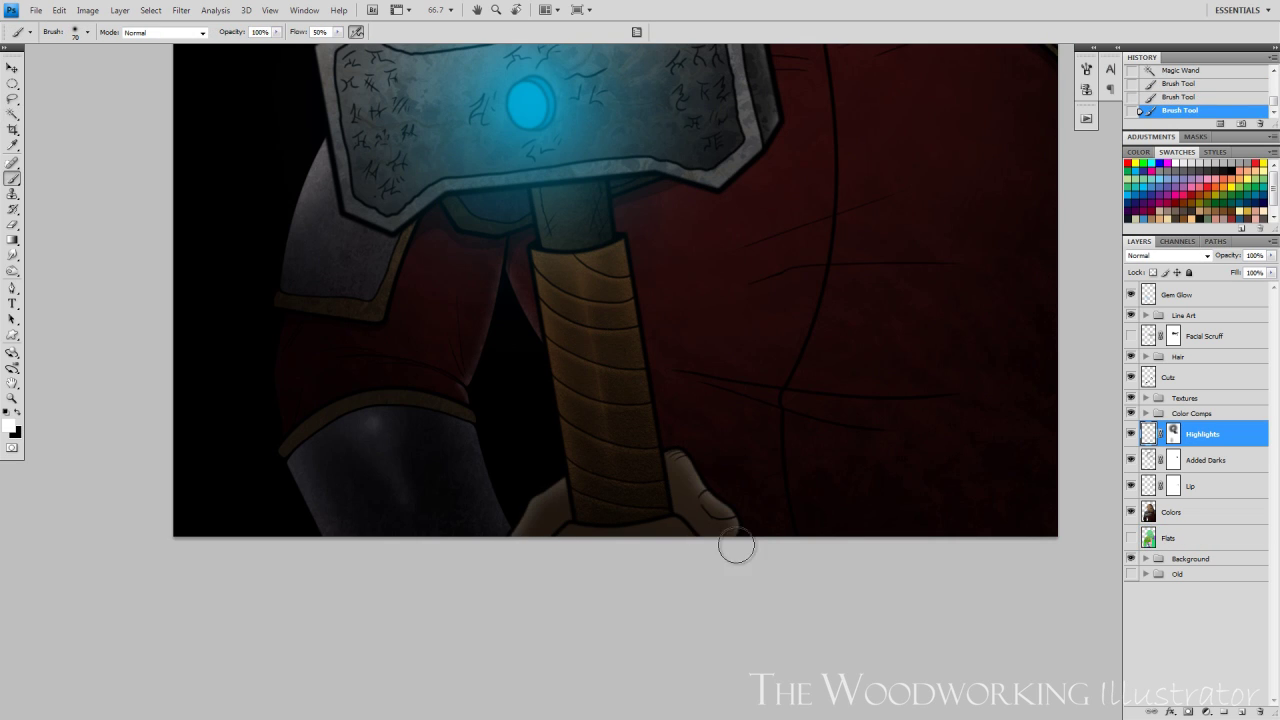
- Tone down the hand highlights on the Highlights mask with black, enlarging the brush to size 250
key(ctrl+minus)
key(ctrl+plus)
key(x)
key(ctrl+minus)
key(])
key(])
key(])
key(])
key(ctrl+minus)
key(bracketright)
key(bracketright)
key(bracketright)
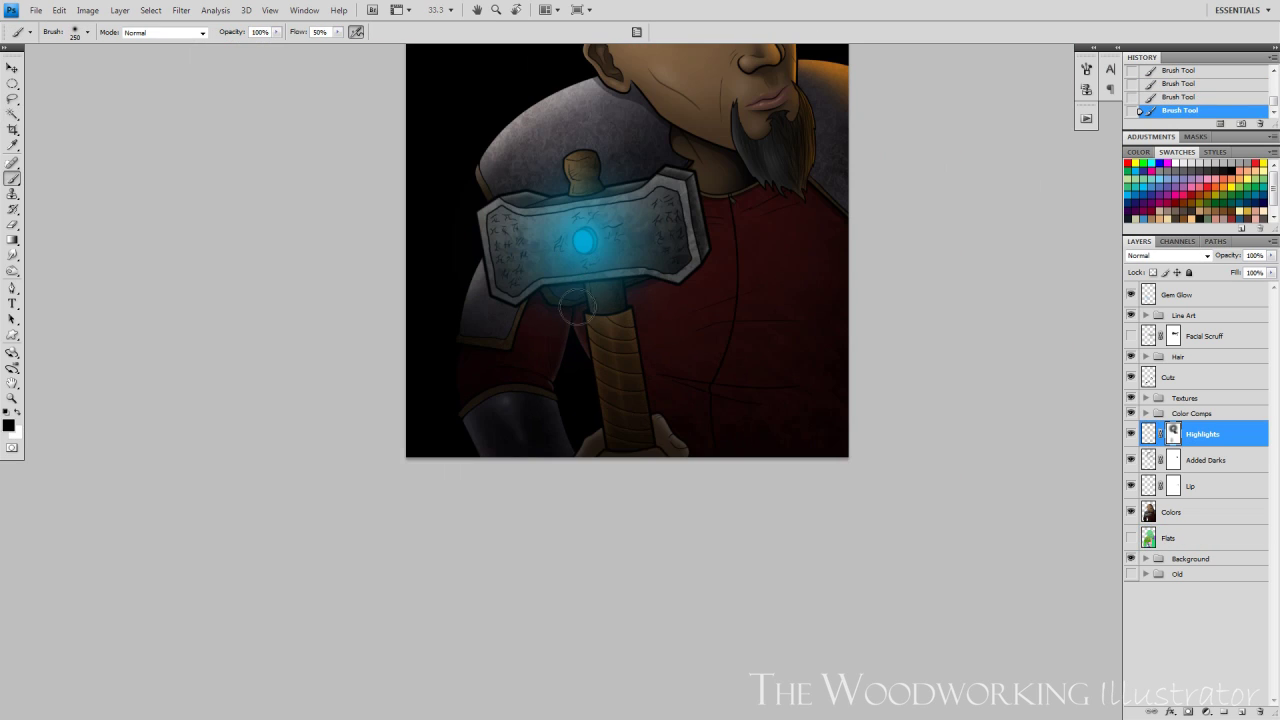
- Reselect the hand's colour area on the Flats layer and brush white highlights on the Highlights layer along the fingers below the grip
key(ctrl+minus)
key(ctrl+plus)
key(ctrl+plus)
key(ctrl+plus)
click(1168, 538)
key(w)
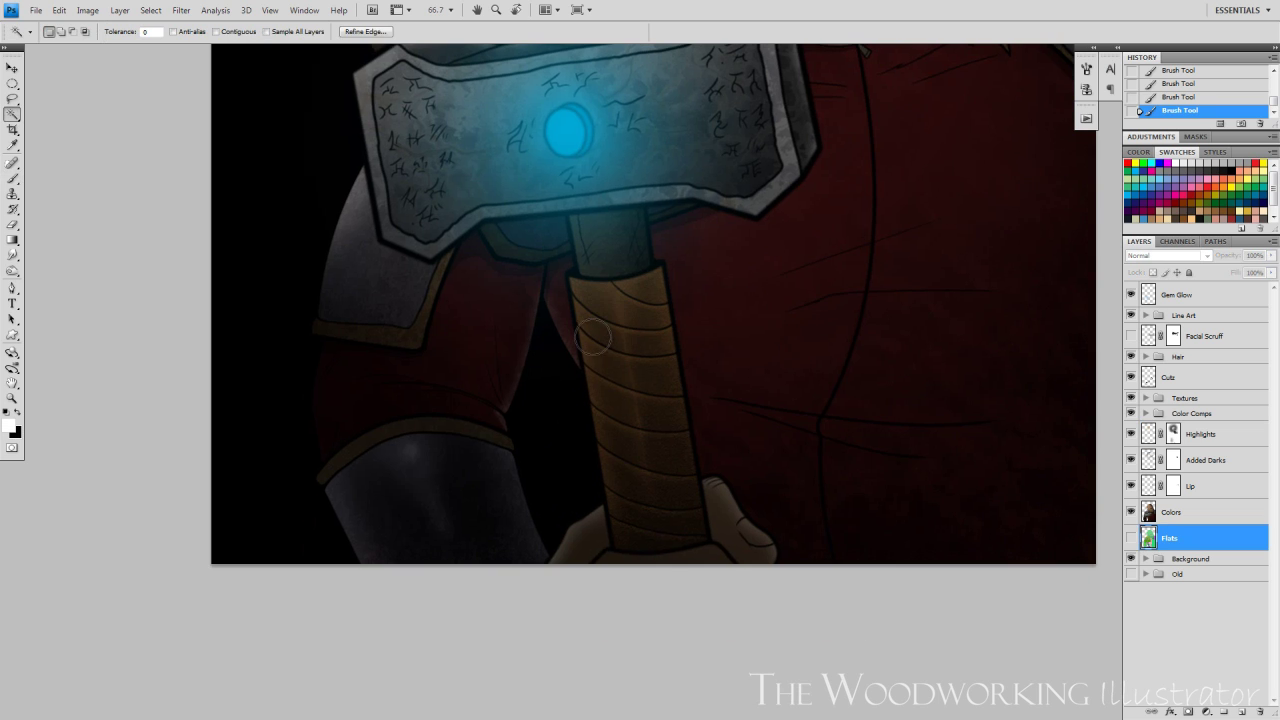
click(668, 556)
click(1173, 434)
key(b)
key(ctrl+h)
mouse_move(640, 553)
mouse_down()
mouse_move(716, 552)
mouse_move(686, 557)
mouse_up()
key(ctrl+minus)
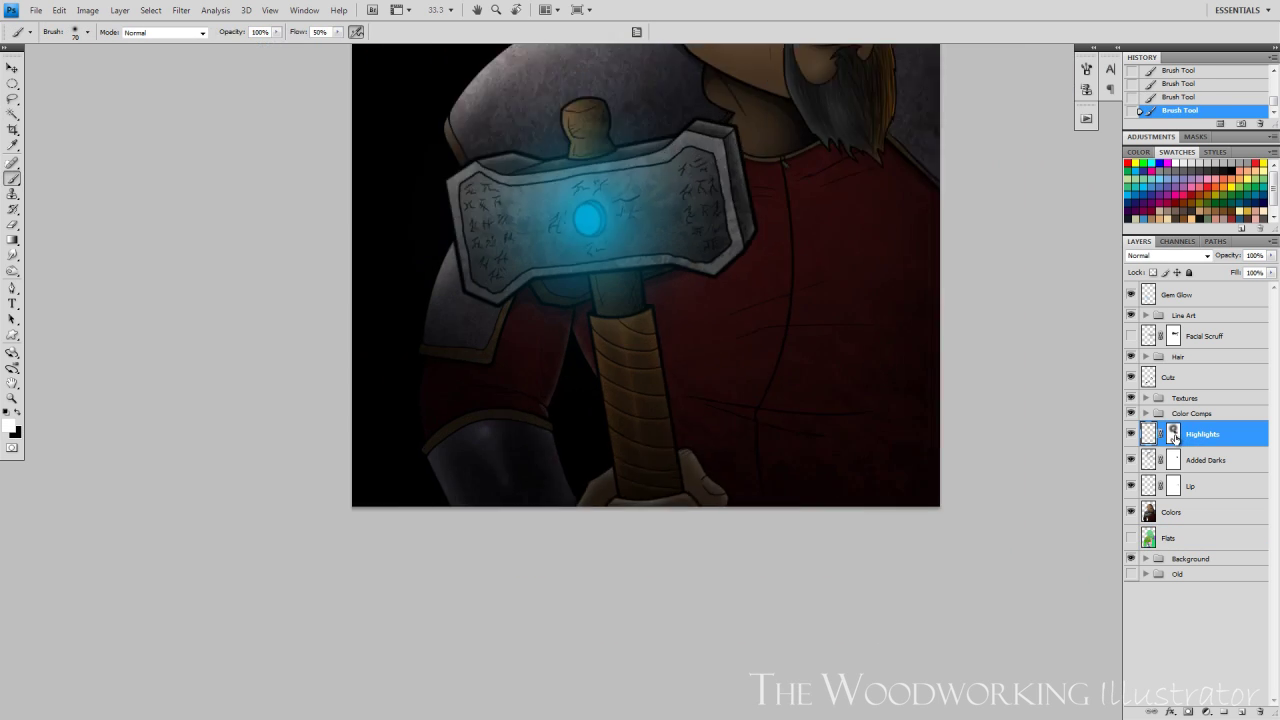
- Undo the last strokes and touch up the highlight on the leather grip with a size 45 brush
key(ctrl+plus)
key(ctrl+plus)
key(x)
key(ctrl+plus)
key(bracketleft)
key(bracketleft)
key(bracketleft)
key(bracketleft)
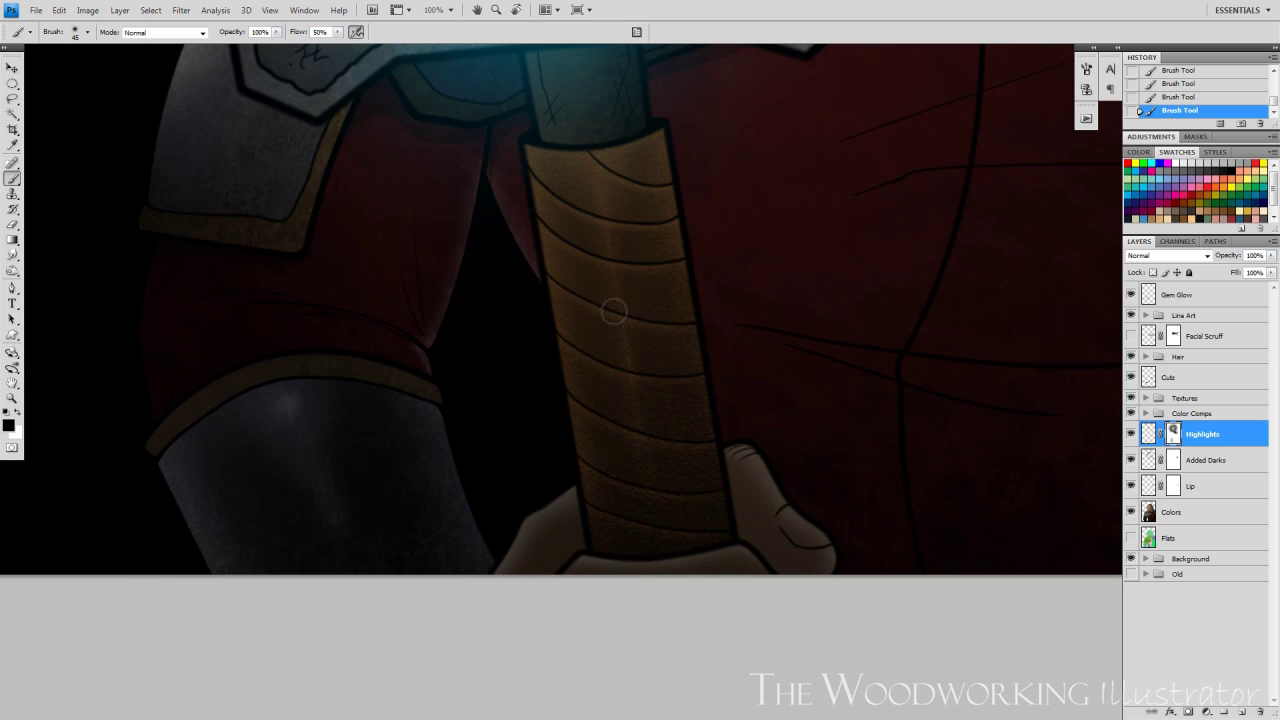
key(ctrl+alt+z)
key(ctrl+alt+z)
key(x)
drag(639, 381, 669, 423)
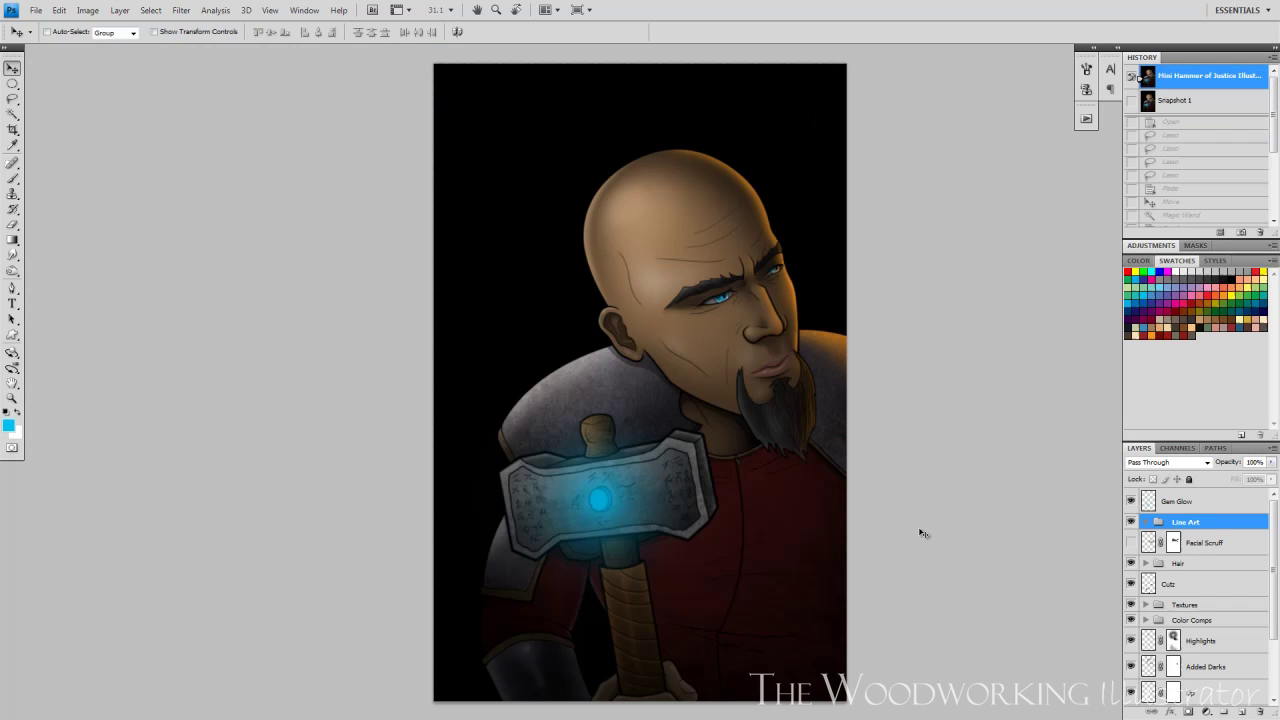
- Lasso the runes on the hammer head from the Line Art Hammer layer inside the Line Art group
key(ctrl+plus)
key(ctrl+plus)
key(ctrl+plus)
scroll(920, 533, down, 3)
key(ctrl+plus)
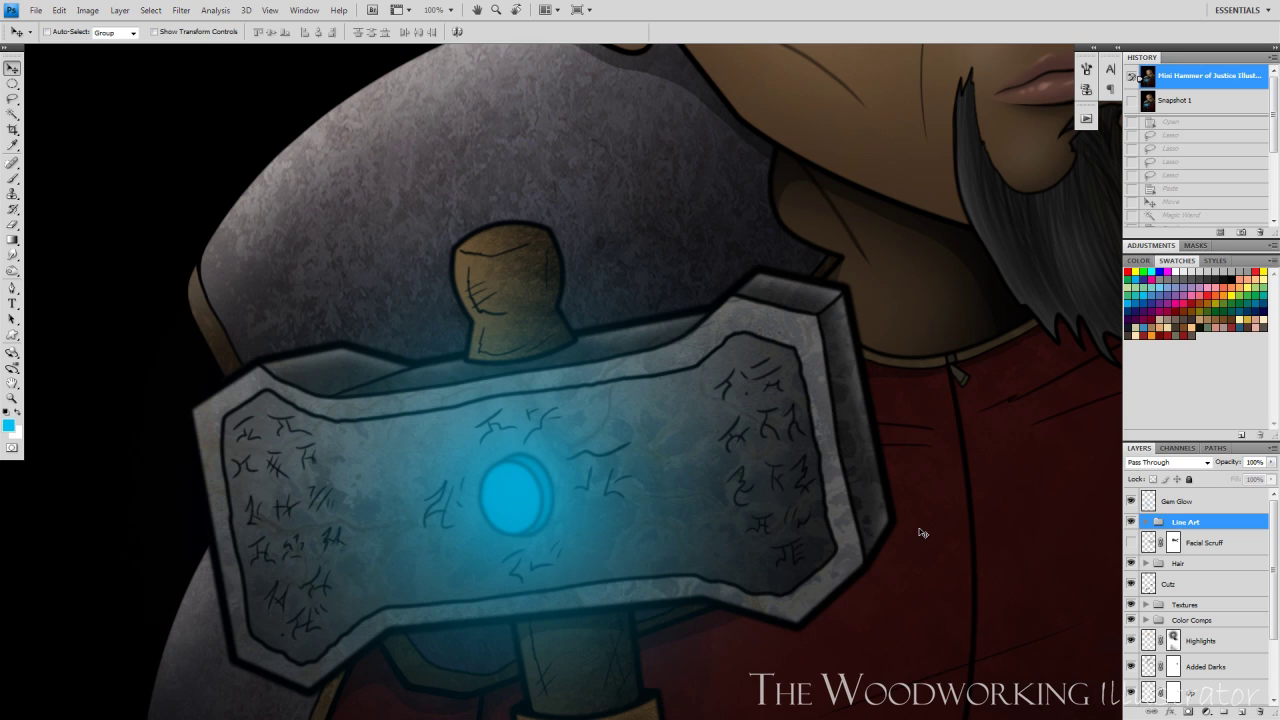
click(1146, 522)
drag(1200, 441, 1200, 234)
click(1225, 414)
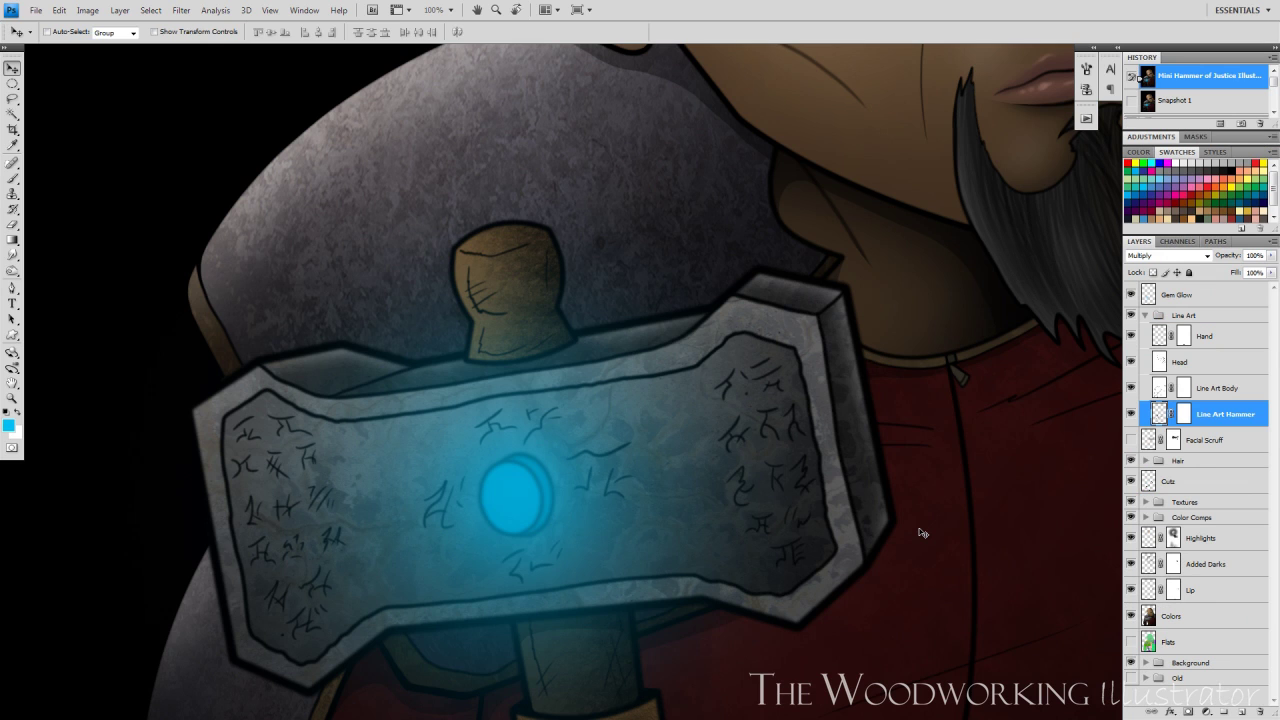
key(l)
key(ctrl+plus)
mouse_move(666, 172)
mouse_down()
mouse_move(886, 316)
mouse_move(668, 174)
mouse_up()
drag(668, 174, 948, 214)
mouse_move(849, 472)
mouse_down()
mouse_move(680, 440)
mouse_move(671, 252)
mouse_move(849, 472)
mouse_up()
drag(424, 657, 810, 543)
mouse_move(616, 504)
mouse_down()
mouse_move(398, 292)
mouse_move(586, 228)
mouse_up()
drag(800, 560, 780, 609)
key(ctrl+minus)
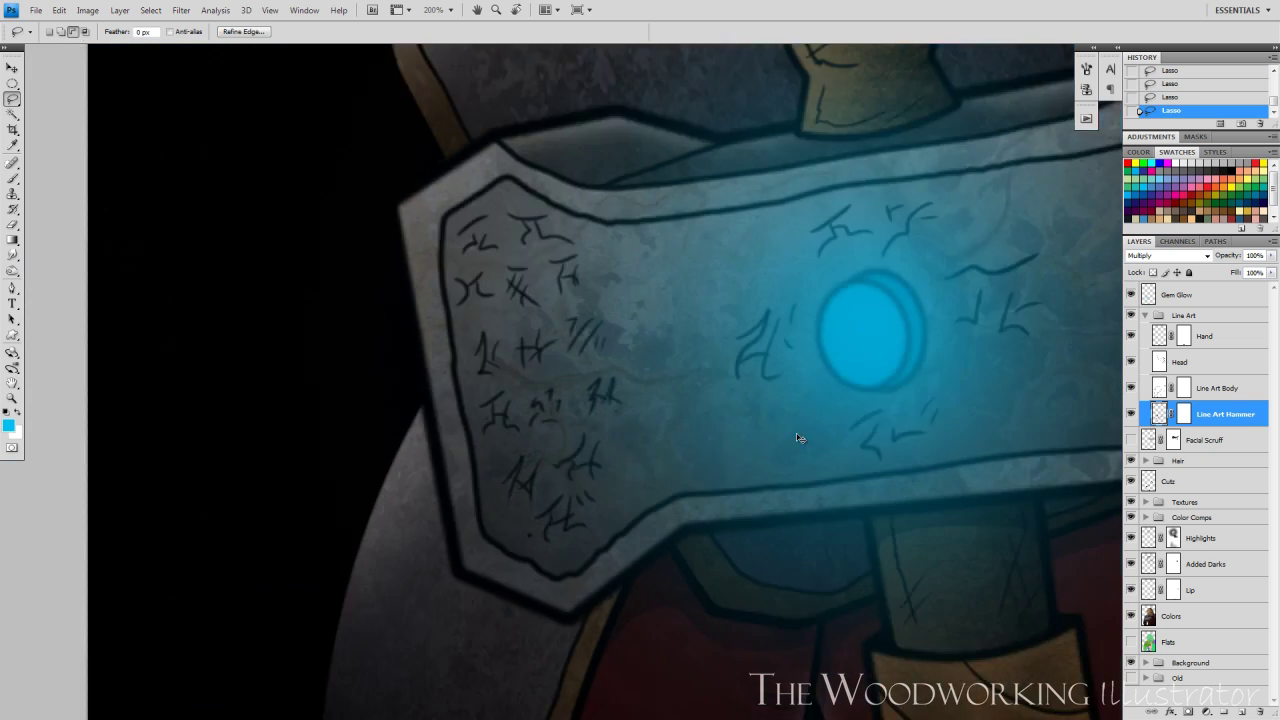
- Paste a copy of the runes as a new layer, align it over the originals and select the rune strokes
key(ctrl+c)
key(ctrl+v)
key(v)
drag(815, 475, 822, 486)
key(ctrl+plus)
key(ctrl+plus)
key(ctrl+minus)
key(ctrl+minus)
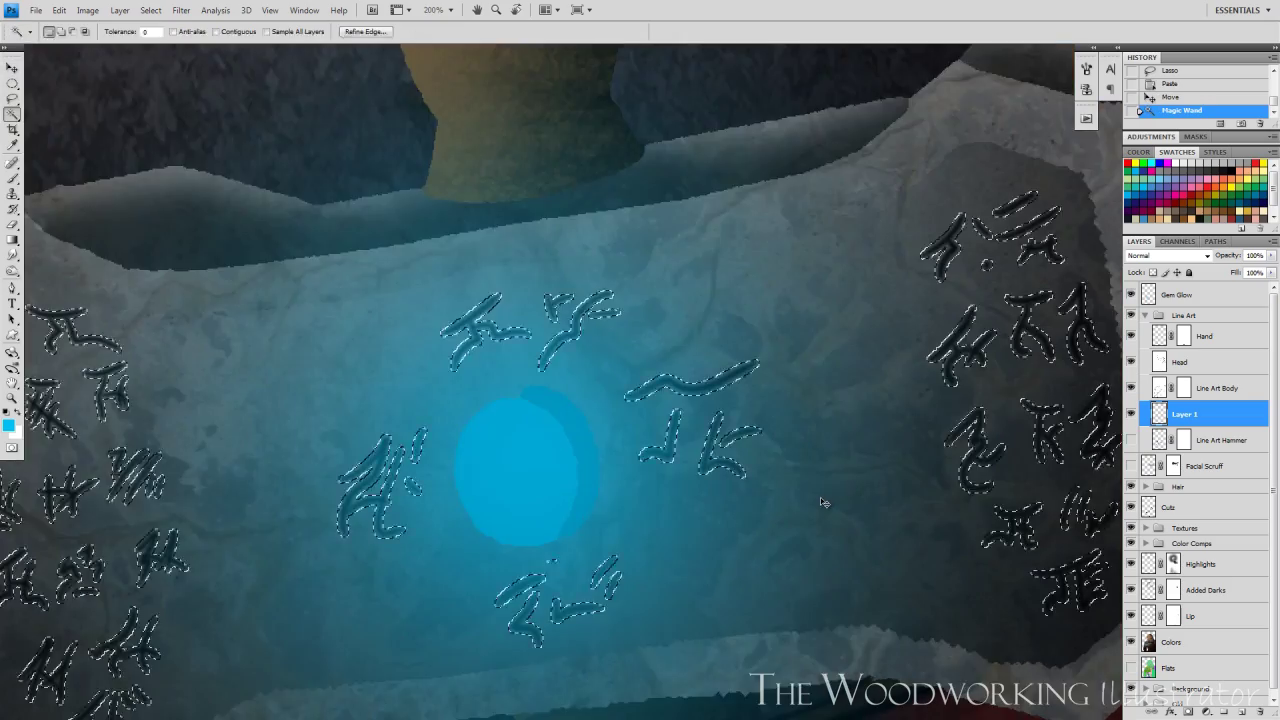
- Contract the rune selection, fill it with bright blue and deselect
key(alt+s)
key(m)
key(c)
key(Return)
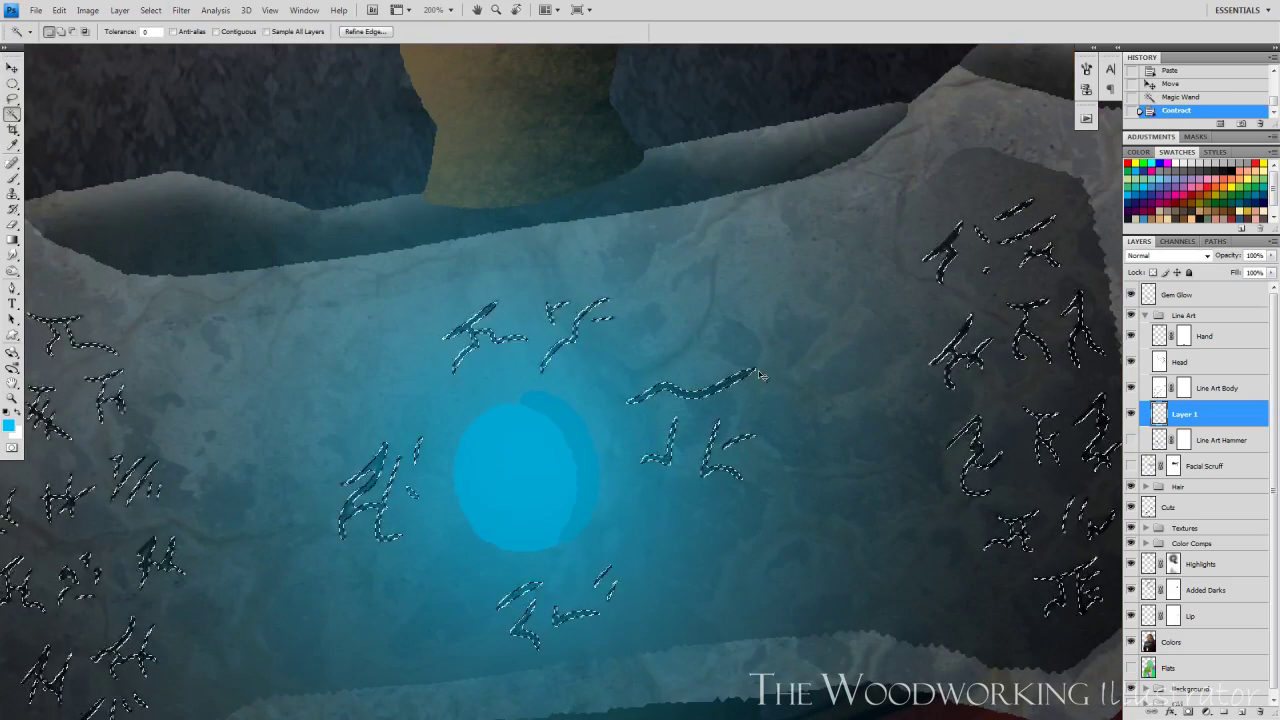
key(alt+BackSpace)
key(ctrl+d)
key(ctrl+minus)
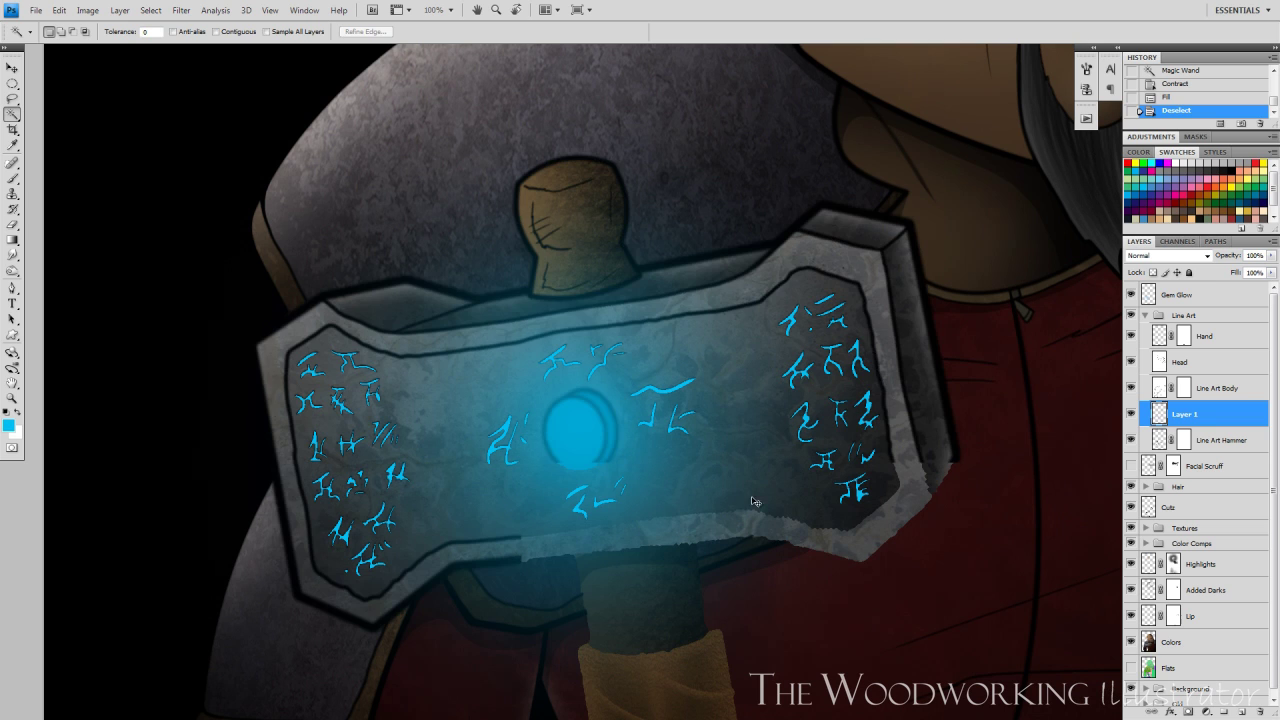
- Set the blue rune layer's opacity to 55% and soften it with a Gaussian Blur
key(5)
key(5)
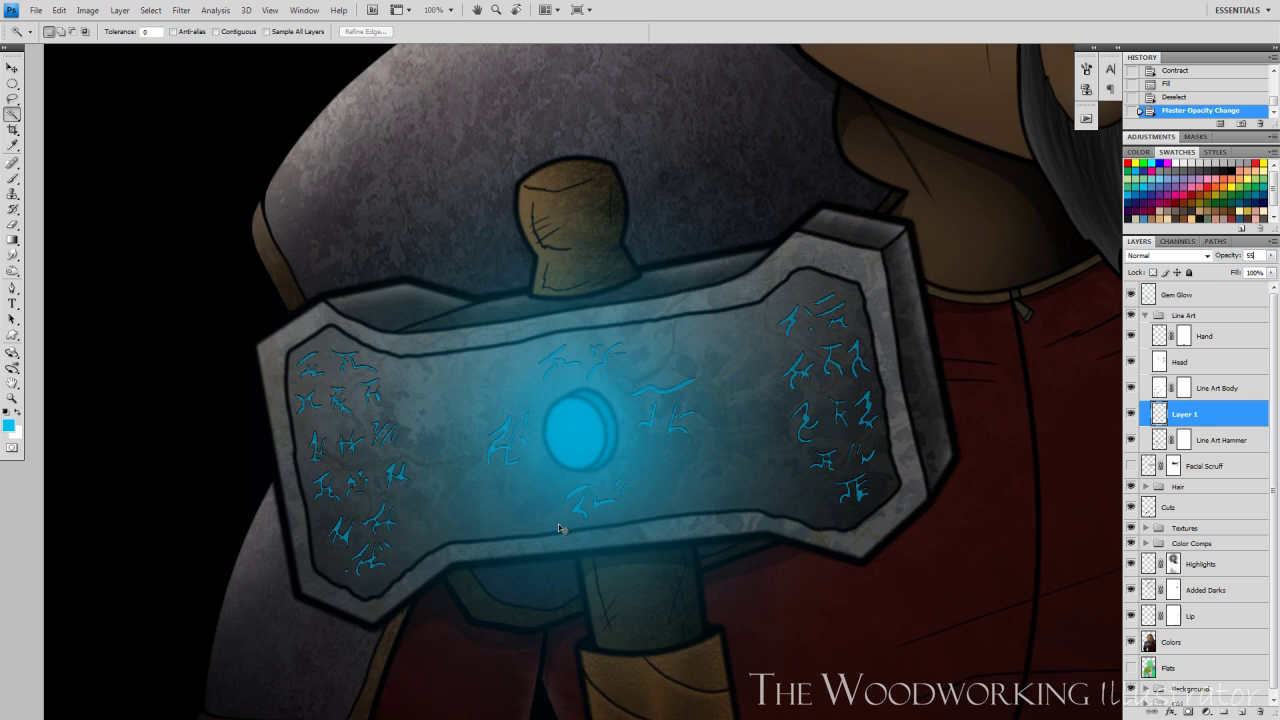
key(ctrl+minus)
key(ctrl+minus)
key(ctrl+minus)
key(ctrl+plus)
key(ctrl+plus)
key(ctrl+plus)
key(alt+t)
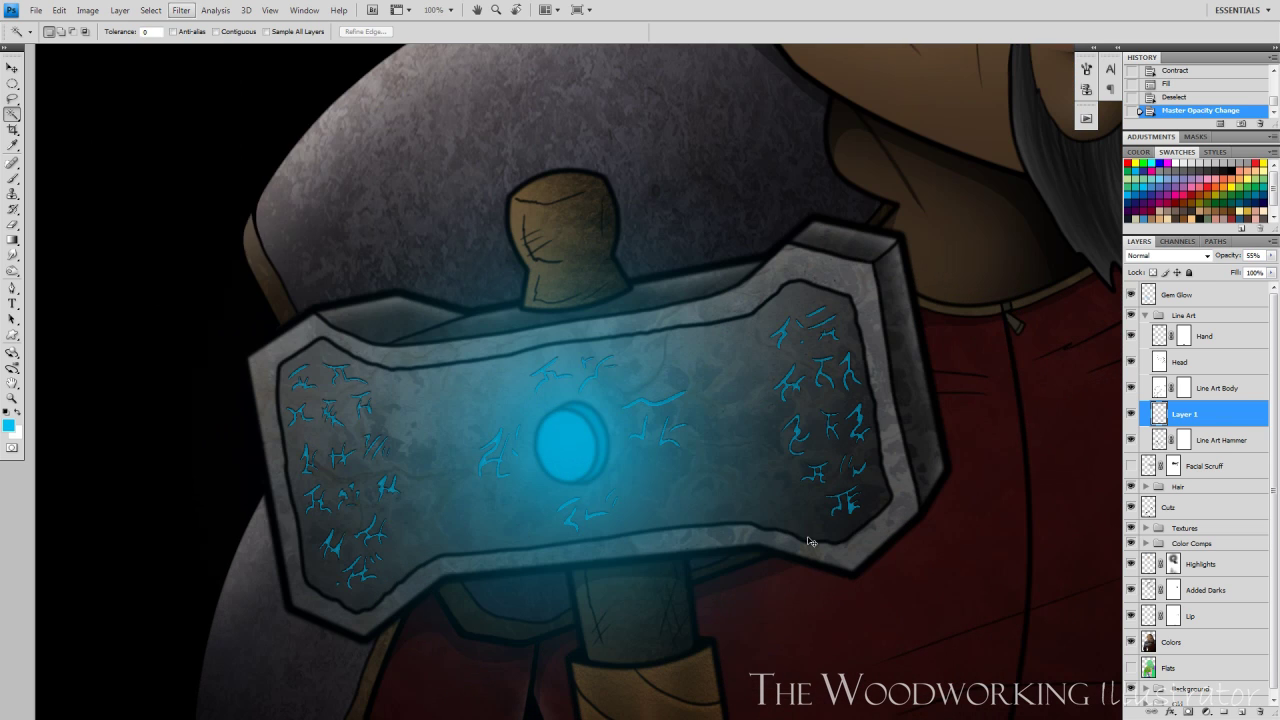
key(b)
key(g)
key(Return)
key(ctrl+0)
key(w)
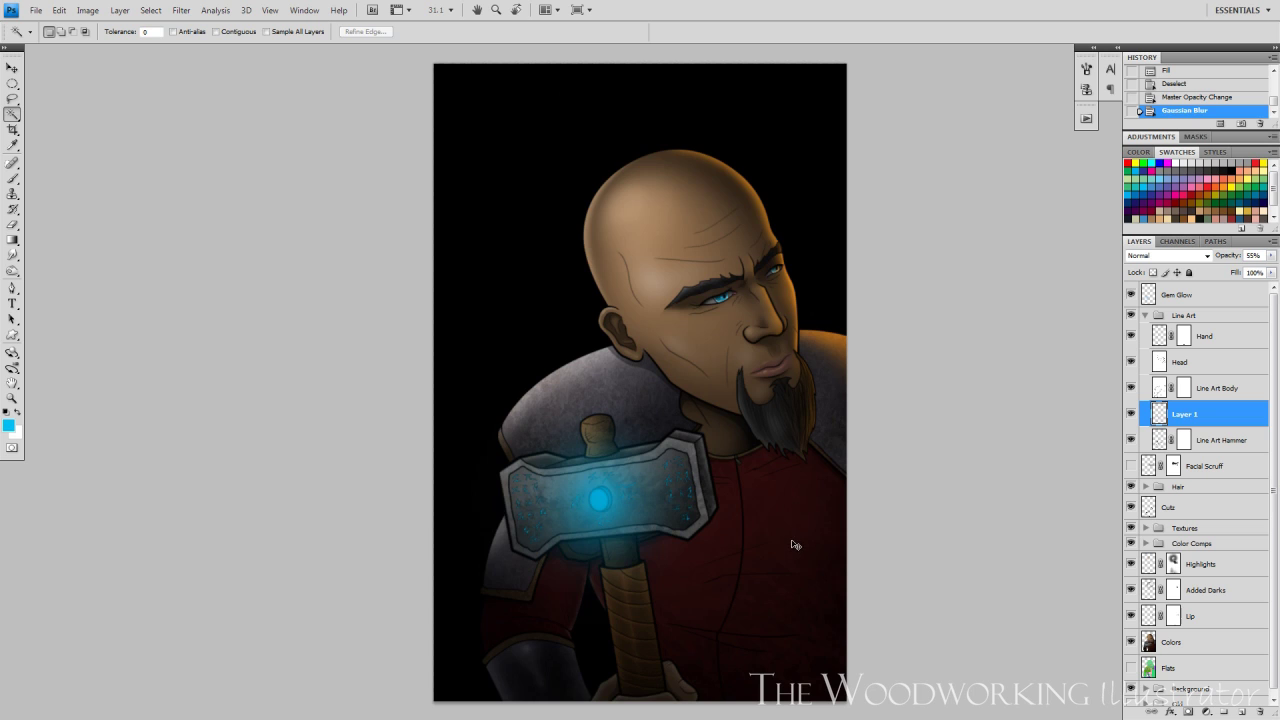
key(ctrl+plus)
key(ctrl+plus)
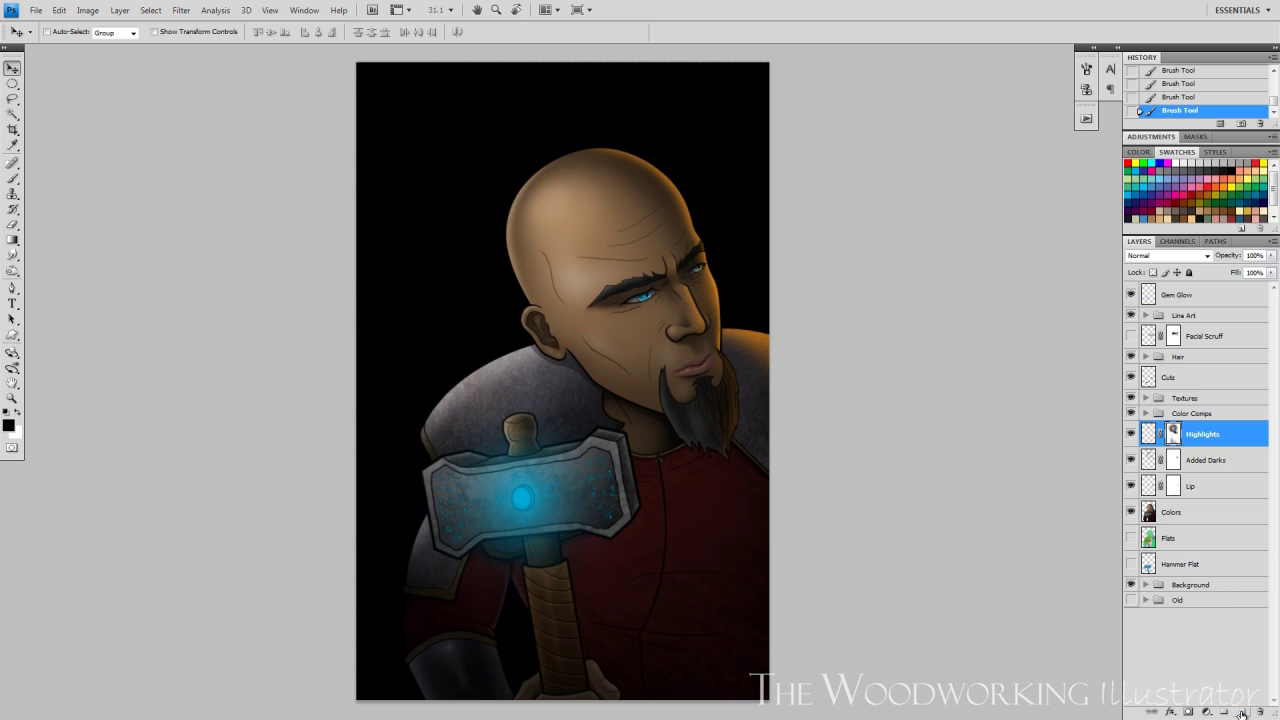
- Add a layer above Highlights, fill it with blue and set it to Multiply at 40% opacity
click(1241, 712)
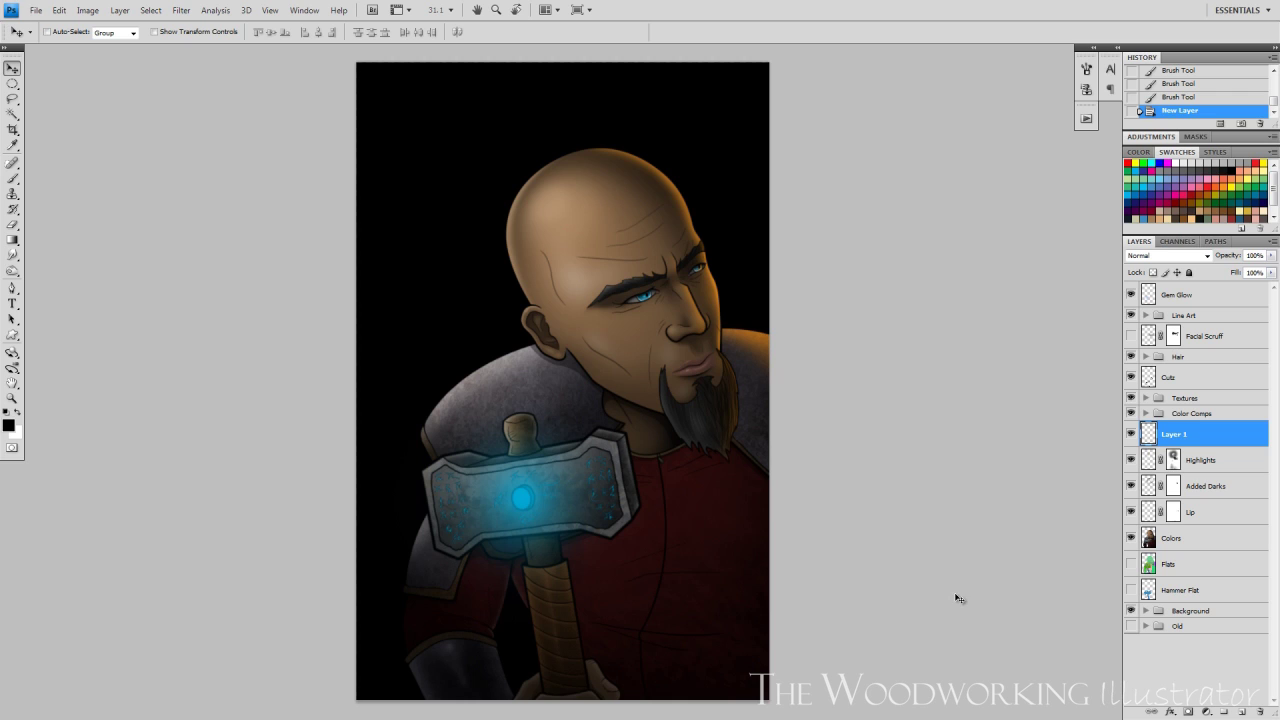
click(1155, 189)
key(alt+BackSpace)
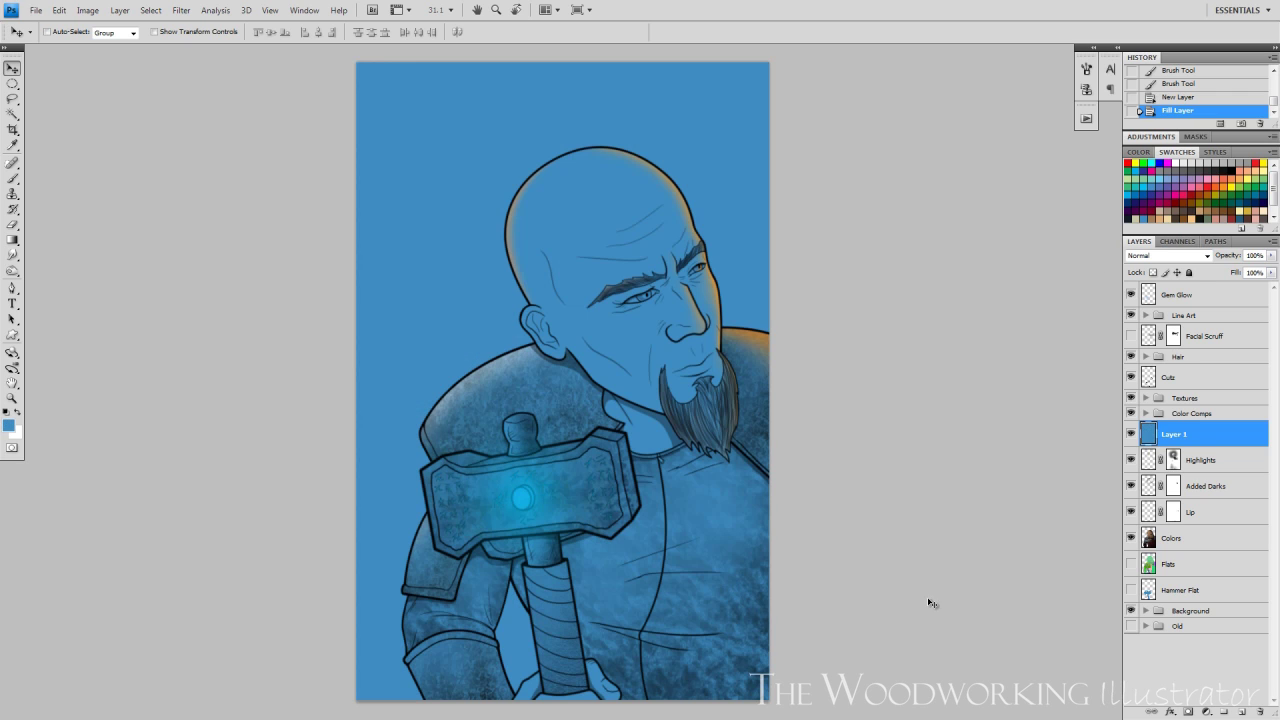
key(4)
key(shift+alt+m)
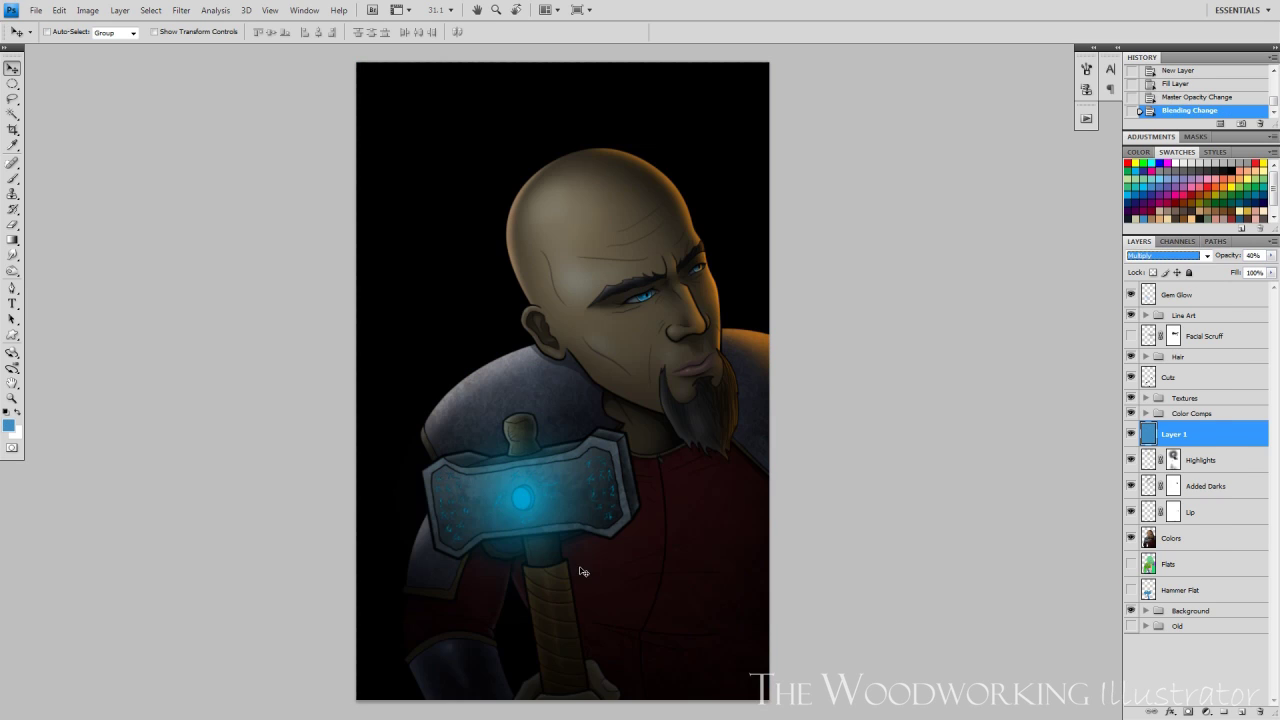
- Clear the hammer selection and add an empty layer mask to the blue Multiply layer
click(1205, 591)
key(w)
click(563, 552)
key(ctrl+d)
click(1173, 435)
click(1188, 711)
- Select the hammer from the Hammer Flat layer and brush black on the blue layer's mask over the hammer head
click(1183, 590)
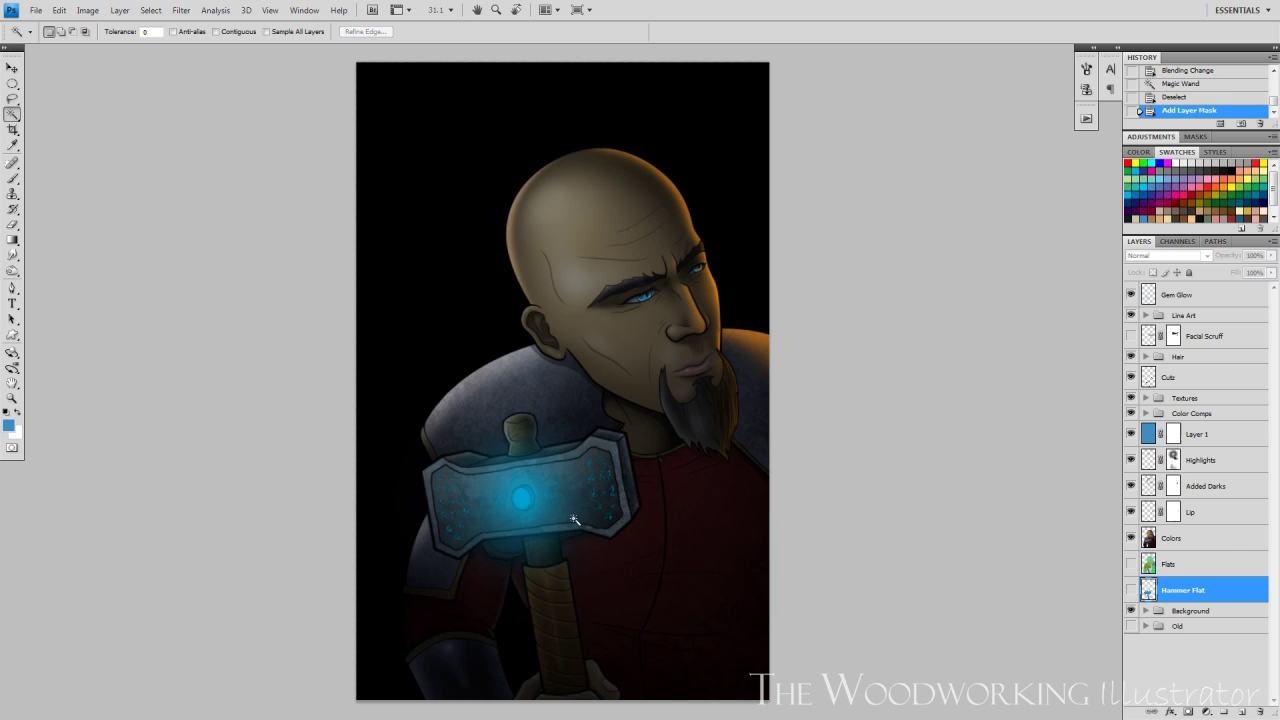
click(574, 520)
click(1173, 434)
key(b)
drag(526, 480, 584, 468)
mouse_move(584, 468)
mouse_down()
mouse_move(534, 519)
mouse_move(628, 480)
mouse_up()
key(bracketright)
key(bracketright)
key(bracketright)
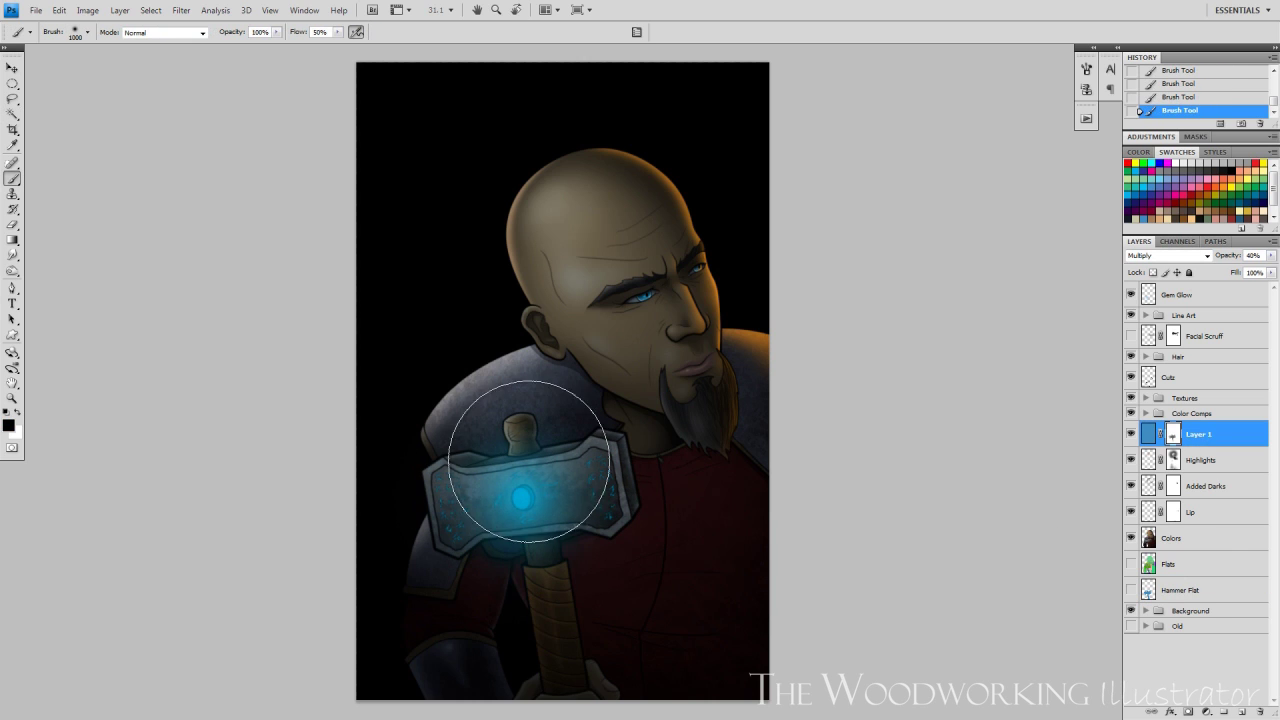
key(bracketleft)
scroll(440, 518, up, 2)
key(bracketleft)
key(bracketleft)
key(bracketleft)
scroll(611, 583, down, 2)
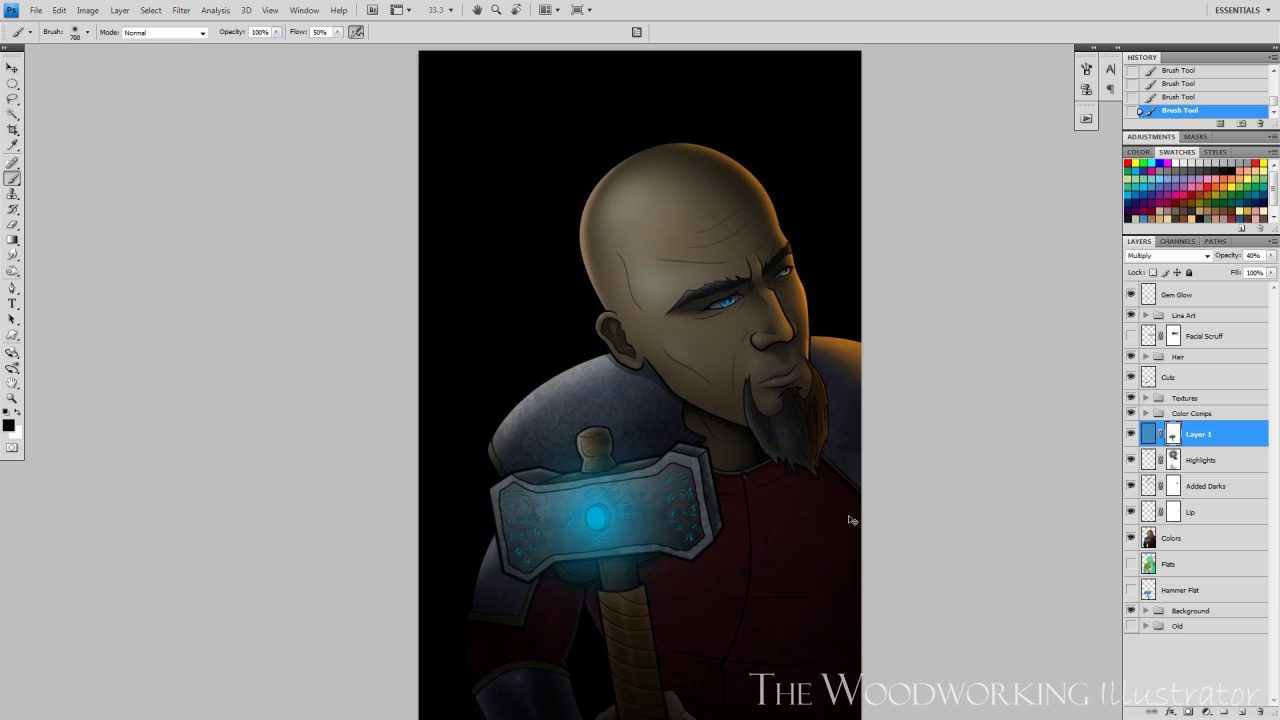
- Rename the blue Multiply layer as Blue Overlay
key(v)
double_click(1198, 434)
text(Blue Overlay)
key(Return)
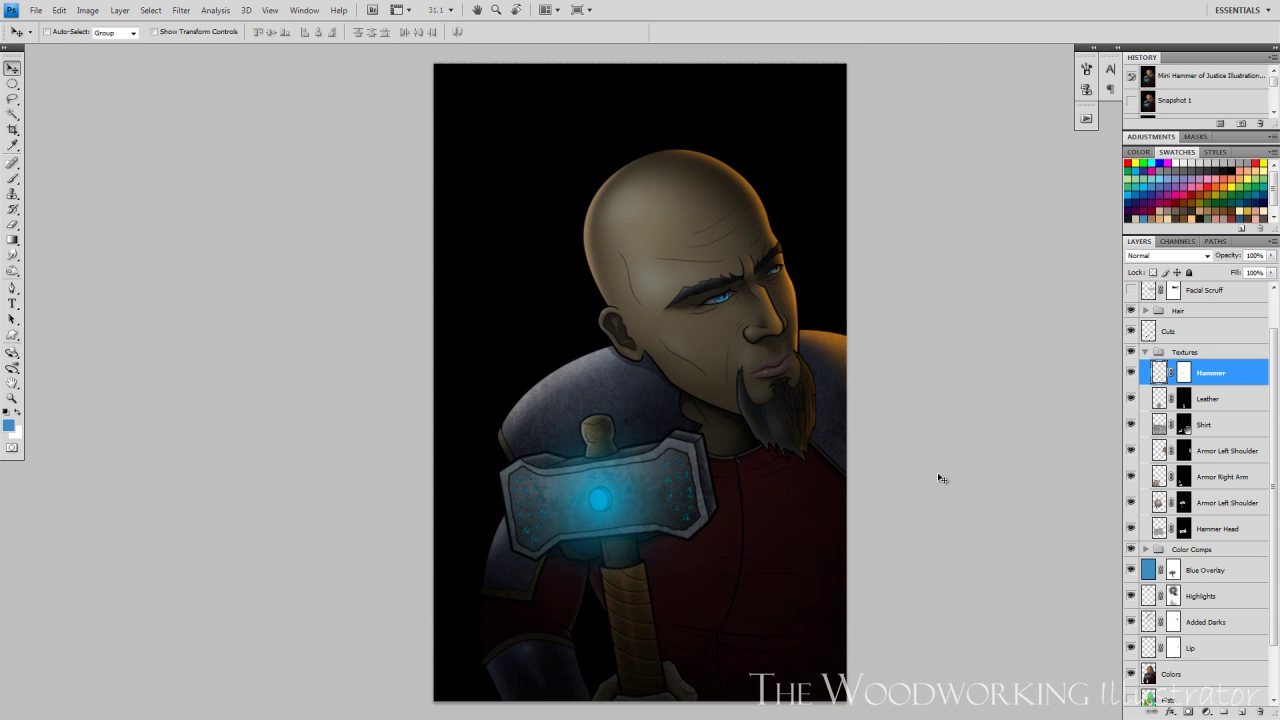
- Open the recently used texture image FloorsHexagonal0027_1_S.jpg
scroll(695, 565, up, 3)
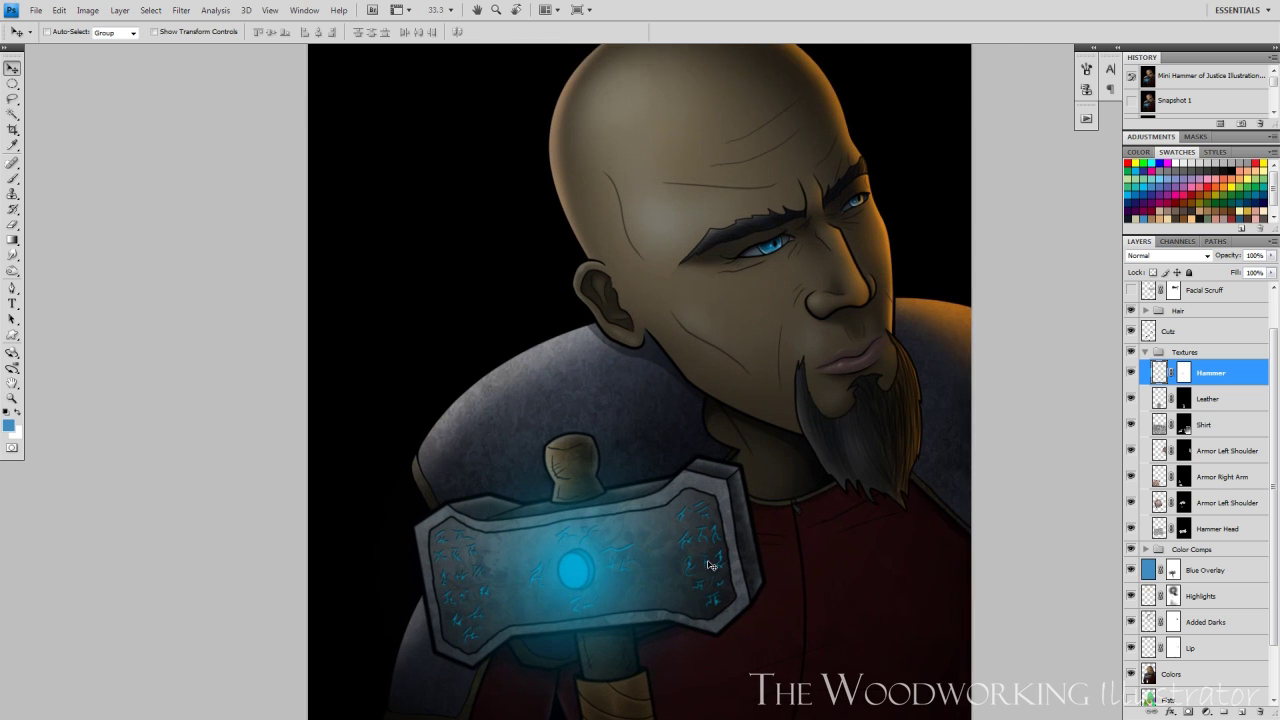
drag(646, 626, 631, 403)
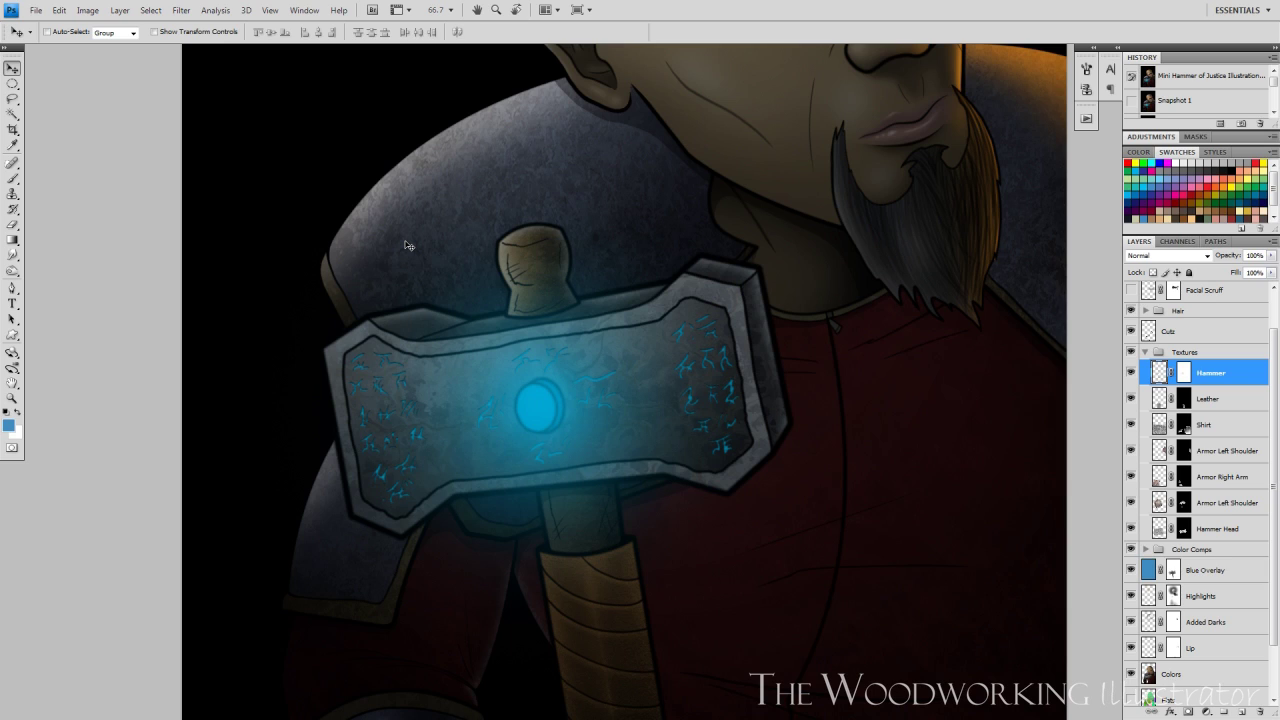
click(38, 12)
mouse_move(195, 89)
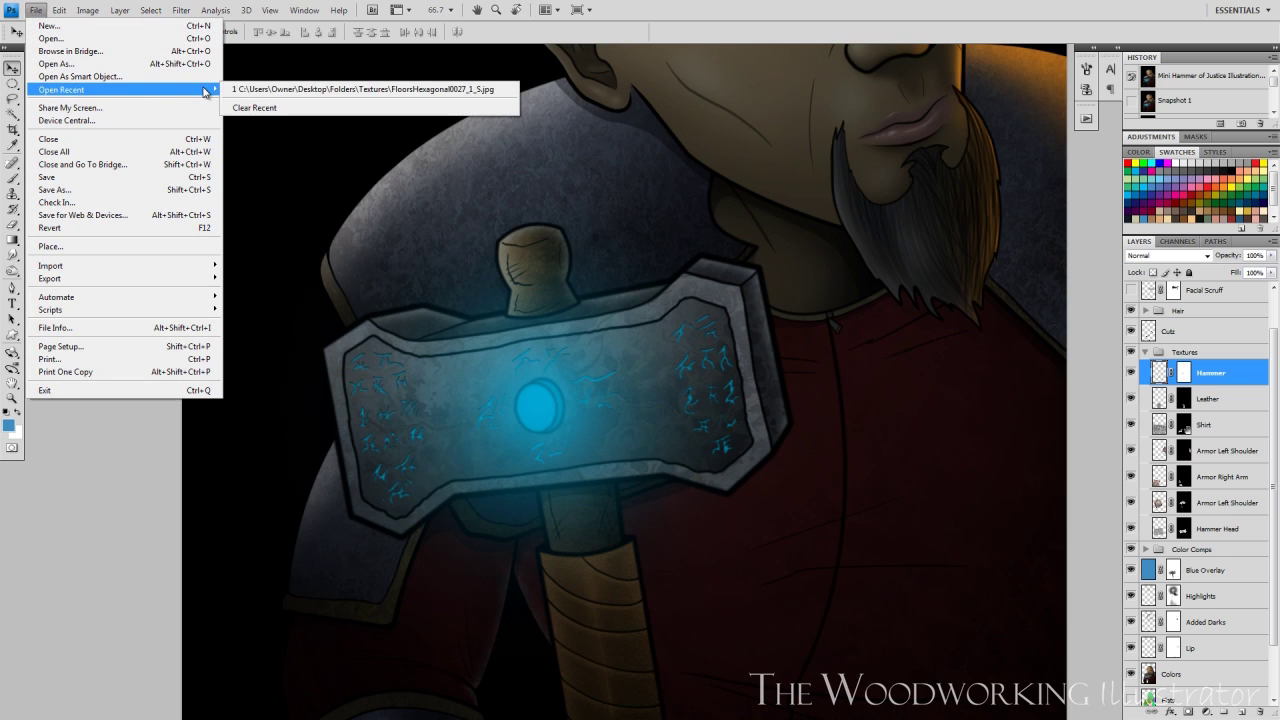
click(255, 89)
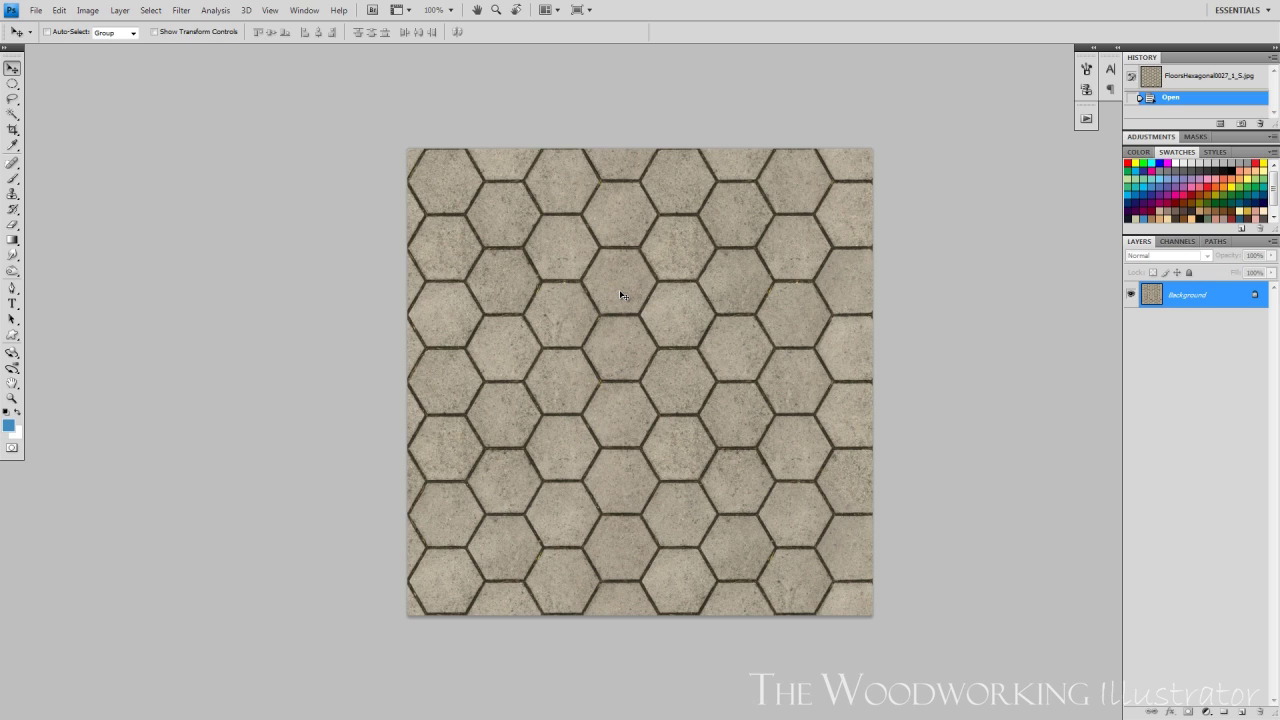
- Apply the Spherize filter to a circular patch of the hexagon tiles, and close the texture file without saving it
key(m)
drag(533, 254, 738, 460)
drag(646, 379, 629, 369)
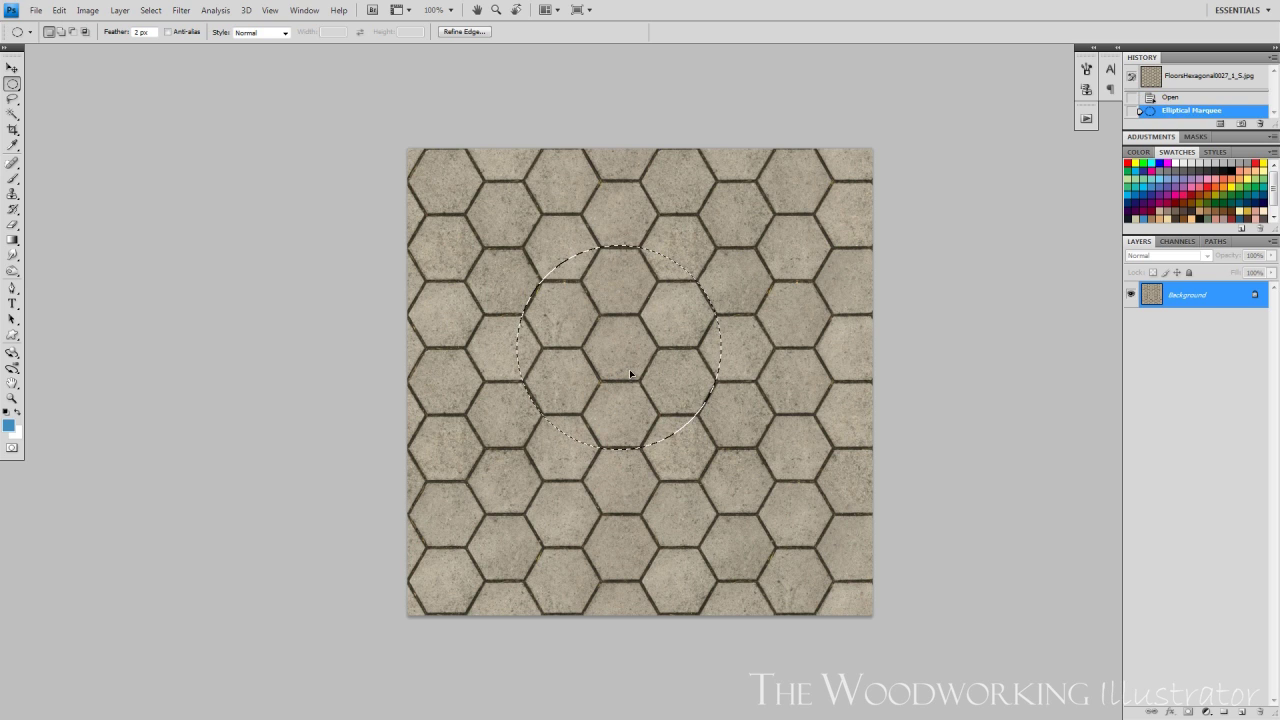
click(181, 10)
mouse_move(240, 145)
click(343, 259)
click(729, 194)
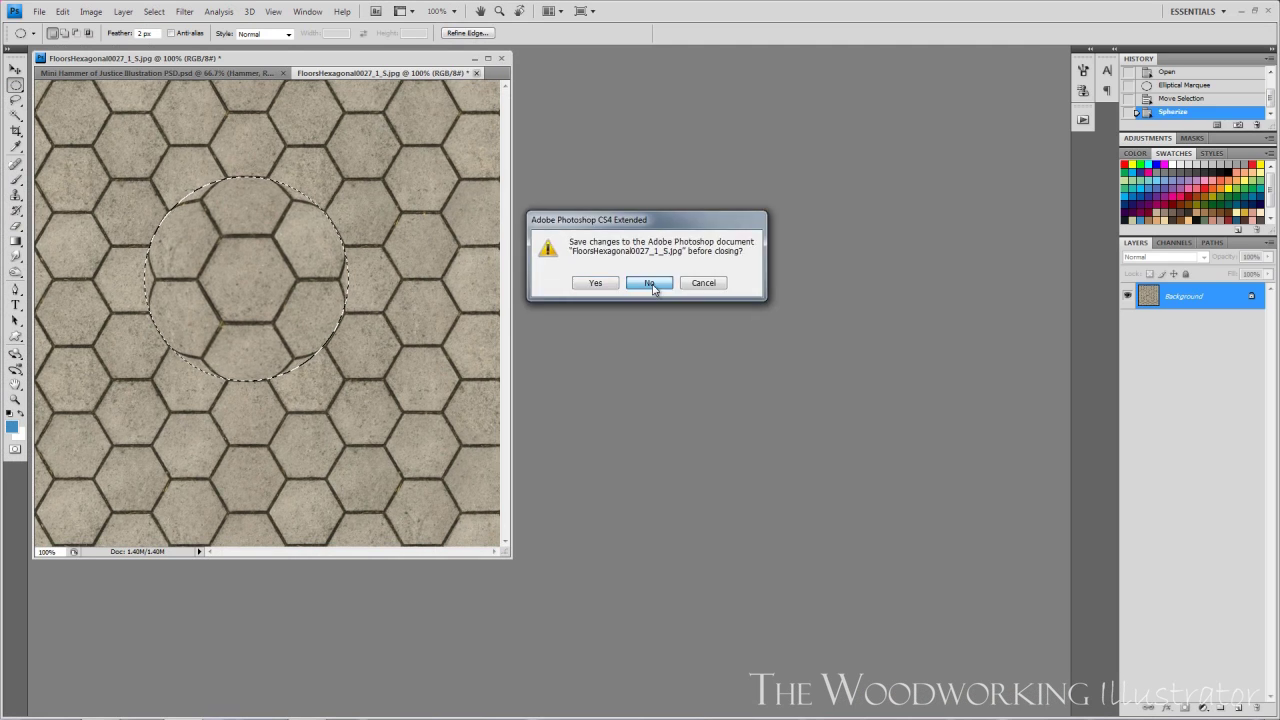
click(711, 280)
- Desaturate the pasted hexagon sphere with Hue/Saturation and brighten it with stronger contrast using Levels
key(ctrl+u)
drag(946, 273, 878, 277)
mouse_move(946, 308)
mouse_down()
mouse_move(960, 311)
mouse_move(946, 308)
mouse_up()
key(Return)
key(ctrl+l)
drag(861, 346, 826, 346)
mouse_move(691, 346)
mouse_down()
mouse_move(708, 347)
mouse_move(697, 347)
mouse_up()
click(907, 221)
- Set the hexagon sphere layer to Multiply, move it onto the glowing gem and scale it down to fit
click(1203, 257)
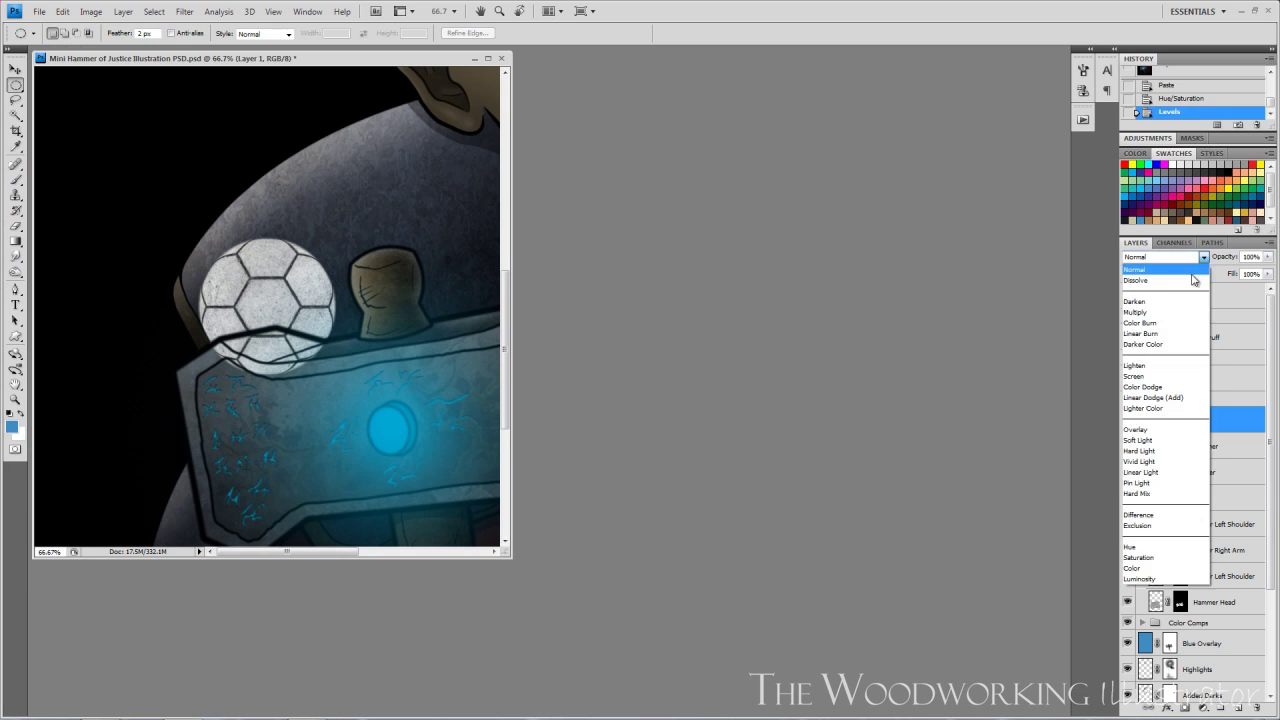
click(1165, 311)
key(v)
drag(284, 318, 406, 442)
key(ctrl+minus)
key(f)
key(ctrl+plus)
key(ctrl+plus)
key(ctrl+t)
drag(618, 269, 500, 388)
drag(438, 424, 482, 367)
key(Return)
drag(469, 410, 514, 387)
- Distort the hexagon texture so it follows the angle and oval shape of the gem's face
click(59, 10)
mouse_move(172, 258)
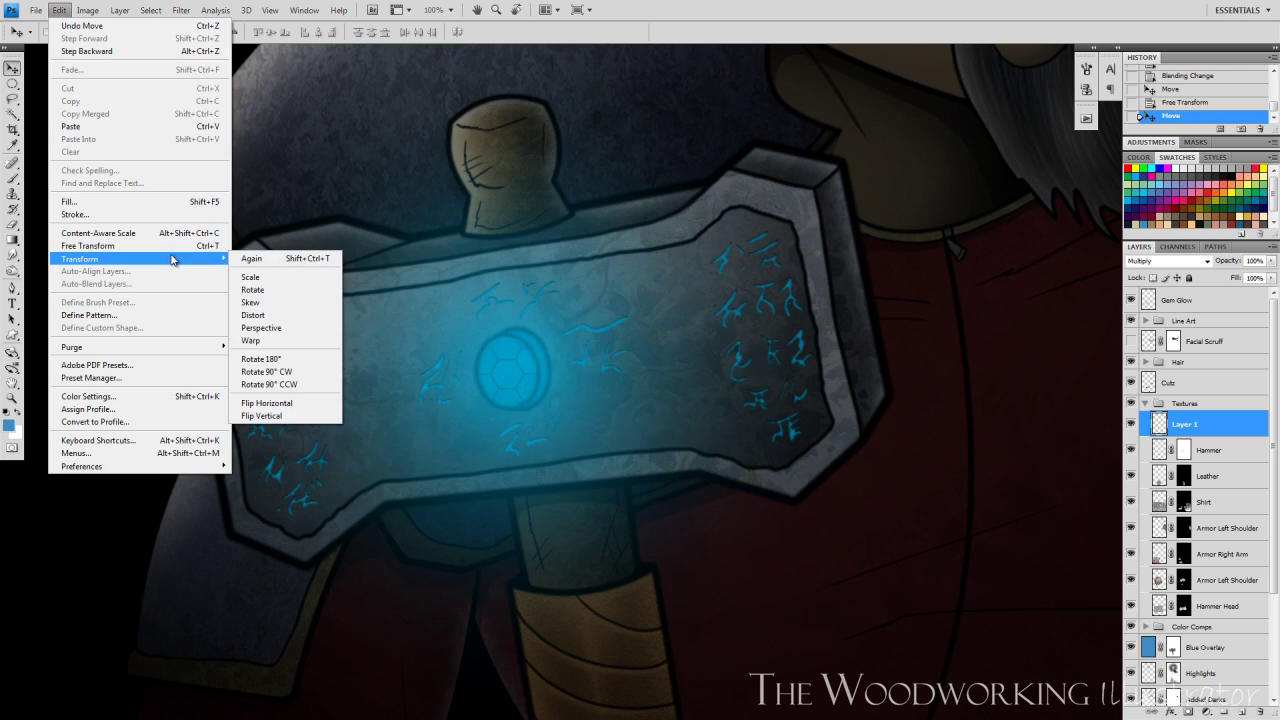
click(262, 312)
drag(543, 338, 543, 323)
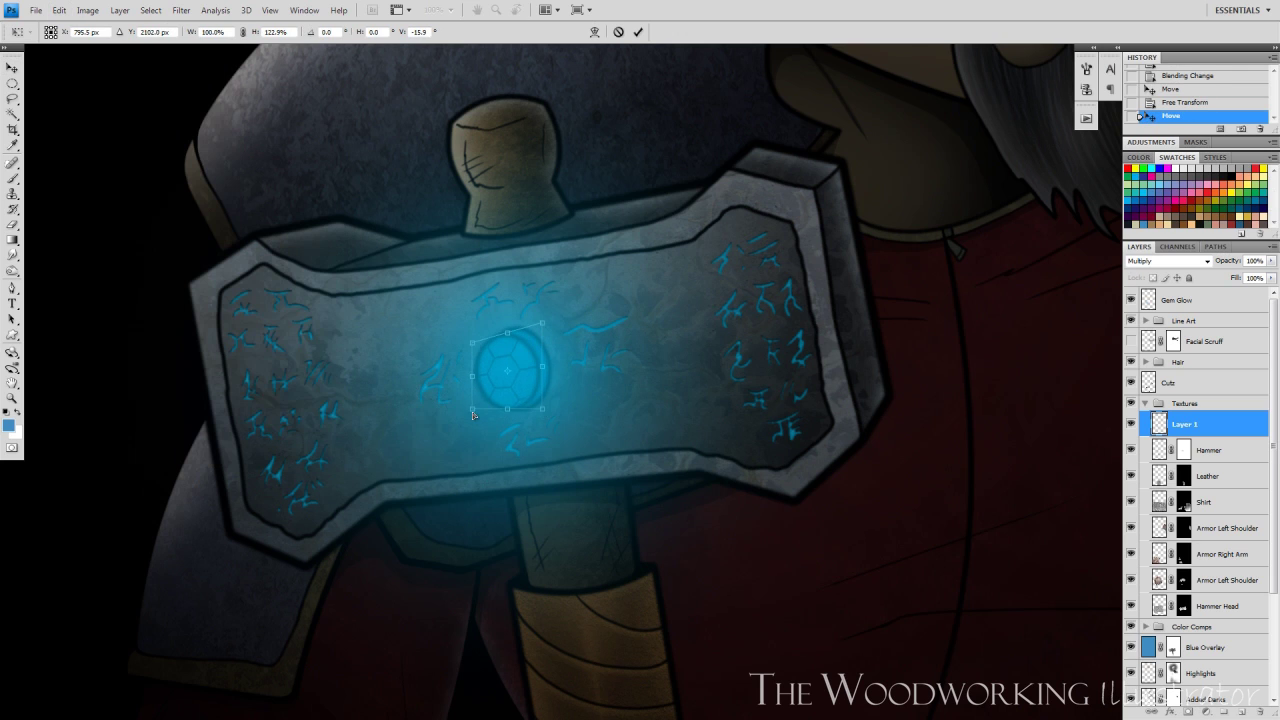
key(Return)
key(ctrl+minus)
key(ctrl+minus)
key(ctrl+minus)
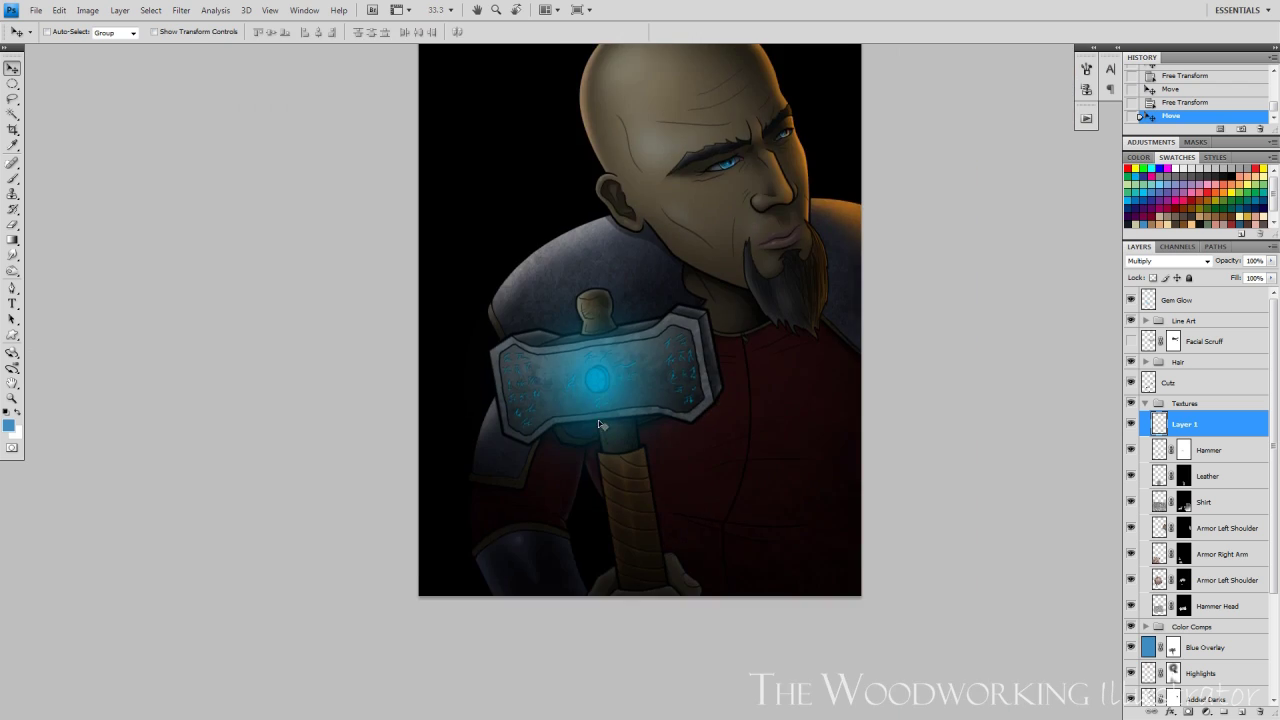
- Mask the hexagon texture layer and brush black around the gem's rim with a size 40 brush to fade the outer lines
key(ctrl+plus)
key(ctrl+plus)
key(ctrl+plus)
key(ctrl+plus)
drag(500, 355, 689, 398)
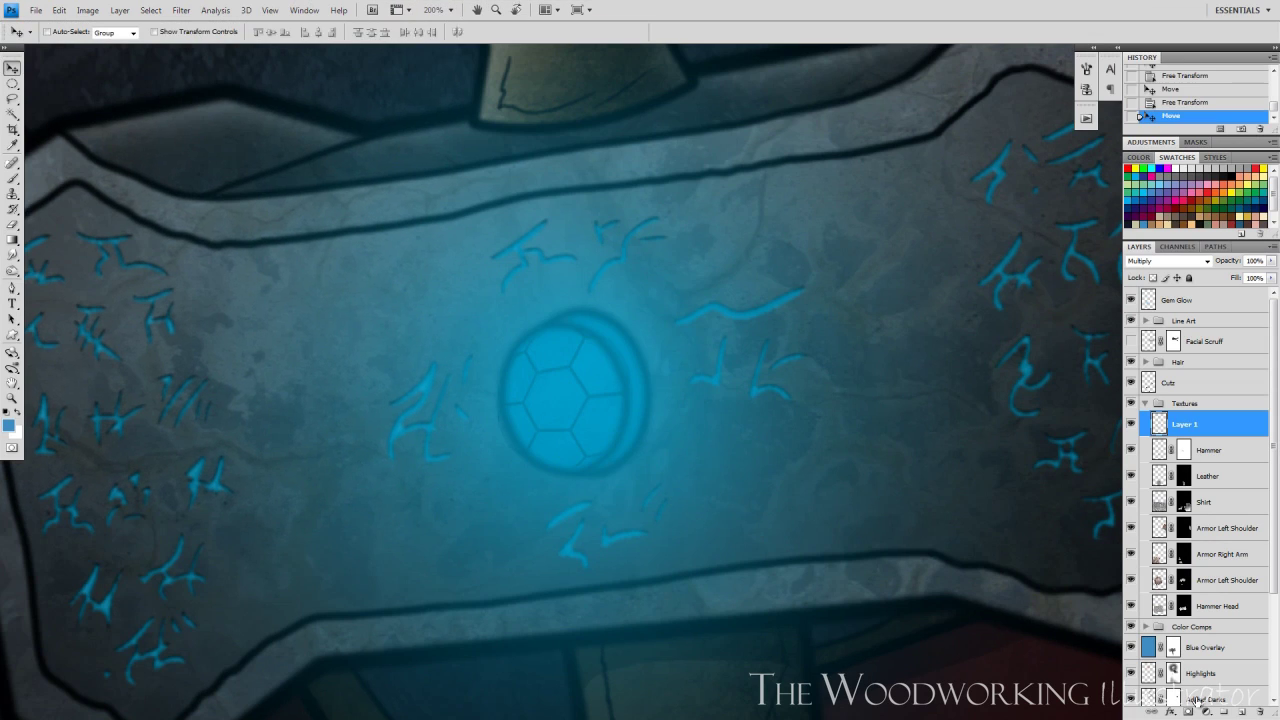
key(b)
mouse_move(492, 438)
mouse_down()
mouse_move(584, 320)
mouse_move(517, 323)
mouse_up()
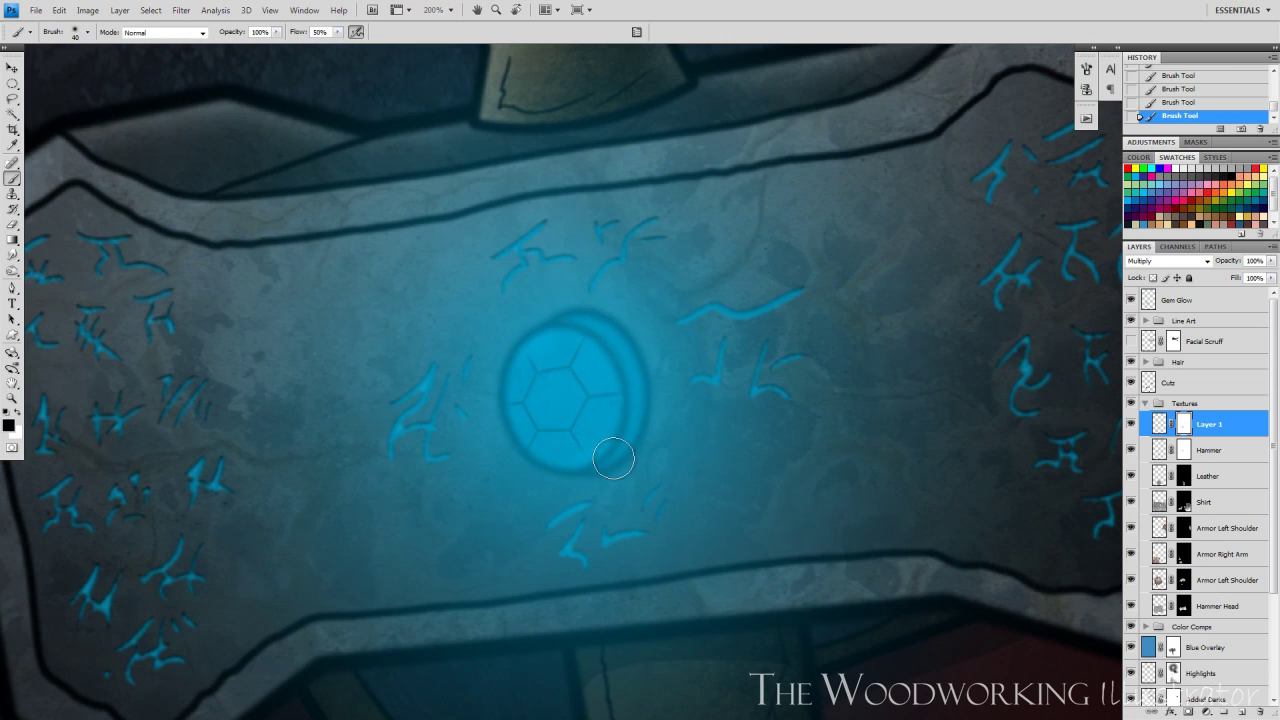
key(bracketright)
key(ctrl+minus)
key(ctrl+minus)
key(ctrl+plus)
click(1159, 424)
key(ctrl+plus)
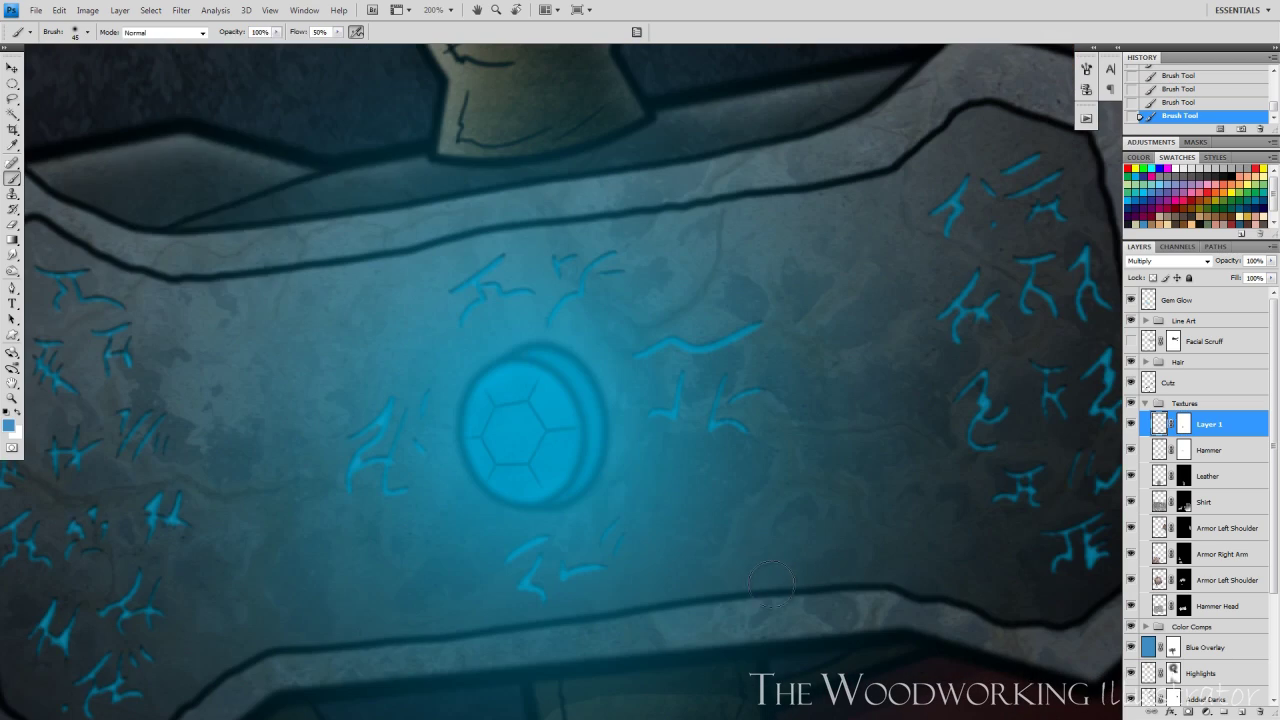
- Invert the hexagon texture layer so its dark lines turn light on the glowing gem
click(181, 10)
mouse_move(88, 10)
mouse_move(160, 45)
click(265, 185)
key(ctrl+minus)
key(ctrl+minus)
key(ctrl+minus)
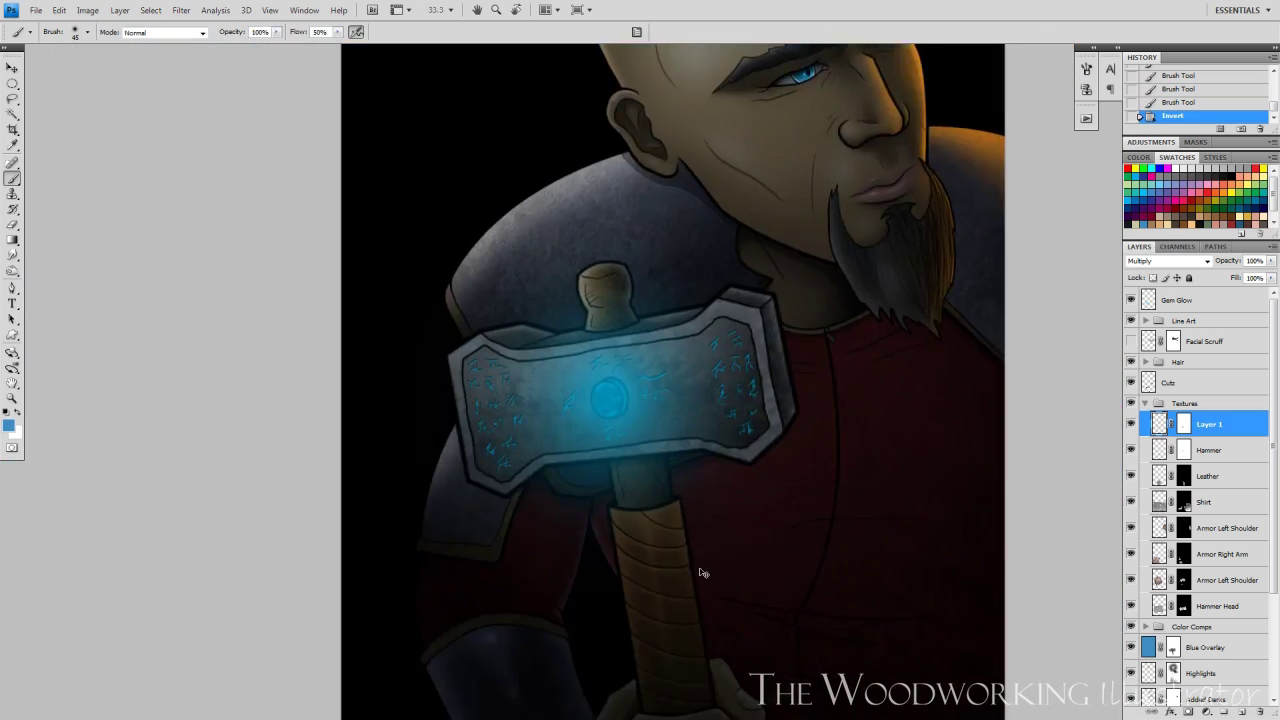
key(ctrl+plus)
key(ctrl+plus)
key(ctrl+plus)
key(ctrl+minus)
key(ctrl+minus)
key(ctrl+minus)
- Brush around the gem's rim on the hexagon texture layer with a size 35 brush to soften the outer lines
key(ctrl+plus)
key(ctrl+plus)
key(ctrl+plus)
key(bracketleft)
key(bracketleft)
key(bracketleft)
mouse_move(539, 505)
mouse_down()
mouse_move(449, 459)
mouse_move(557, 465)
mouse_up()
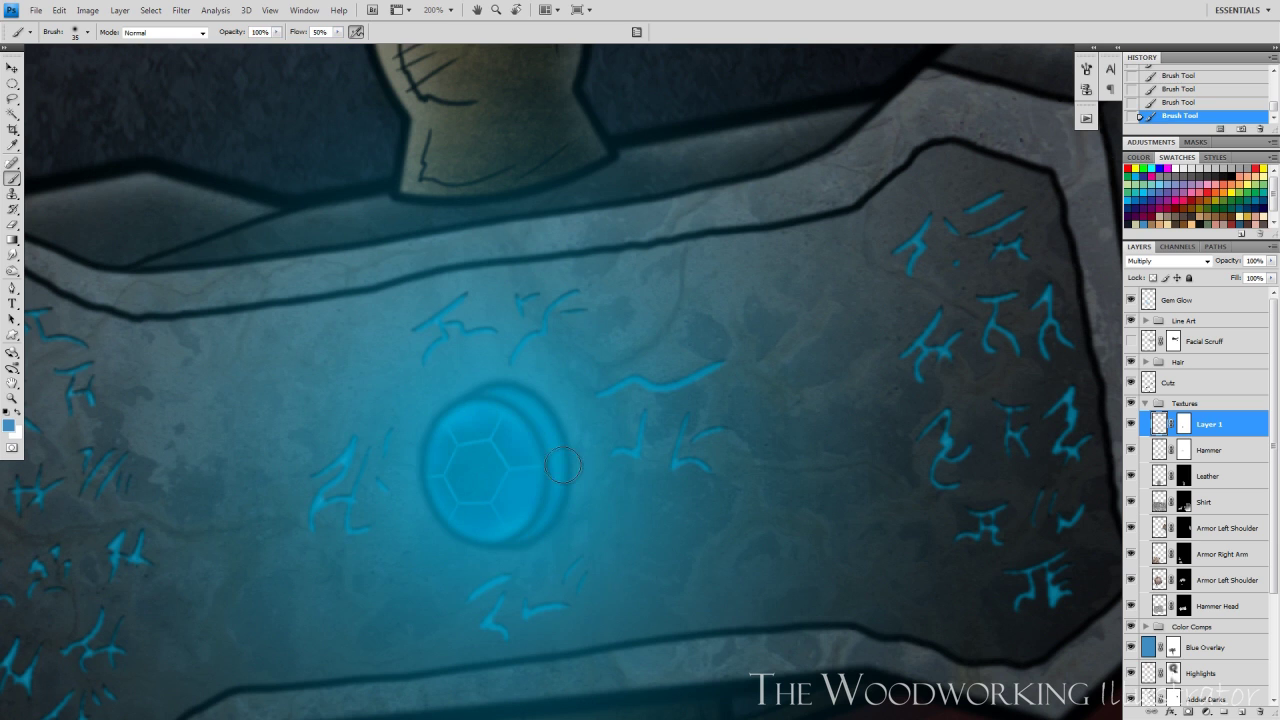
drag(429, 517, 547, 456)
drag(520, 505, 449, 404)
key(ctrl+minus)
key(ctrl+minus)
key(ctrl+minus)
key(ctrl+minus)
- Try a size 125 brush stroke across the gem, undo it and step back through the recent brush strokes
key(ctrl+plus)
key(ctrl+plus)
key(ctrl+plus)
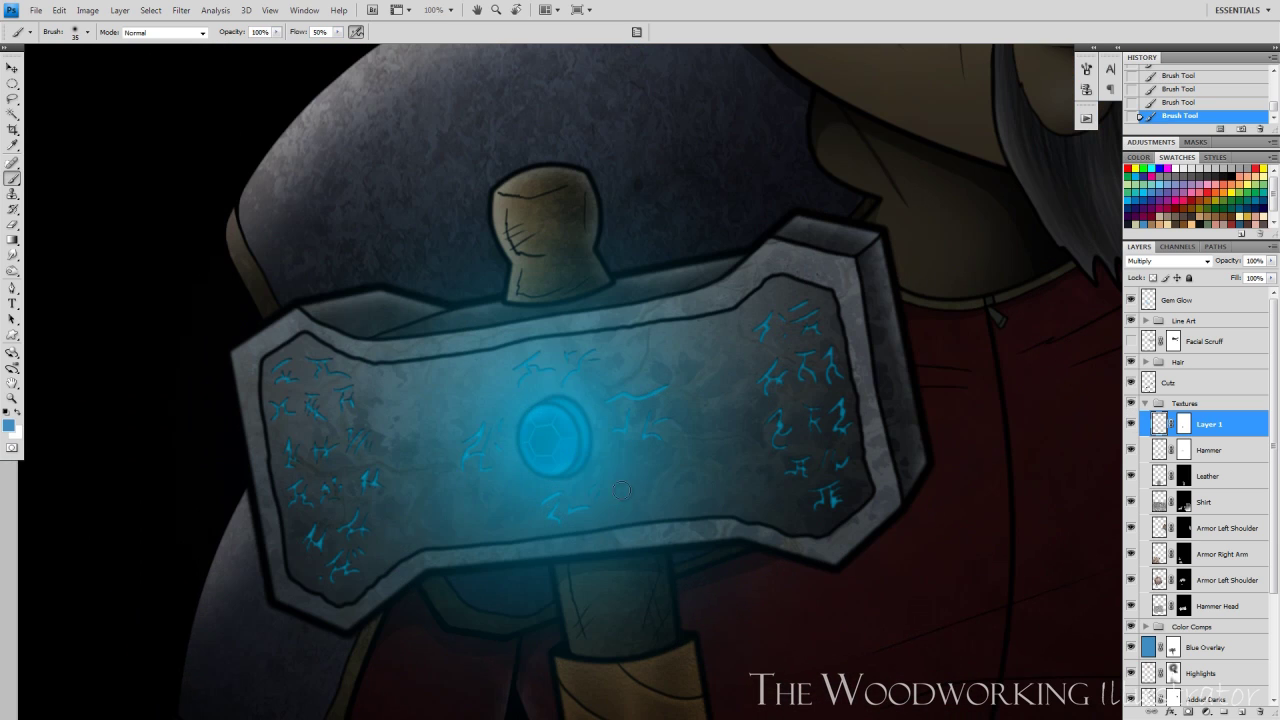
key(bracketright)
key(bracketright)
key(bracketright)
key(bracketright)
key(bracketright)
key(bracketright)
key(bracketright)
drag(607, 485, 520, 400)
key(ctrl+z)
key(ctrl+plus)
click(1271, 90)
click(1234, 78)
click(1272, 88)
click(1237, 74)
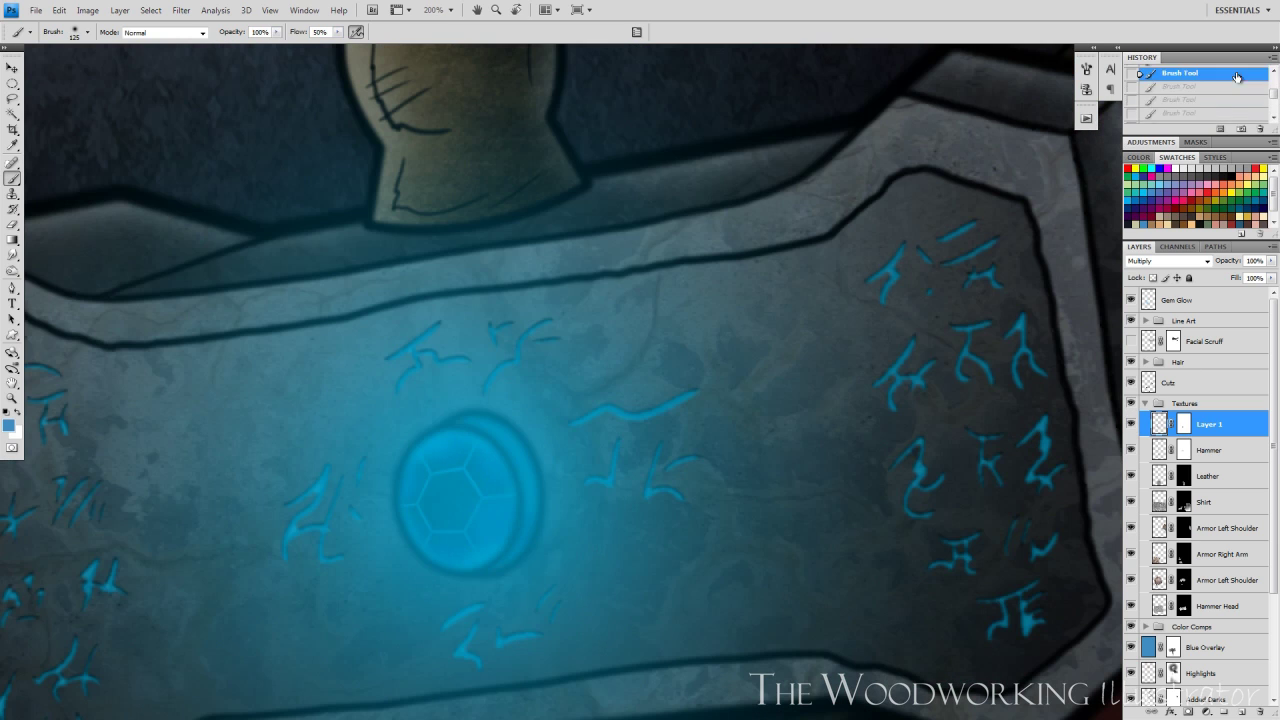
click(1272, 86)
click(1180, 110)
click(1186, 117)
click(1190, 103)
- Paint black on the hexagon texture's mask with a size 40 brush to fade the lines near the gem's rim
click(1182, 430)
key(bracketleft)
key(bracketleft)
key(bracketleft)
key(bracketleft)
key(bracketleft)
drag(494, 528, 460, 550)
mouse_move(458, 548)
mouse_down()
mouse_move(400, 479)
mouse_move(495, 460)
mouse_up()
key(ctrl+minus)
key(ctrl+minus)
key(ctrl+minus)
key(ctrl+minus)
key(ctrl+minus)
key(ctrl+plus)
key(ctrl+plus)
key(ctrl+plus)
key(ctrl+plus)
key(ctrl+plus)
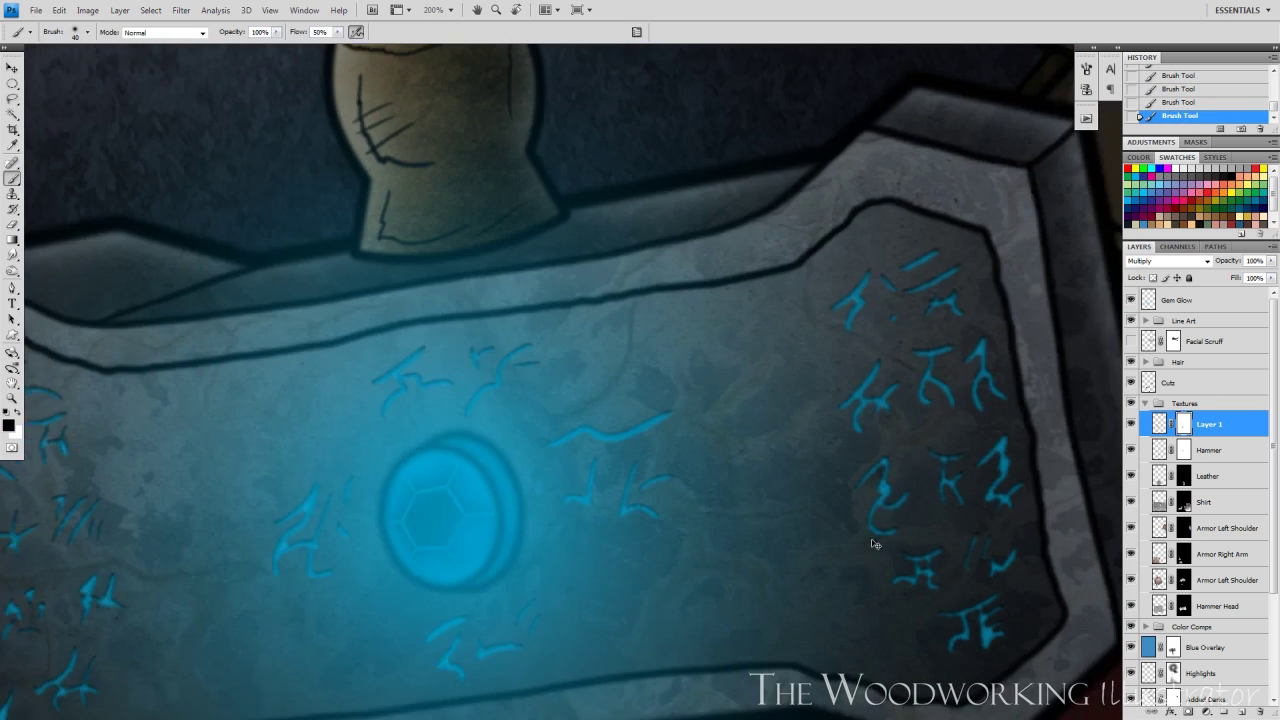
- Brighten the hexagon texture layer itself, not its mask, with a Levels adjustment
key(ctrl+minus)
key(ctrl+l)
click(911, 241)
click(1159, 424)
key(ctrl+l)
drag(861, 347, 800, 352)
click(907, 222)
key(ctrl+minus)
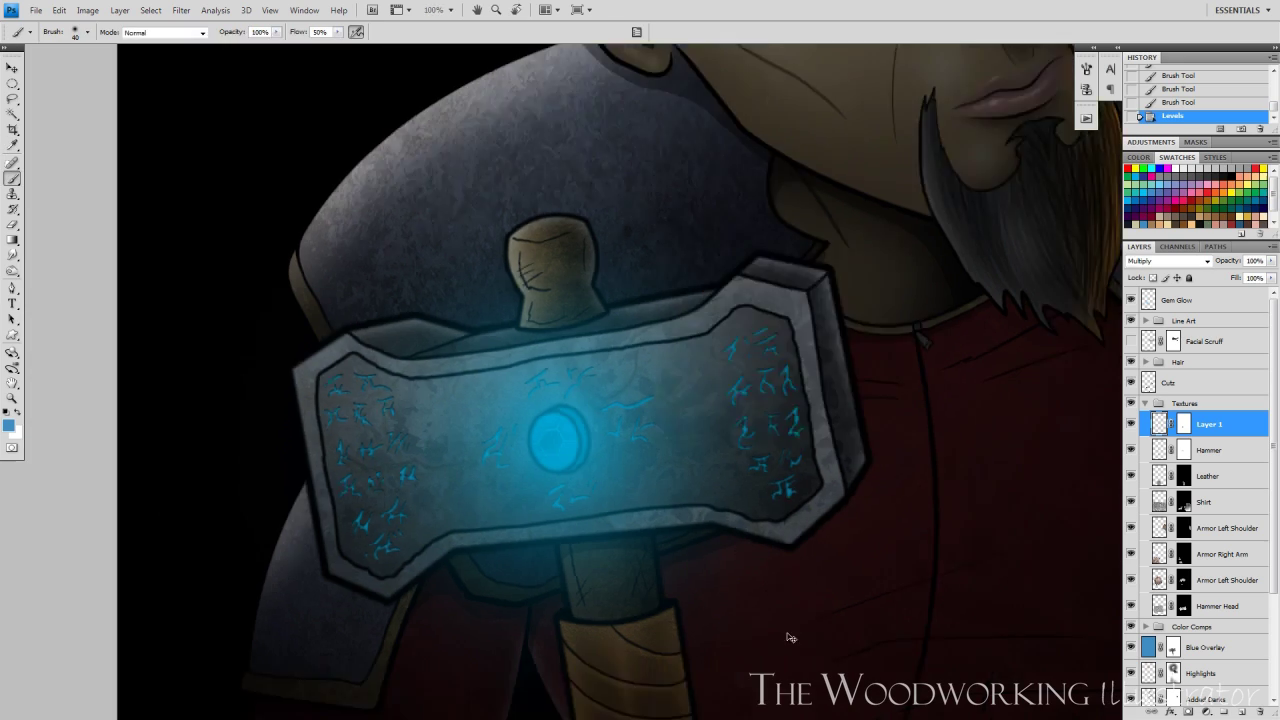
- Move the hexagon texture layer out of the Textures group to the top of the stack, above Gem Glow
key(ctrl+plus)
key(ctrl+minus)
key(ctrl+plus)
drag(1220, 419, 1222, 293)
scroll(843, 603, down, 2)
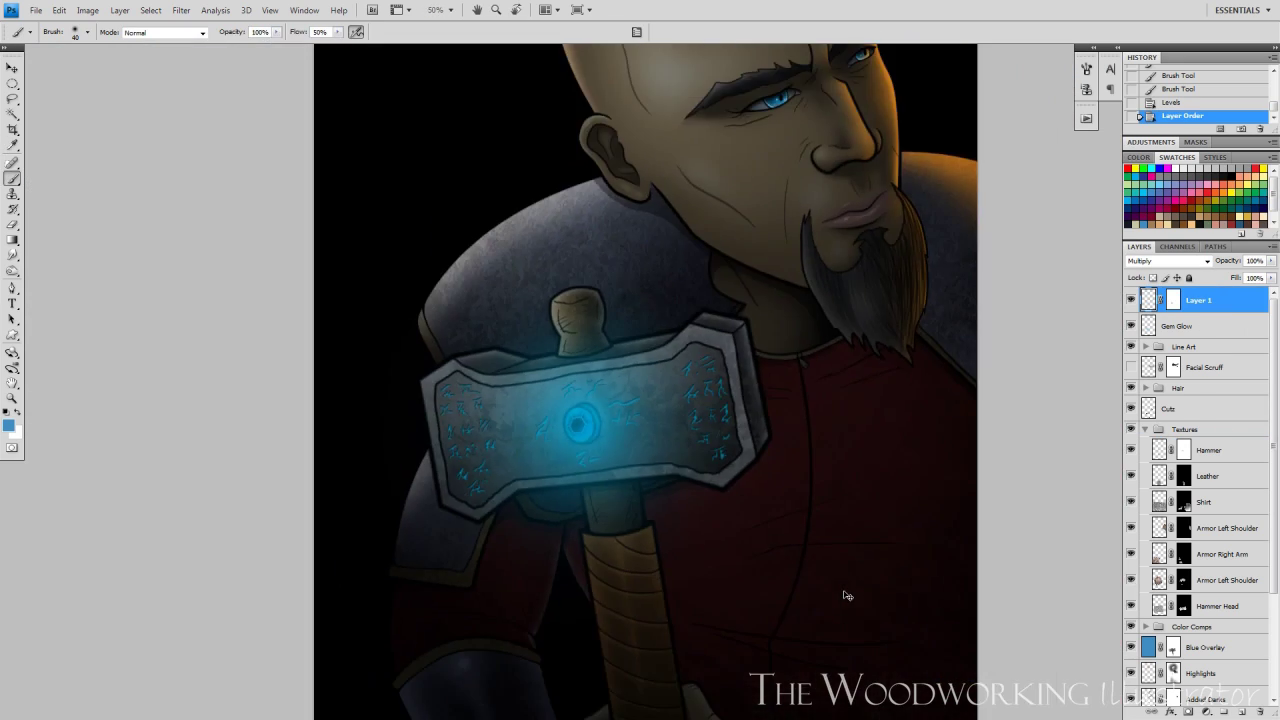
scroll(849, 594, up, 1)
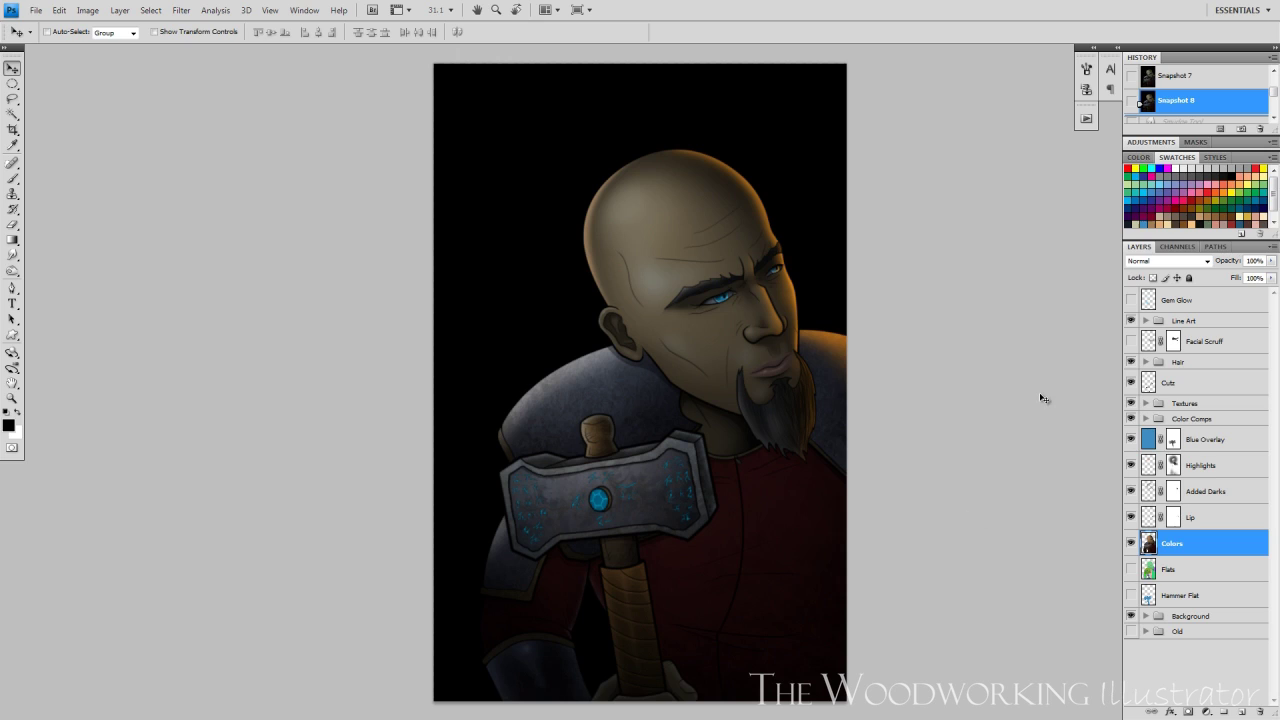
- Show the Gem Glow layer and lower its opacity to 45%
click(1131, 300)
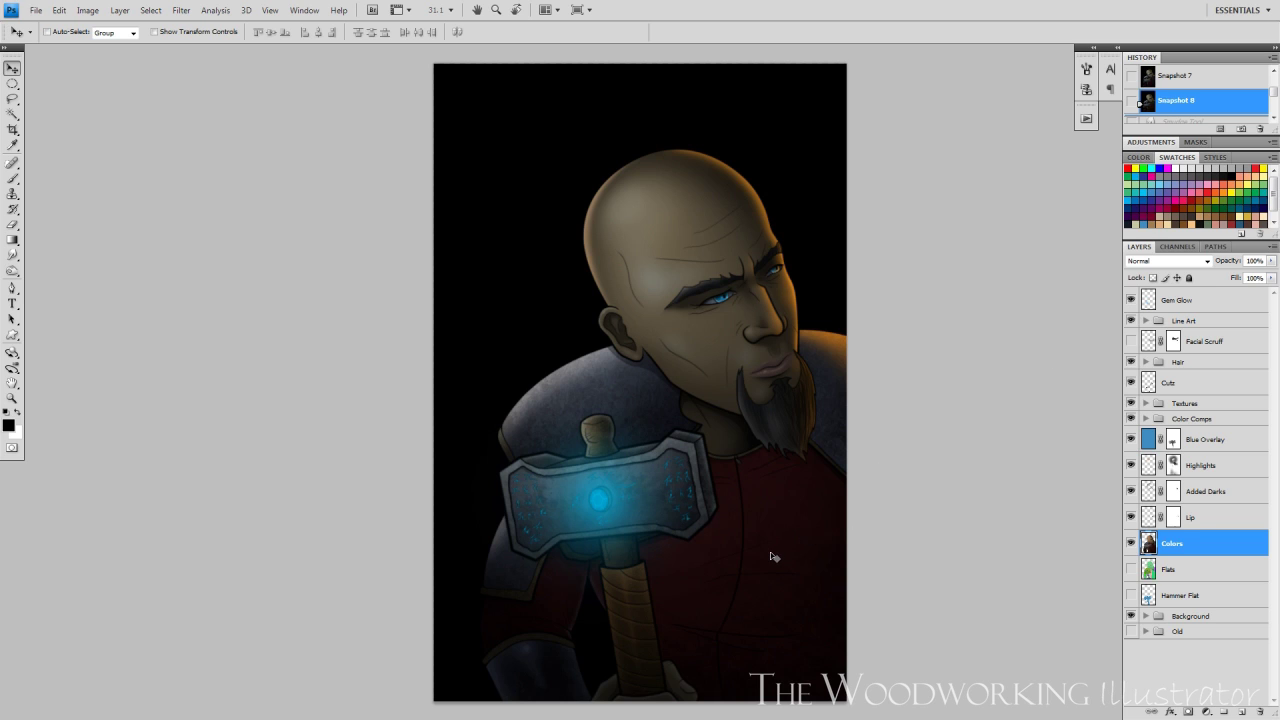
key(ctrl+plus)
key(ctrl+plus)
key(ctrl+plus)
drag(770, 603, 742, 366)
click(1178, 300)
click(1271, 261)
drag(1268, 279, 1242, 712)
click(1229, 262)
key(Return)
key(ctrl+minus)
key(ctrl+minus)
key(ctrl+minus)
- Duplicate the Gem Glow layer and set the copy's blending mode to Overlay
click(1206, 261)
click(1177, 306)
click(1206, 261)
click(1206, 262)
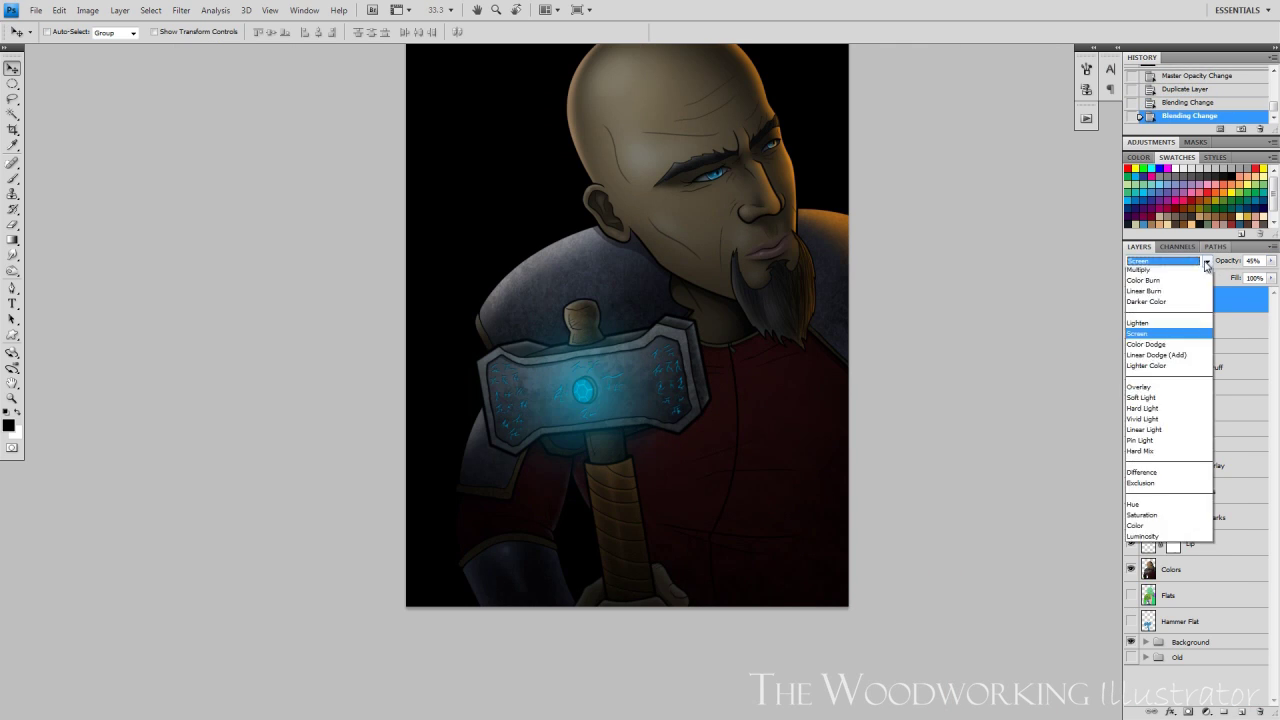
click(1150, 386)
- Compare the hammer's glow with the Gem Glow layer and its copy each hidden and shown
click(1132, 300)
click(1132, 300)
key(ctrl+plus)
key(ctrl+minus)
click(1132, 326)
click(1132, 326)
click(1132, 300)
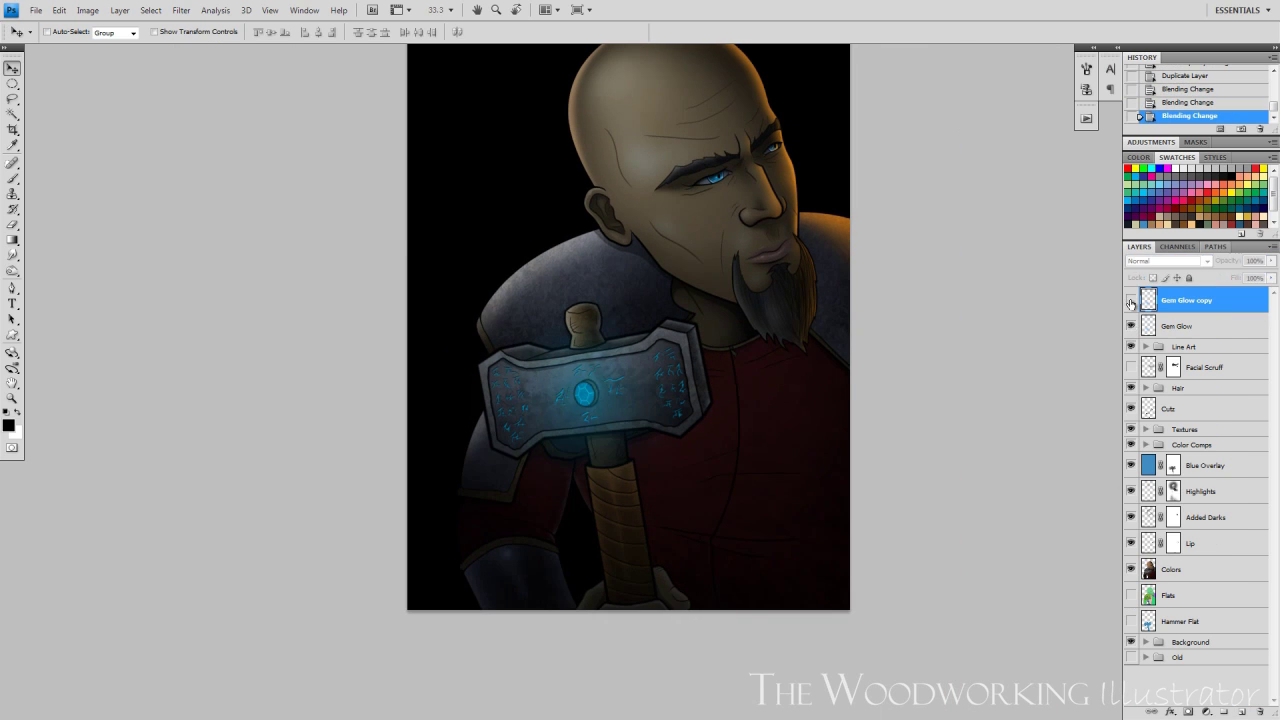
click(1132, 300)
key(ctrl+minus)
key(ctrl+plus)
key(ctrl+plus)
click(1132, 326)
key(ctrl+minus)
click(1132, 326)
- Group the Gem Glow layer with its copy and name the group SFX
shift+click(1190, 327)
drag(1190, 327, 1224, 712)
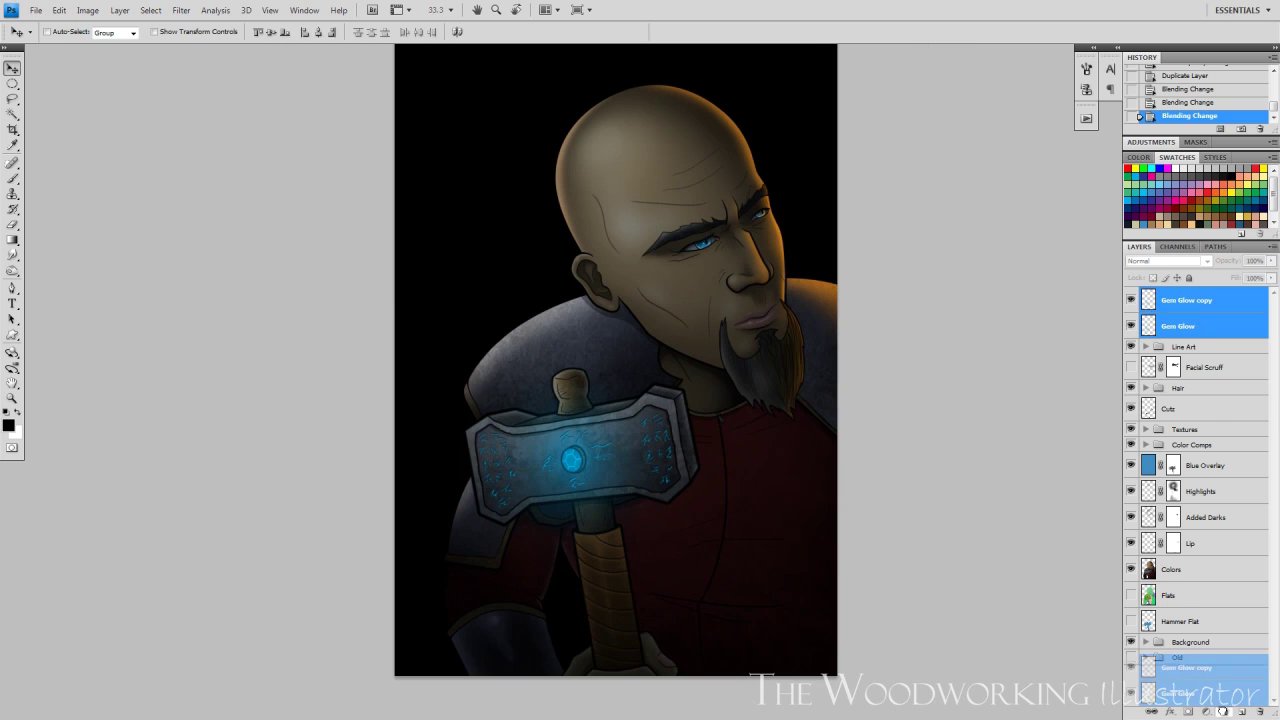
double_click(1179, 295)
text(FX)
- Try moving the SFX group below the Line Art group and restore the previous layer order
drag(1179, 295, 1215, 373)
key(ctrl+plus)
key(ctrl+z)
click(1146, 295)
key(ctrl+z)
click(1190, 116)
click(1211, 104)
key(ctrl+minus)
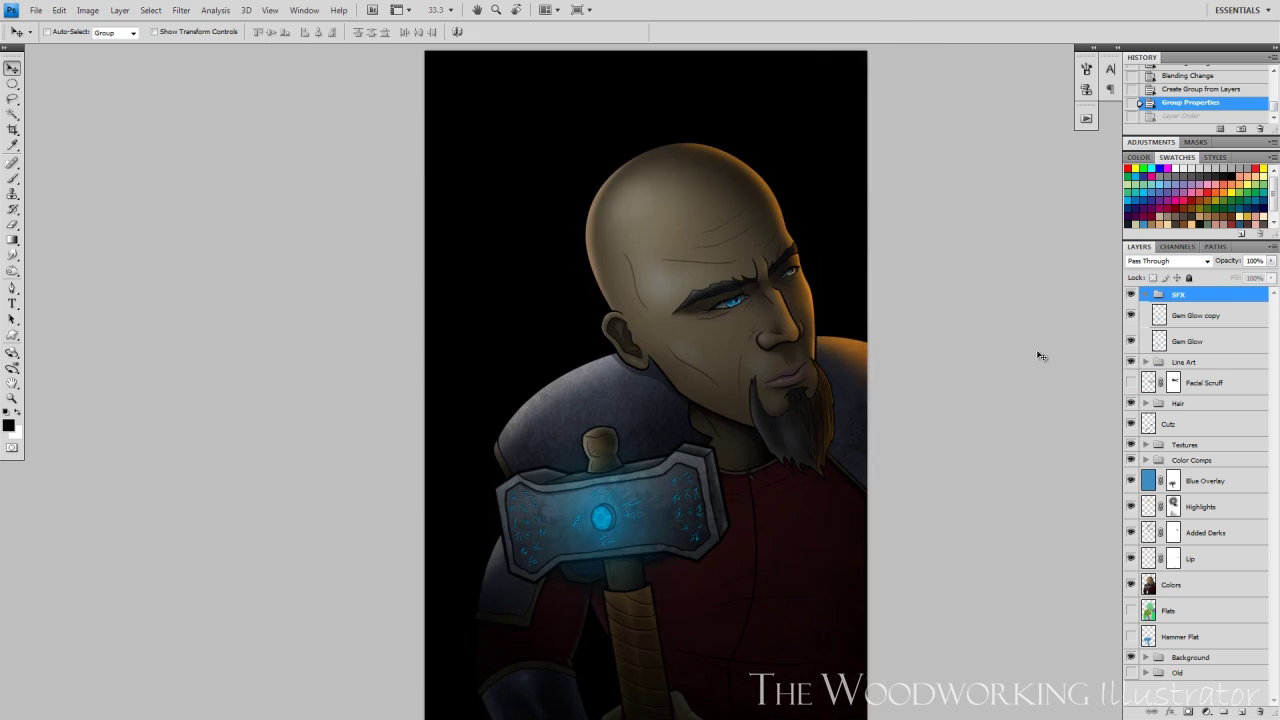
- Collapse the SFX group, set its opacity to 75% and check the softened glow on the hammer
key(ctrl+plus)
click(1146, 295)
drag(1271, 261, 1232, 279)
key(ctrl+minus)
text(75)
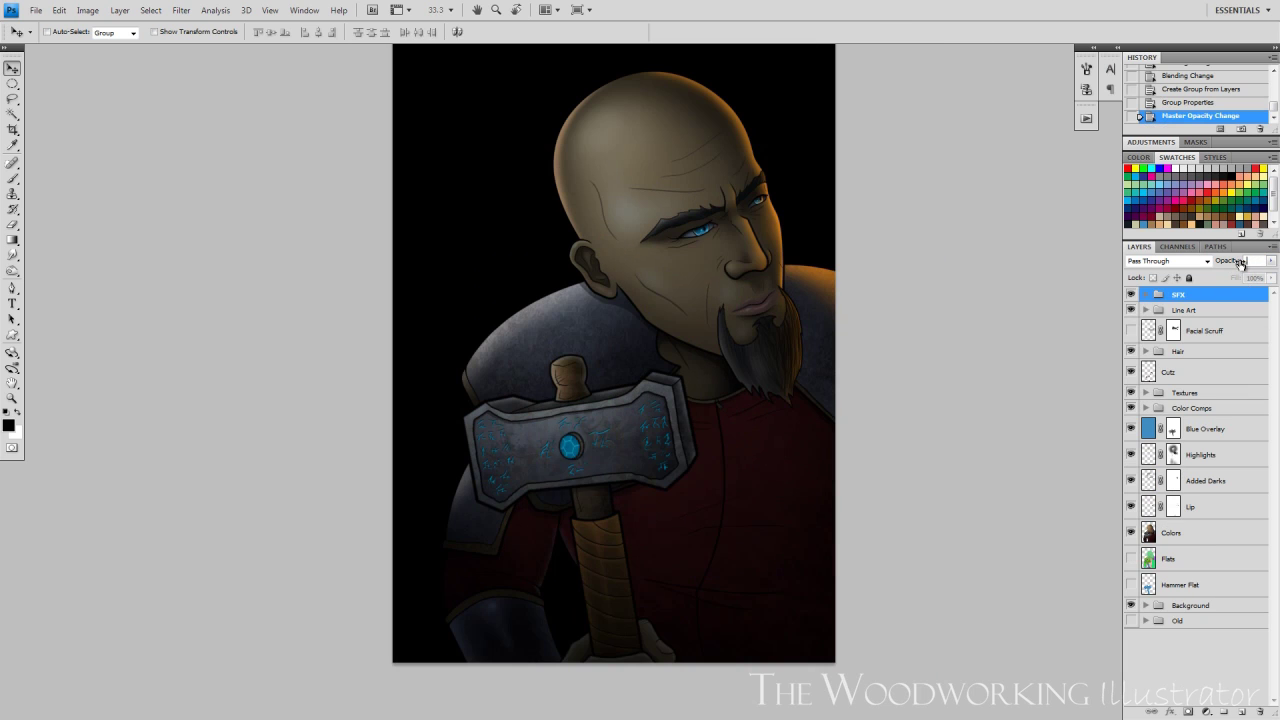
key(ctrl+plus)
key(ctrl+plus)
key(ctrl+plus)
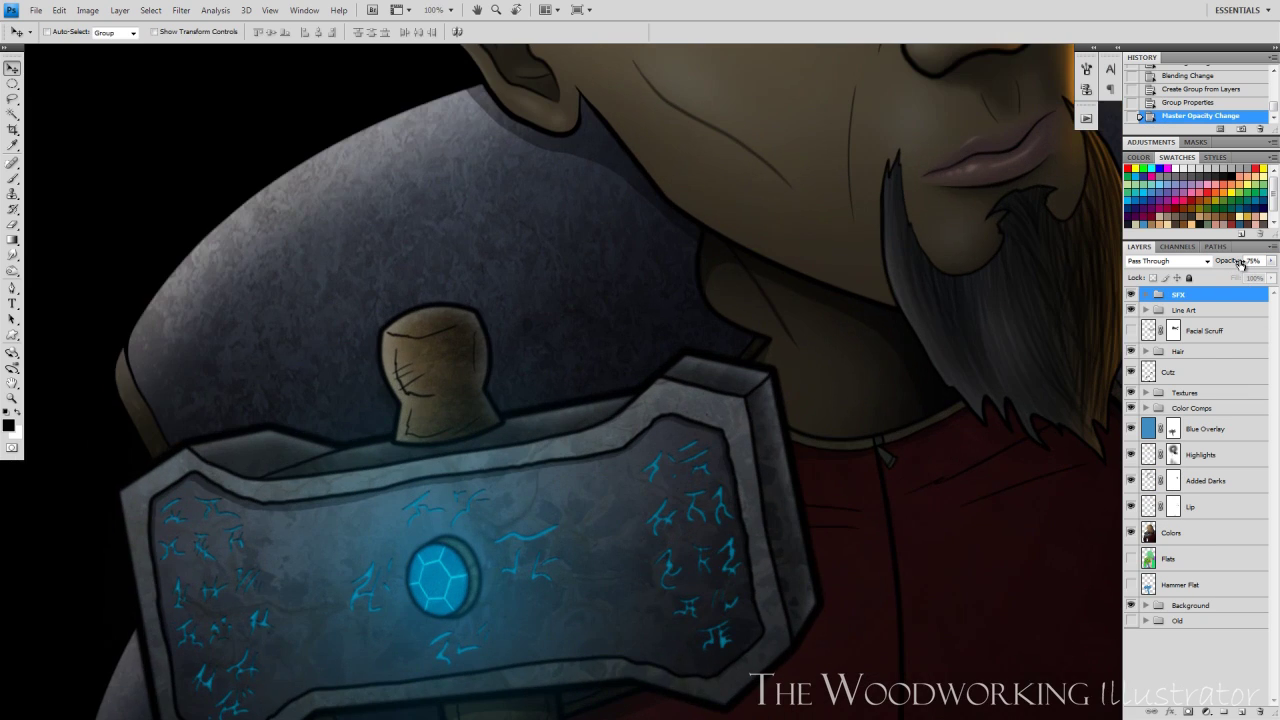
key(ctrl+minus)
key(ctrl+0)
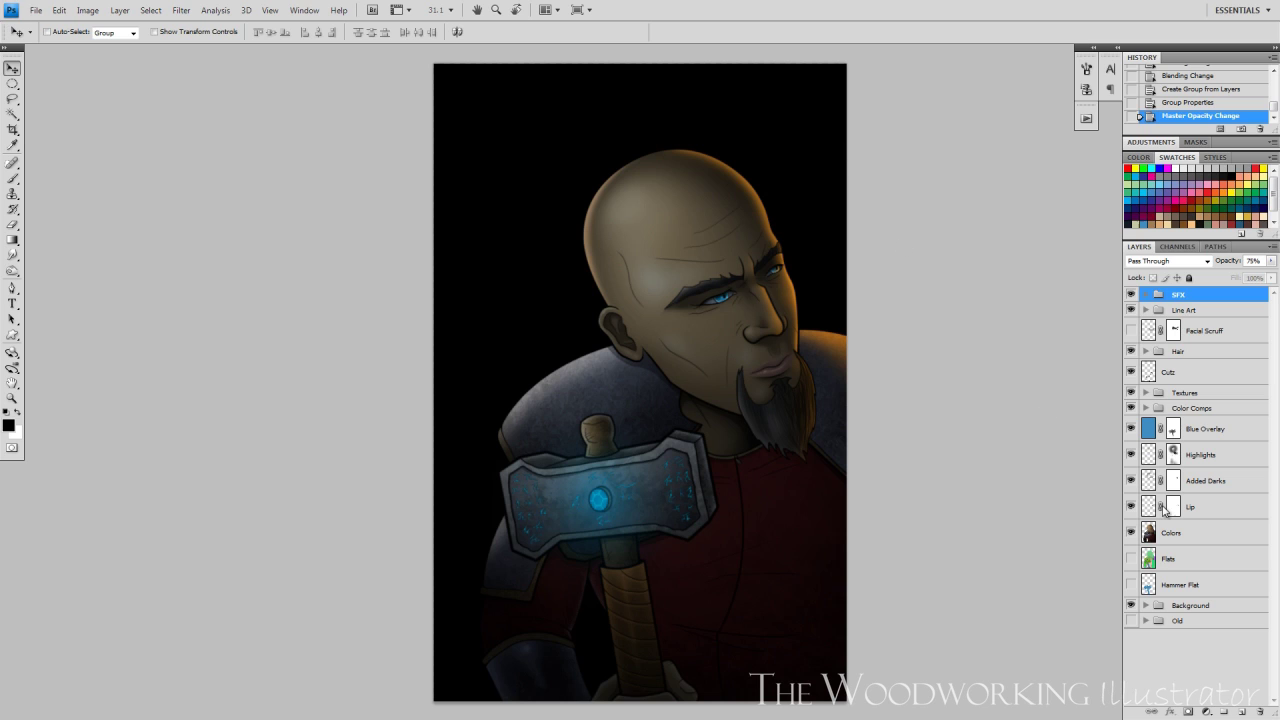
- Group the layers from SFX down to Hammer Flat, scale the group to 109.6% and shift it slightly downward
shift+click(1199, 585)
key(ctrl+g)
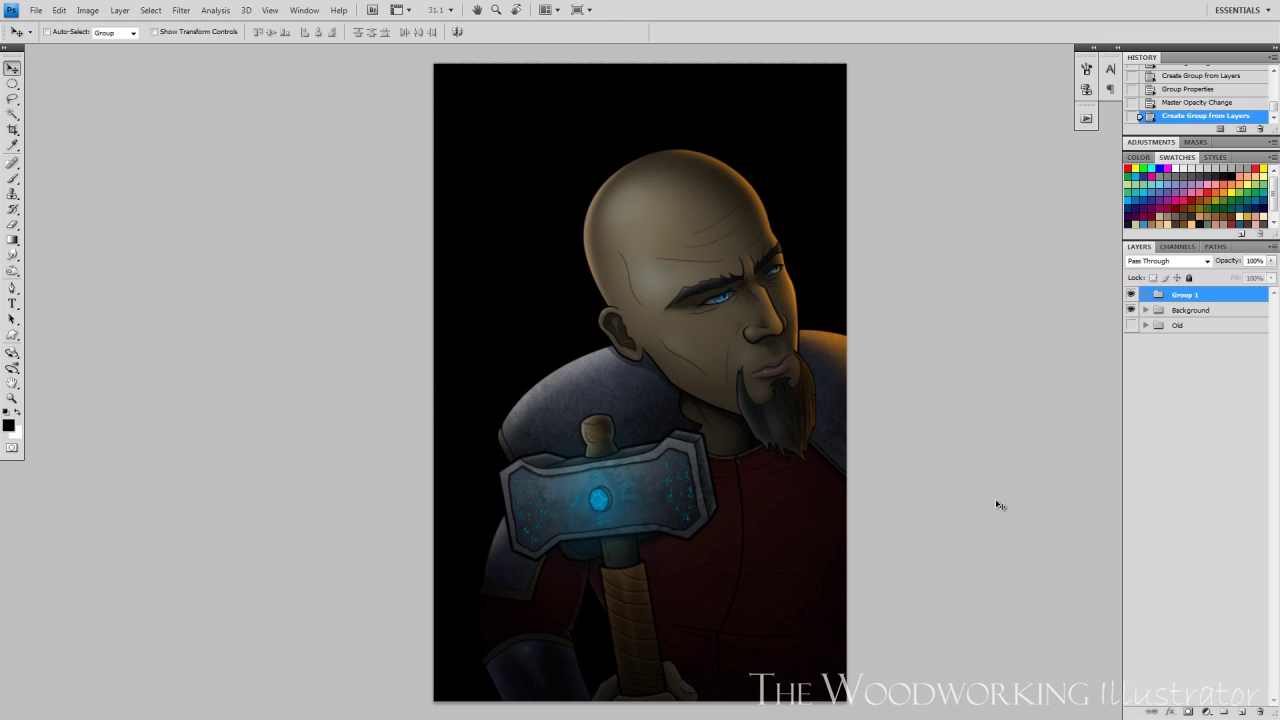
key(ctrl+t)
key(ctrl+minus)
key(ctrl+minus)
drag(528, 210, 514, 191)
drag(801, 191, 812, 172)
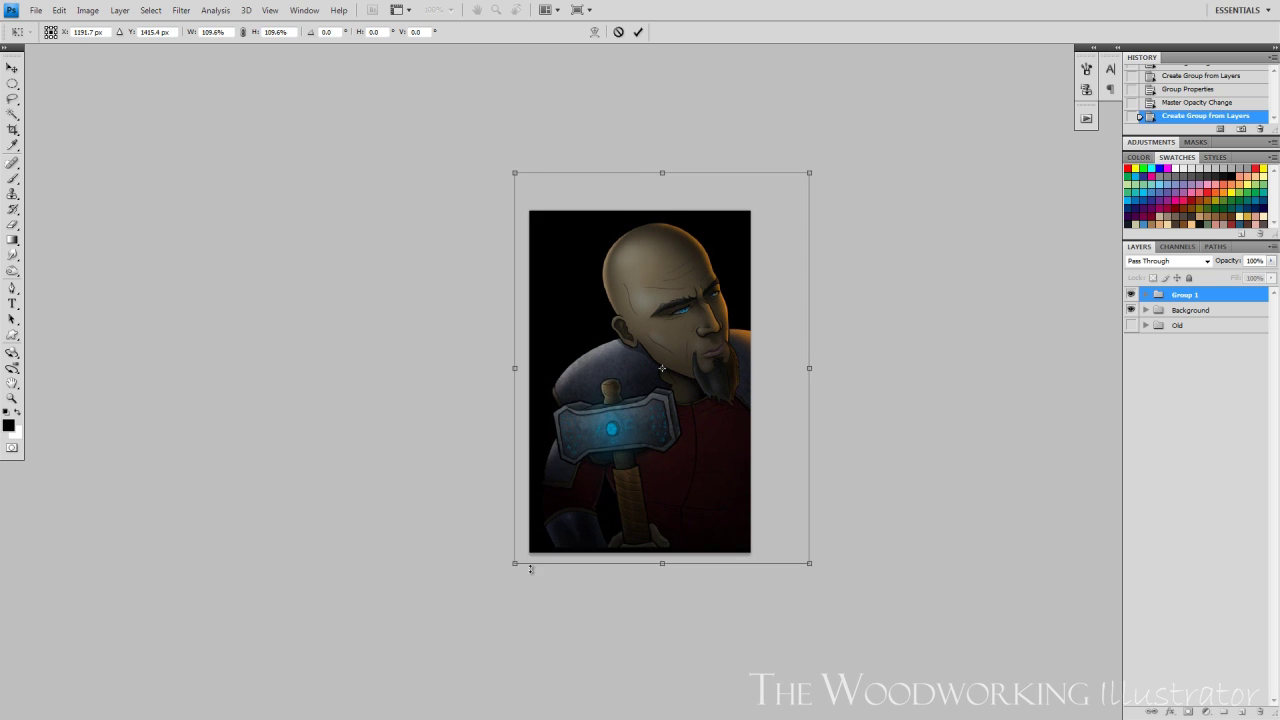
drag(660, 567, 661, 571)
key(Return)
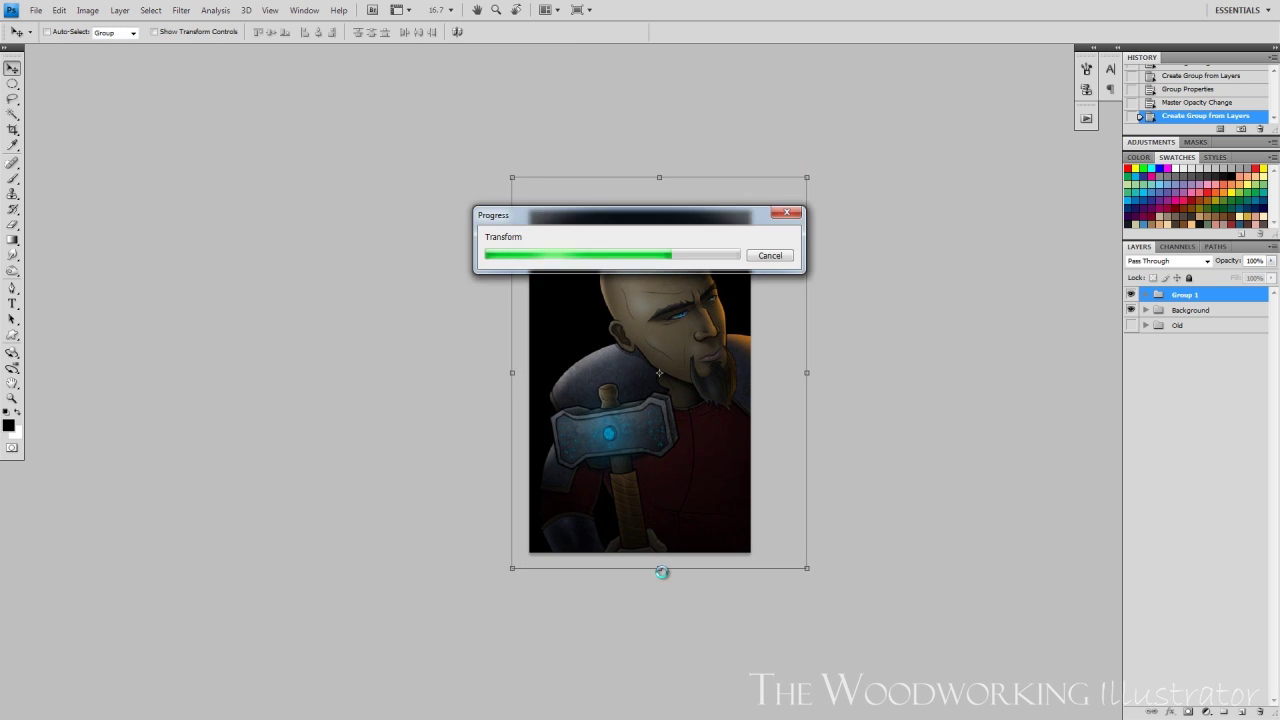
- Nudge the enlarged character group slightly and check its lower edge against the canvas
key(ctrl+plus)
key(ctrl+plus)
scroll(664, 577, down, 3)
key(z)
drag(548, 563, 724, 652)
key(ctrl+0)
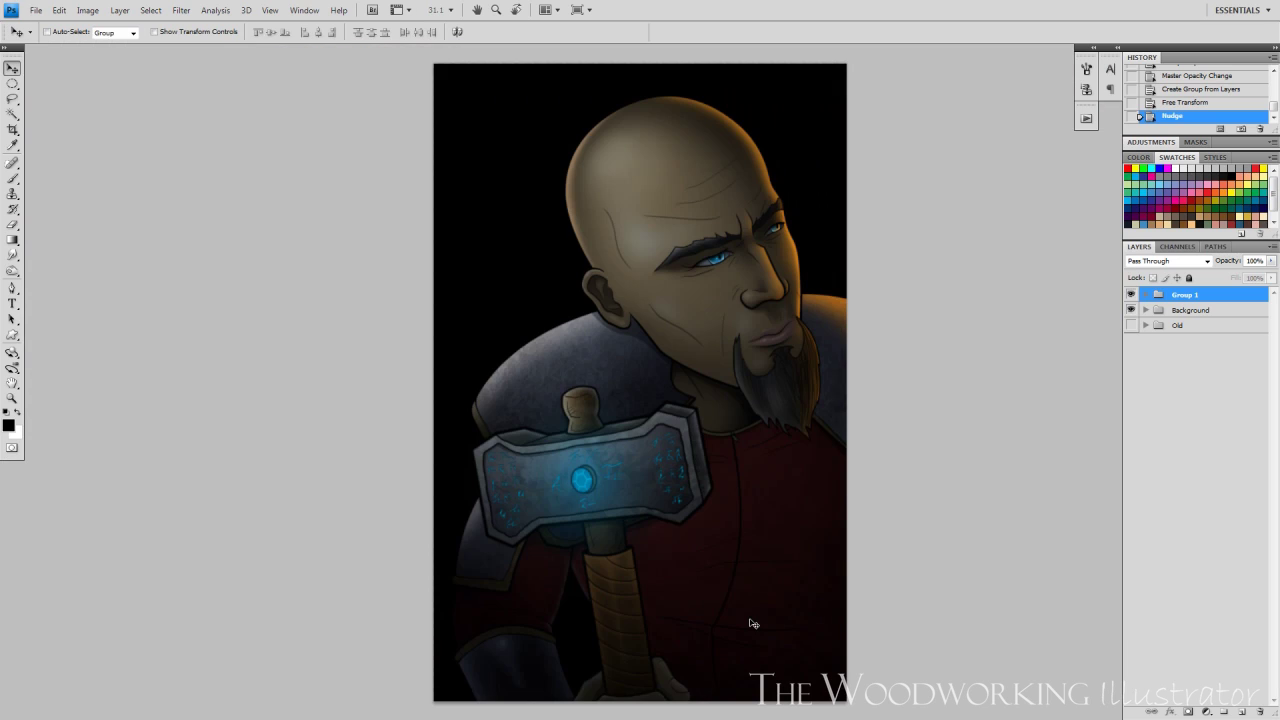